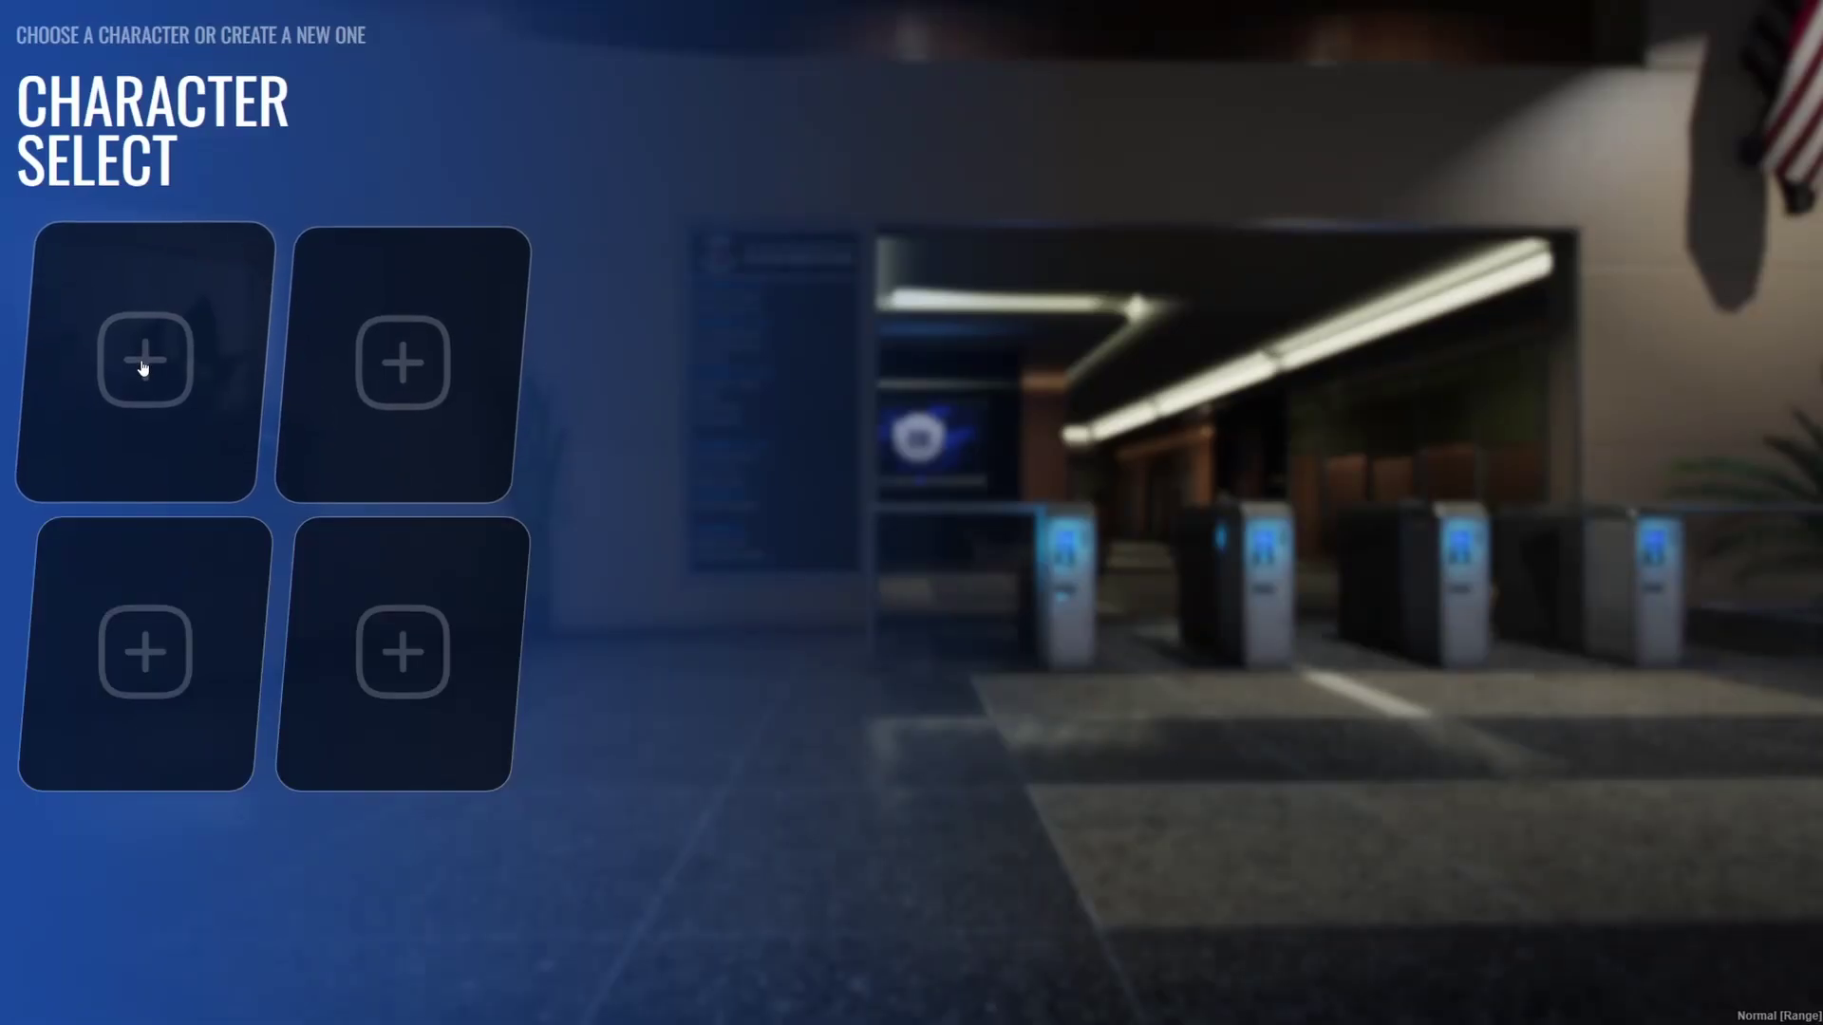
# - Pick a character slot to reach the 'Choose your destination' spawn map
pyautogui.click(144, 361)
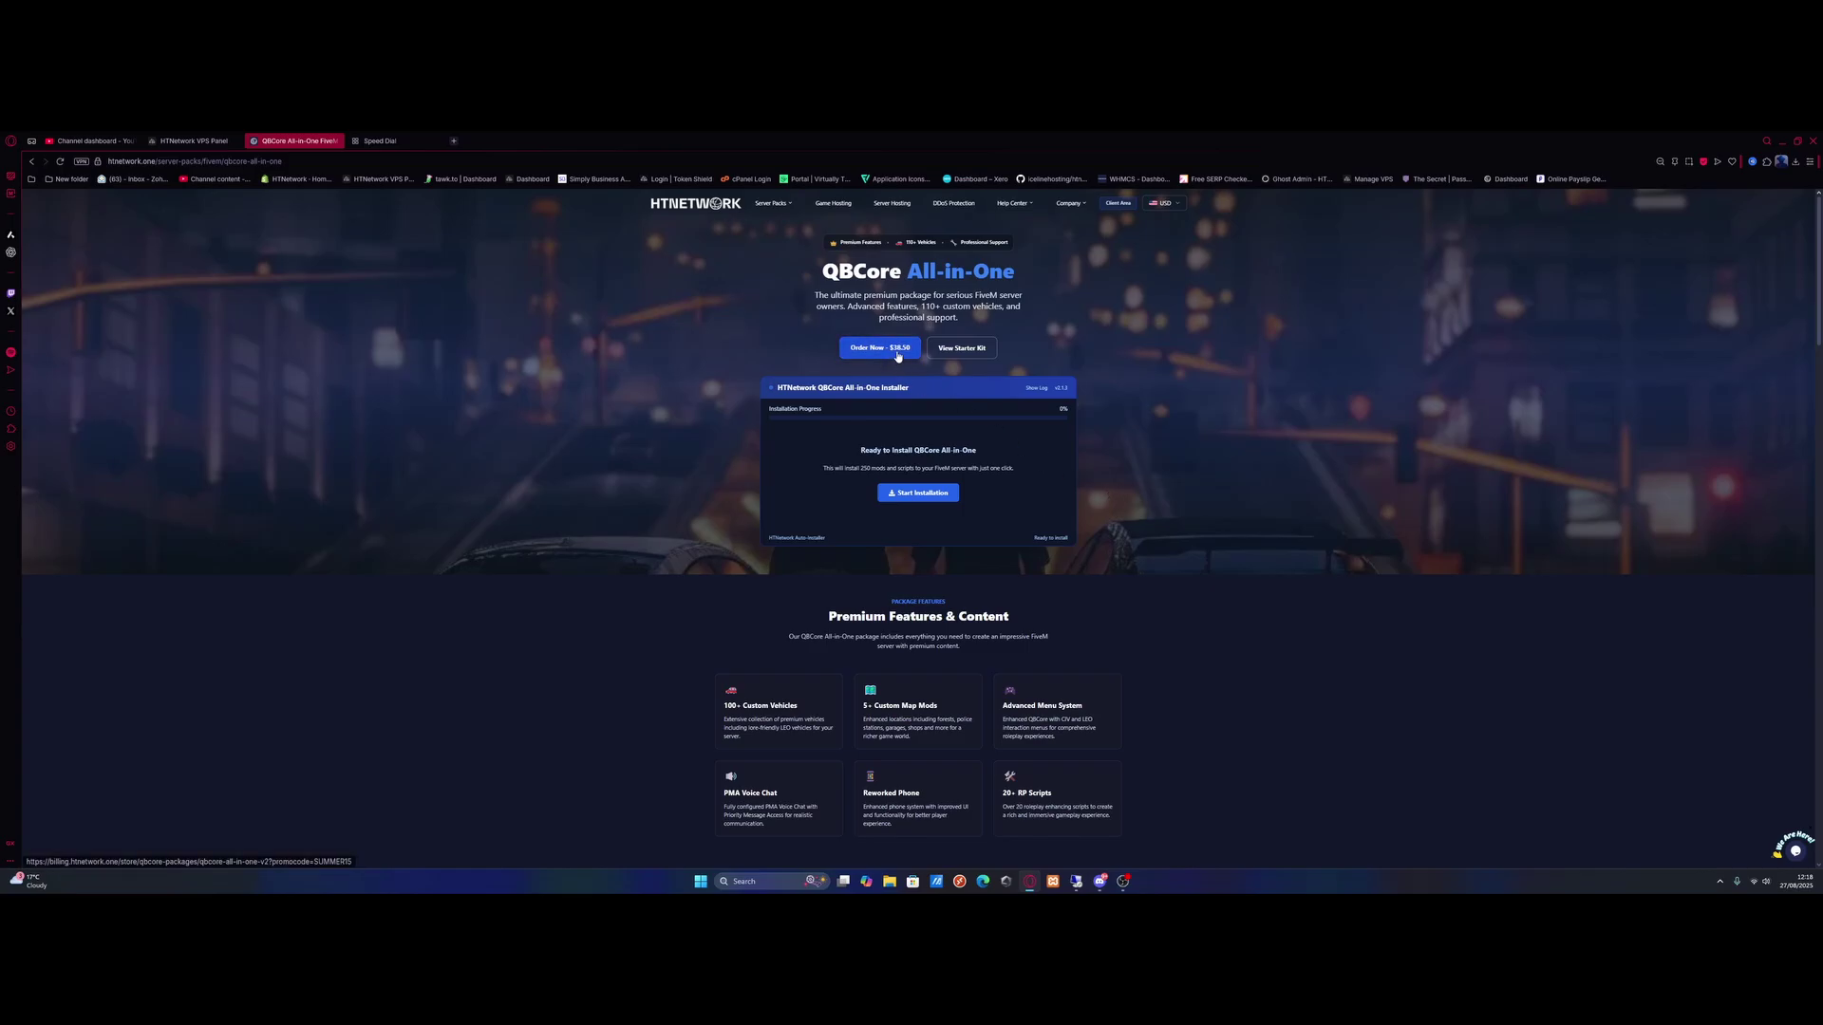
# - Scroll the QBCore All-in-One page past the features and showcase grid to What's Included
pyautogui.scroll(-2, 914, 362)
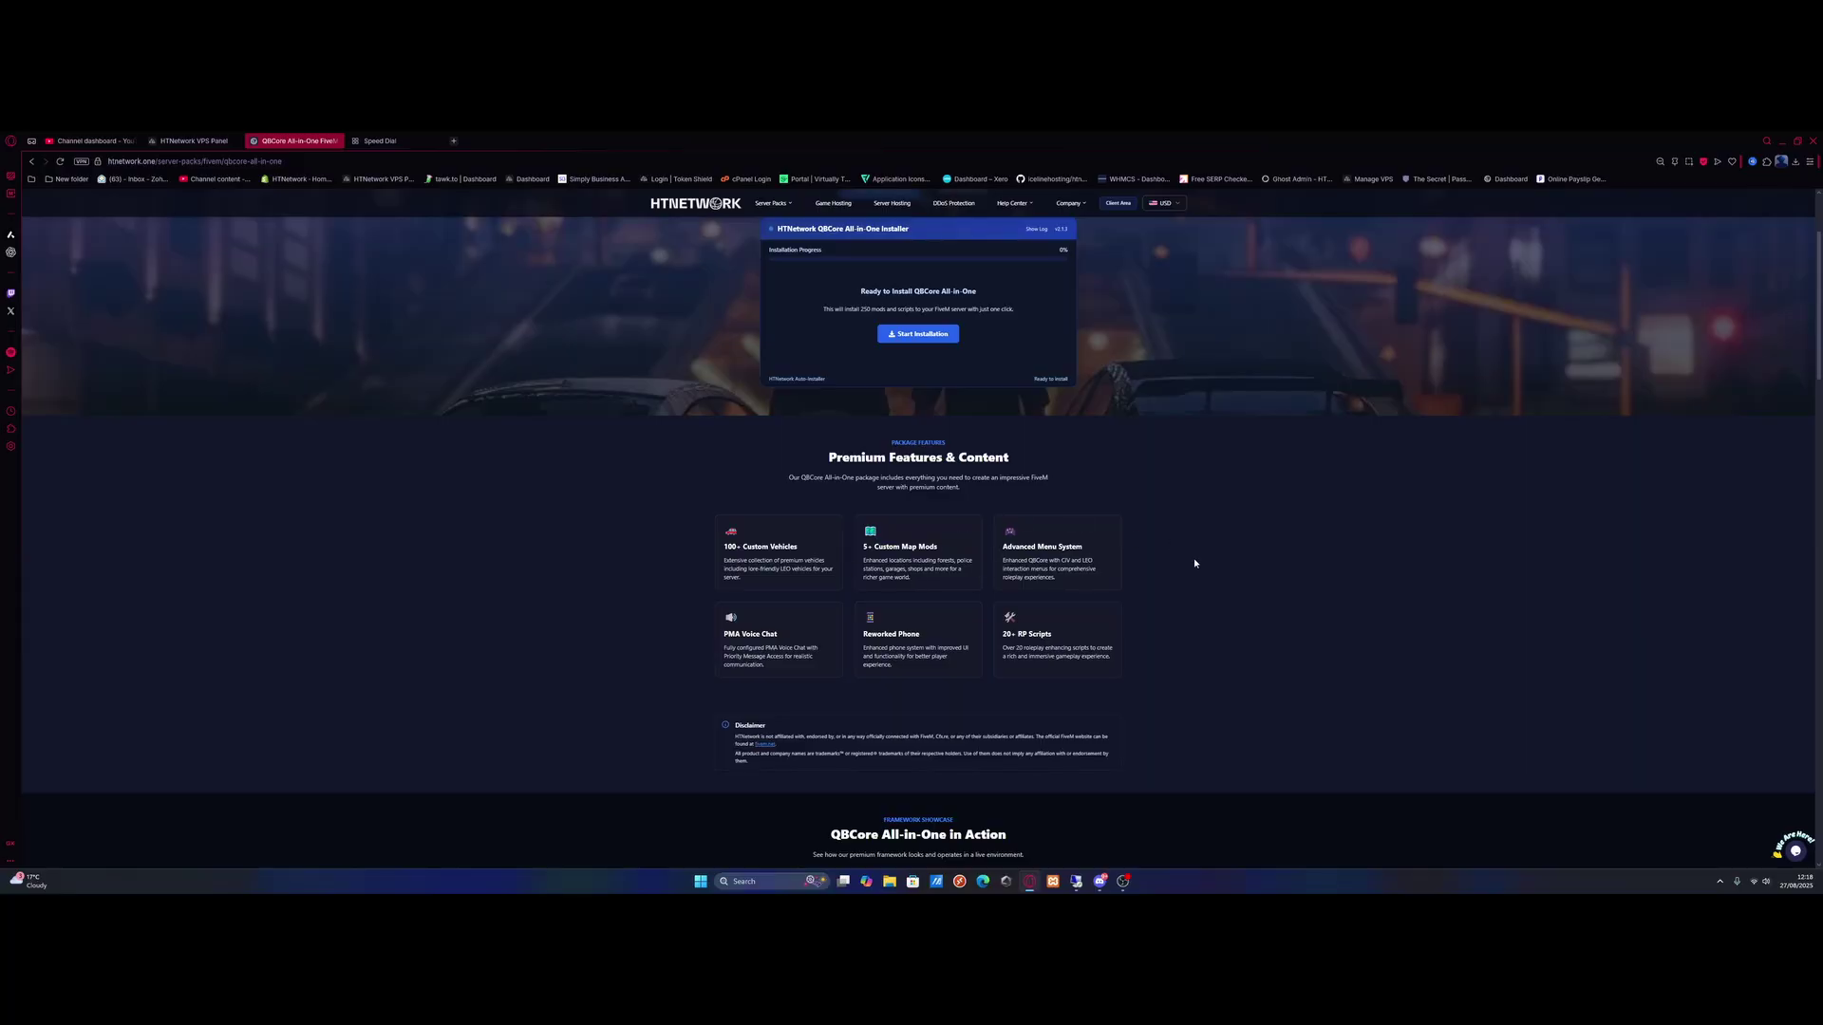
pyautogui.scroll(-1, 816, 618)
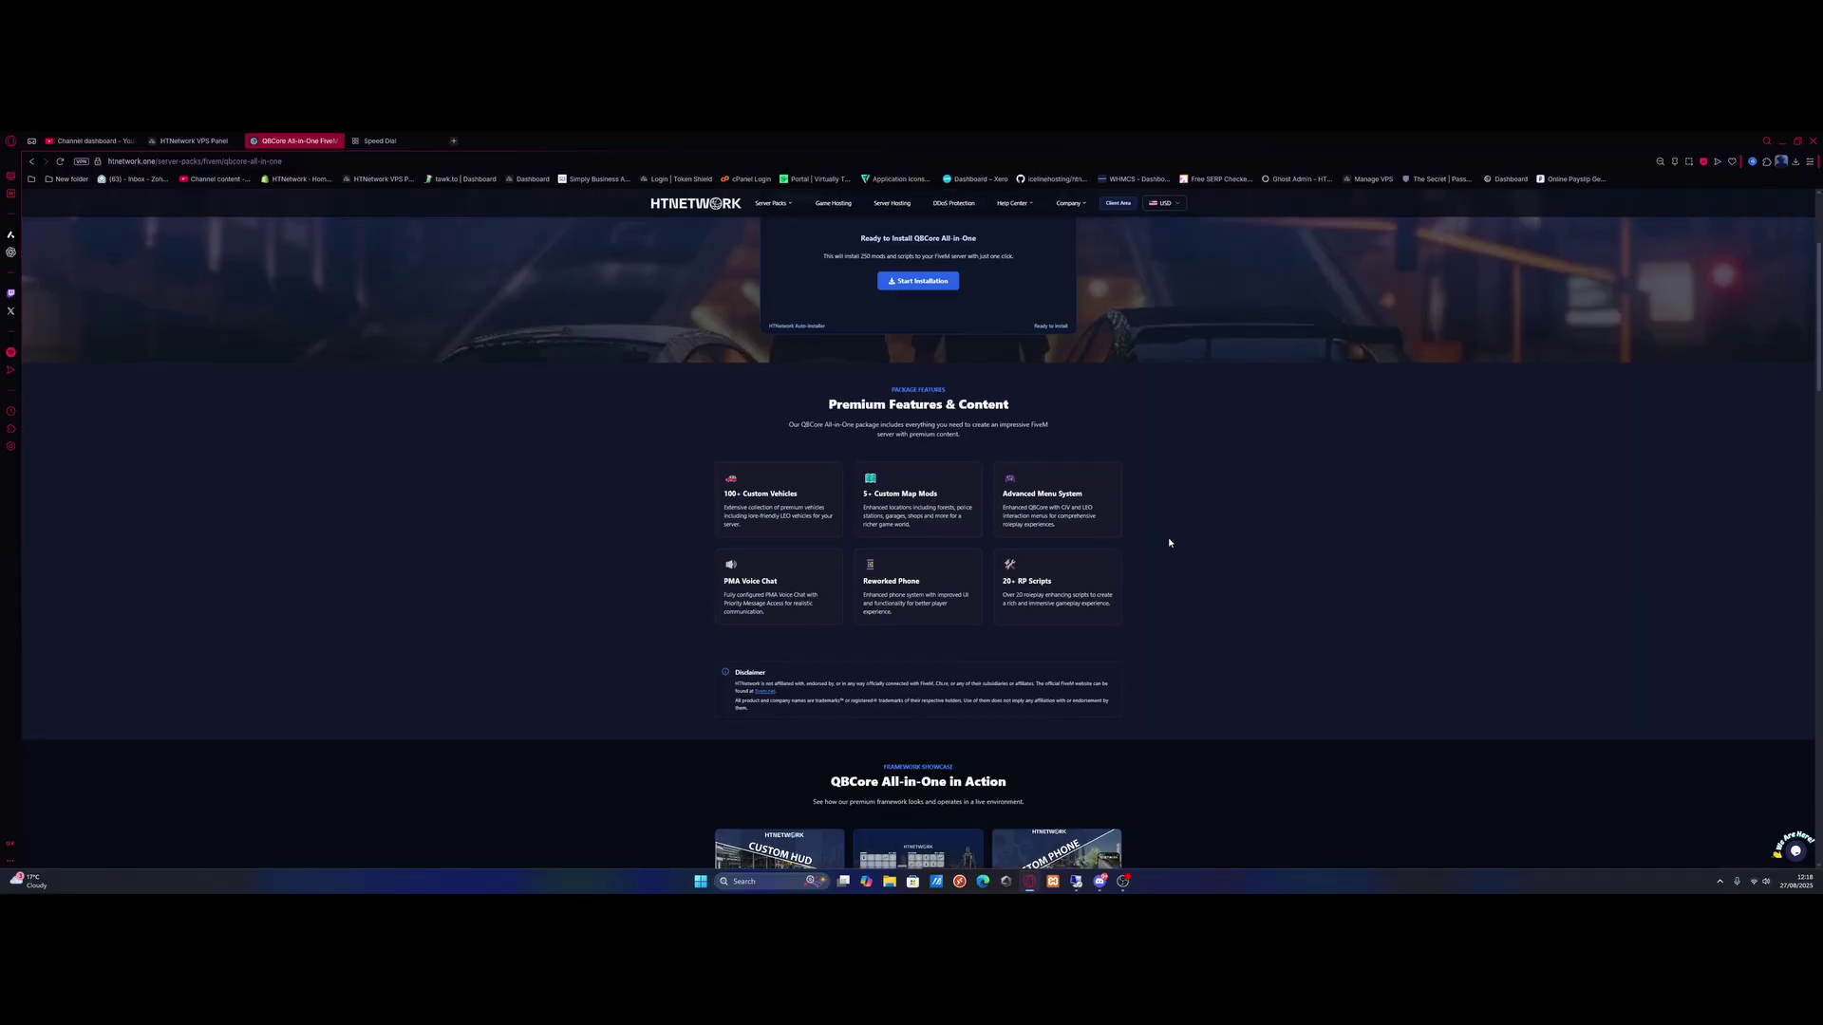
pyautogui.scroll(-2, 1169, 542)
pyautogui.scroll(-2, 1169, 542)
pyautogui.scroll(-2, 1170, 542)
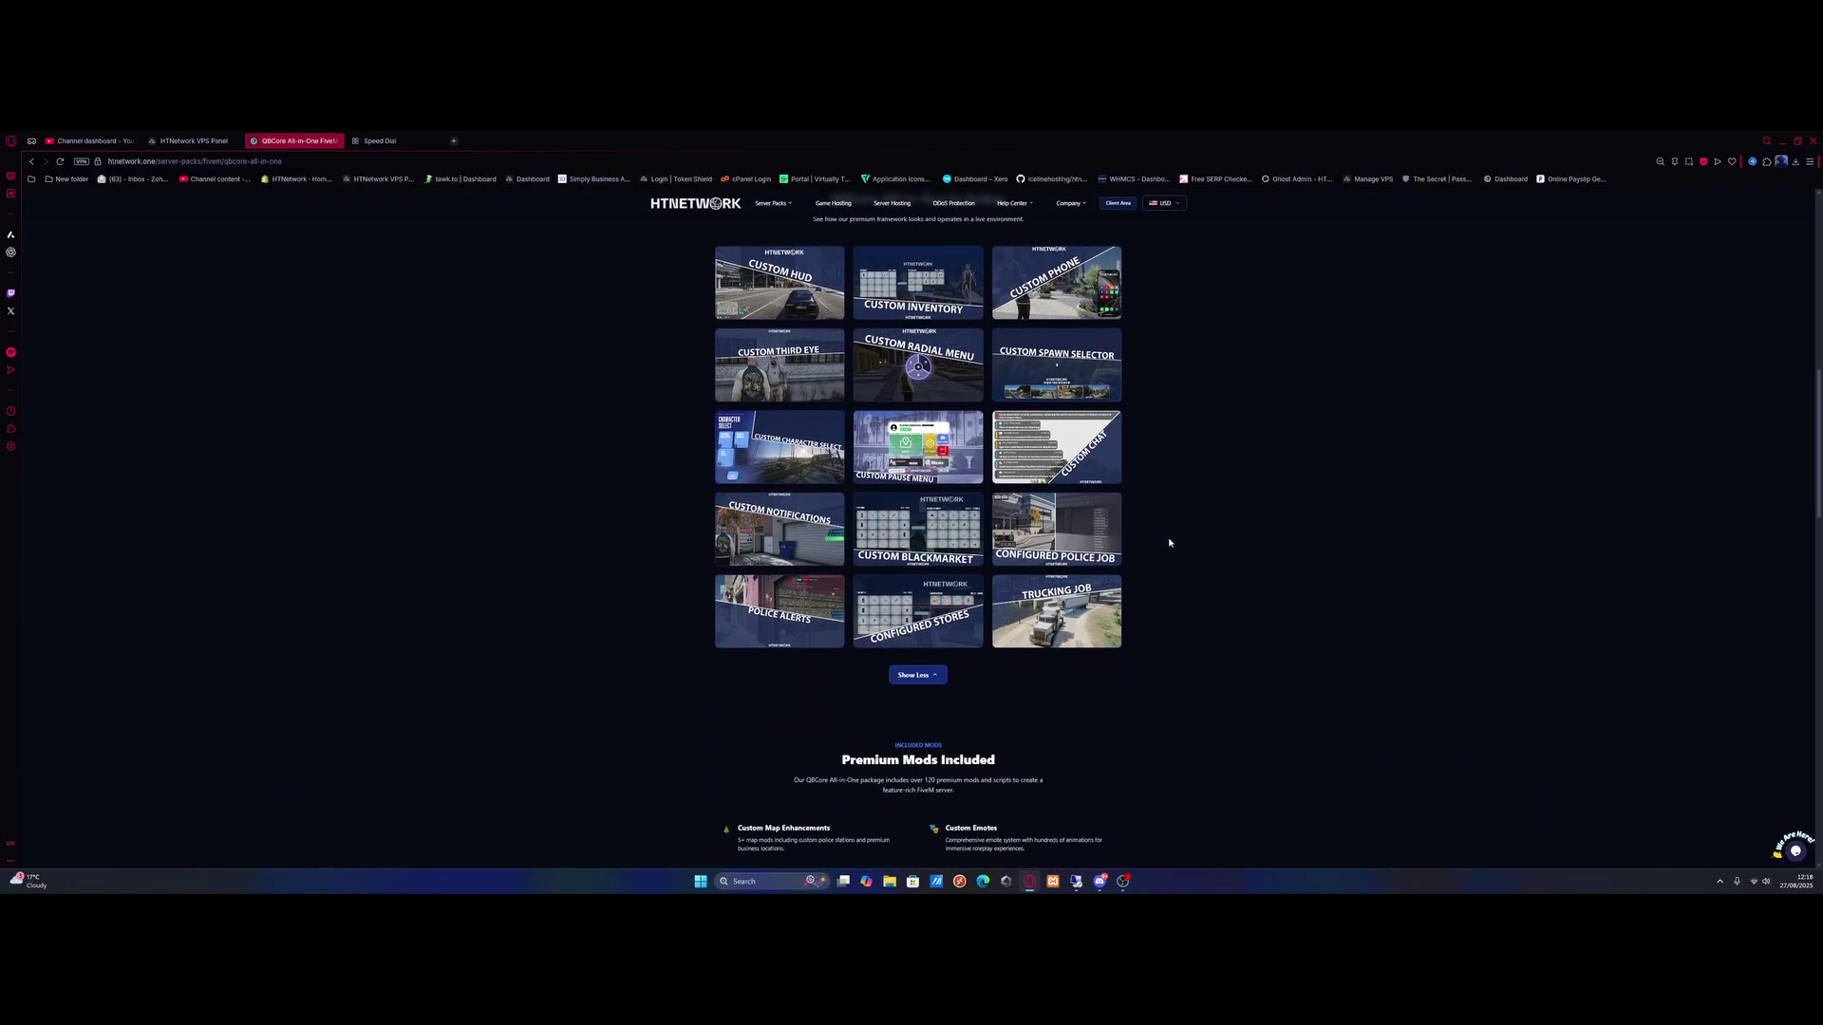
pyautogui.scroll(2, 1245, 566)
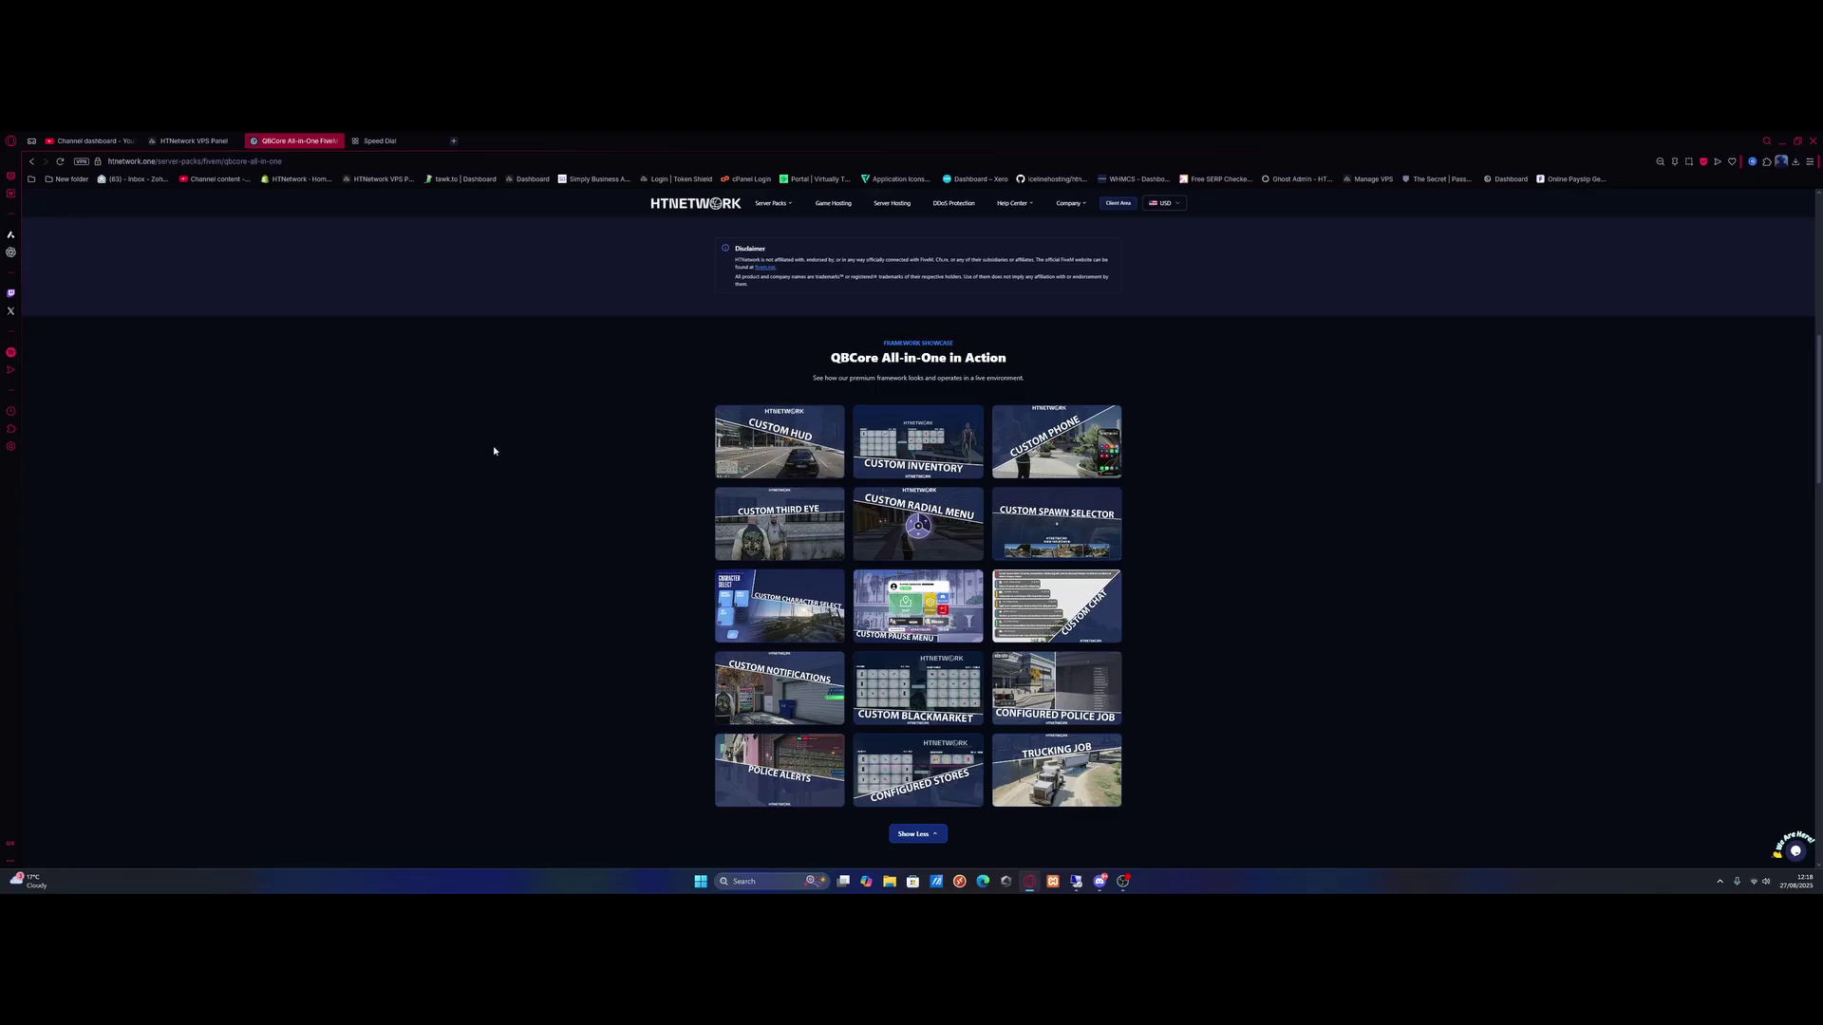
pyautogui.scroll(-1, 495, 450)
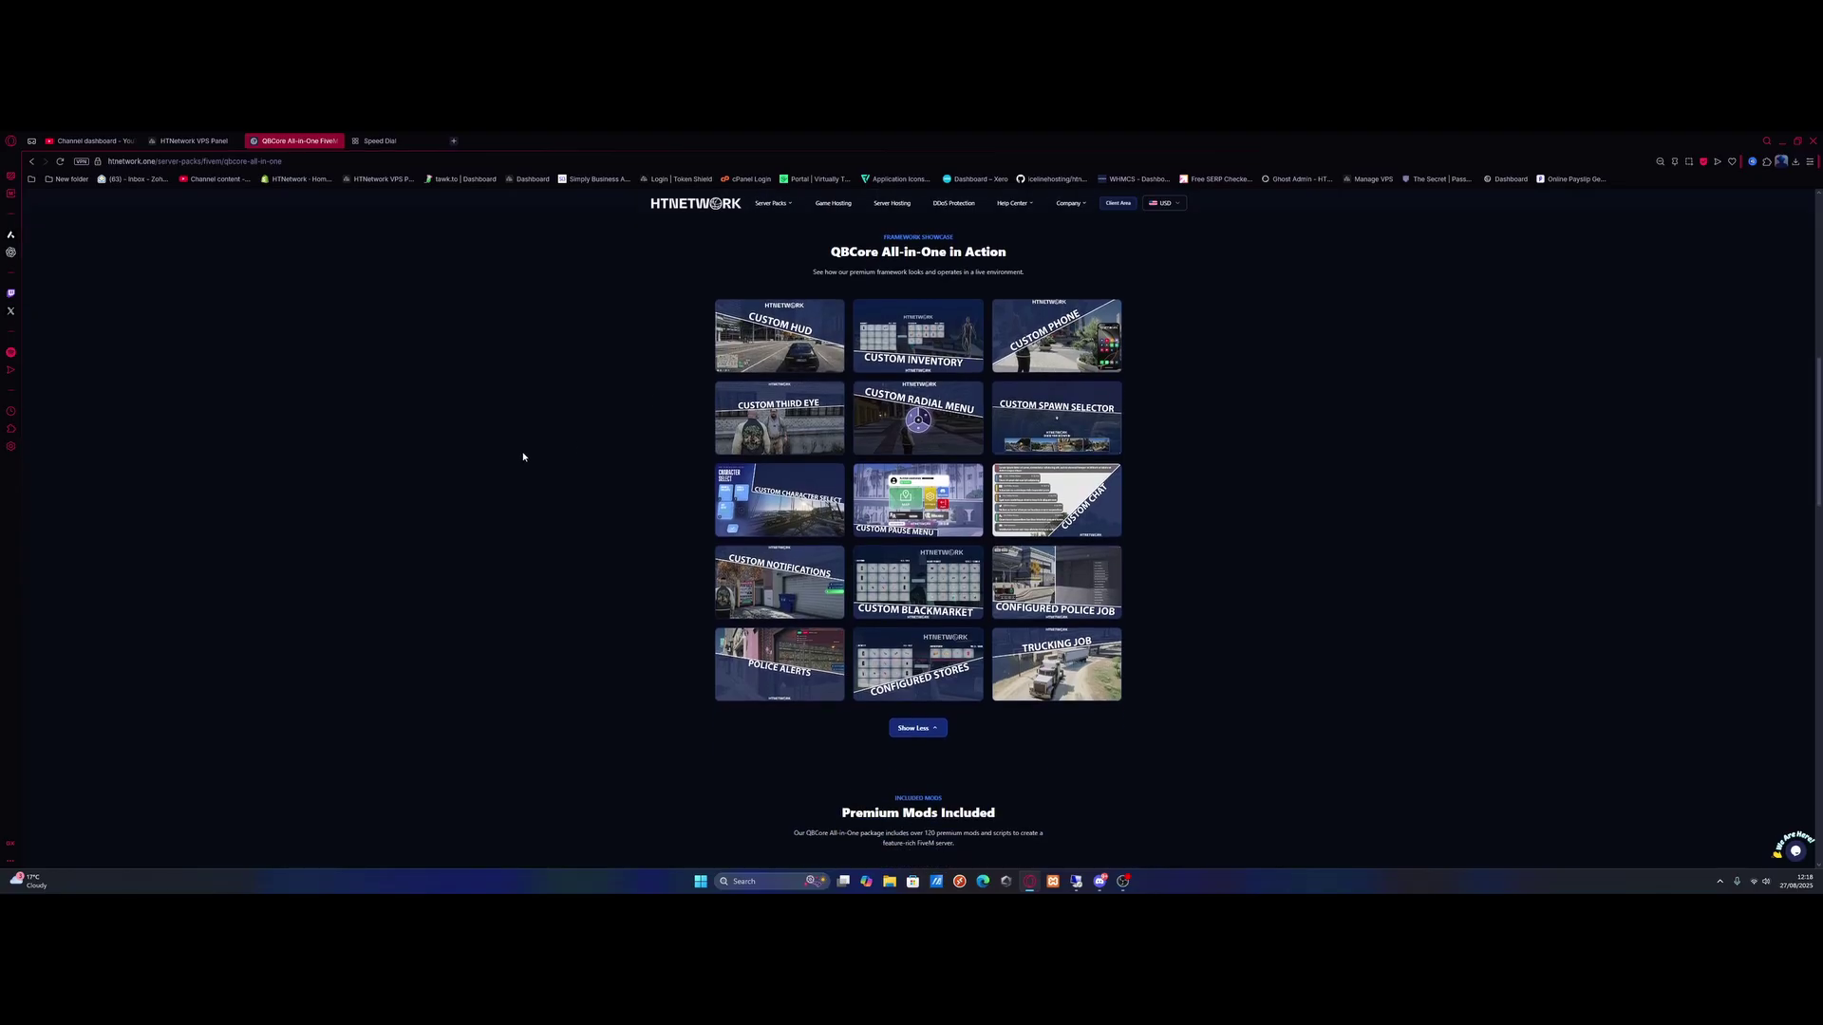
pyautogui.scroll(-4, 521, 455)
pyautogui.scroll(-1, 521, 456)
pyautogui.scroll(-1, 517, 454)
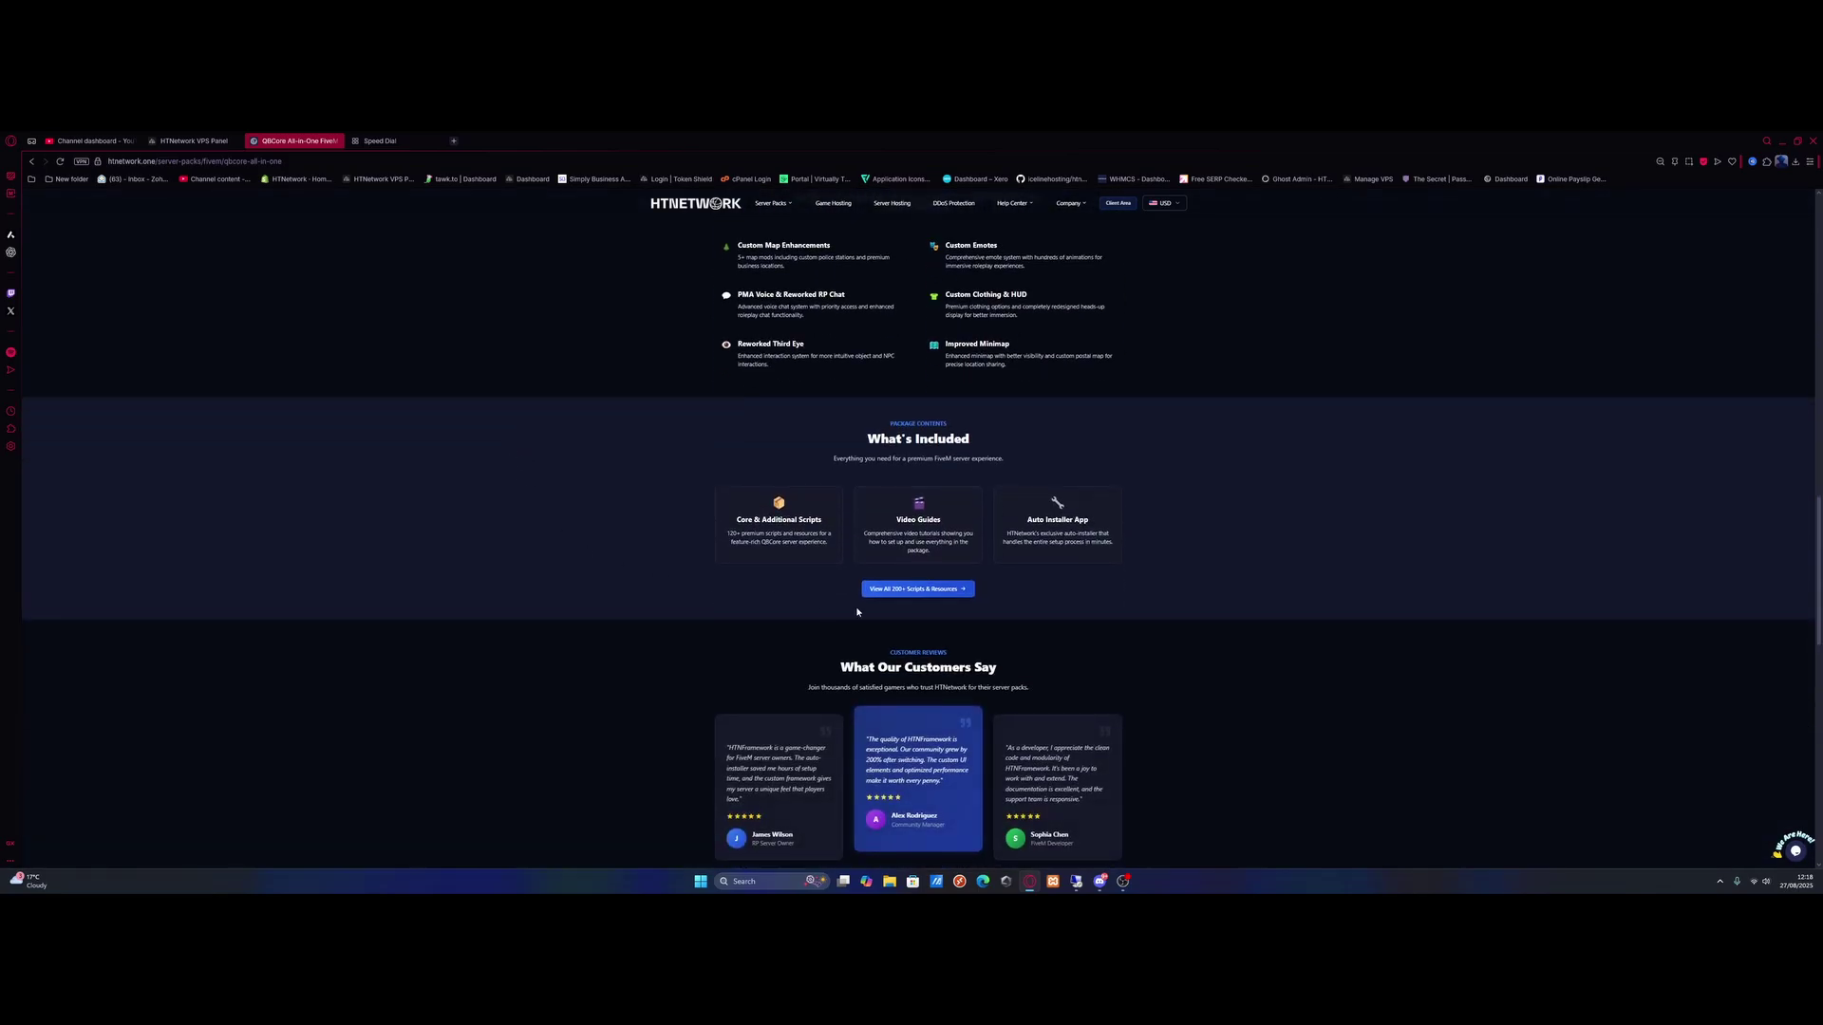
# - Browse the 200+ scripts list under Core Mods, Interface Scripts and Bonus Mods, then close it
pyautogui.click(913, 590)
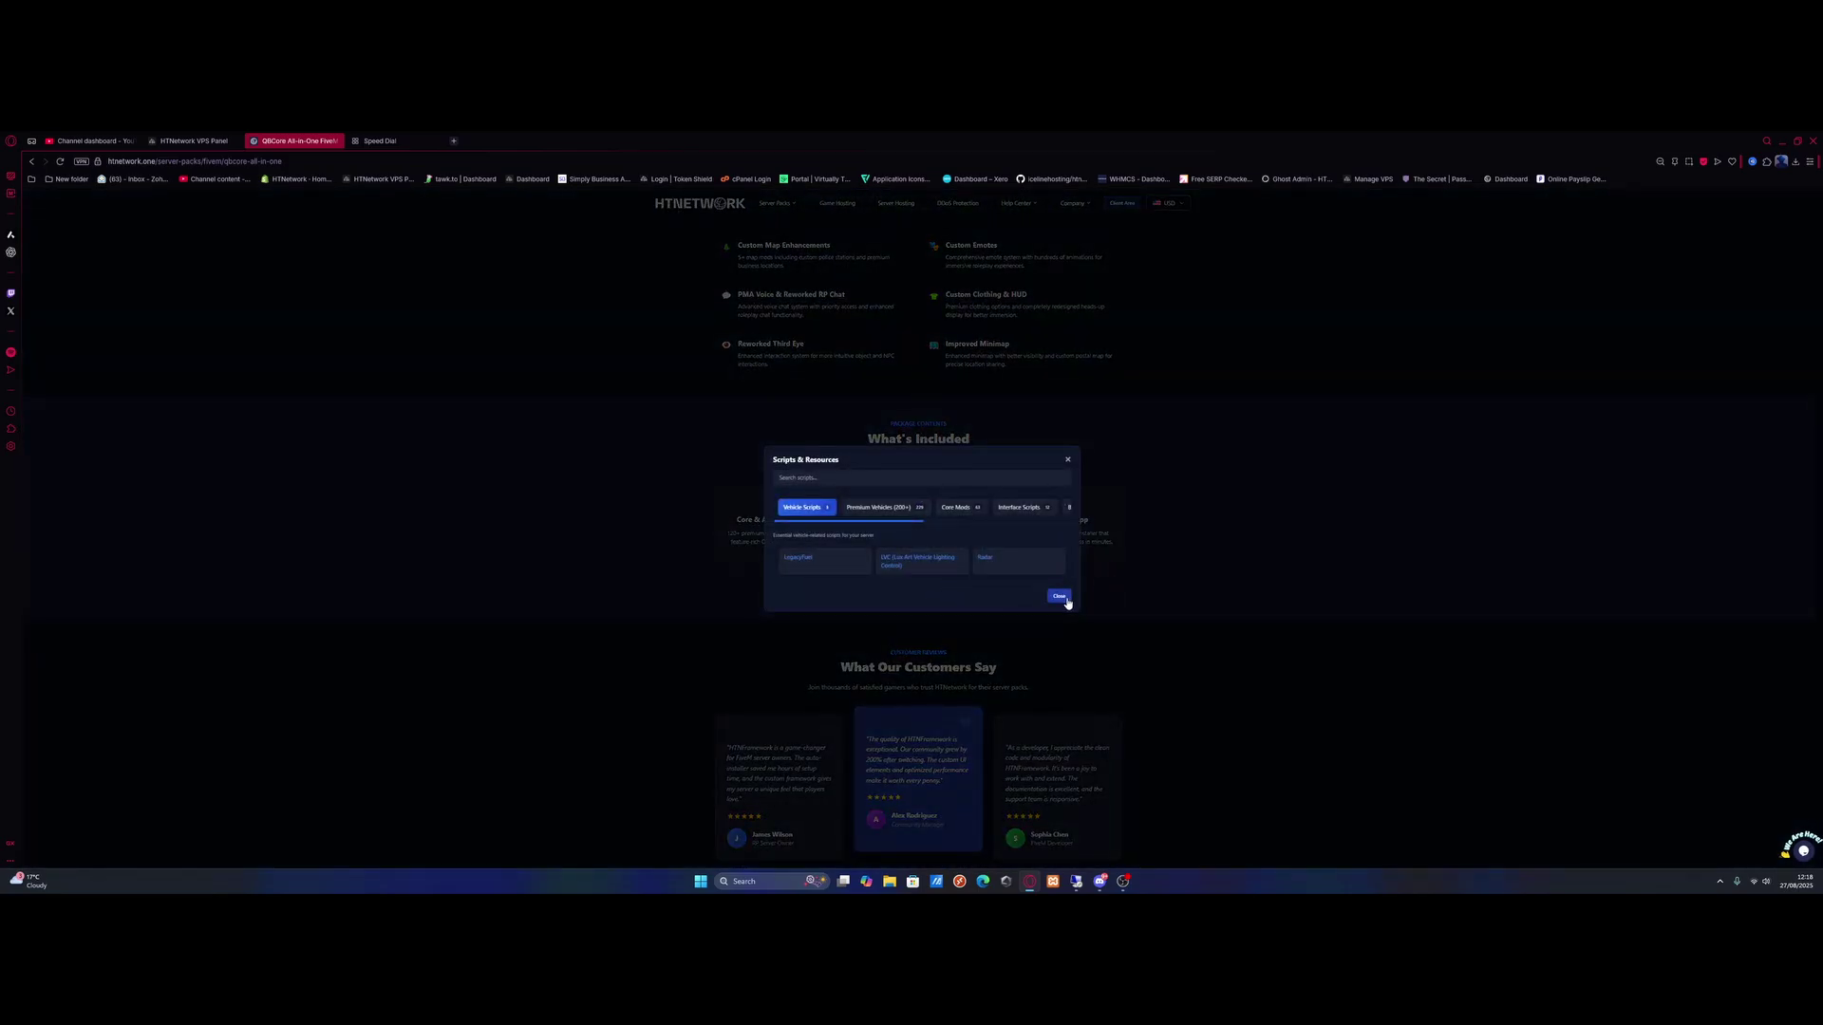
pyautogui.moveTo(894, 521); pyautogui.dragTo(930, 522)
pyautogui.click(897, 510)
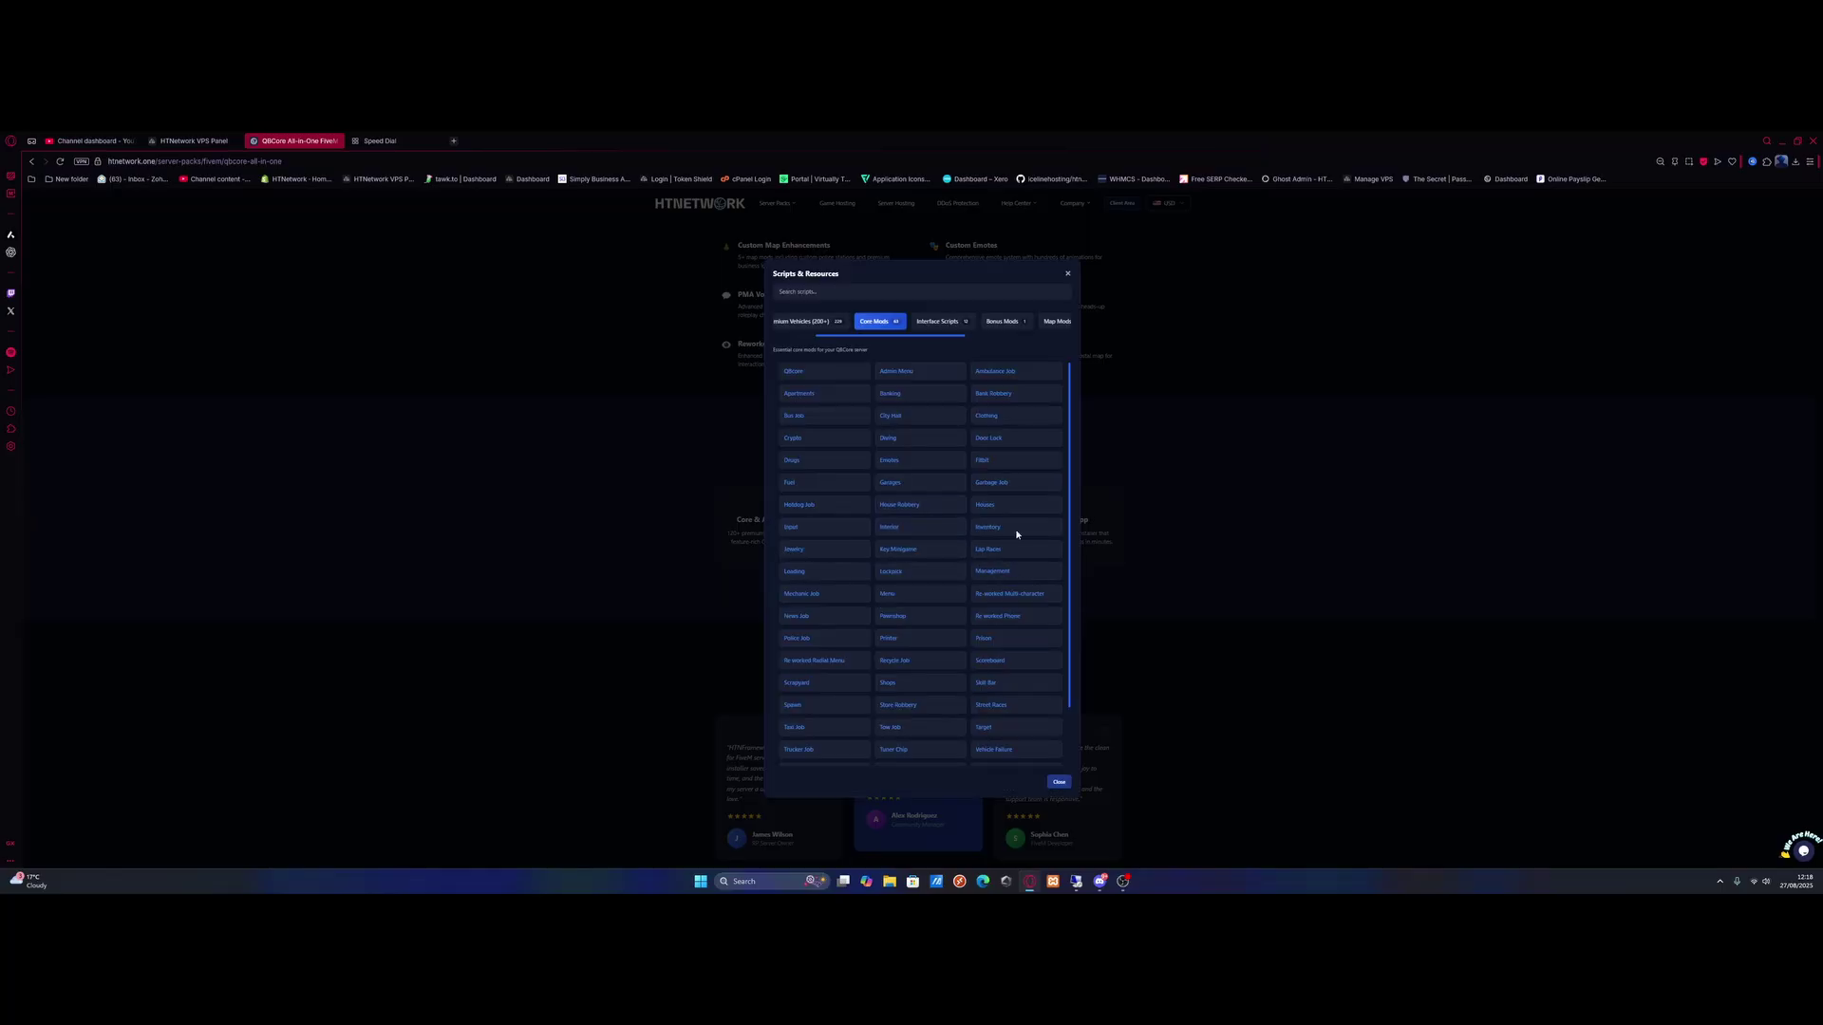
pyautogui.click(938, 322)
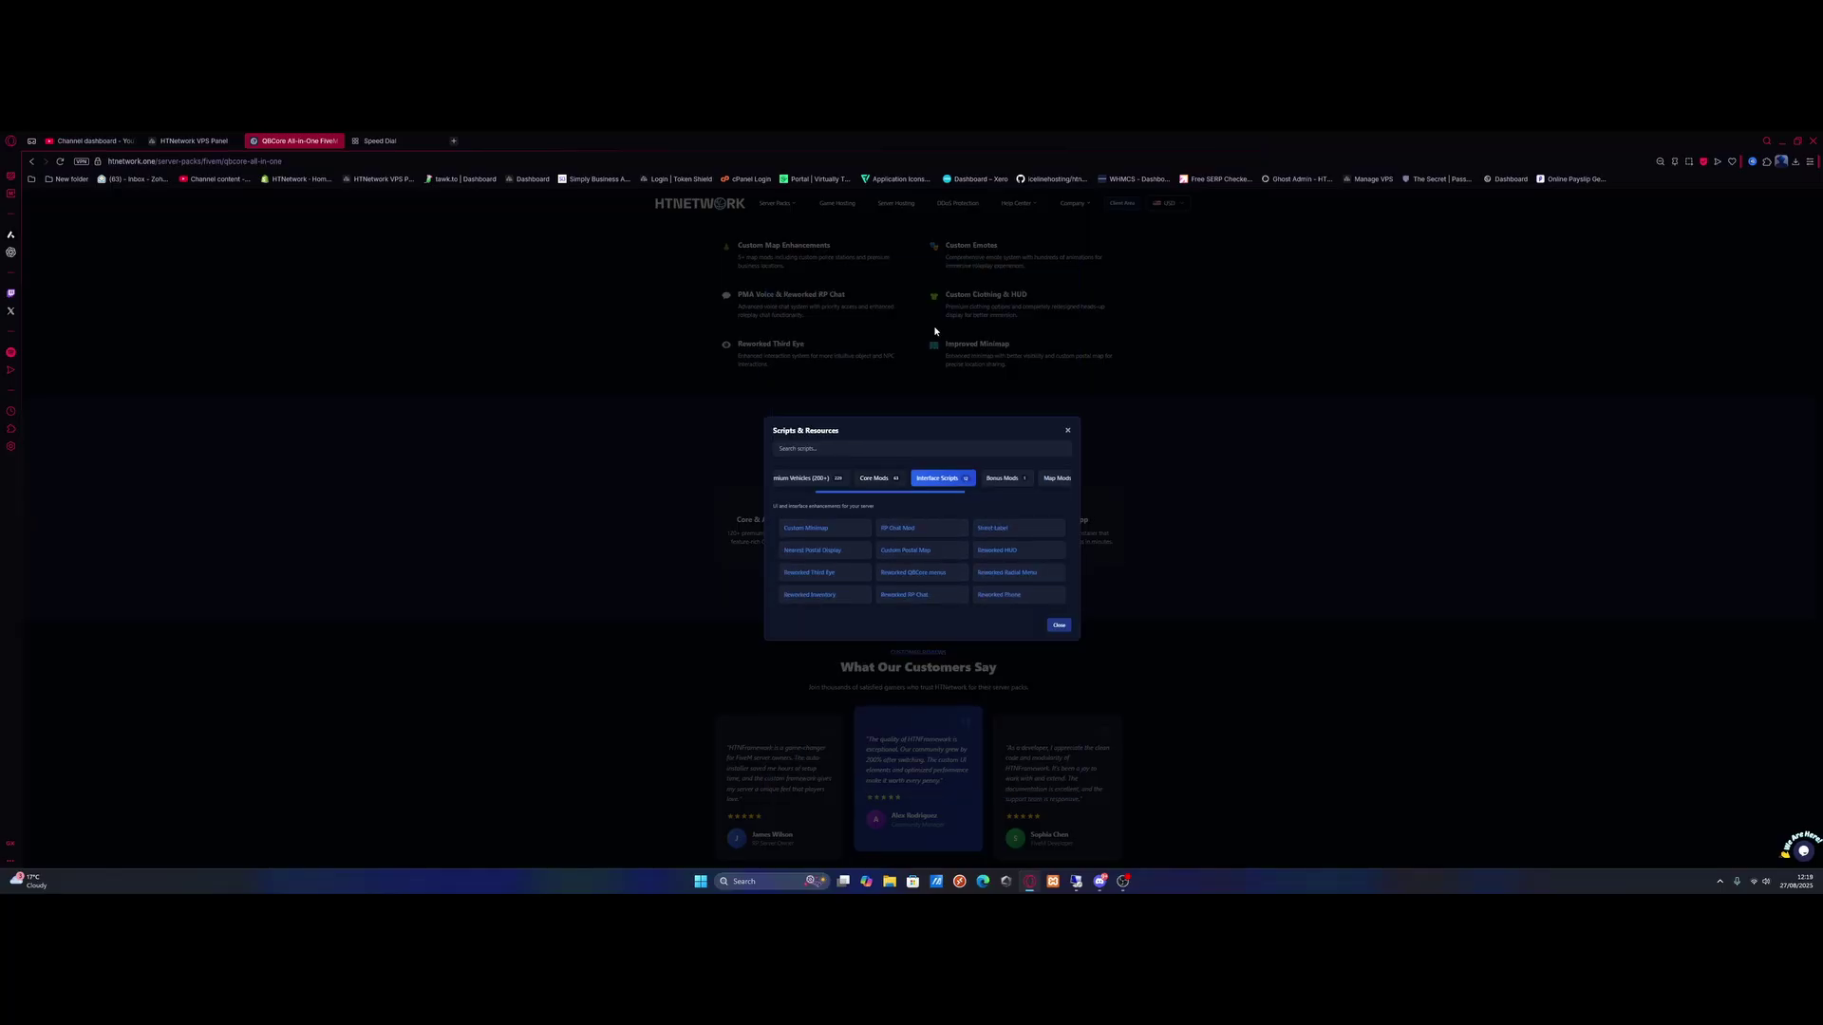
pyautogui.click(1007, 481)
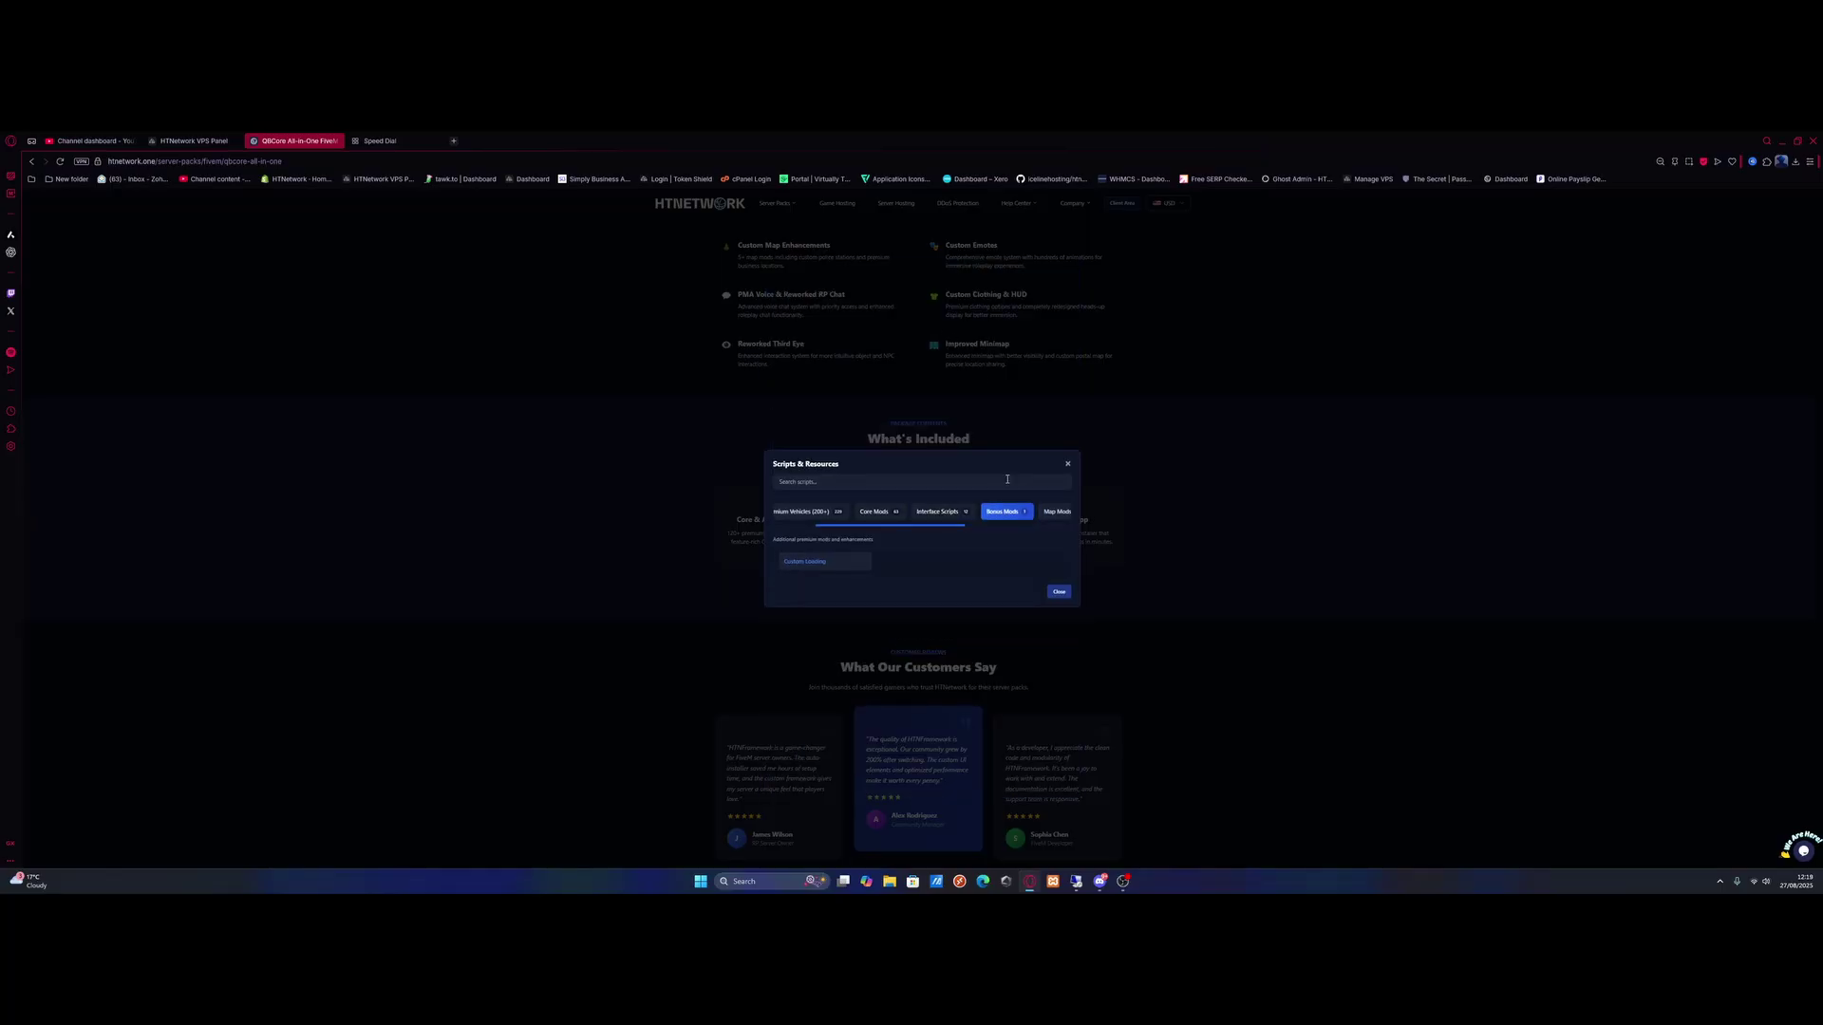
pyautogui.click(1068, 465)
pyautogui.scroll(15, 1069, 468)
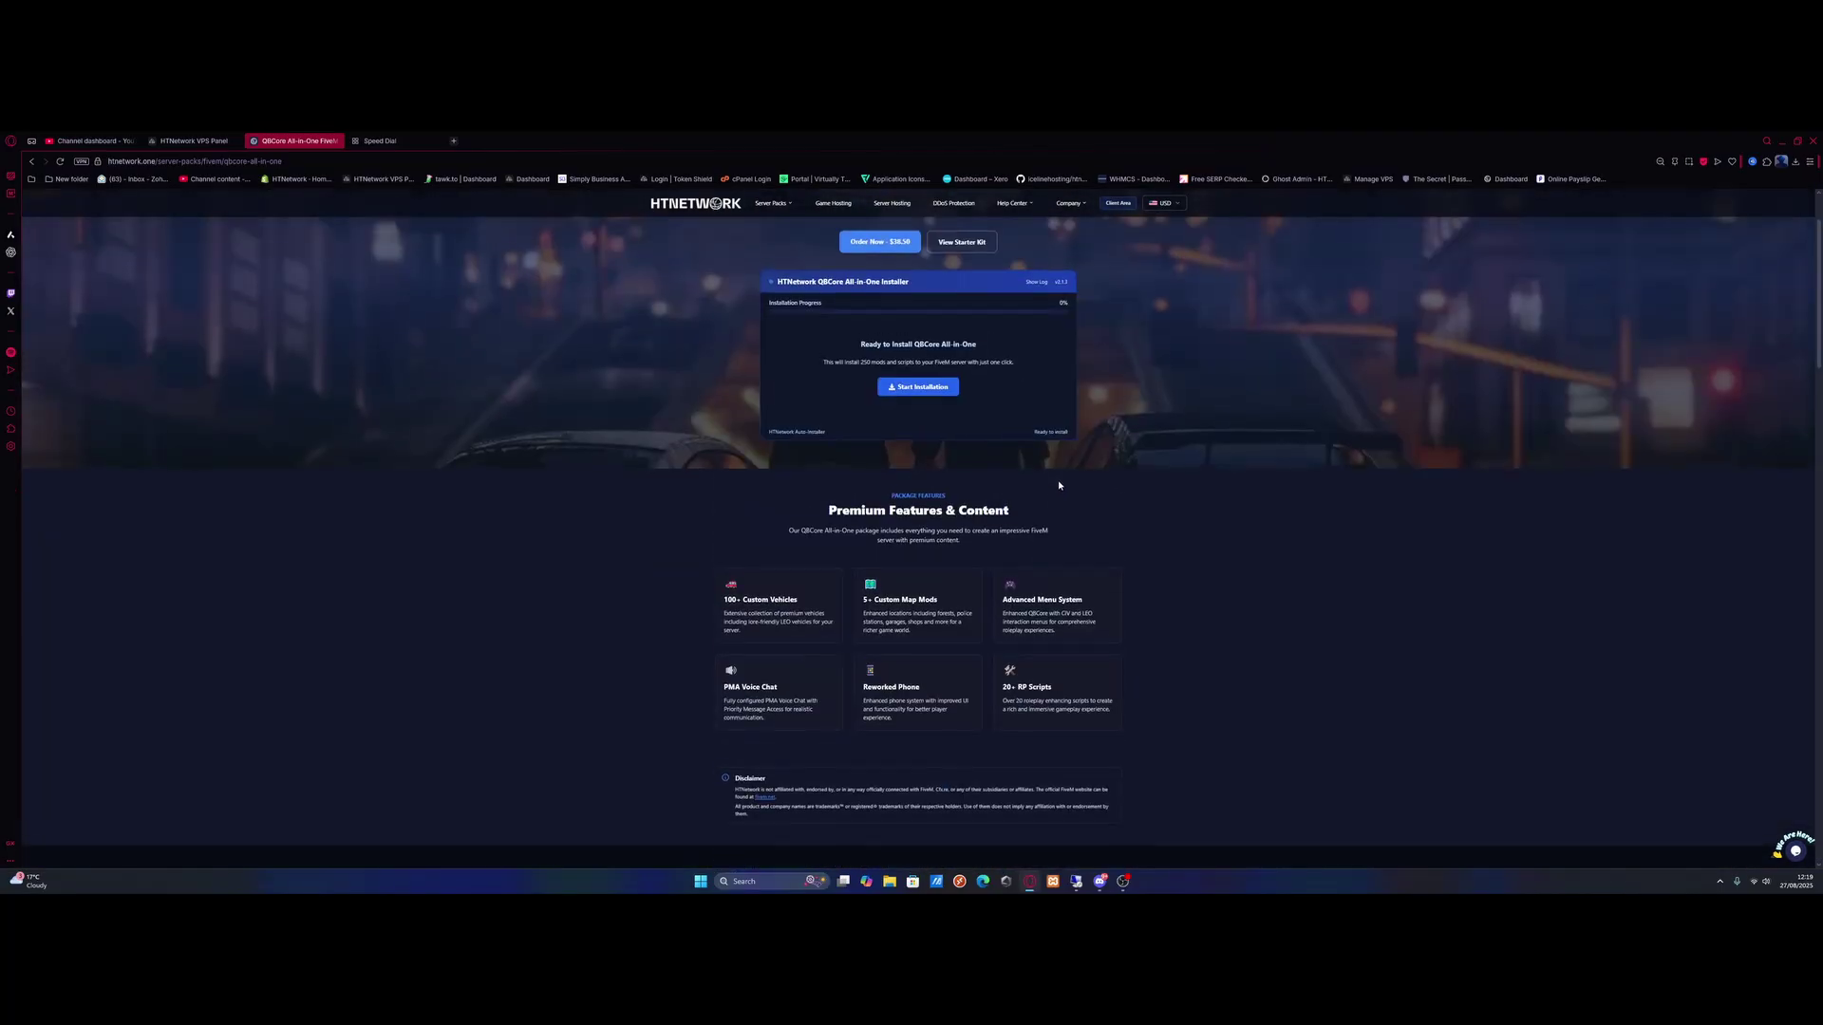
# - Order QBCore All-in-One V2 and review its checkout with the 15% discount at £34.81
pyautogui.click(885, 354)
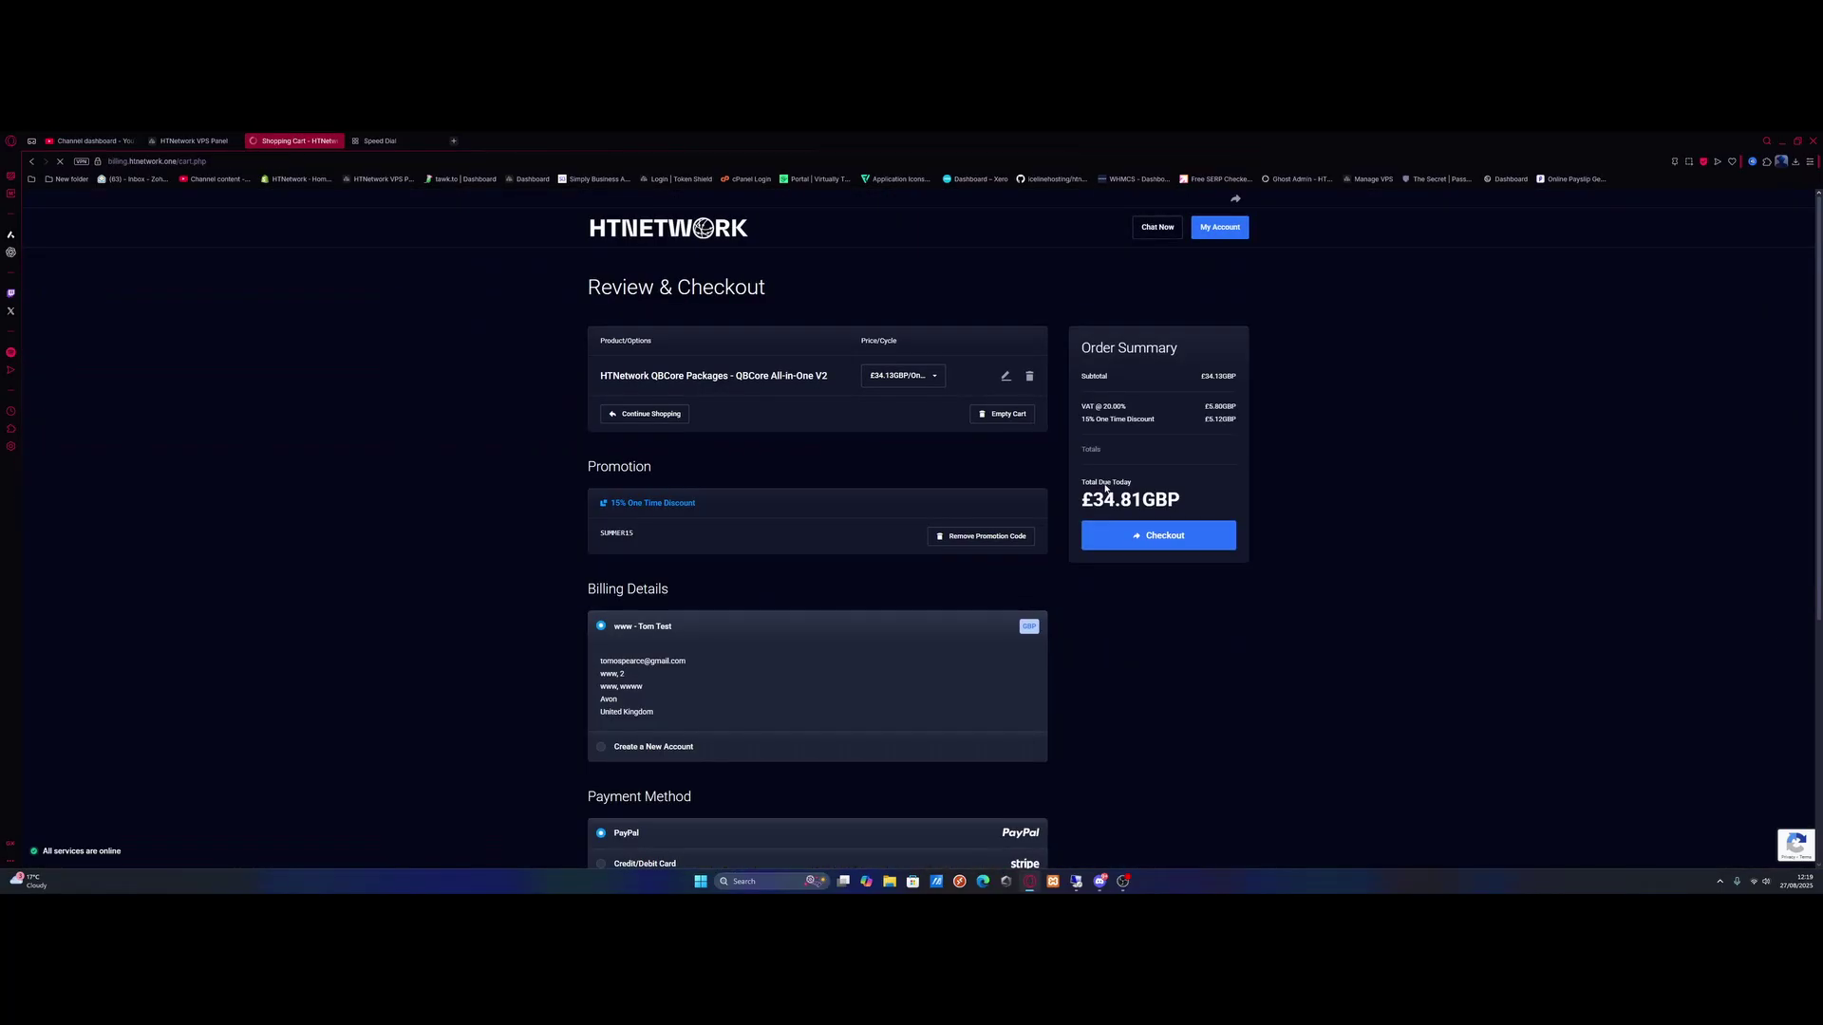
pyautogui.scroll(-1, 972, 560)
pyautogui.scroll(-2, 972, 562)
pyautogui.scroll(-2, 973, 562)
pyautogui.scroll(5, 973, 562)
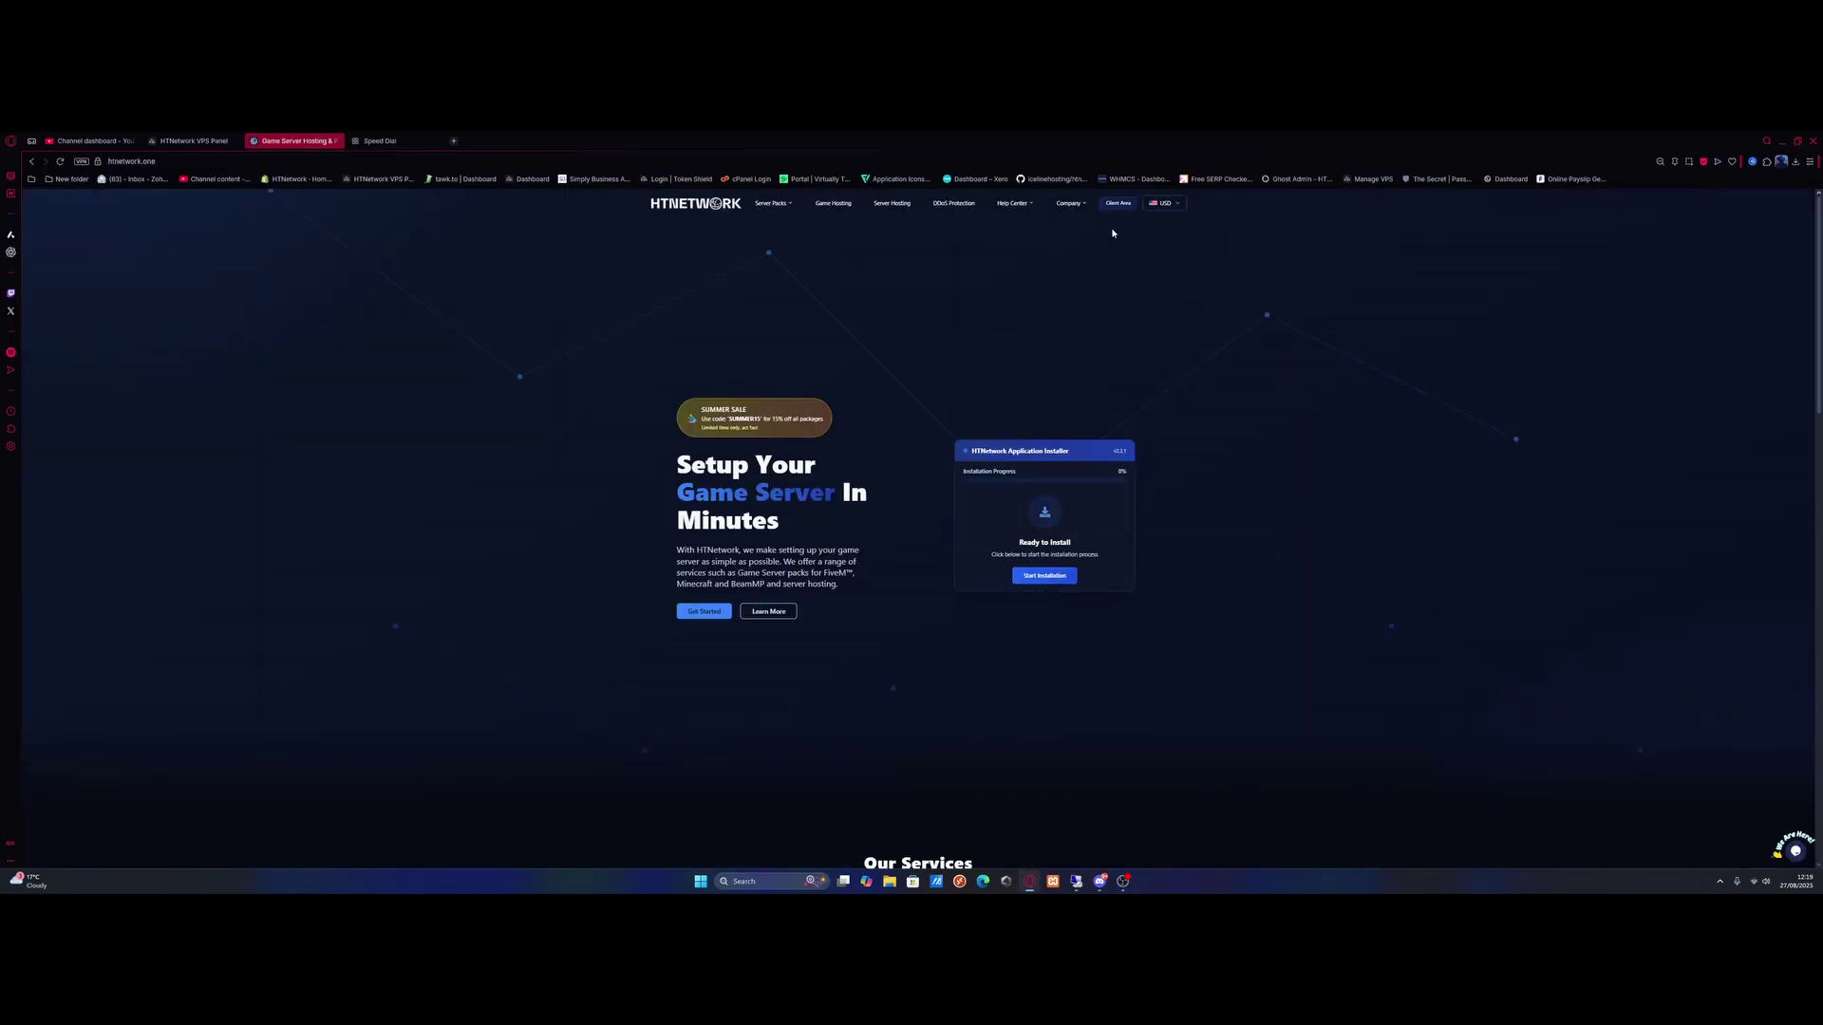
# - In the Client Area, dismiss the overdue invoice alert and open the QBCore All-in-One V2 service
pyautogui.click(1117, 202)
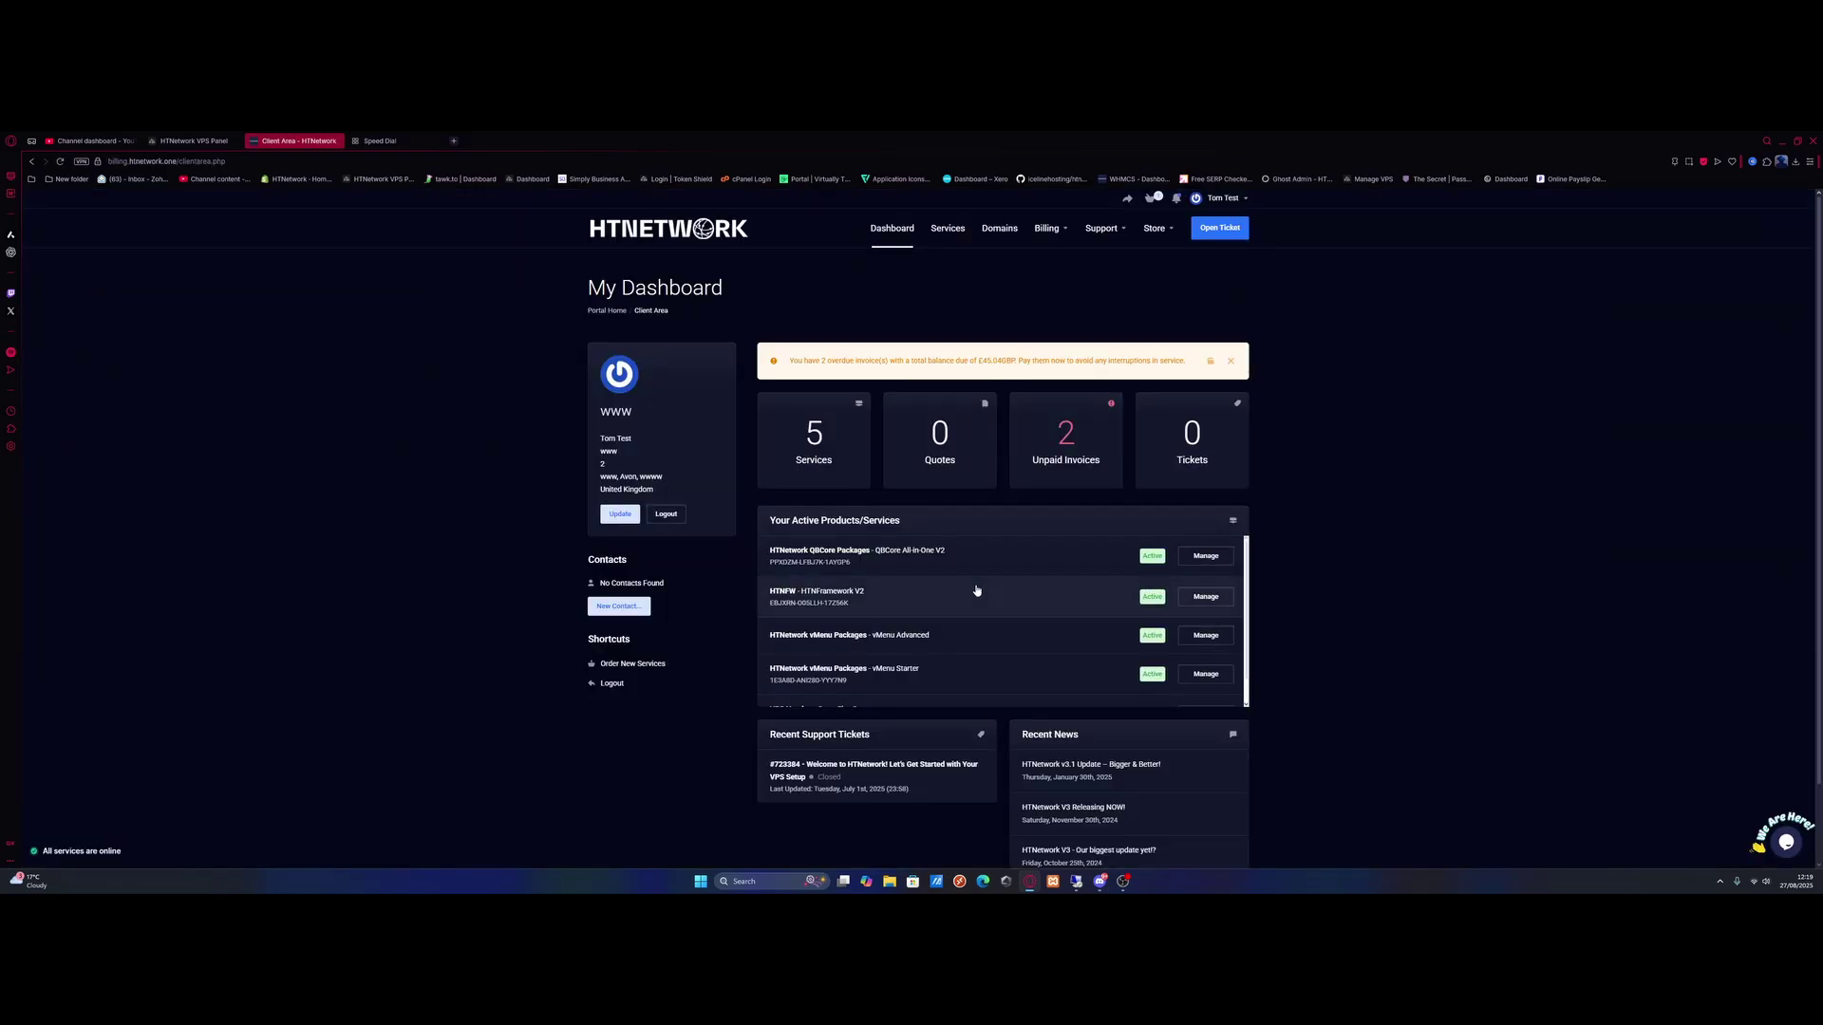
pyautogui.click(1230, 362)
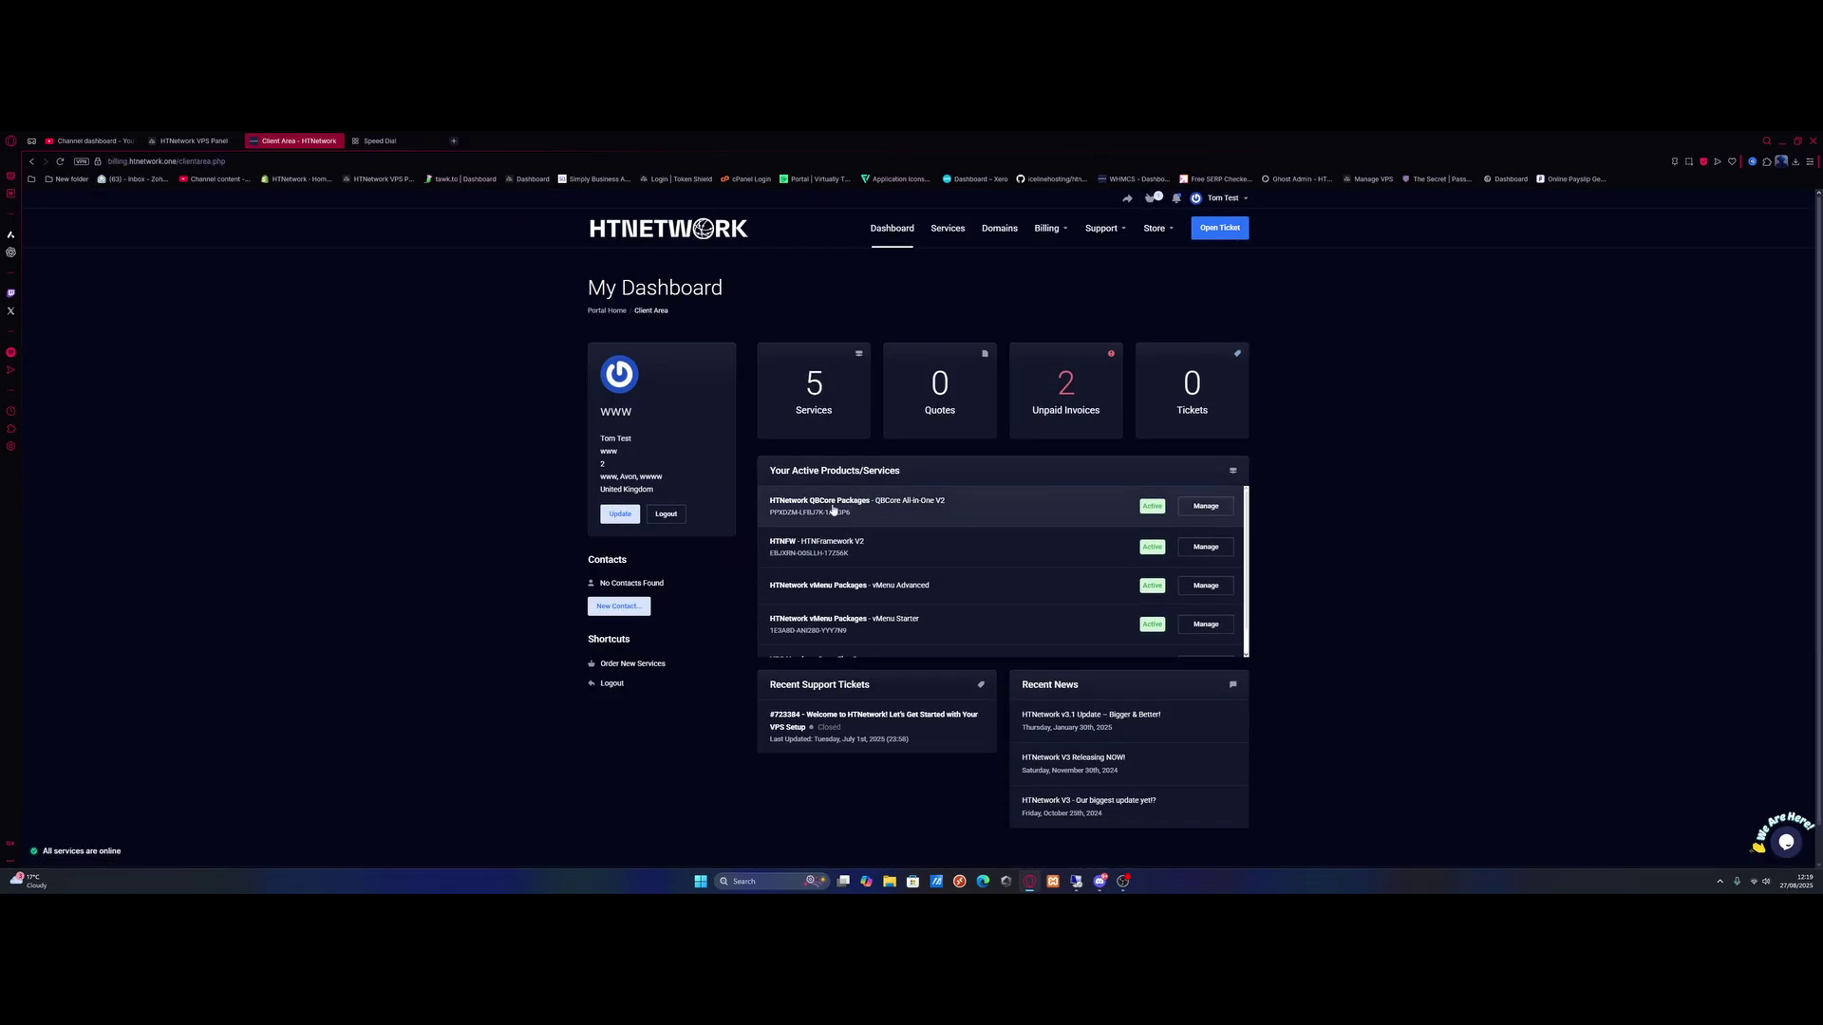
pyautogui.click(1198, 513)
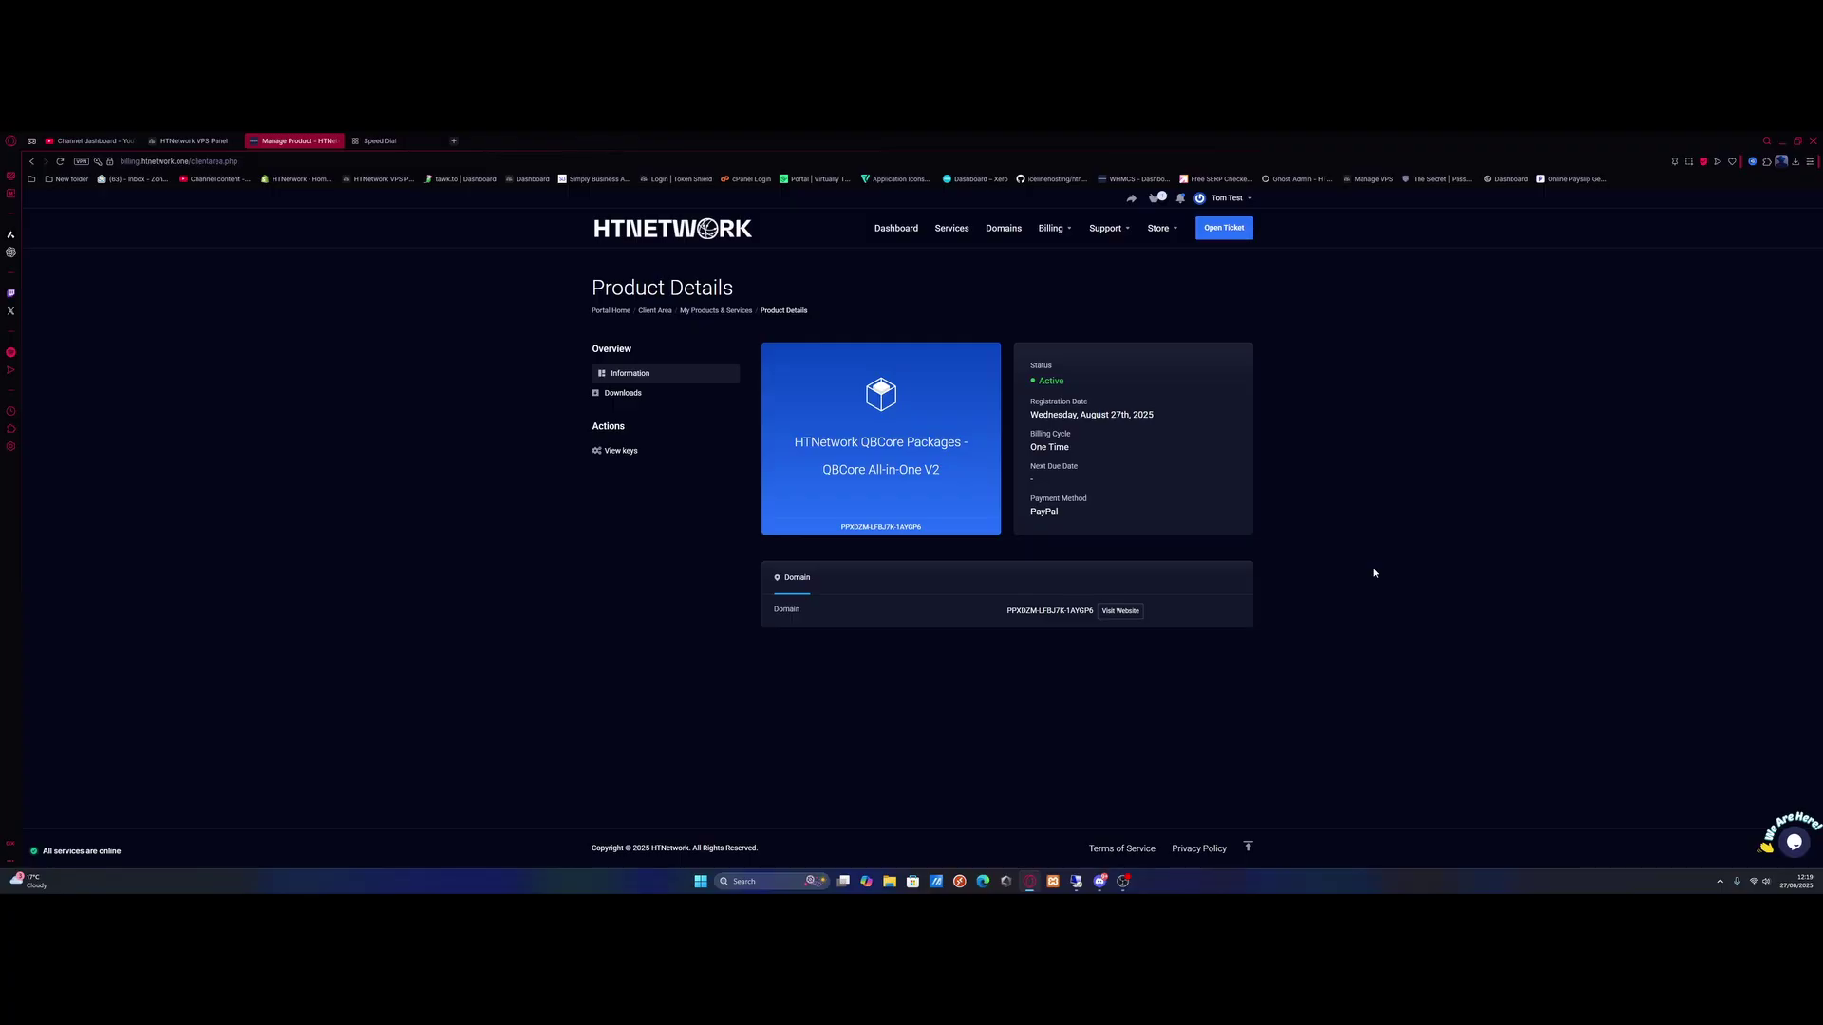
# - Download HTNetwork Application V2 from the product's Downloads and confirm opening the file
pyautogui.click(623, 393)
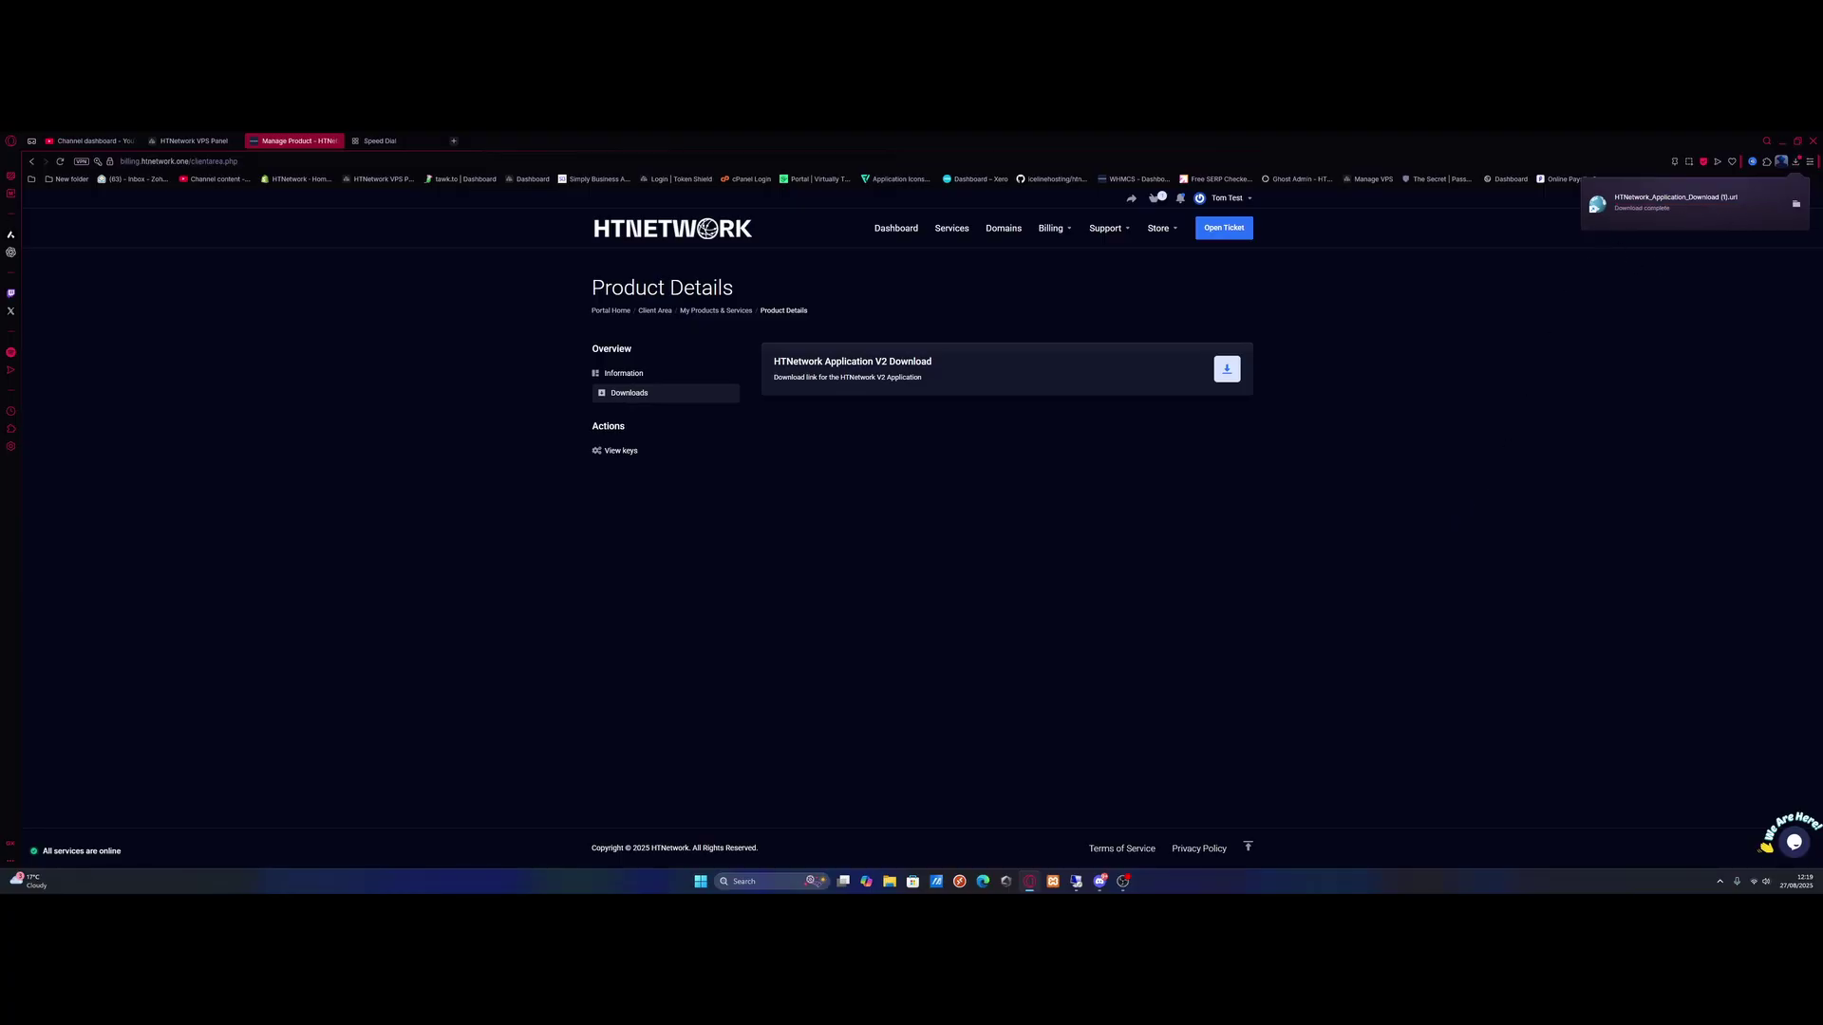
pyautogui.click(1724, 218)
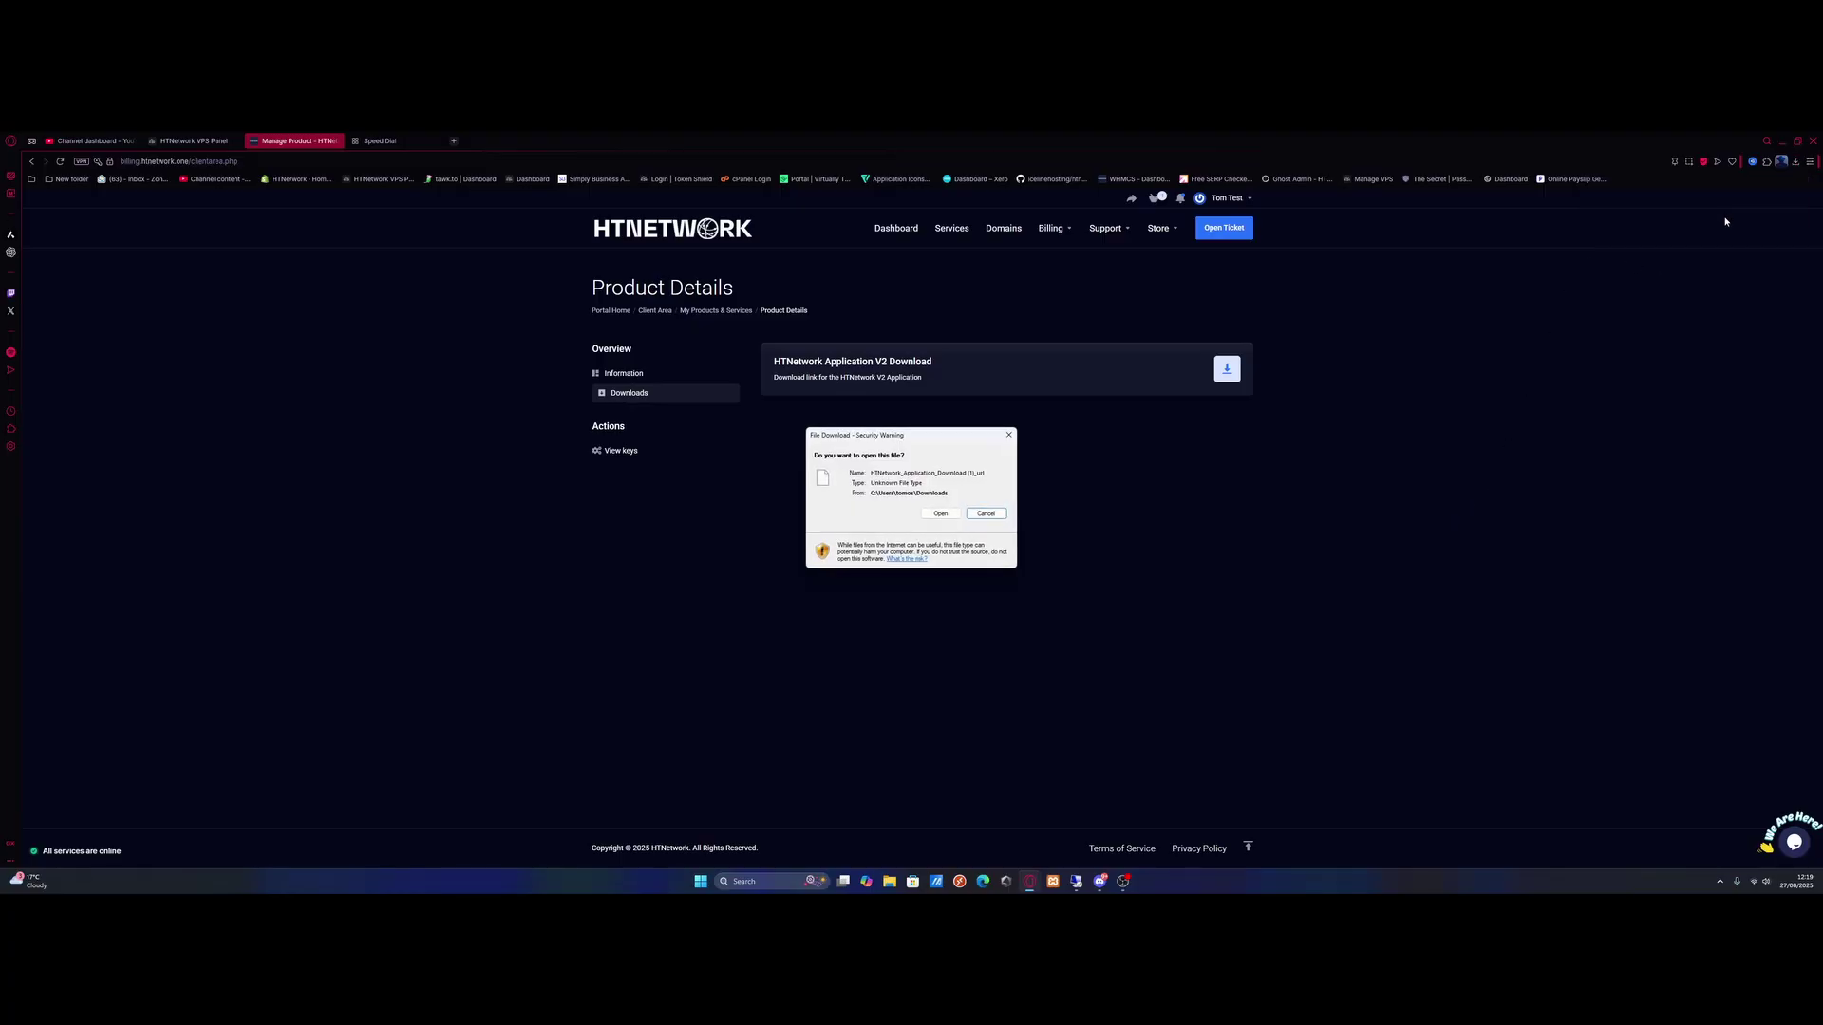
pyautogui.click(940, 513)
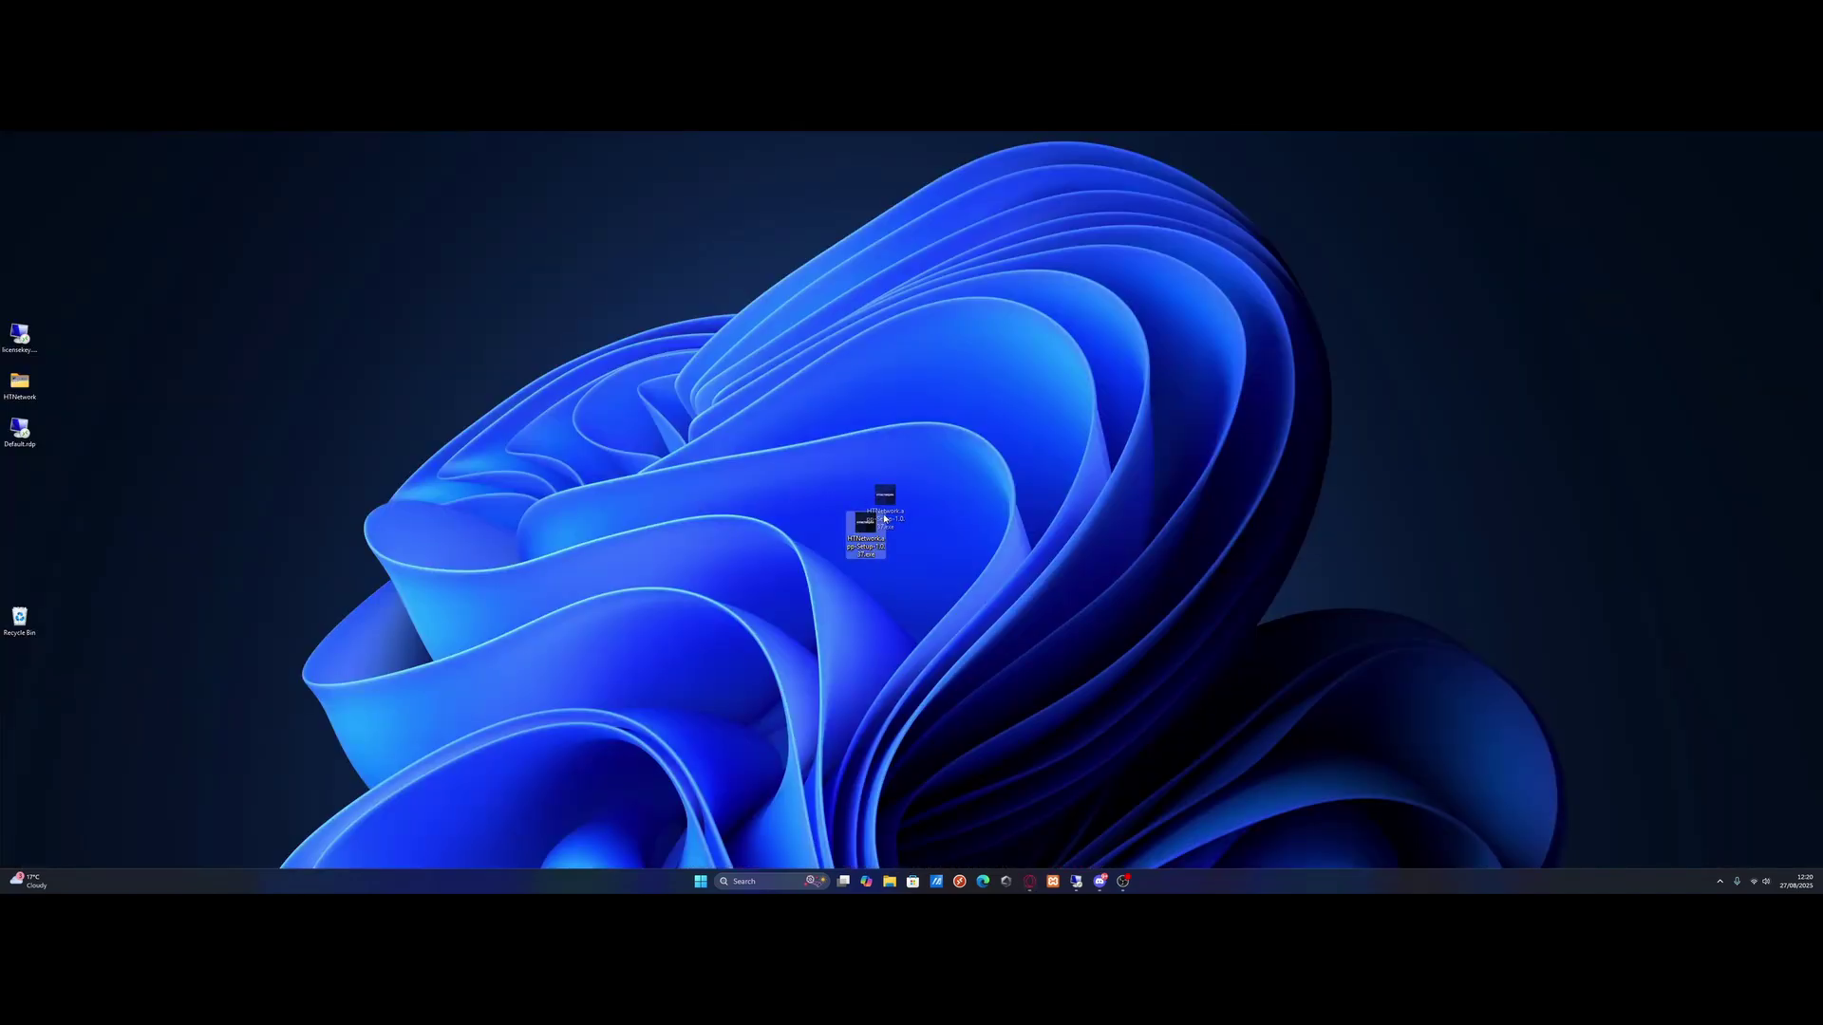
# - Run the HTNetwork setup exe past the SmartScreen warning to install the application
pyautogui.moveTo(879, 544); pyautogui.dragTo(920, 451)
pyautogui.click(807, 428)
pyautogui.click(946, 601)
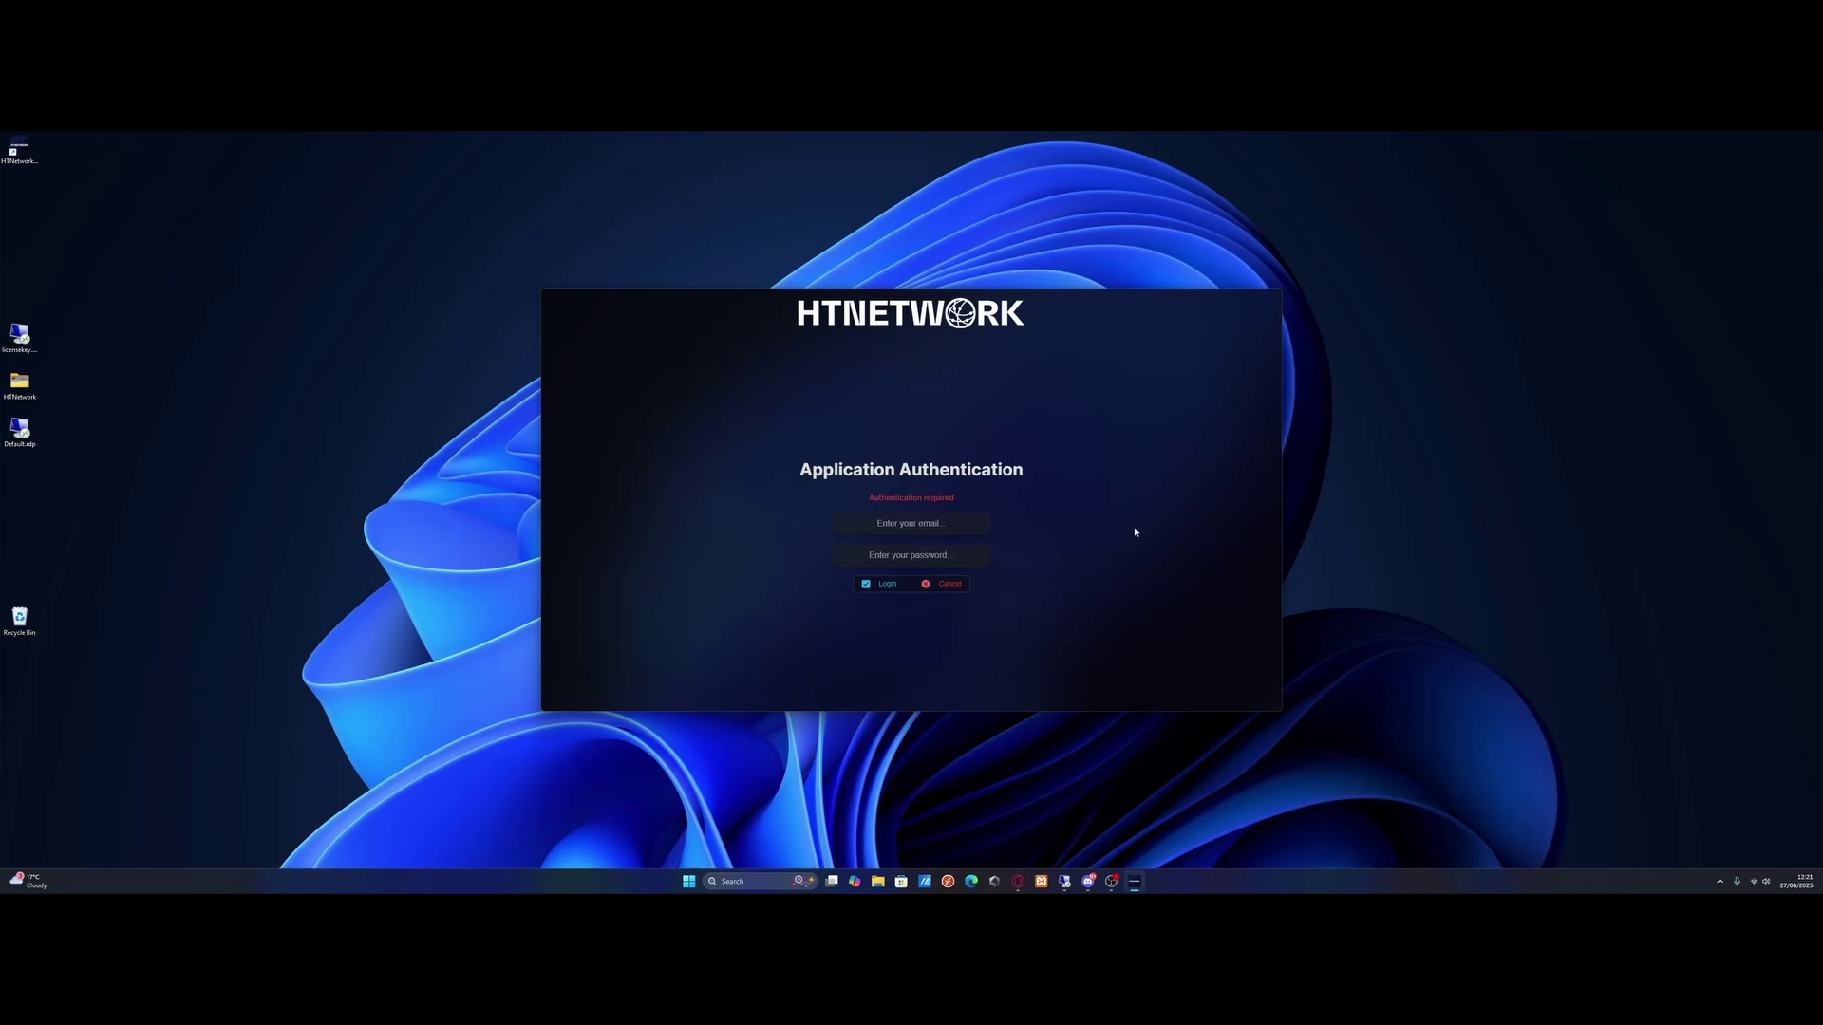
# - Look up the account details in the browser, minimize it, and enter the HTNetwork login
pyautogui.click(1018, 881)
pyautogui.click(337, 144)
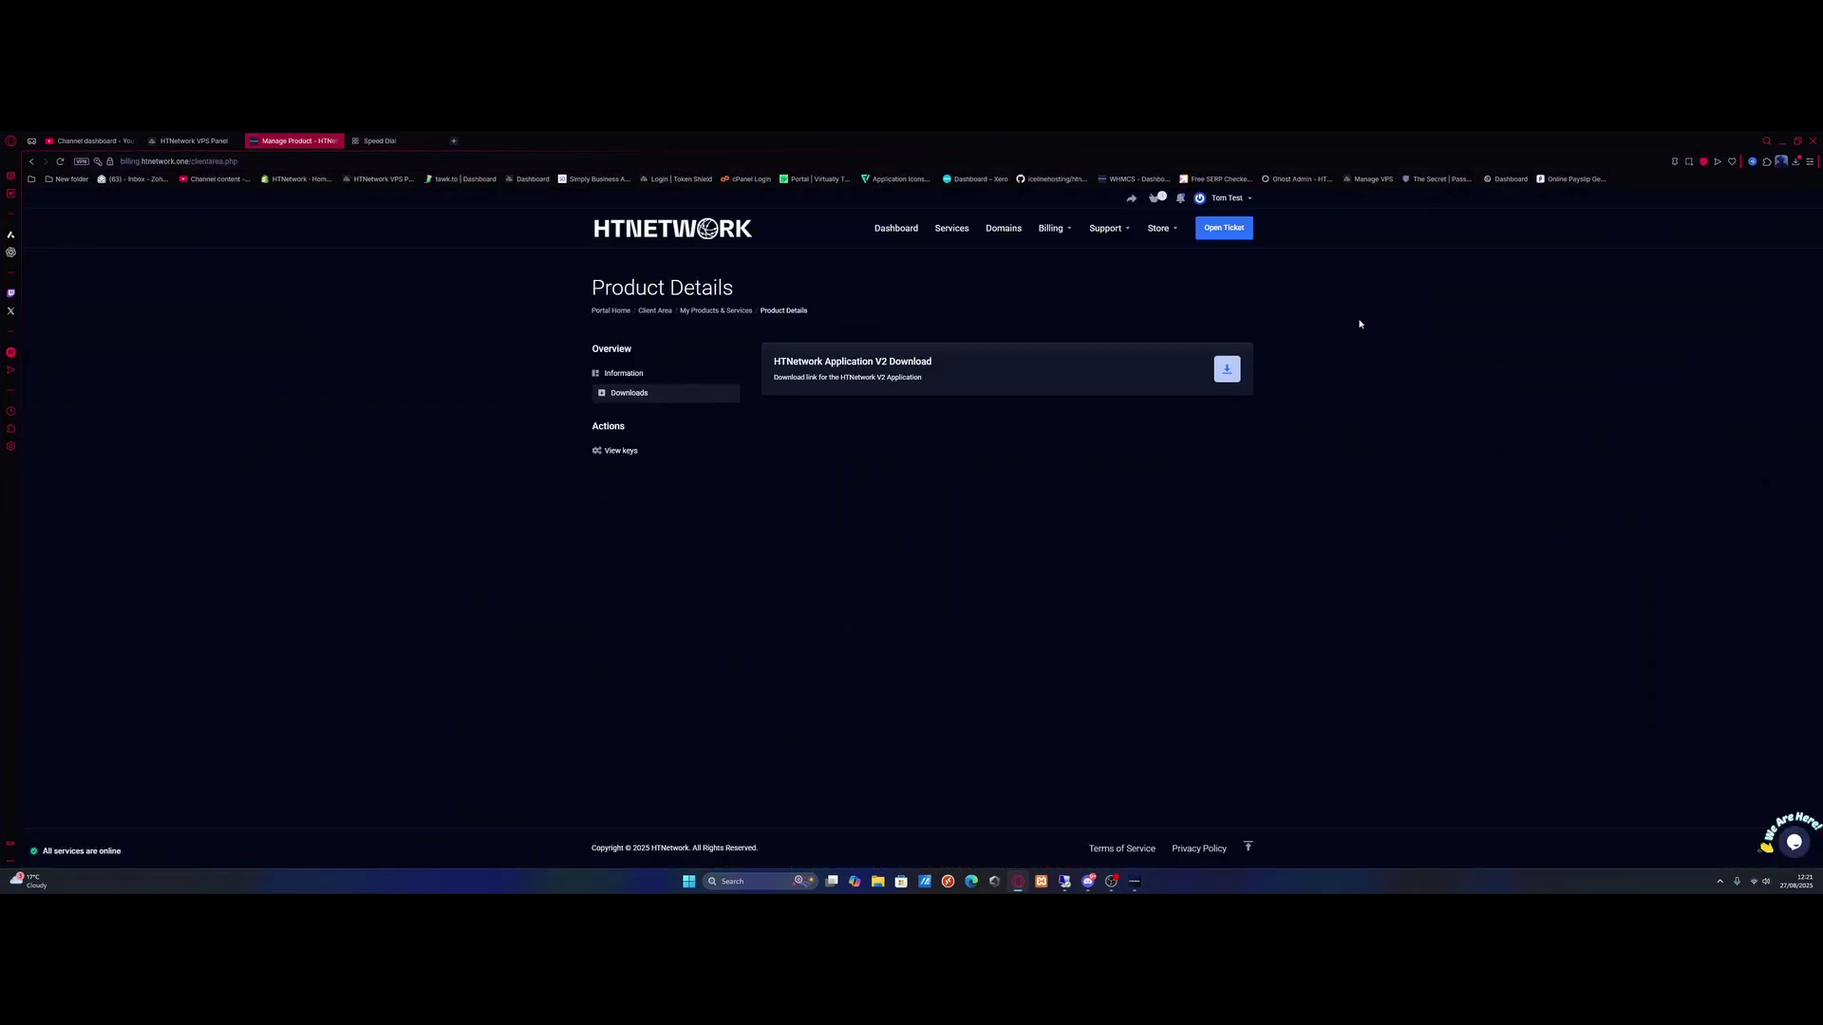
pyautogui.click(1782, 141)
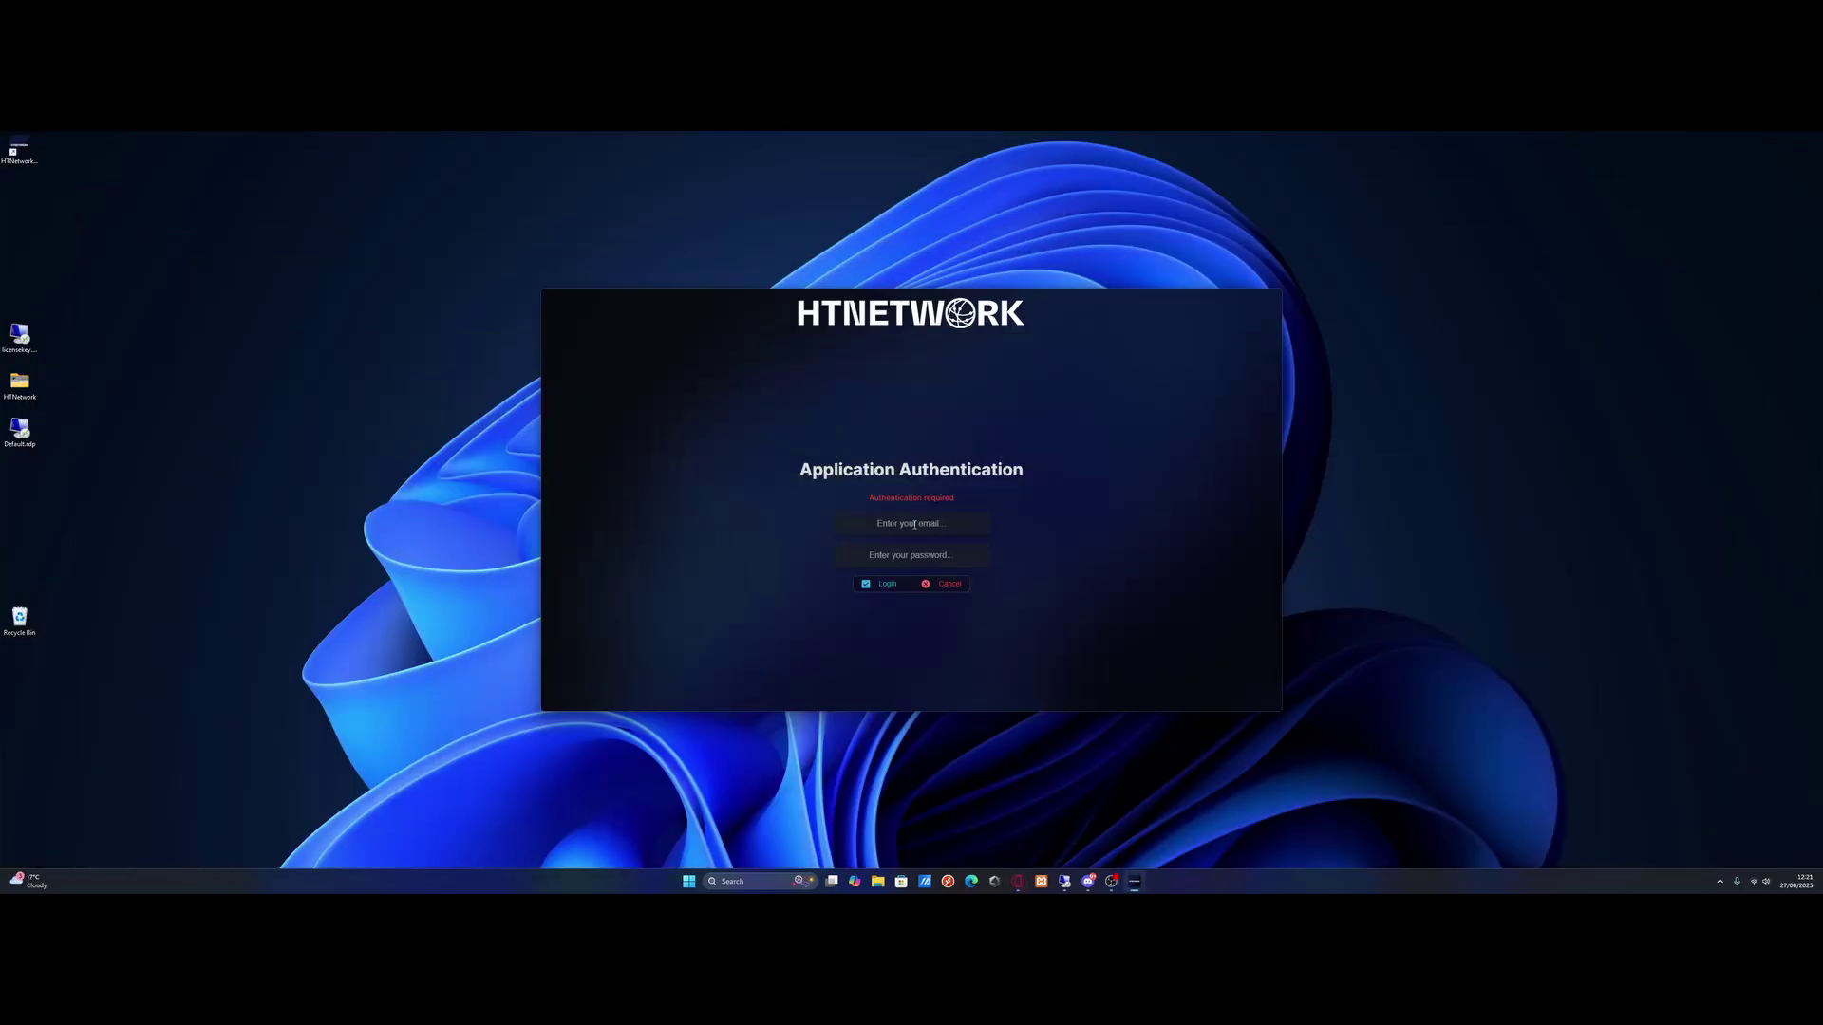
pyautogui.click(929, 557)
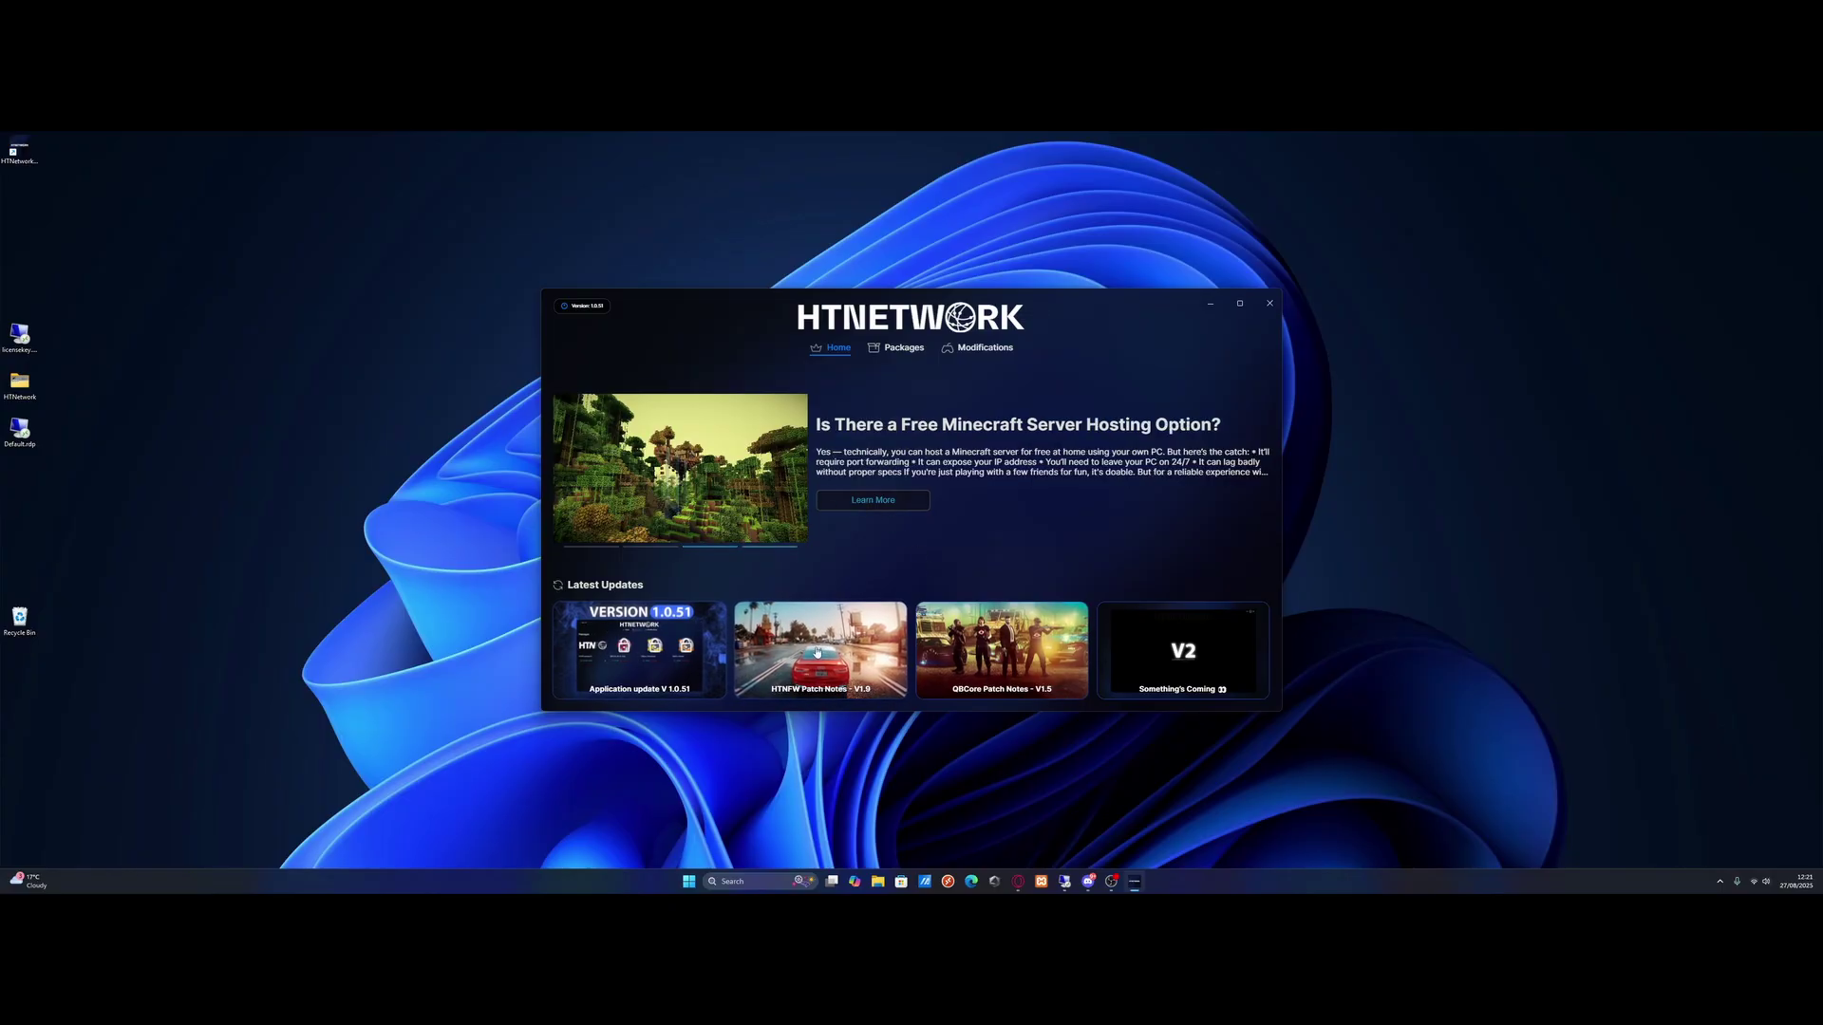
pyautogui.click(639, 651)
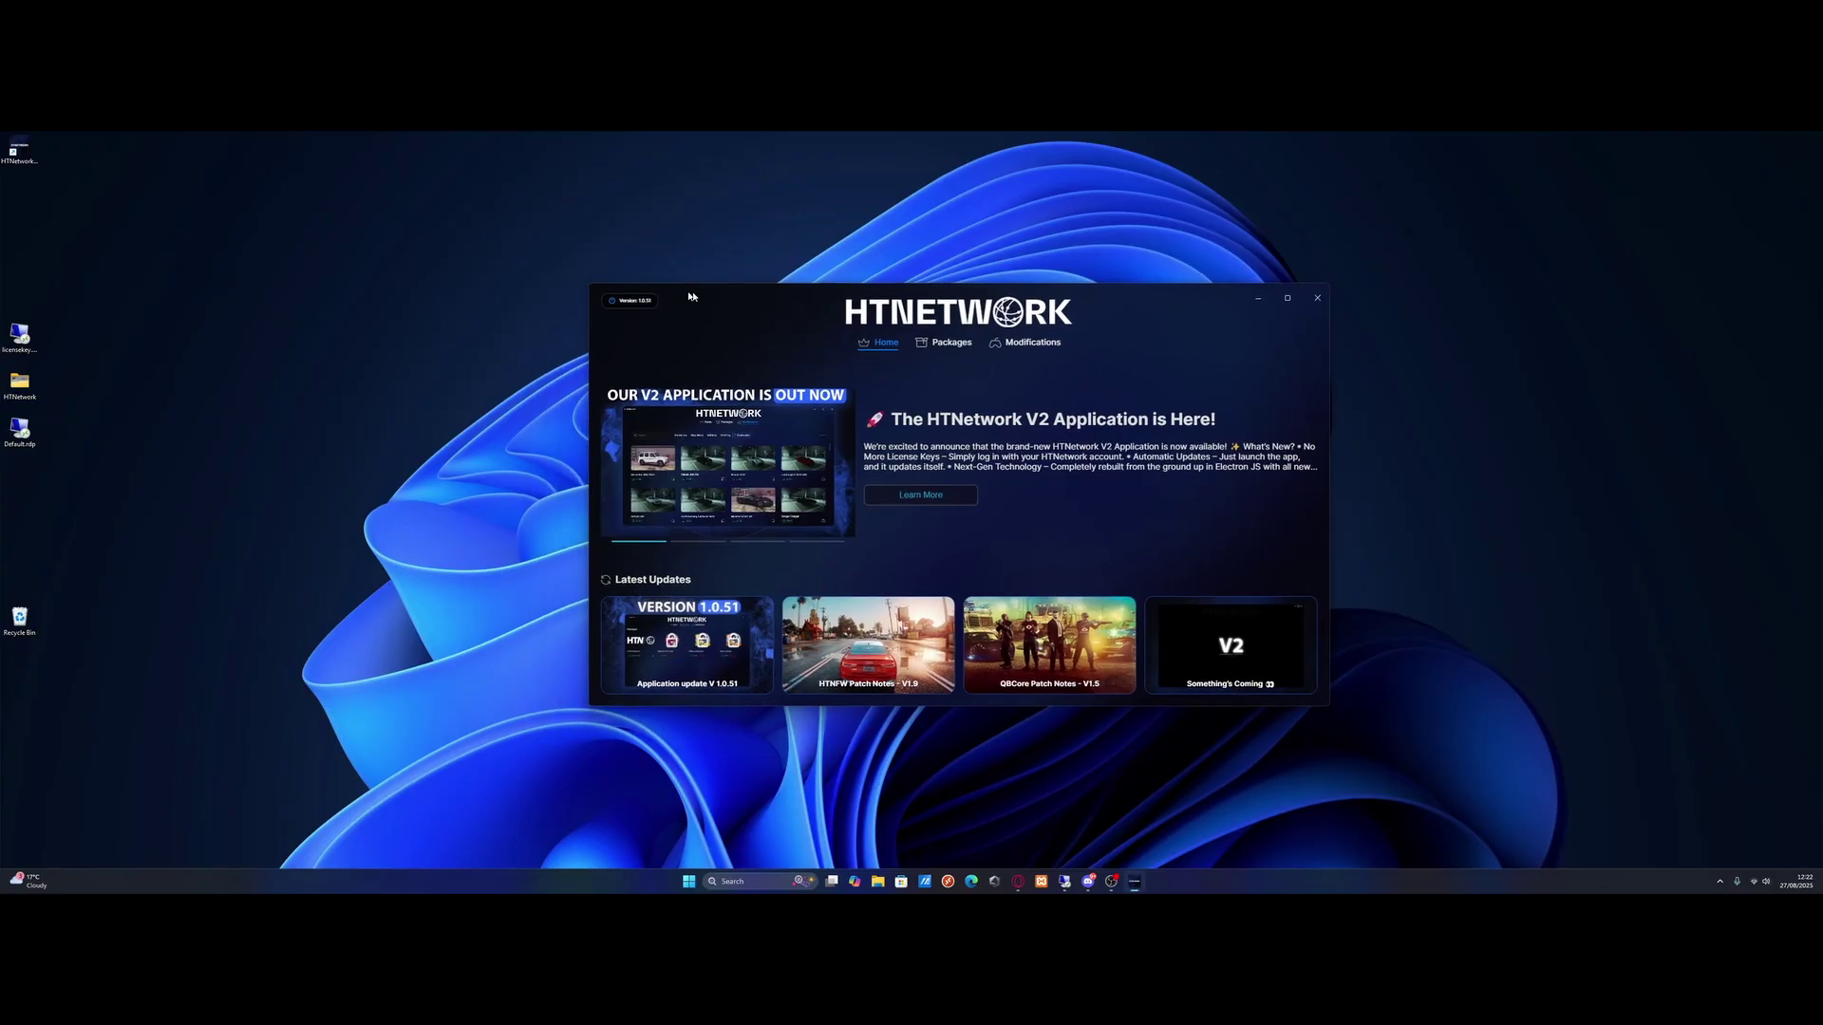
pyautogui.moveTo(705, 298); pyautogui.dragTo(651, 296)
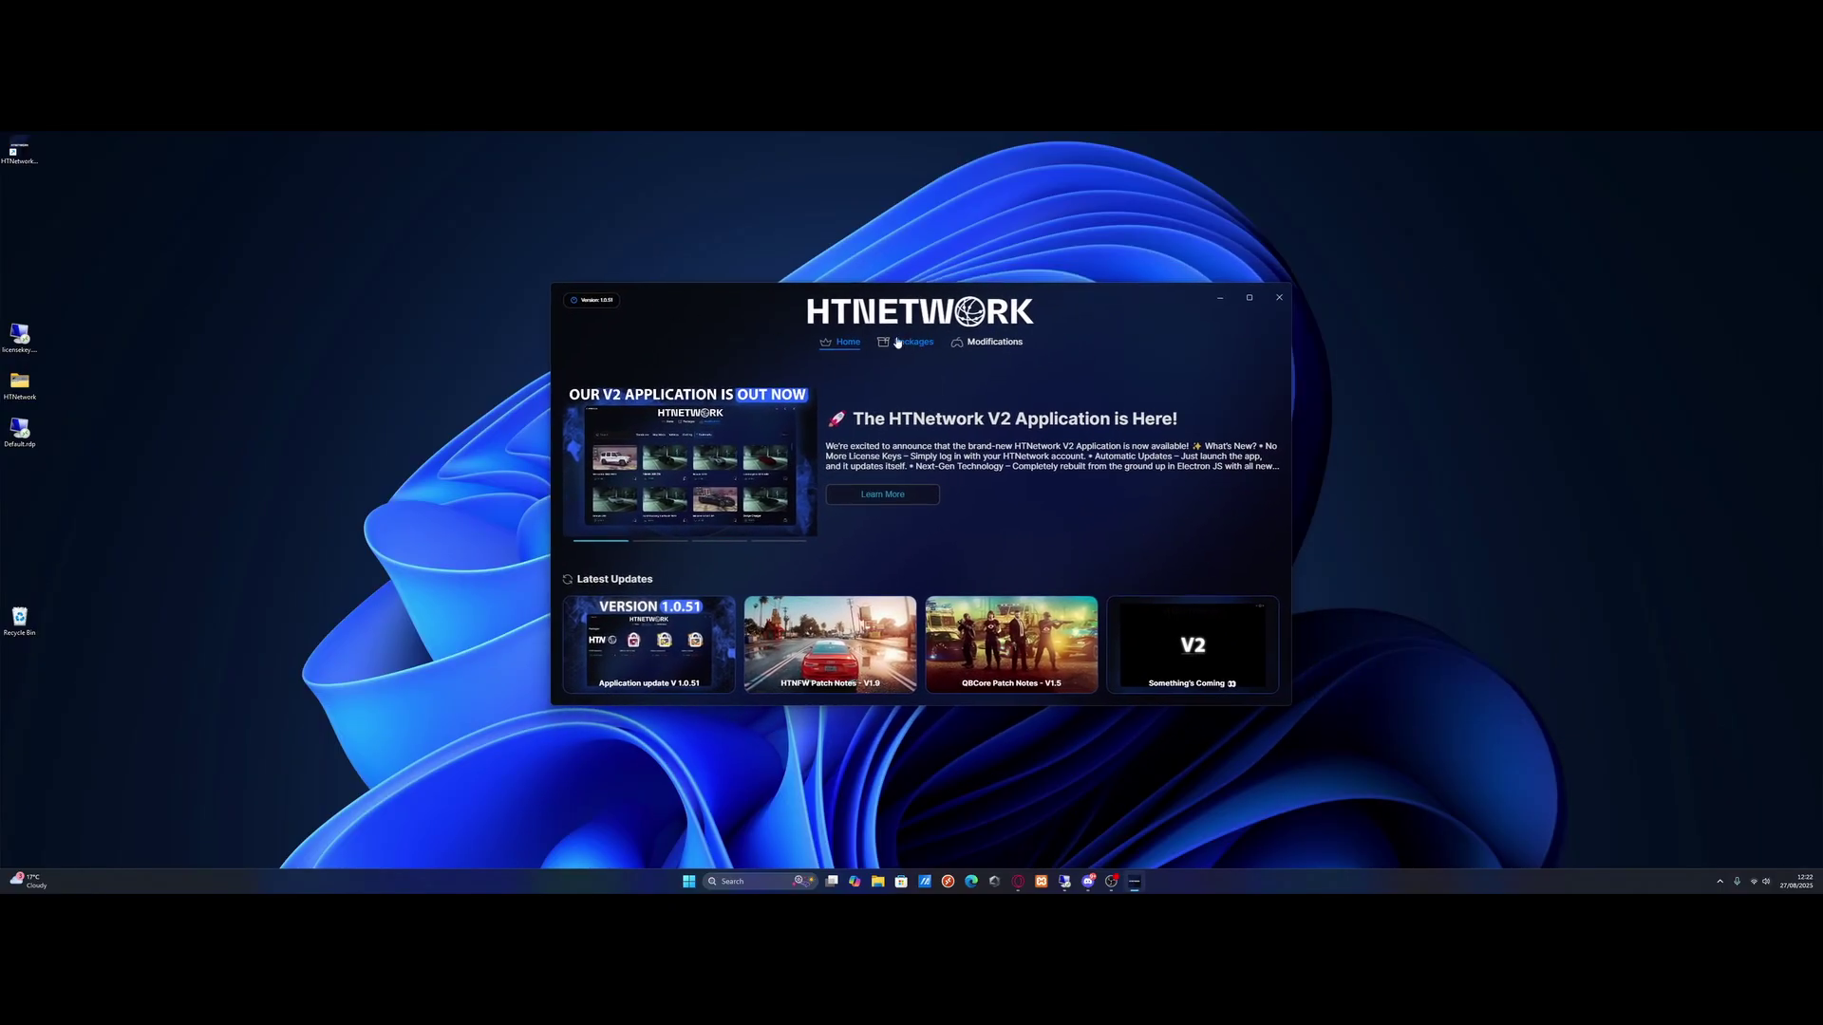
# - On Packages, dismiss the locked vMenu Starter notice and request the QBCore All-in-One download
pyautogui.click(901, 345)
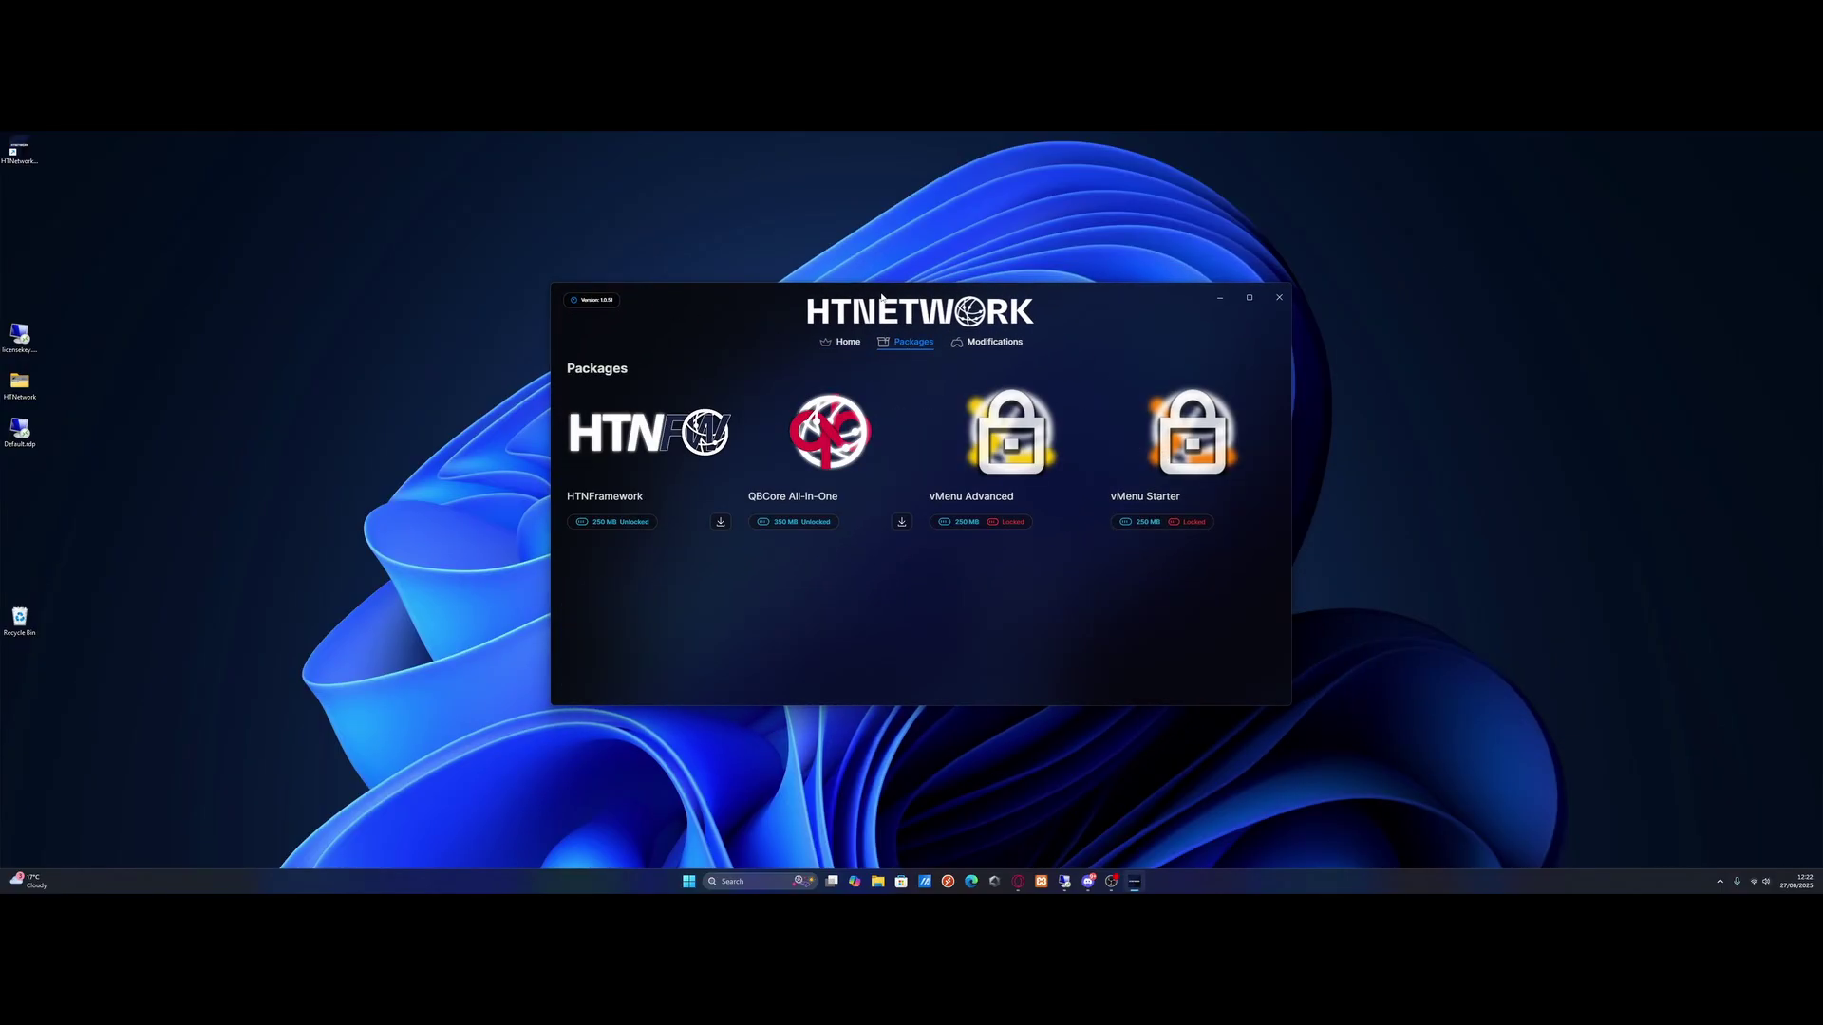
pyautogui.moveTo(880, 300); pyautogui.dragTo(806, 297)
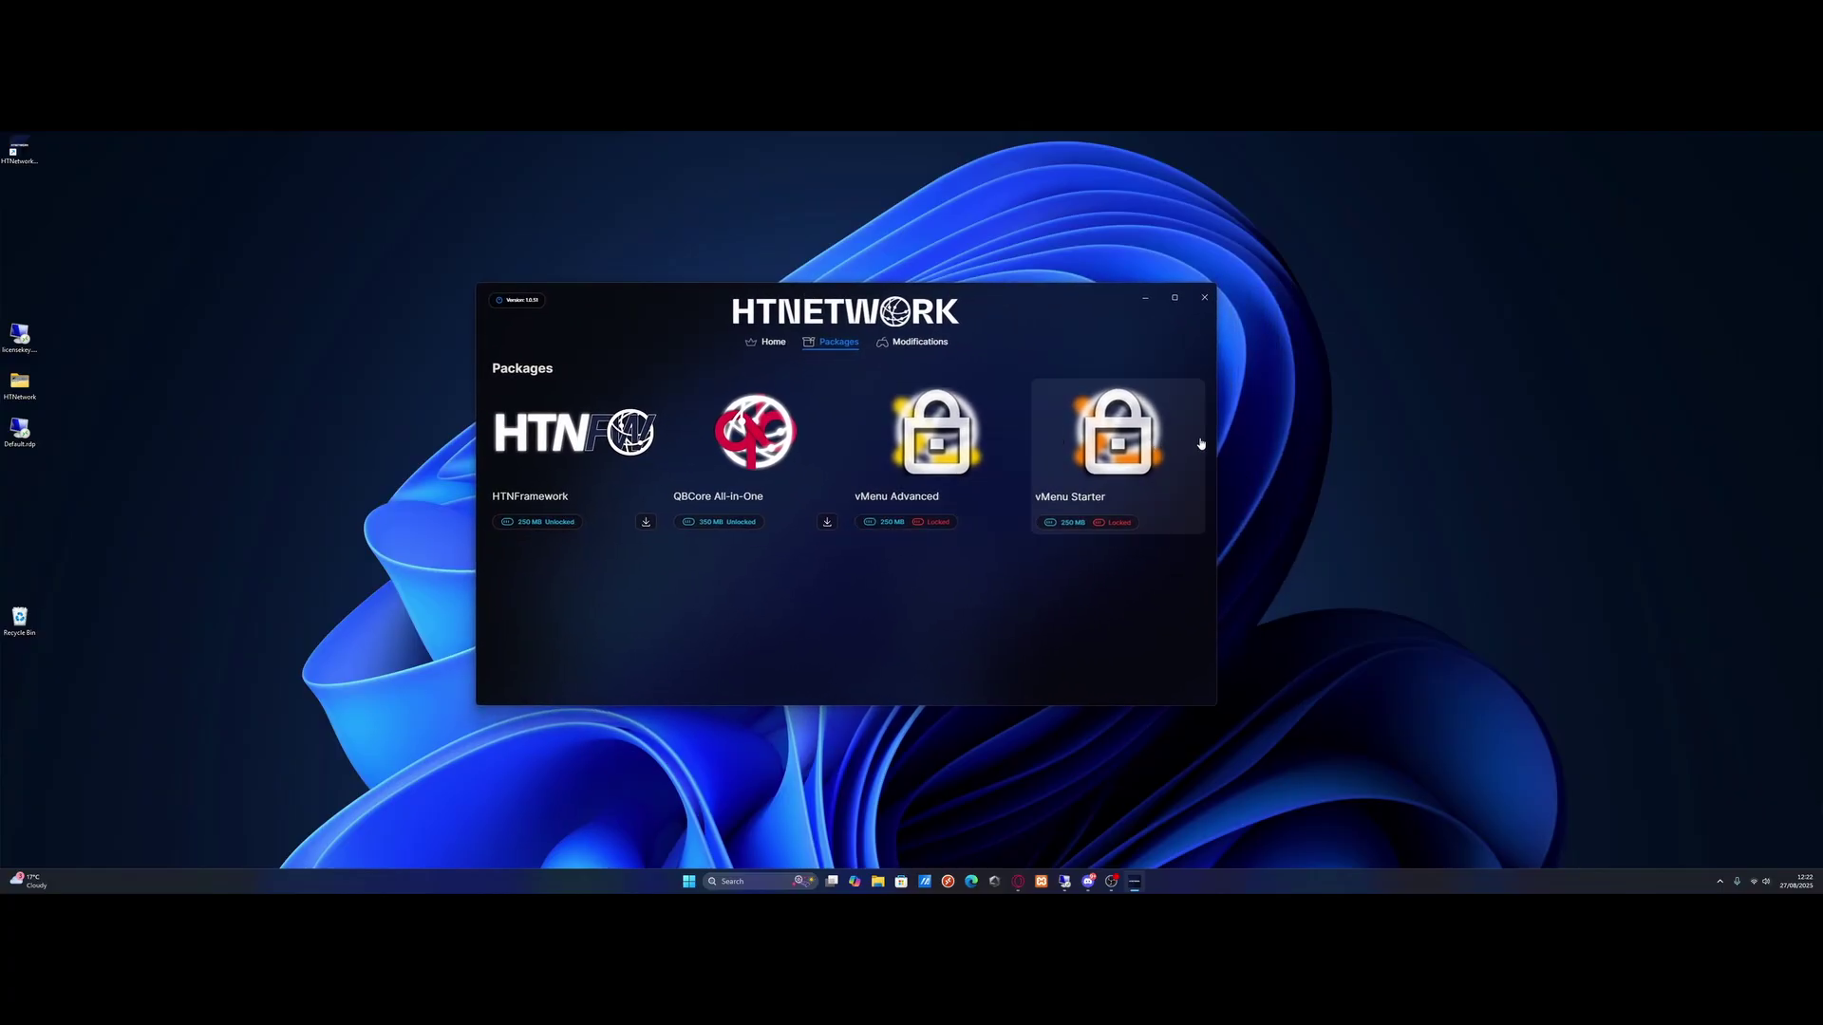
pyautogui.click(1143, 454)
pyautogui.click(851, 528)
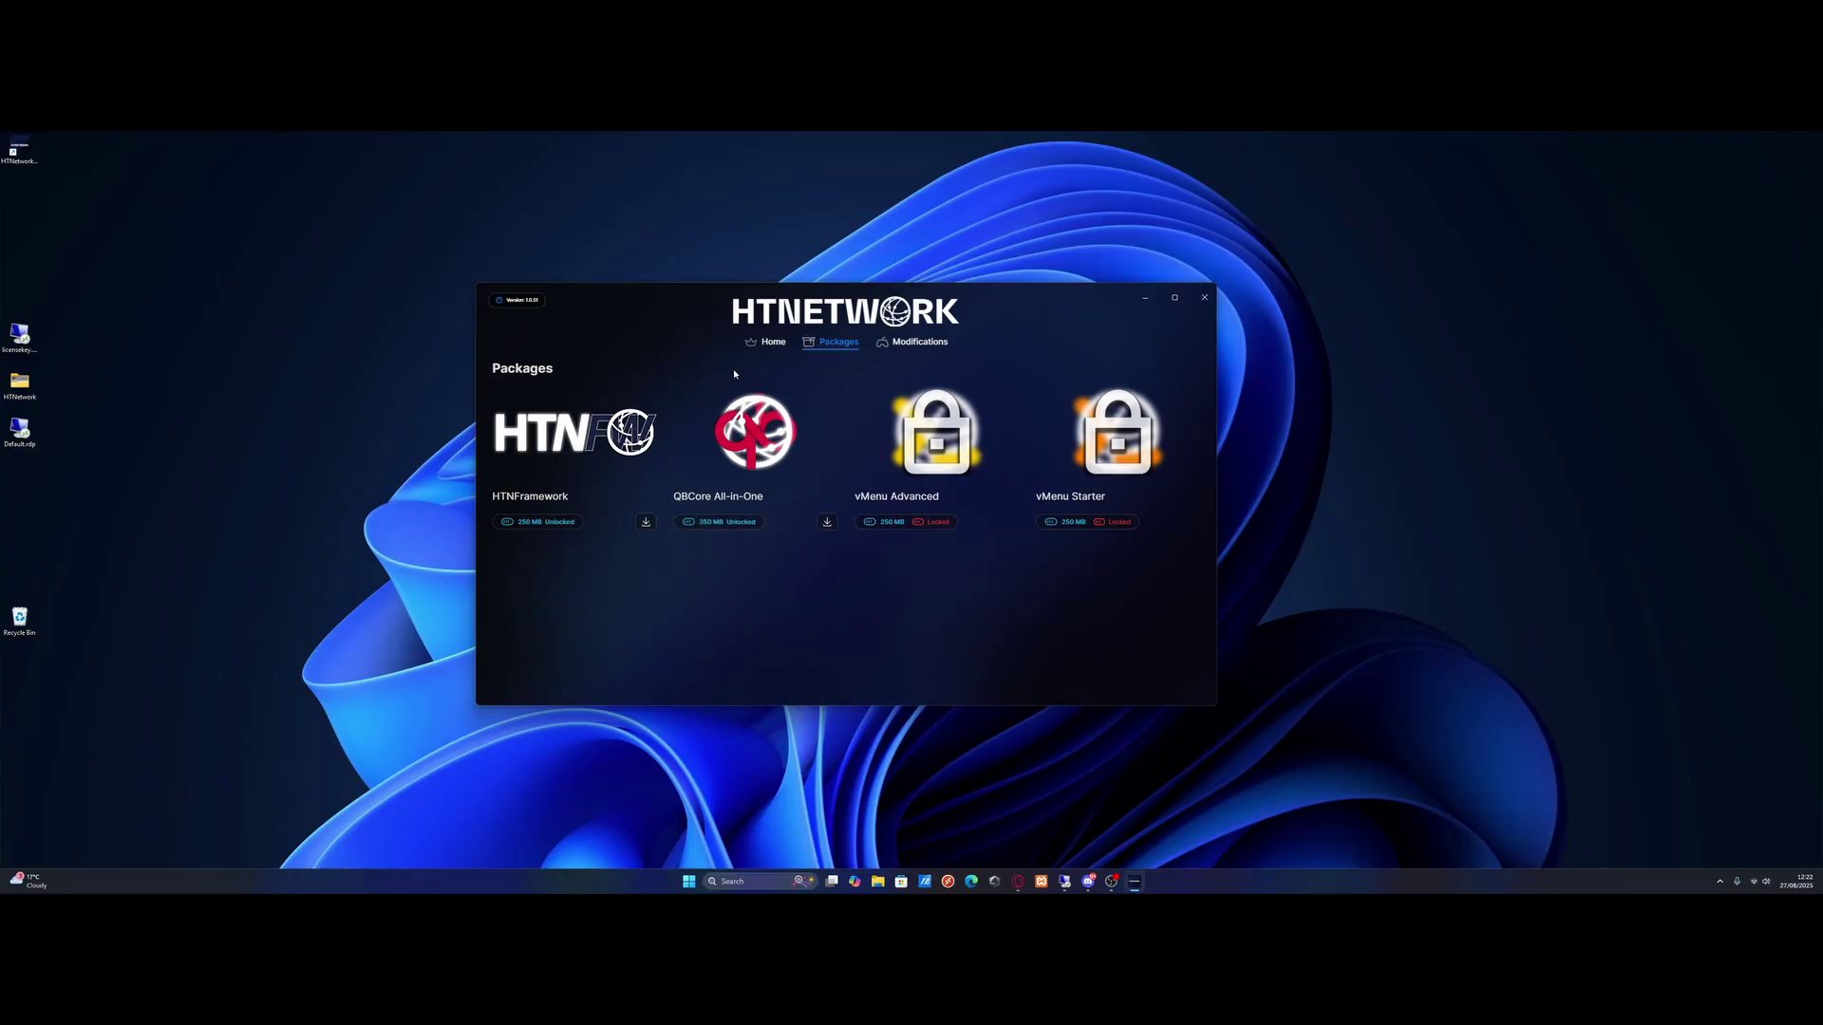
pyautogui.click(818, 496)
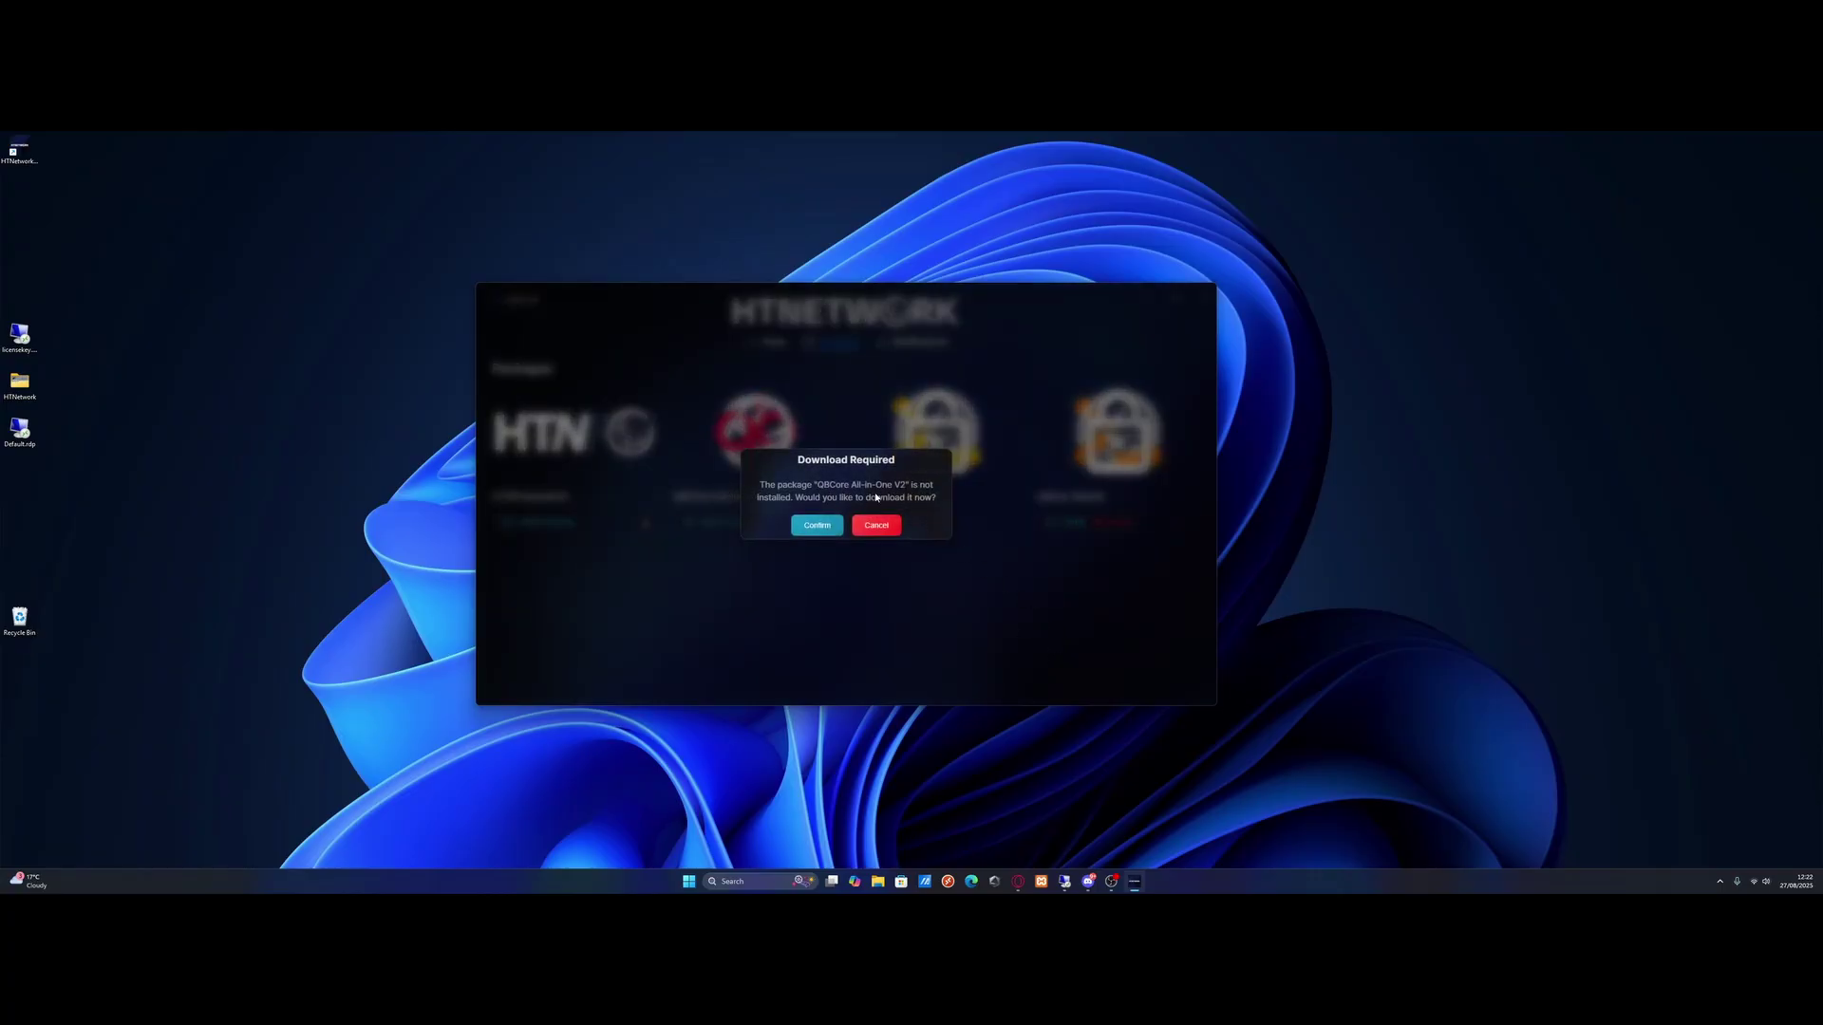
# - Confirm the QBCore All-in-One download and save the zip to the Desktop
pyautogui.click(814, 525)
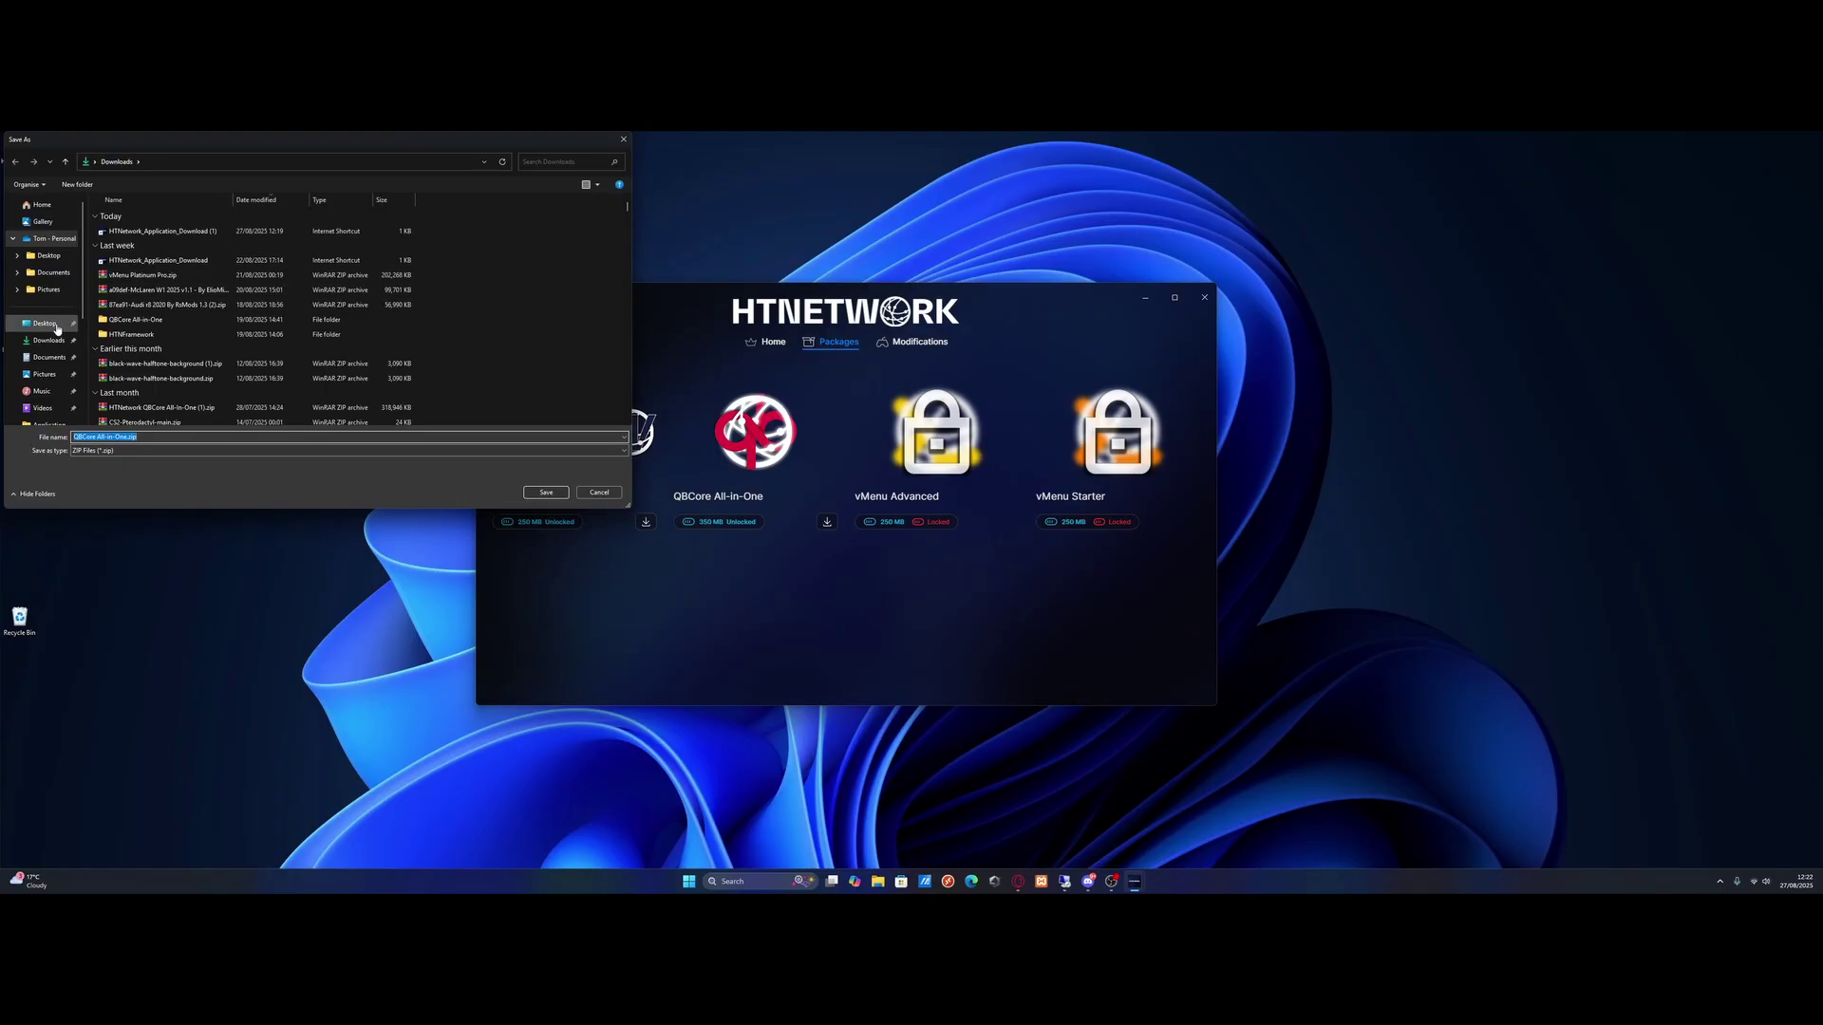
pyautogui.click(45, 324)
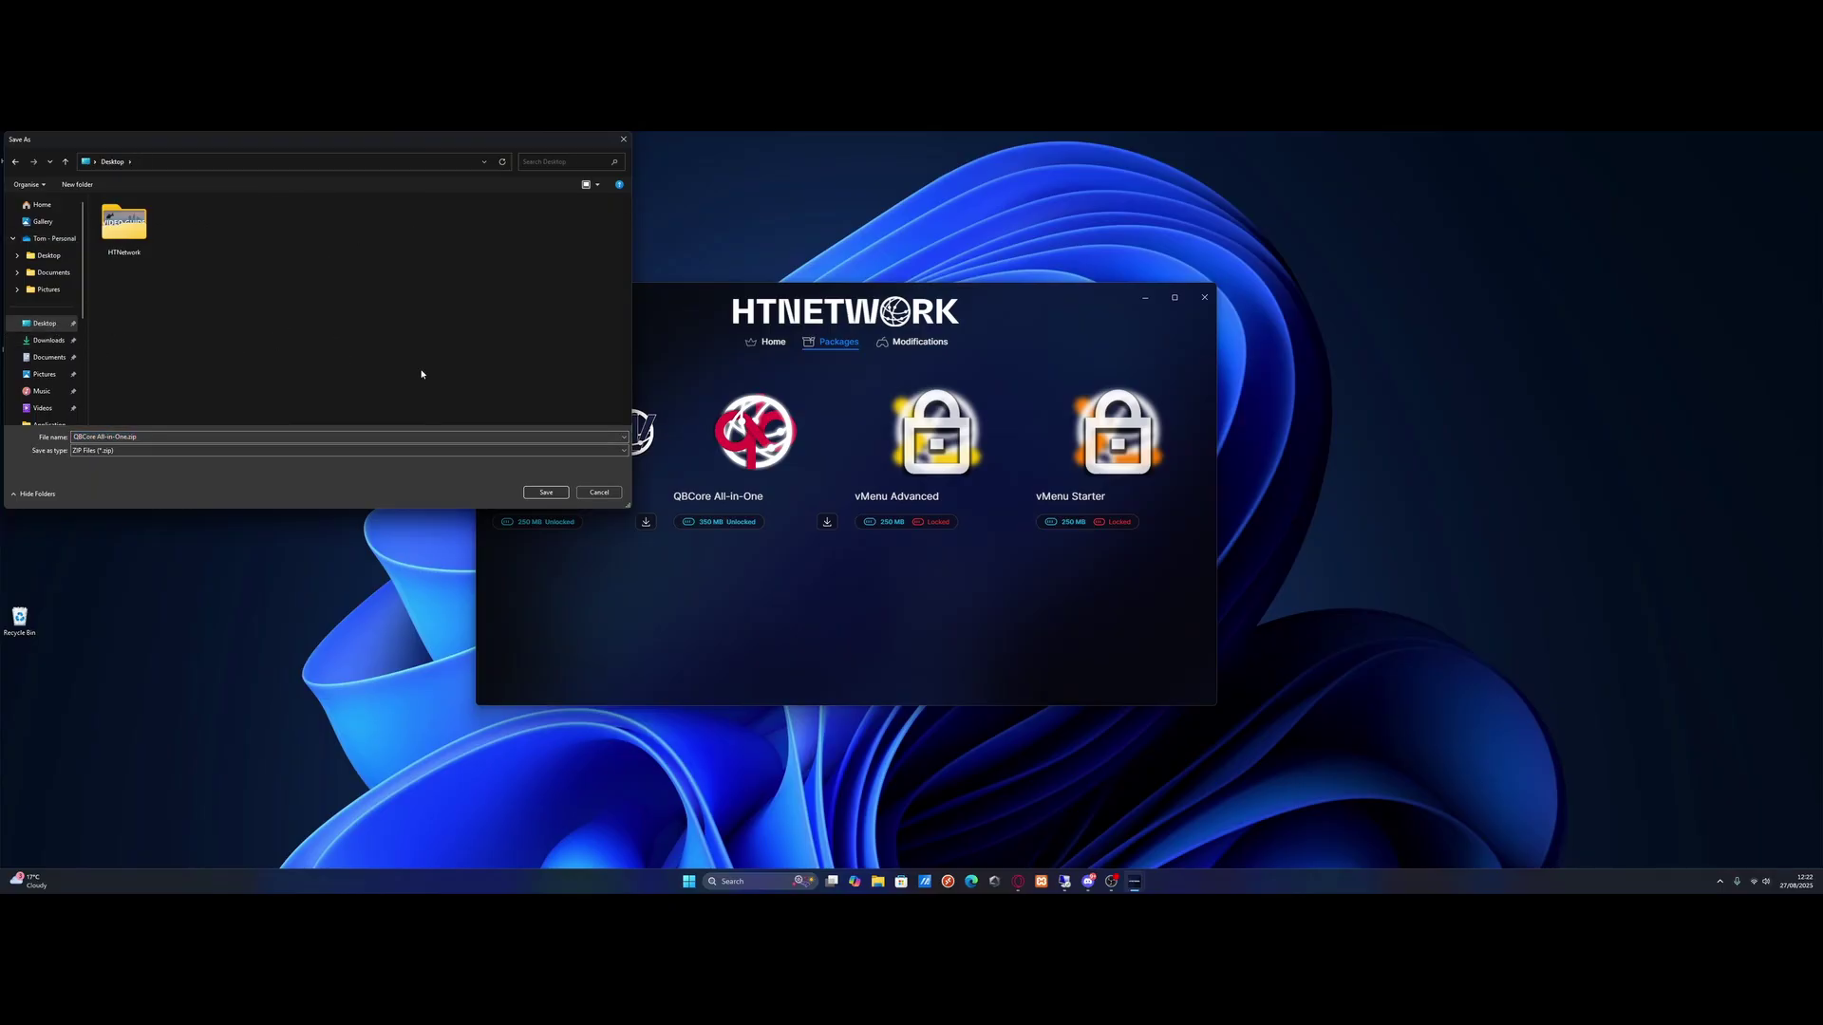
pyautogui.click(545, 493)
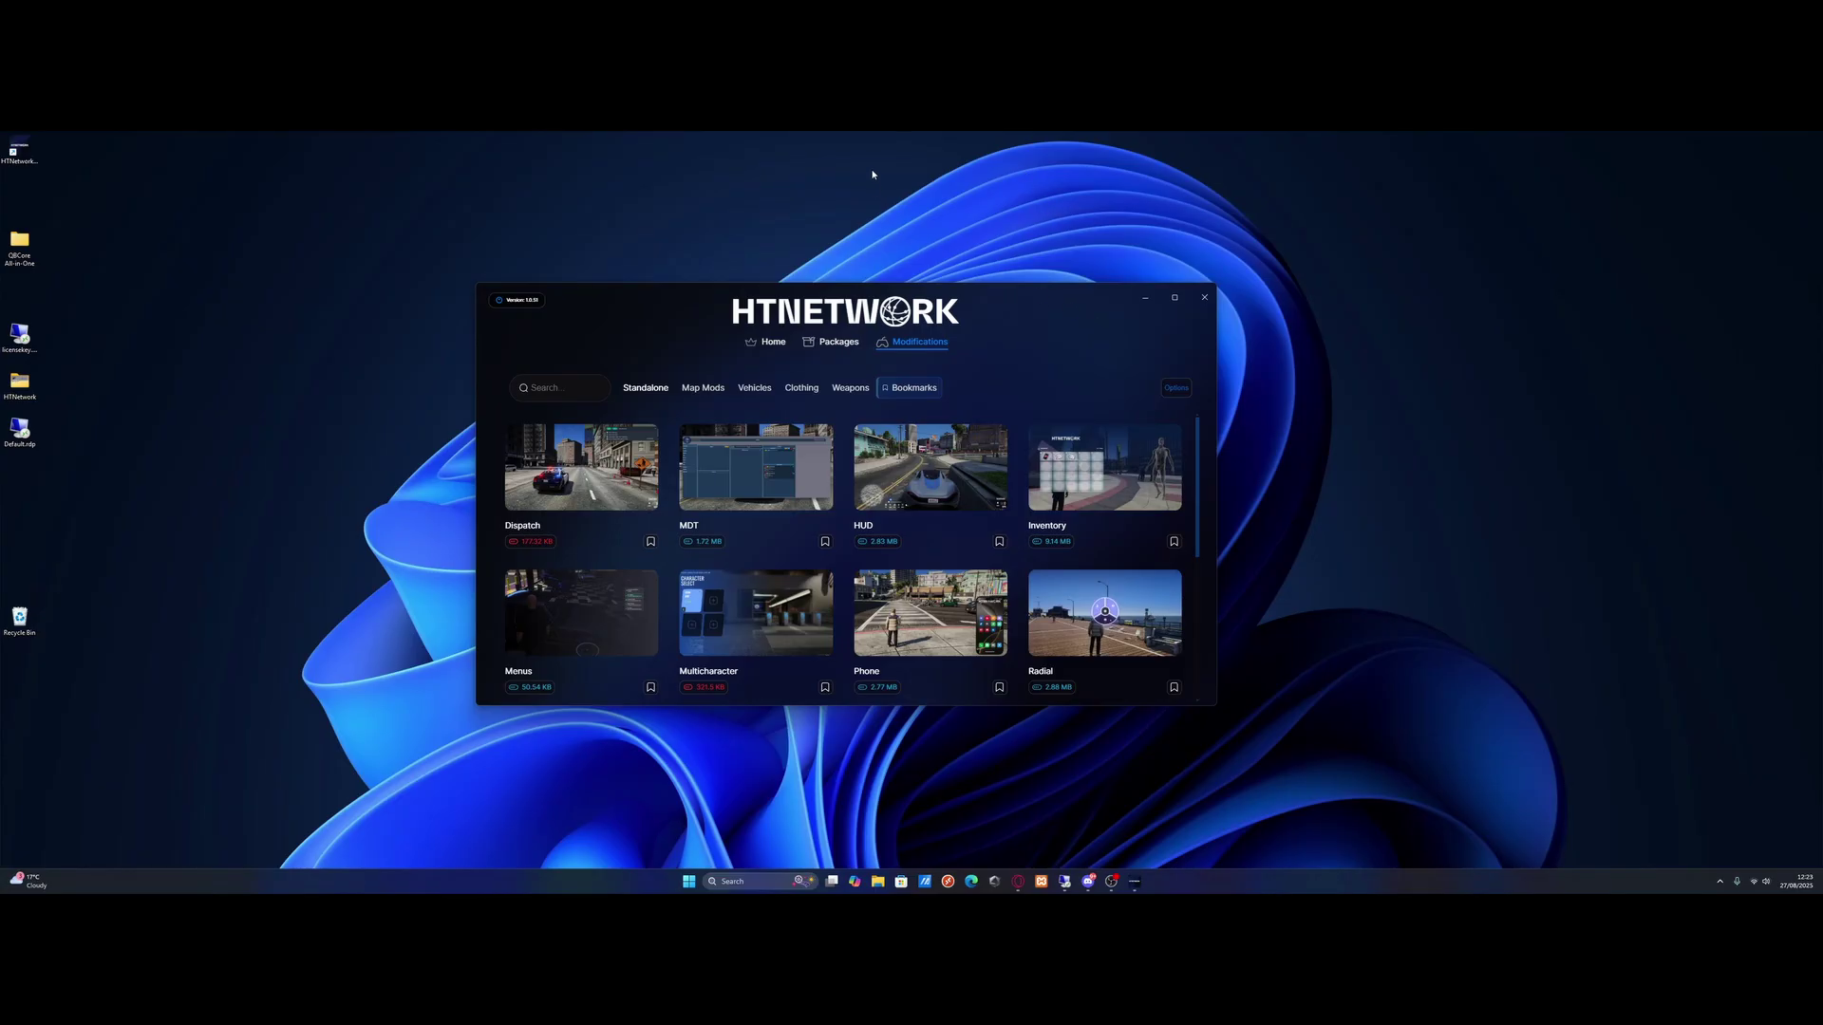
# - Drag the downloaded QBCore All-in-One folder to the top middle of the desktop
pyautogui.moveTo(19, 243)
pyautogui.mouseDown()
pyautogui.moveTo(104, 281)
pyautogui.moveTo(417, 289)
pyautogui.moveTo(822, 254)
pyautogui.mouseUp()
pyautogui.doubleClick(834, 269)
pyautogui.doubleClick(1063, 352)
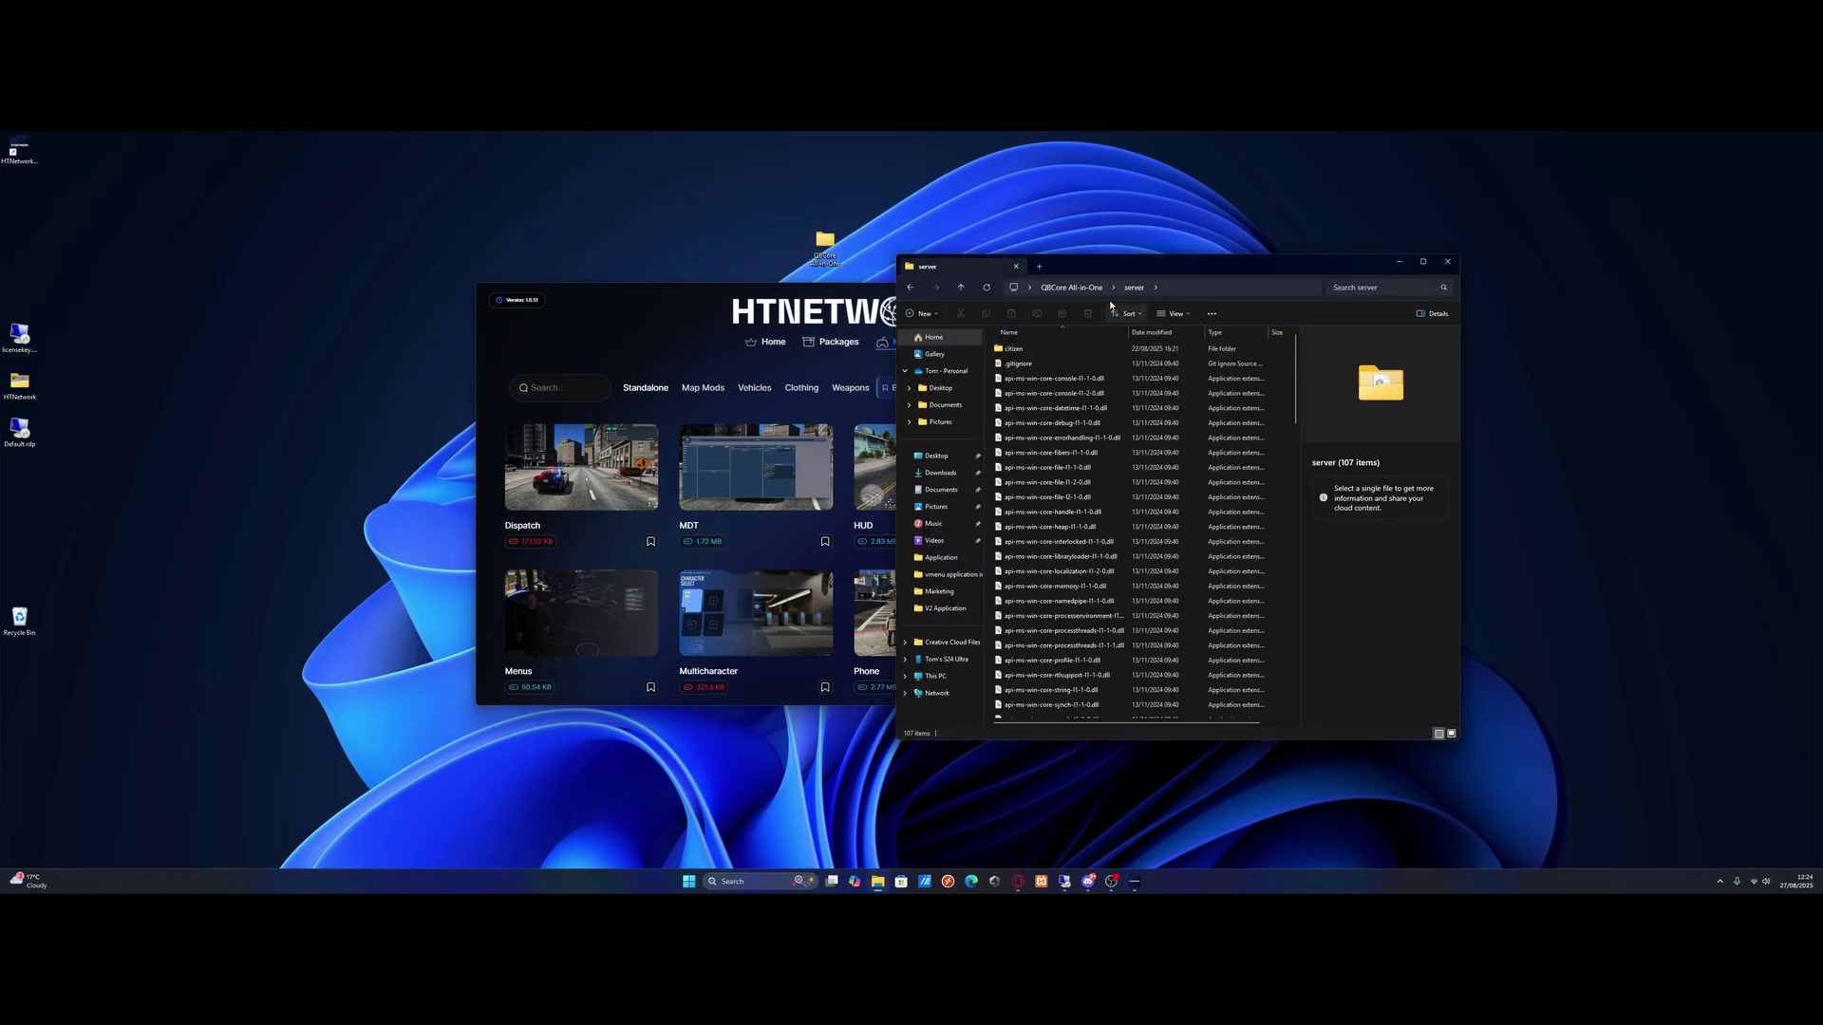
pyautogui.hotkey('alt', 'Left')
pyautogui.doubleClick(1053, 365)
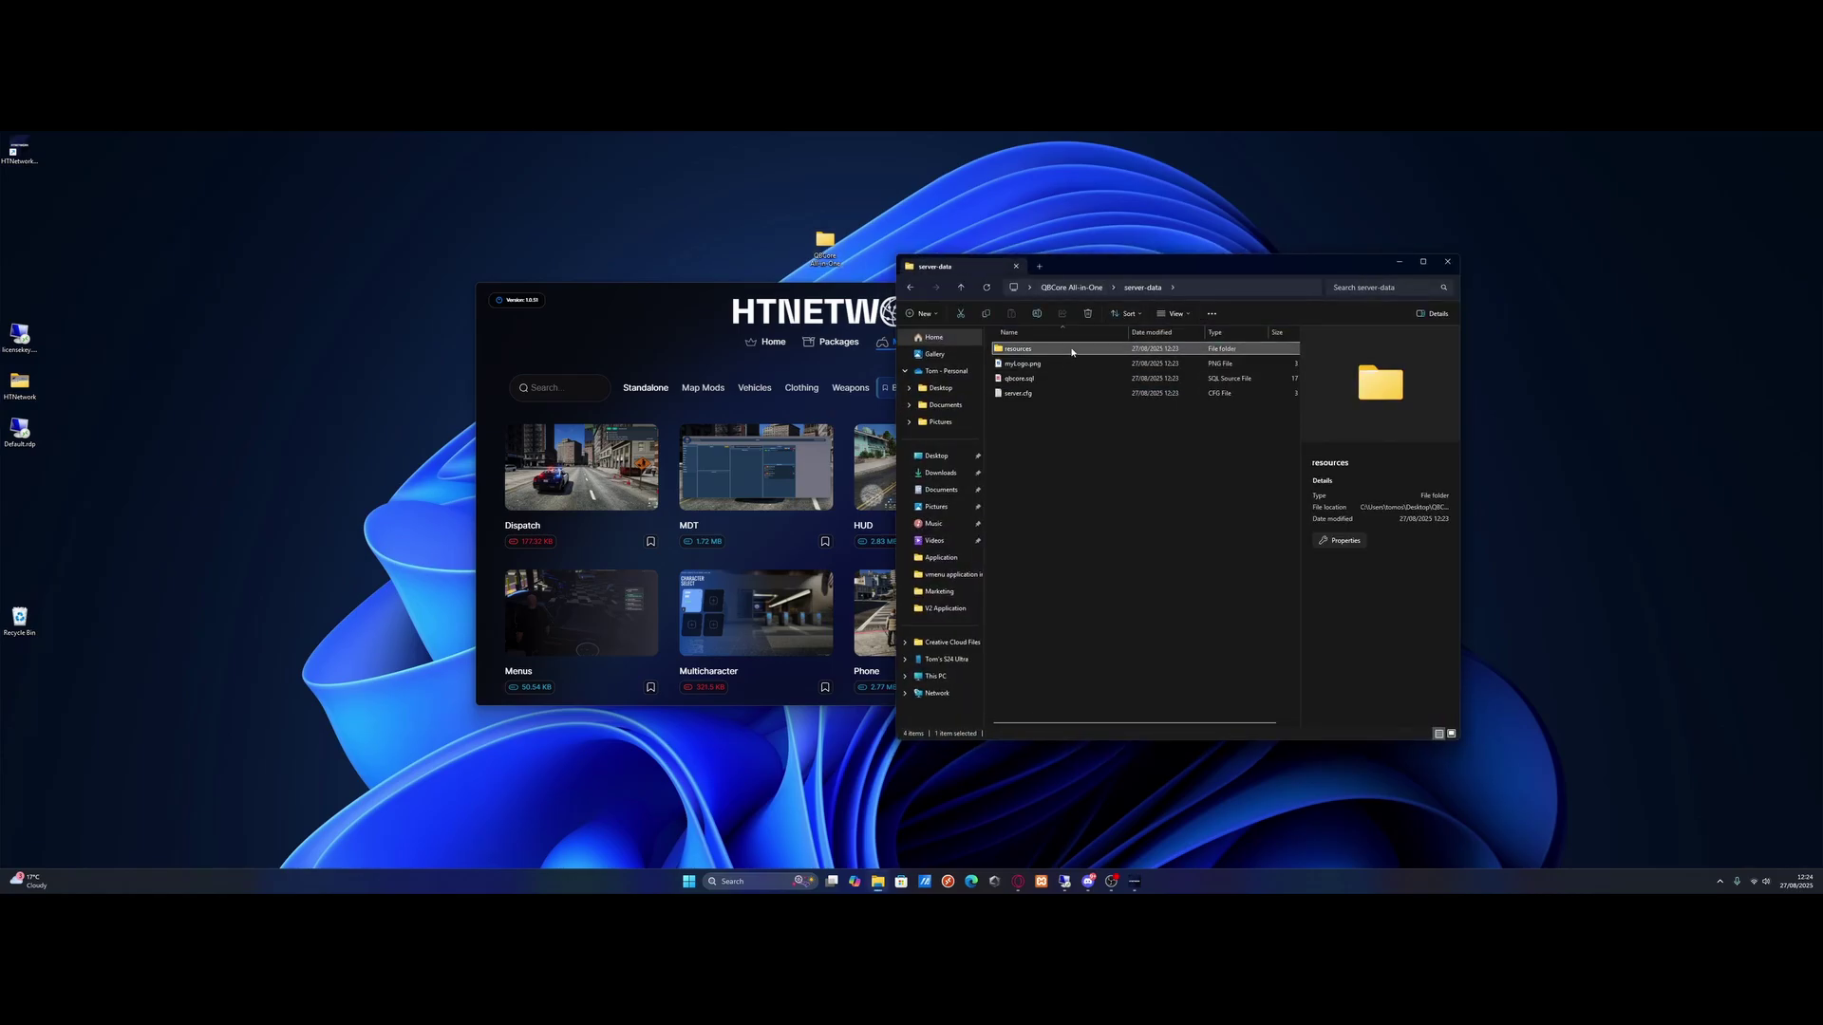
pyautogui.doubleClick(1044, 349)
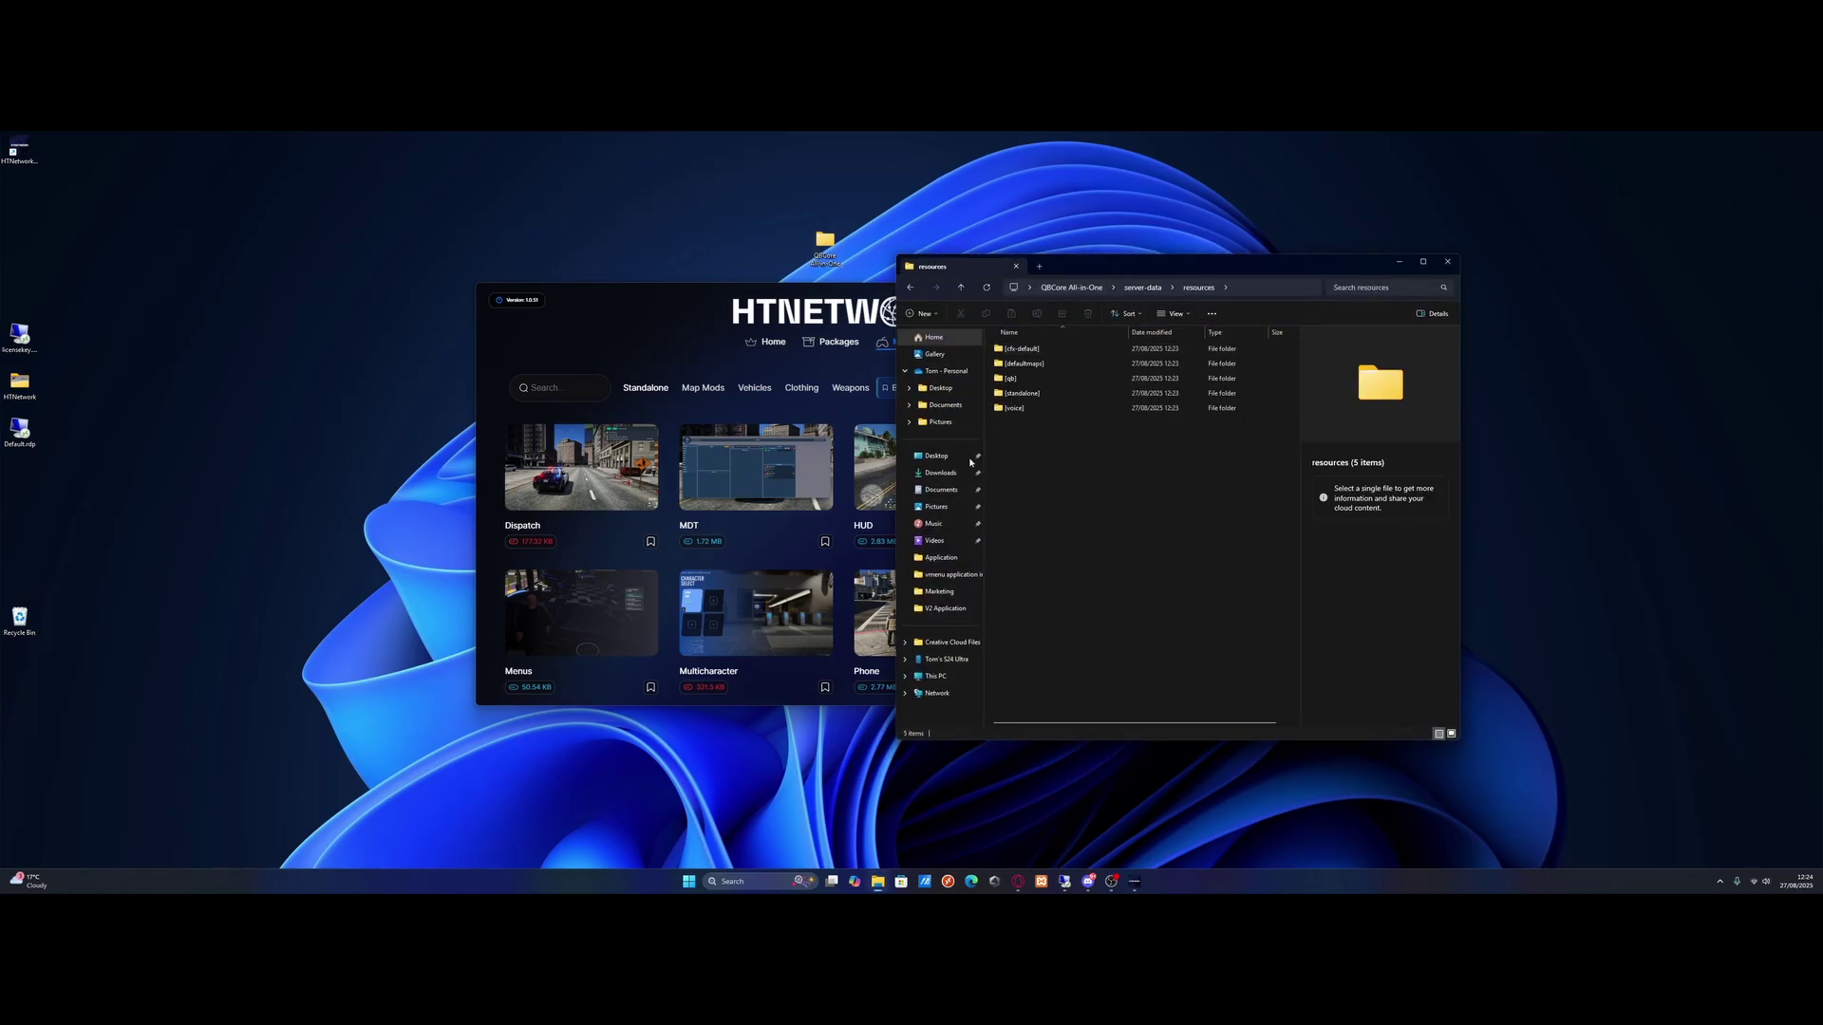
pyautogui.click(1447, 265)
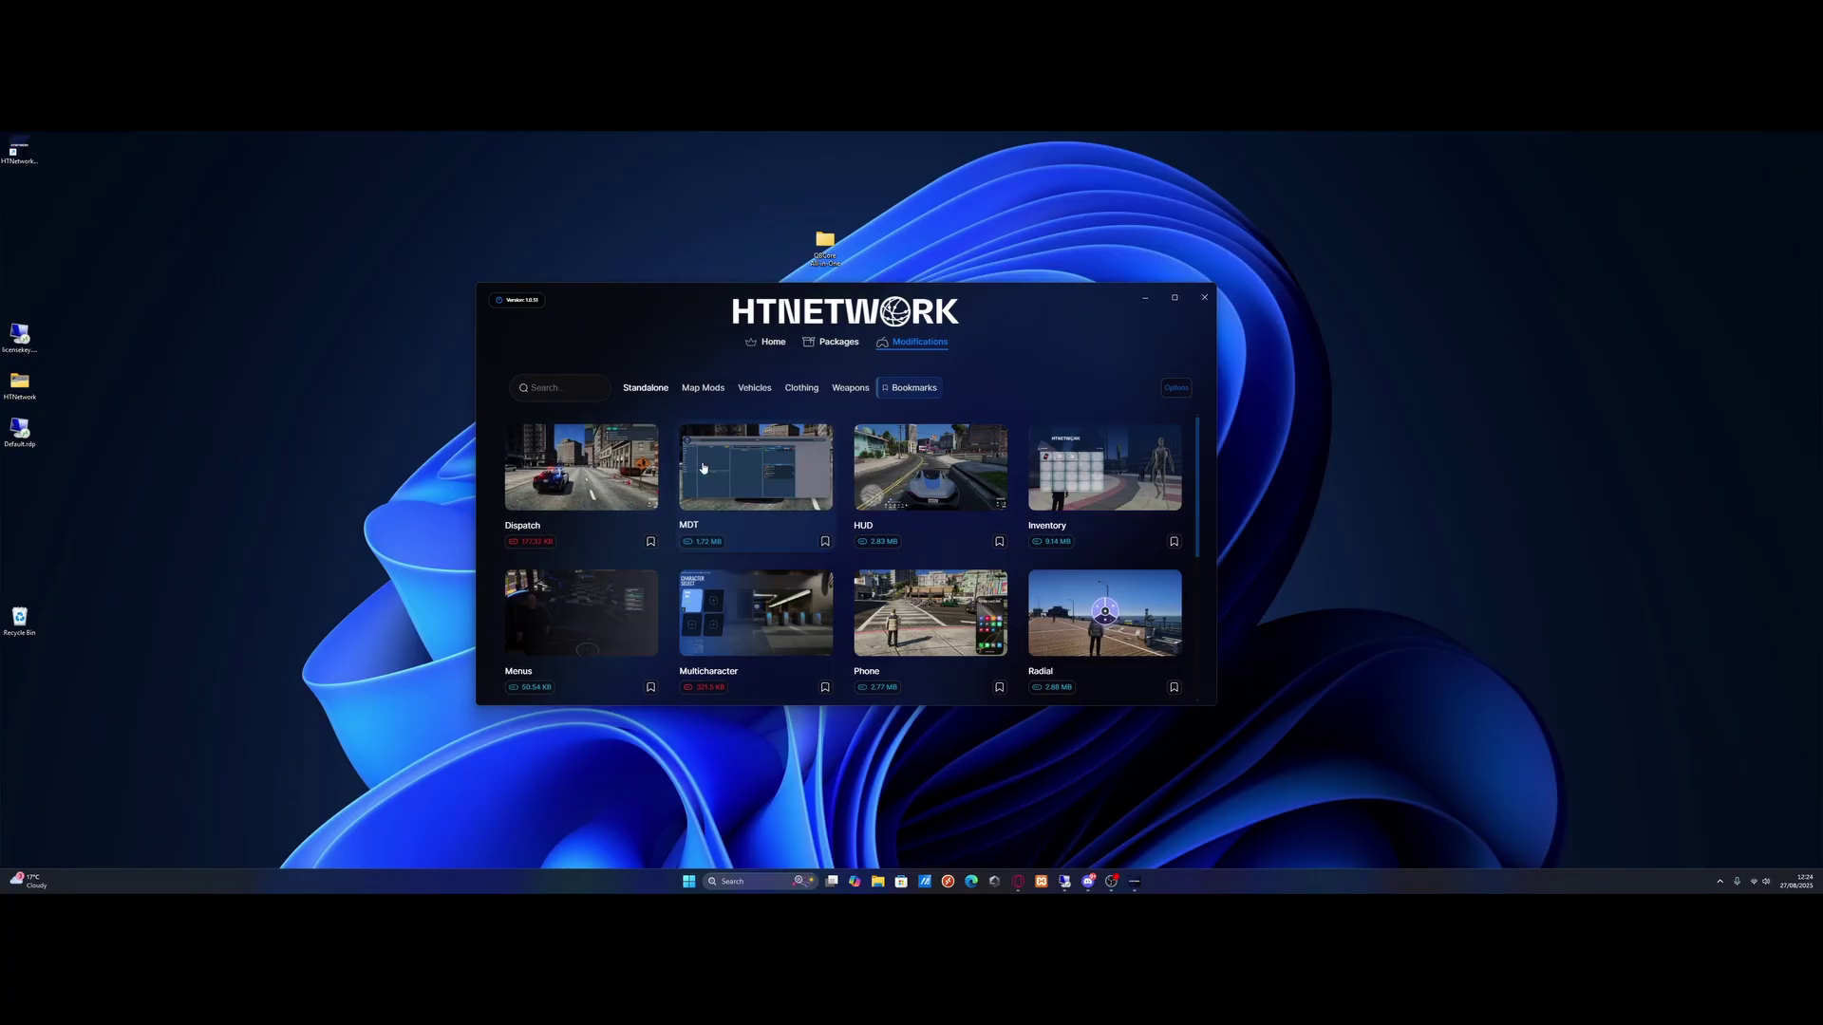
# - Scroll through the Standalone grid, then browse the Map Mods category
pyautogui.scroll(-5, 710, 474)
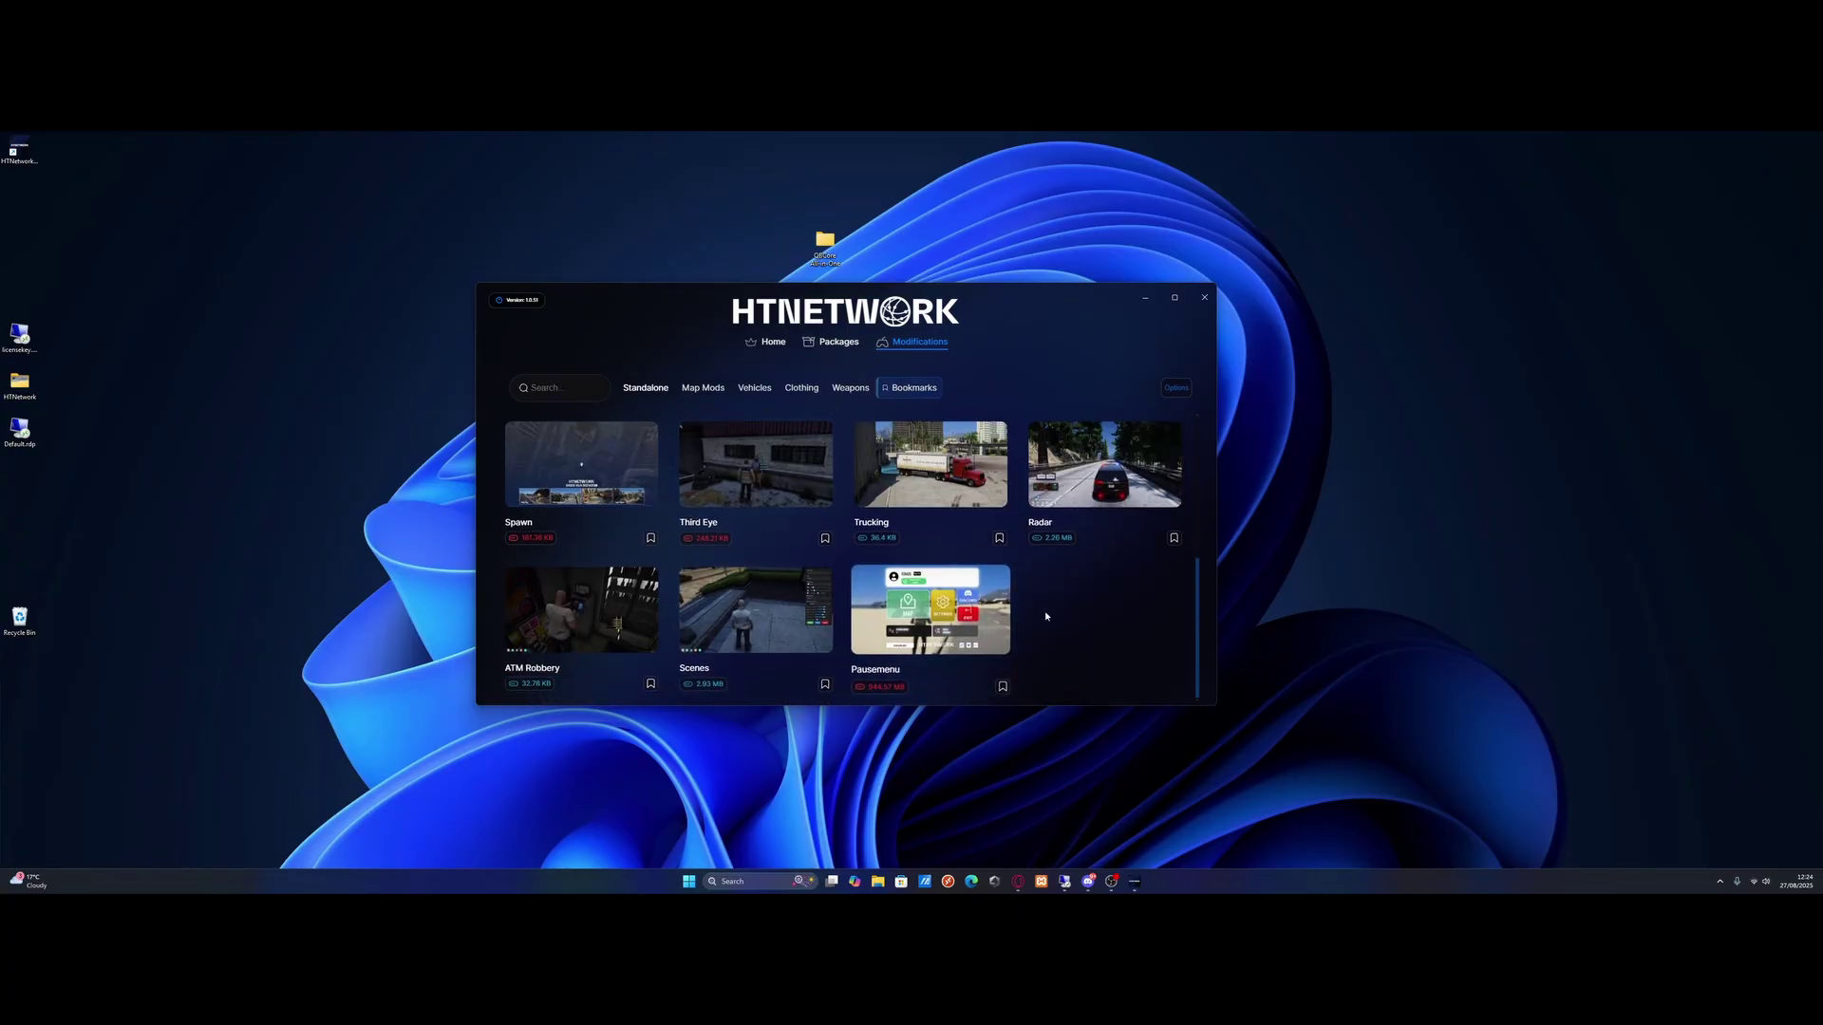
pyautogui.scroll(3, 708, 537)
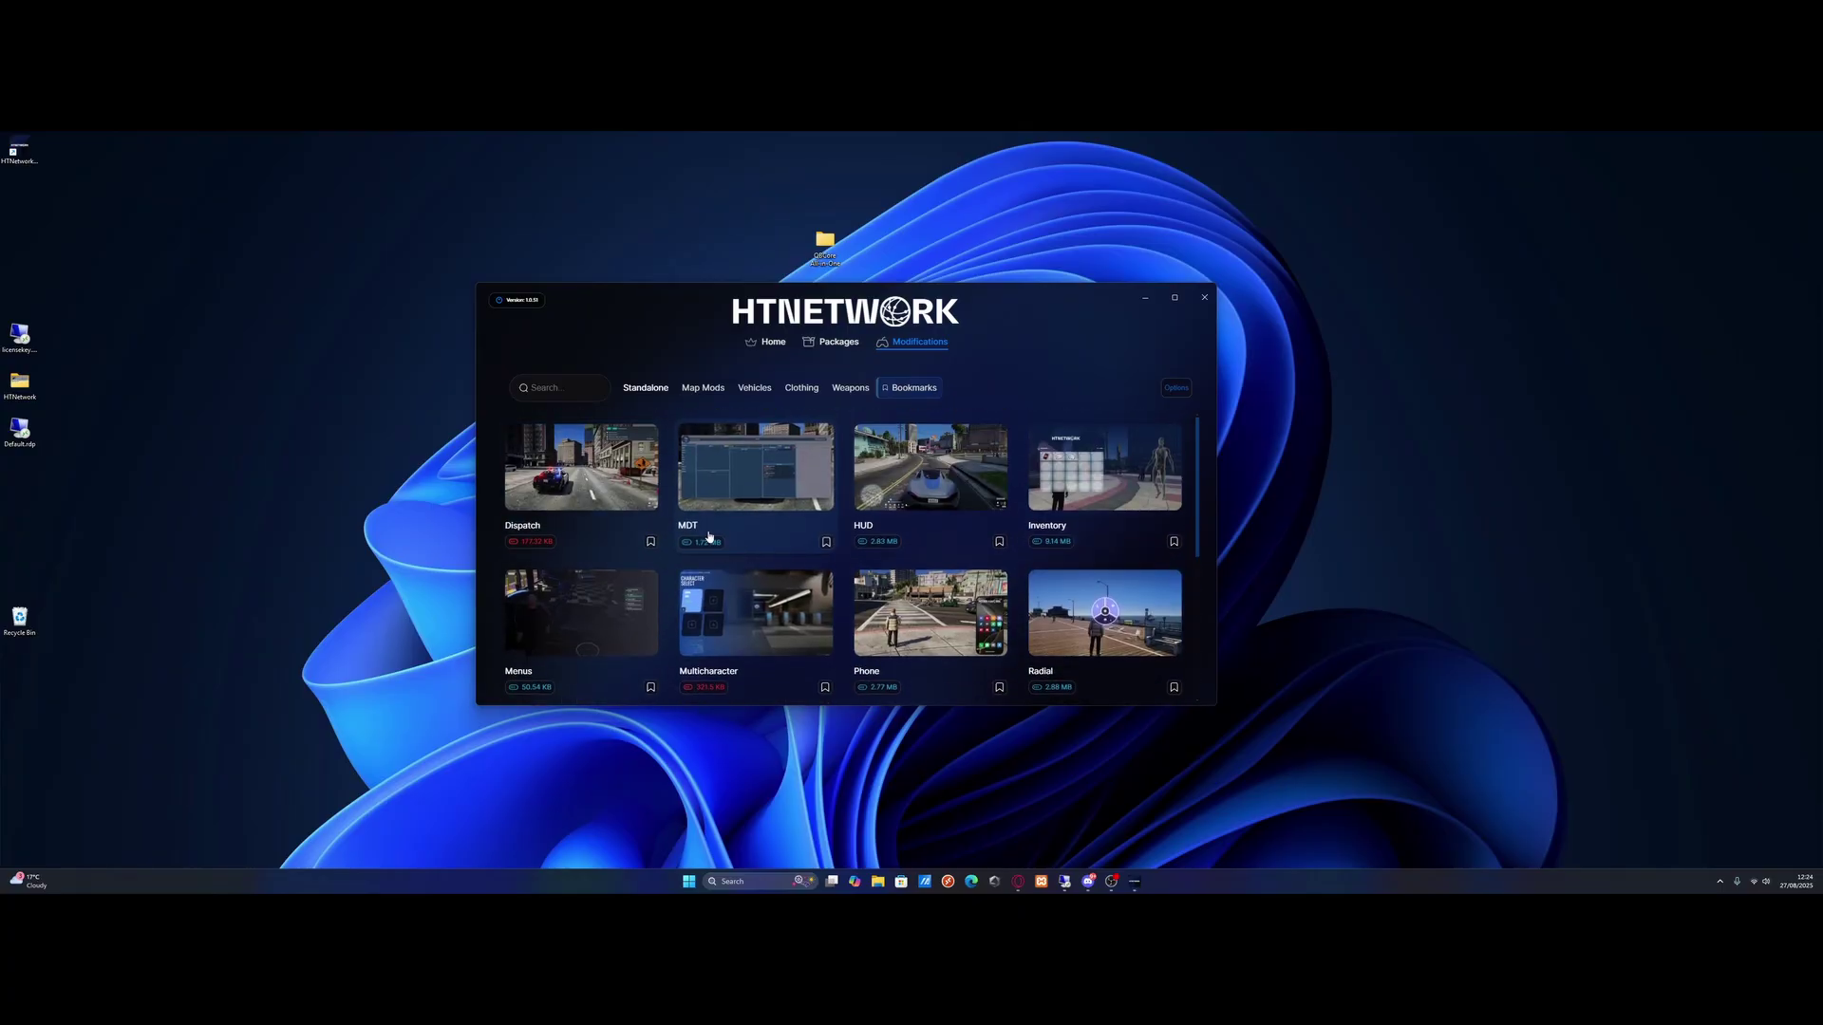
pyautogui.click(700, 389)
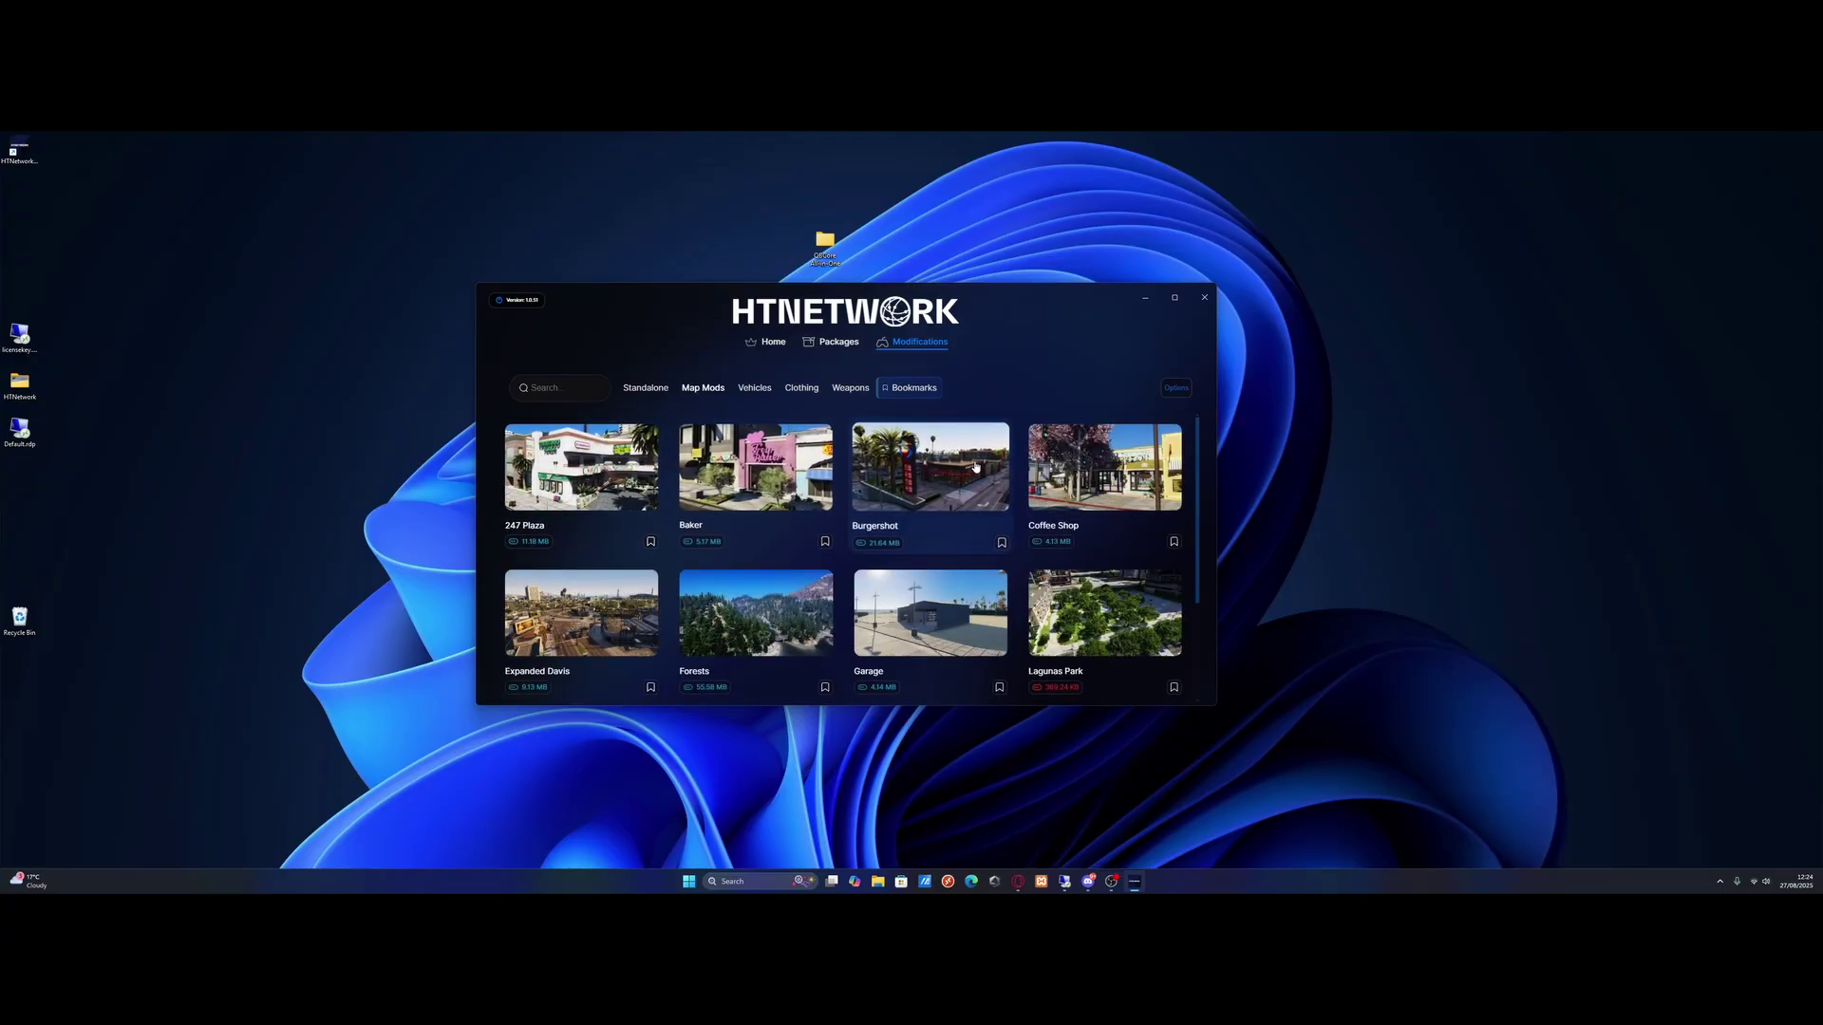
pyautogui.scroll(-2, 975, 466)
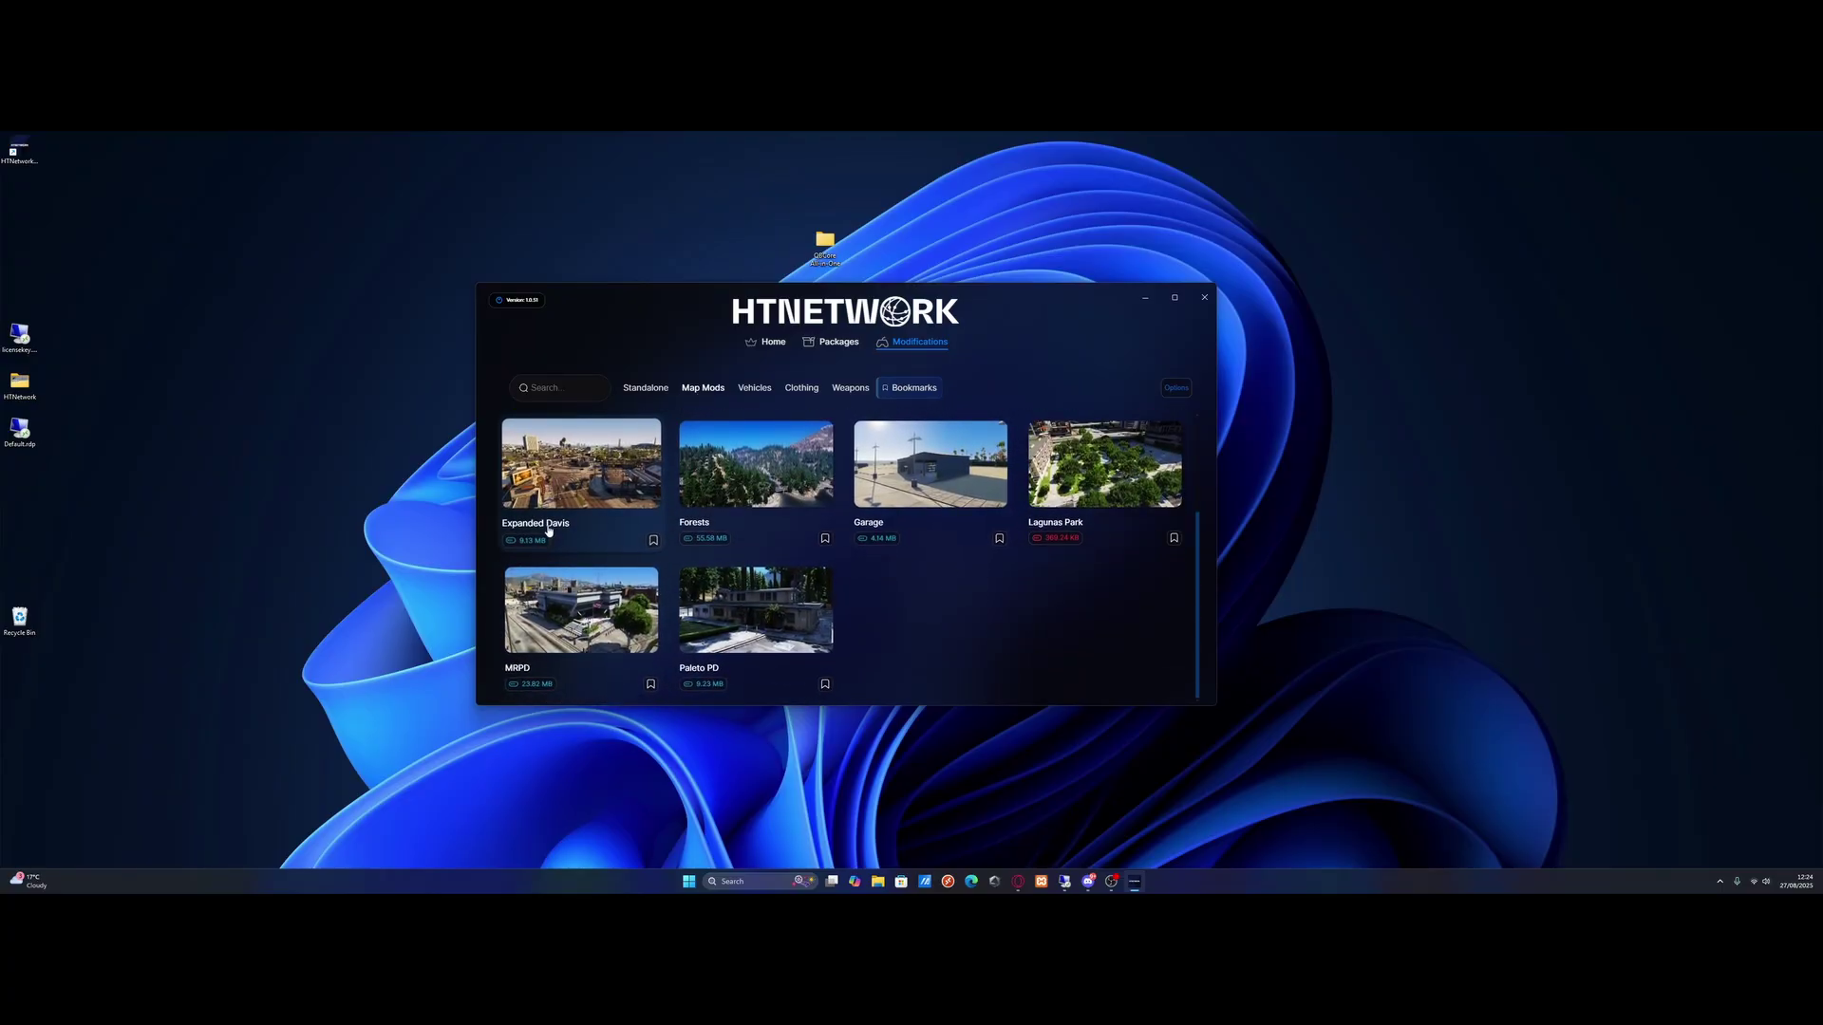
pyautogui.scroll(2, 559, 567)
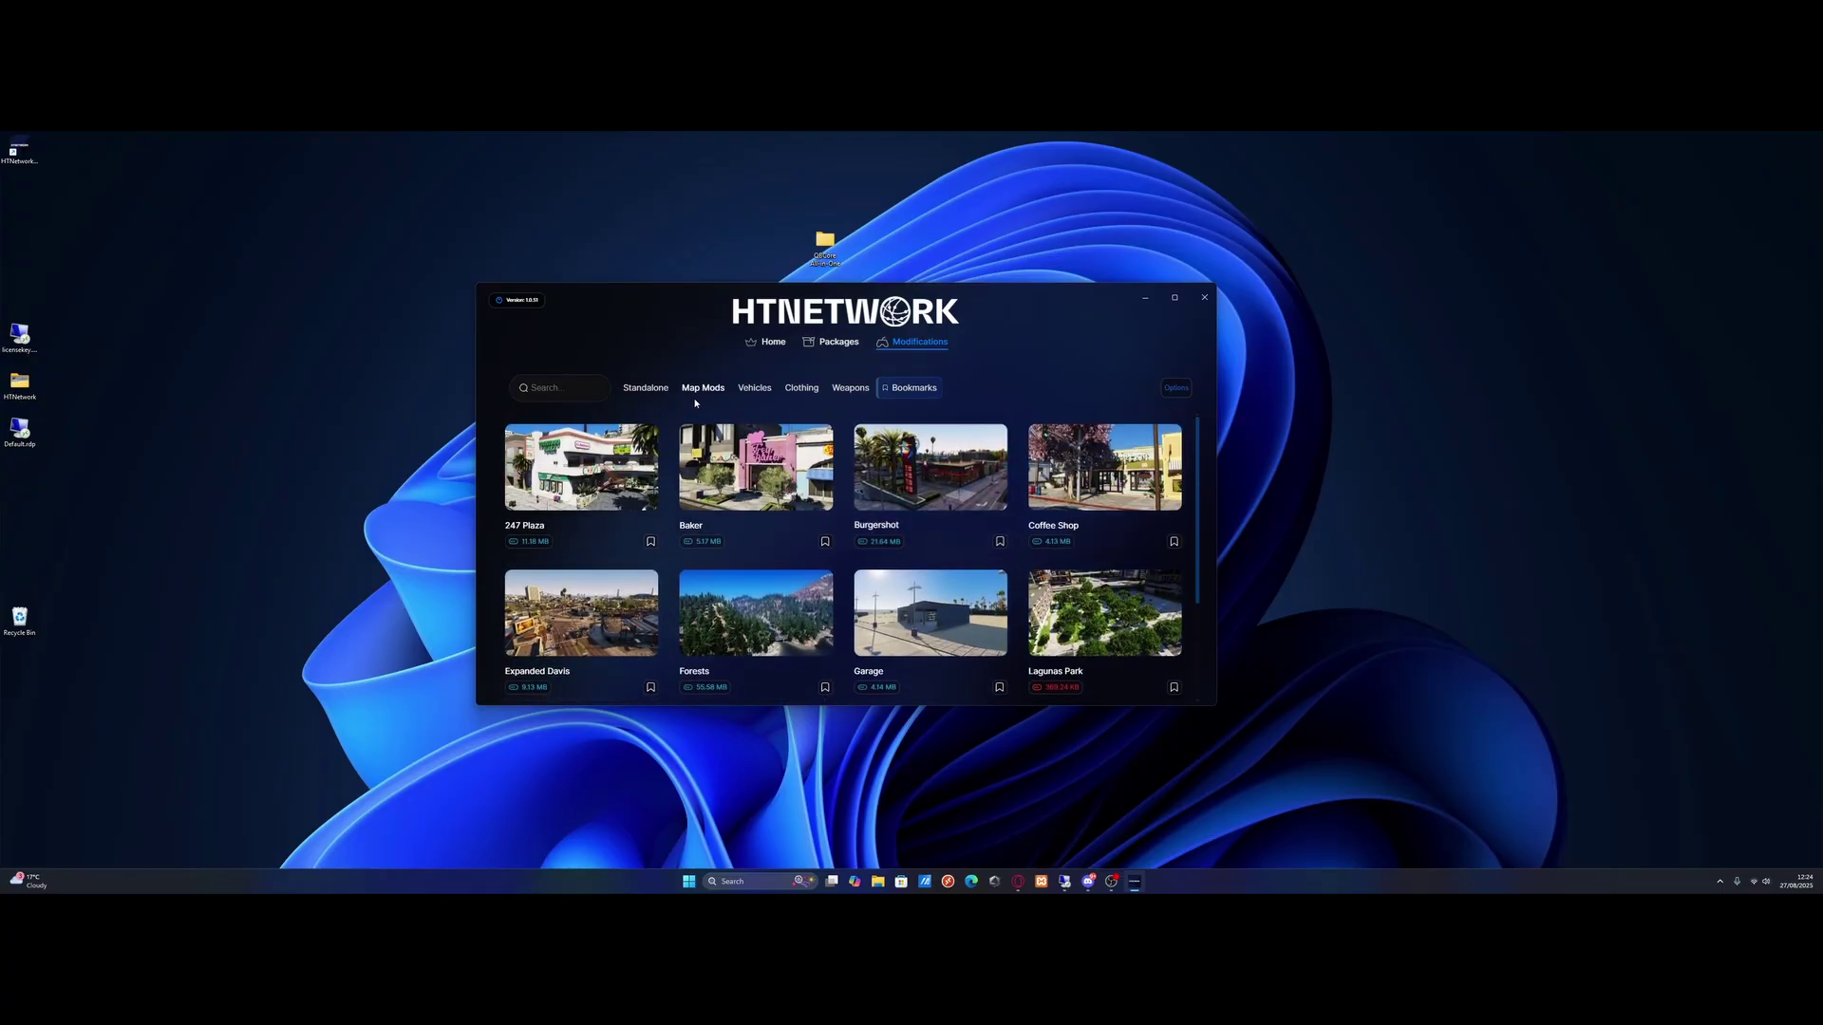
# - Browse Vehicles and Clothing, ending on Weapons: Glock, M4 Carbine, Remington, Taser
pyautogui.click(747, 390)
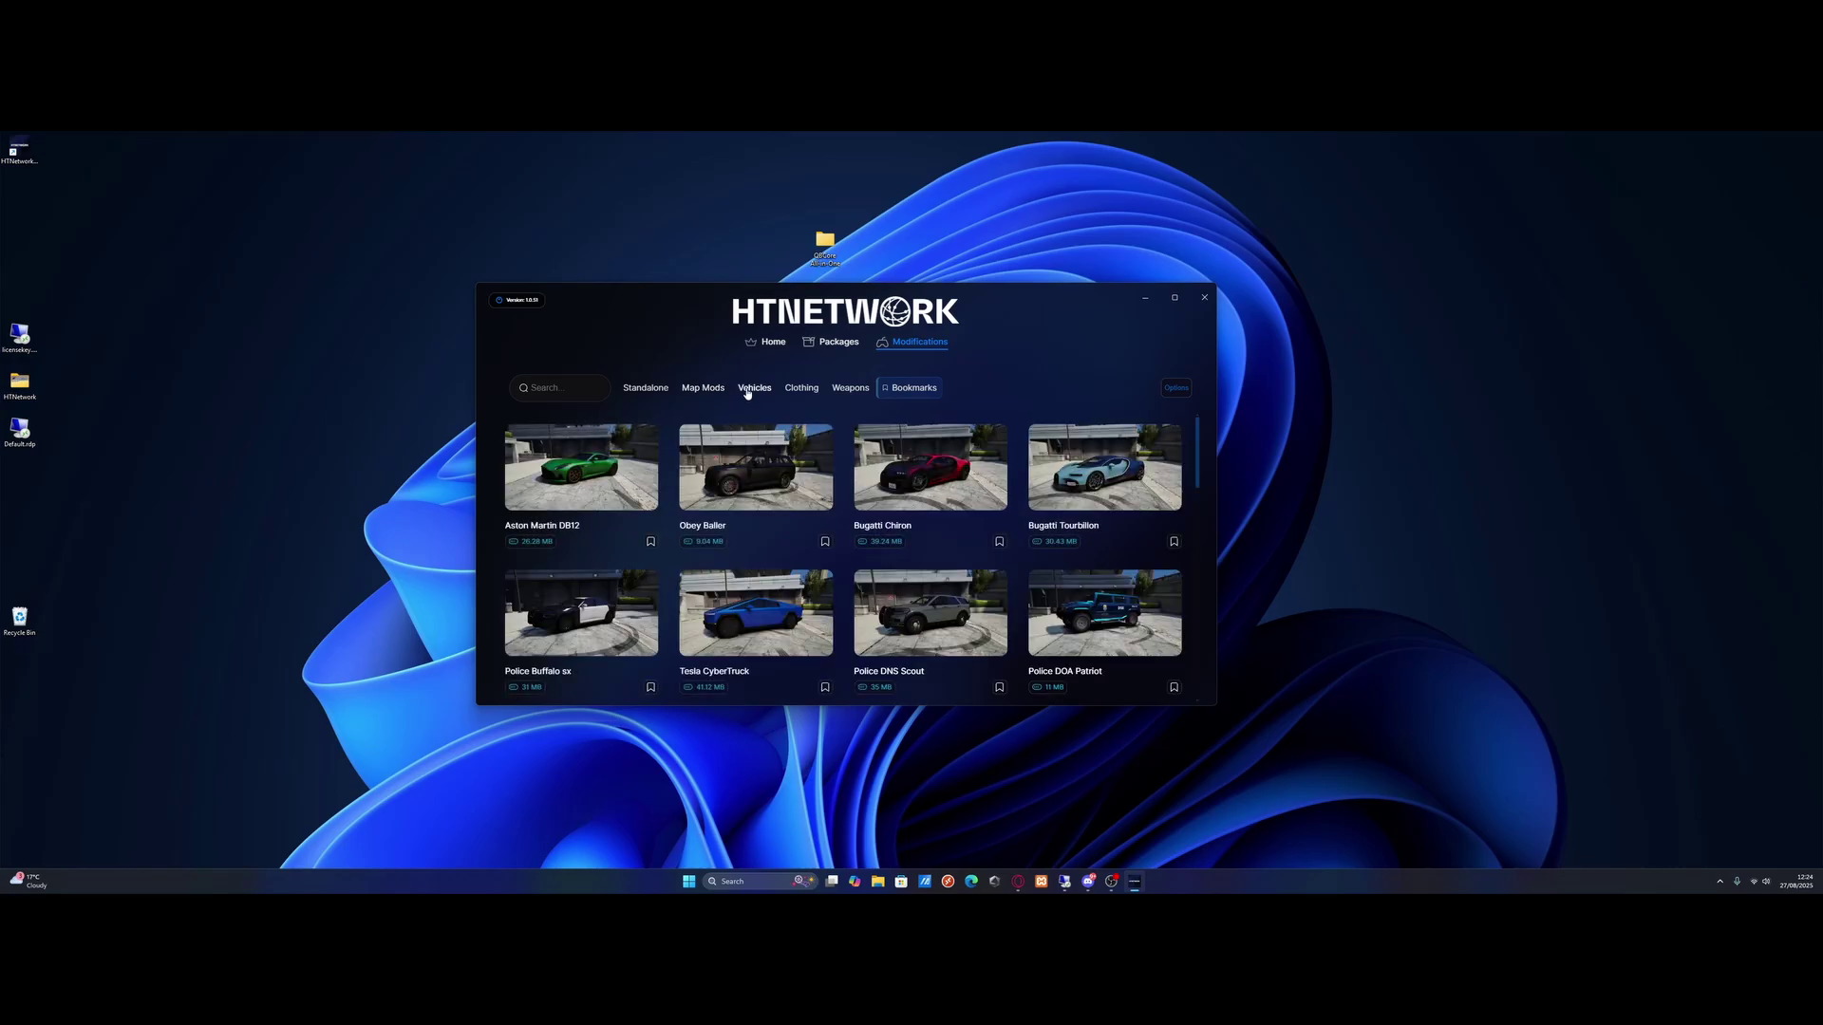
pyautogui.scroll(-3, 935, 446)
pyautogui.scroll(-2, 935, 446)
pyautogui.scroll(-2, 928, 503)
pyautogui.scroll(-2, 921, 560)
pyautogui.scroll(-2, 920, 564)
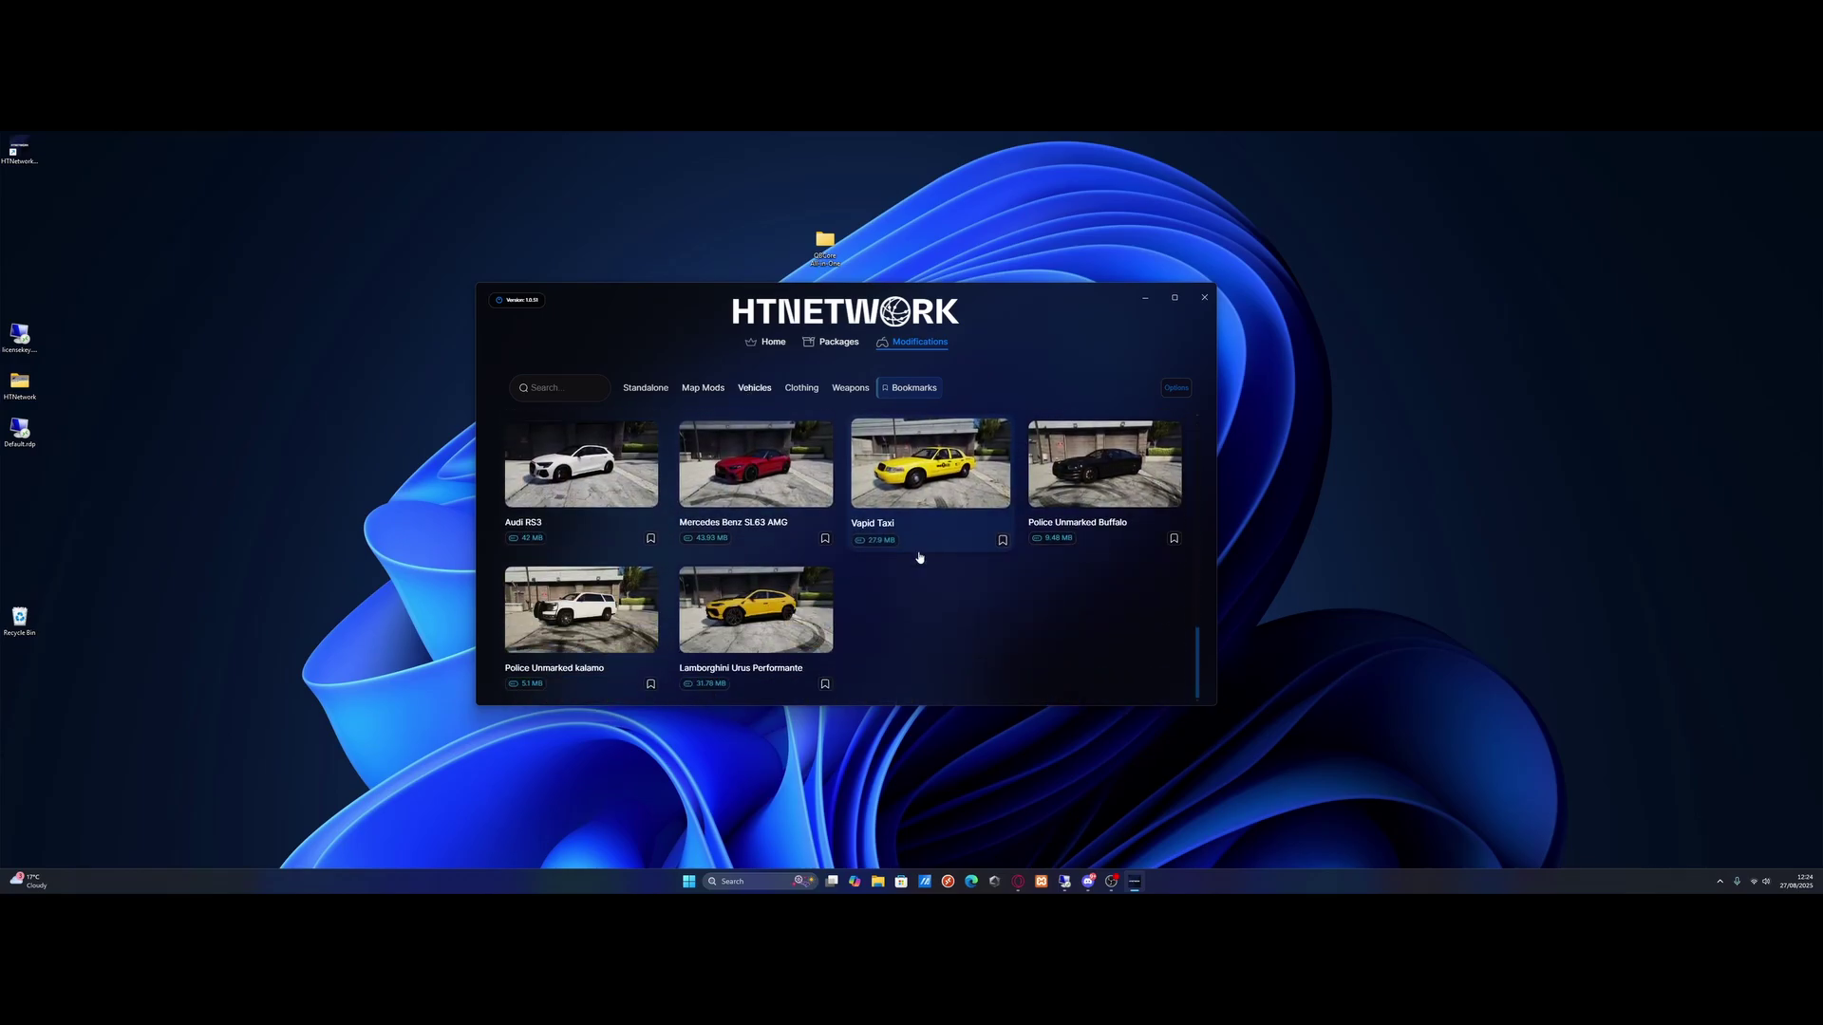
pyautogui.scroll(5, 665, 565)
pyautogui.scroll(5, 640, 555)
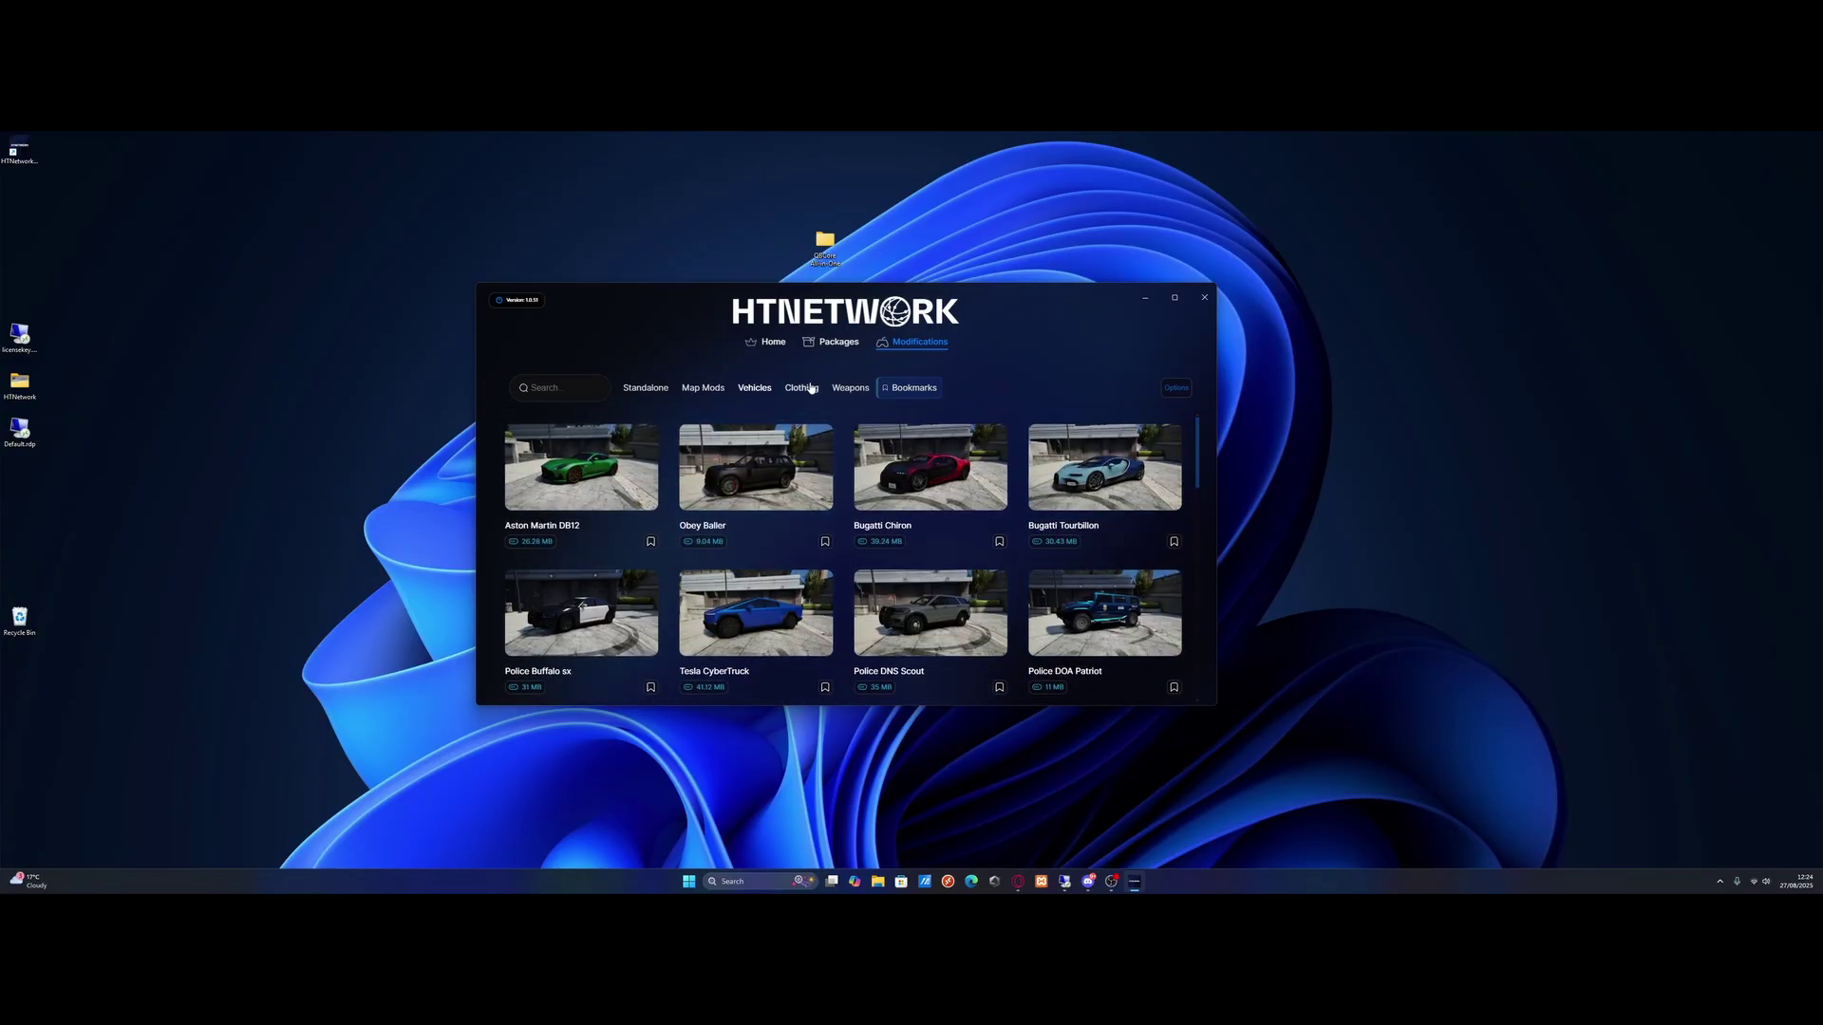
pyautogui.click(801, 387)
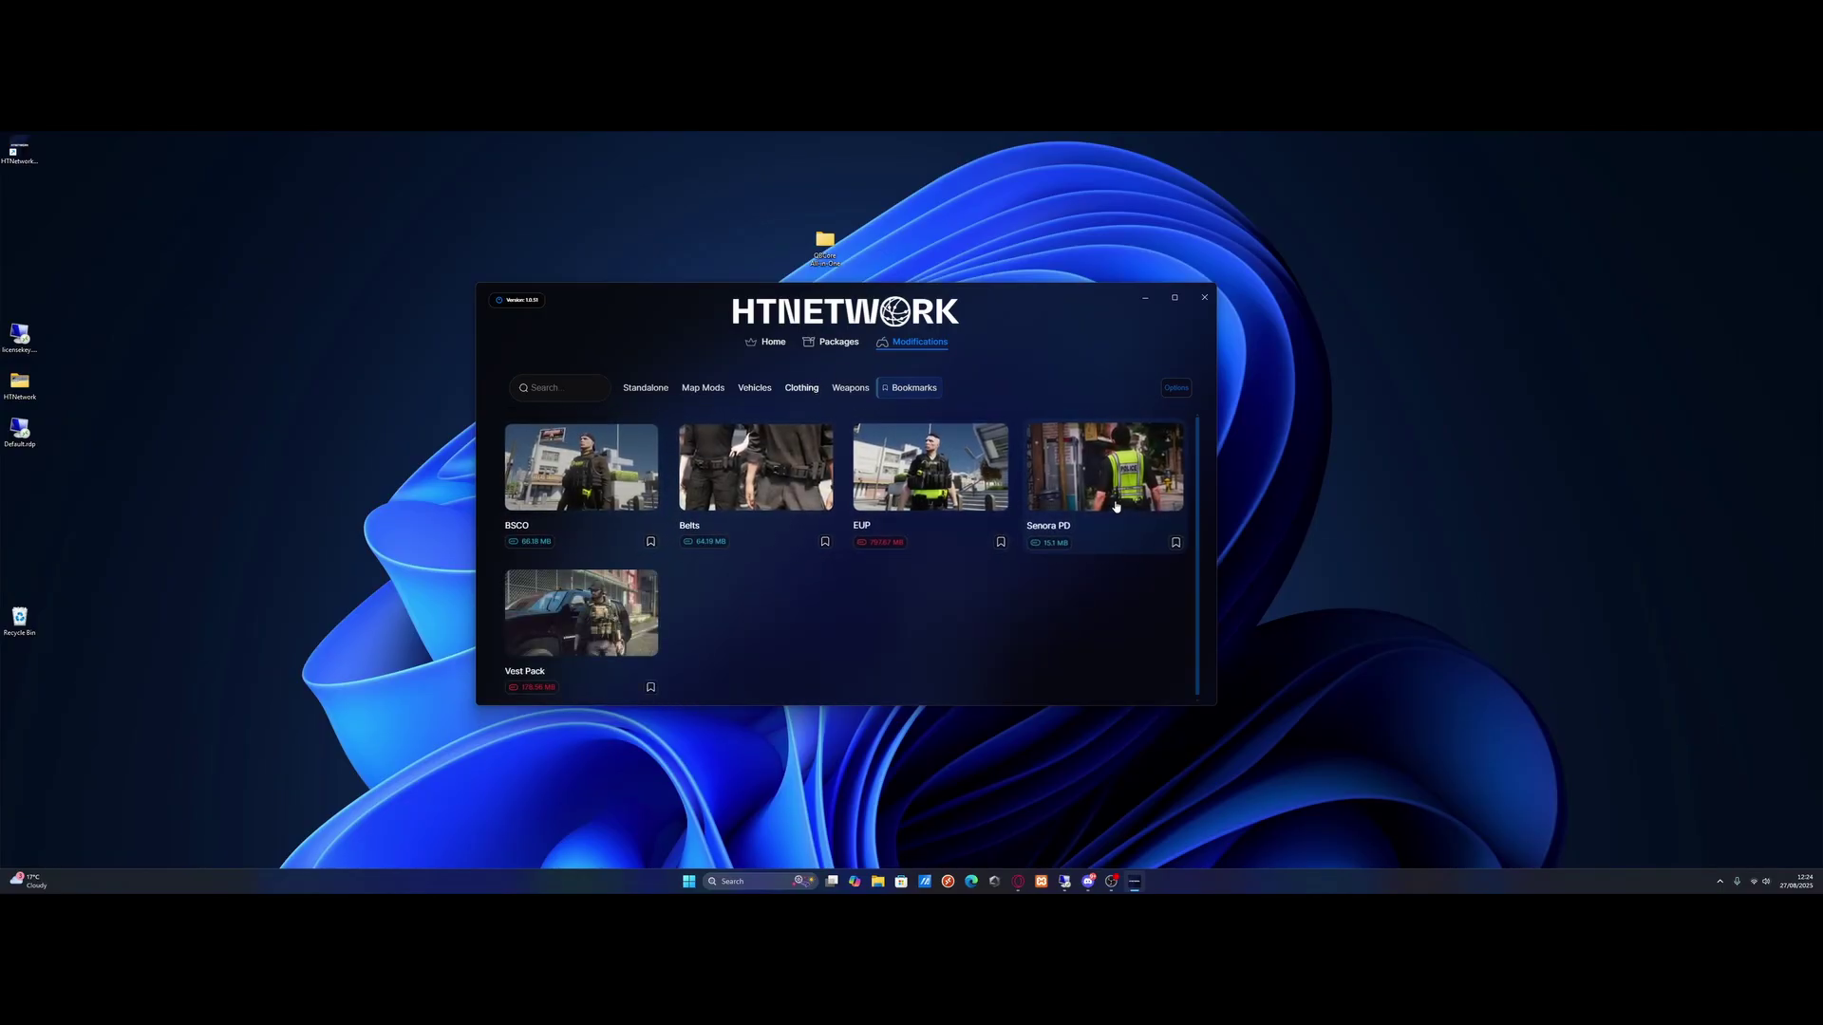
pyautogui.click(852, 391)
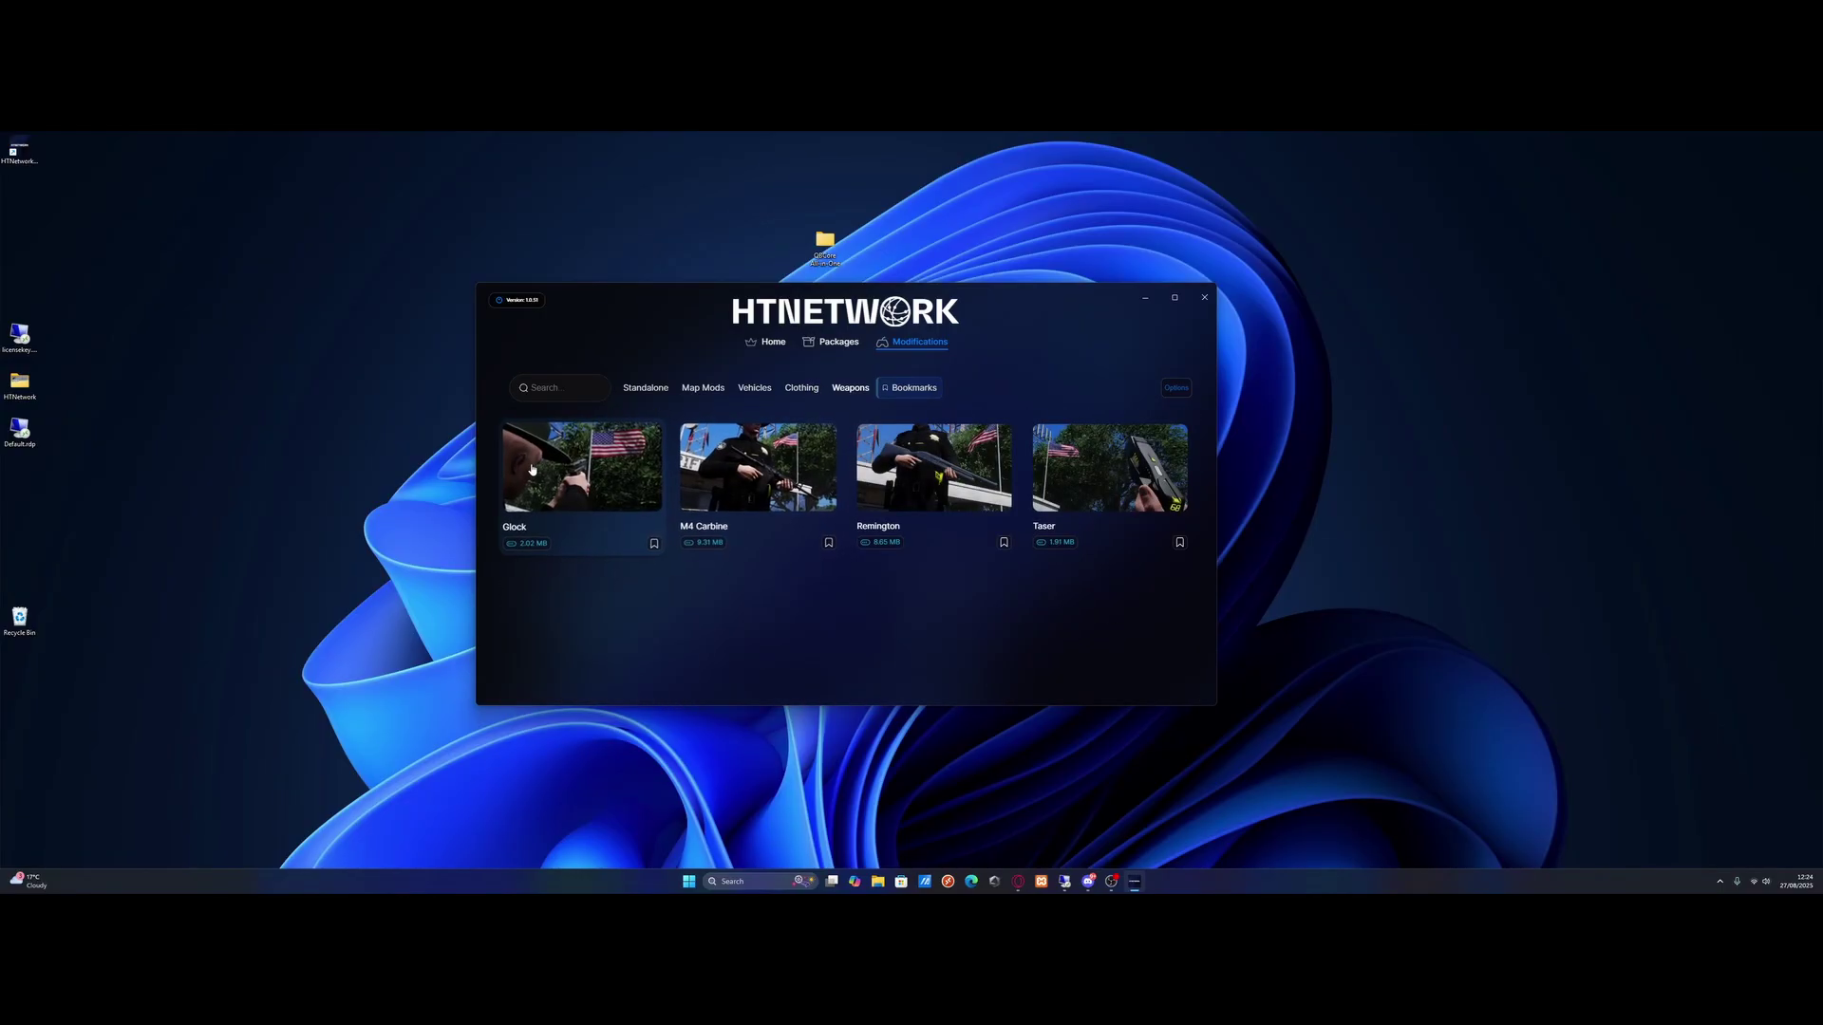
# - Download the HUD card from the Standalone mods and confirm the success message
pyautogui.click(649, 389)
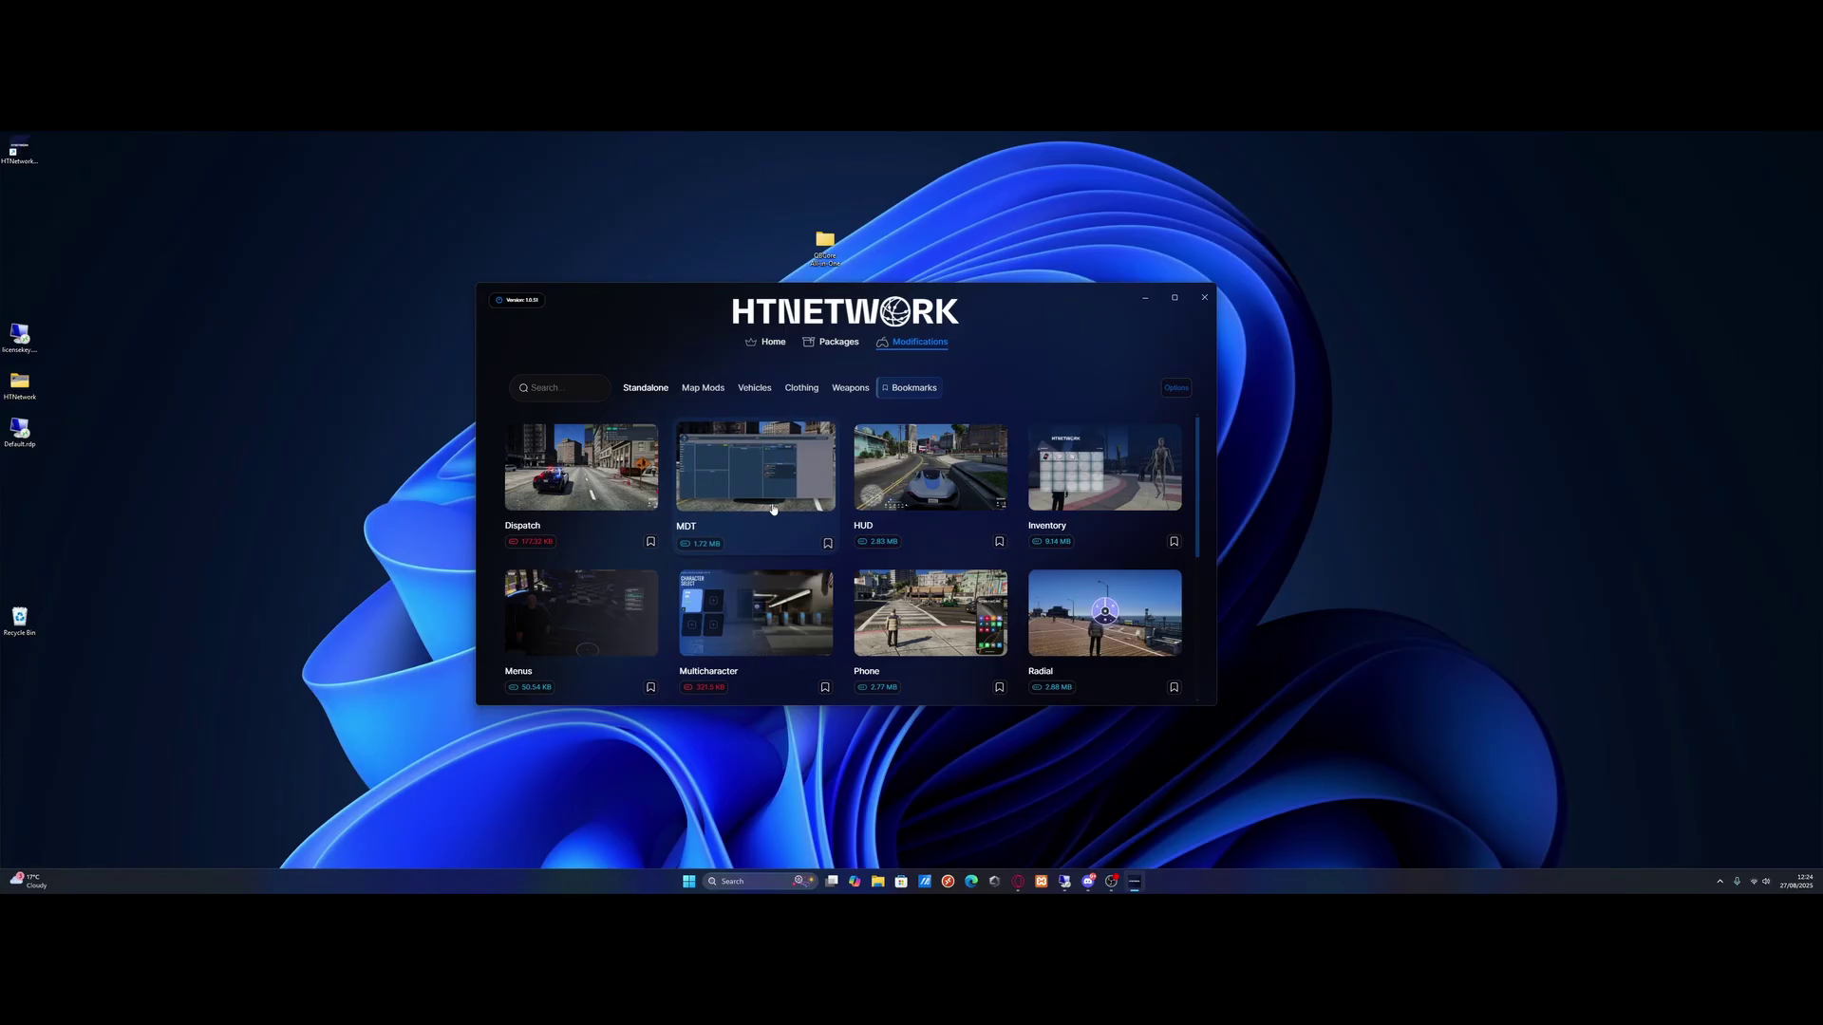
pyautogui.click(939, 499)
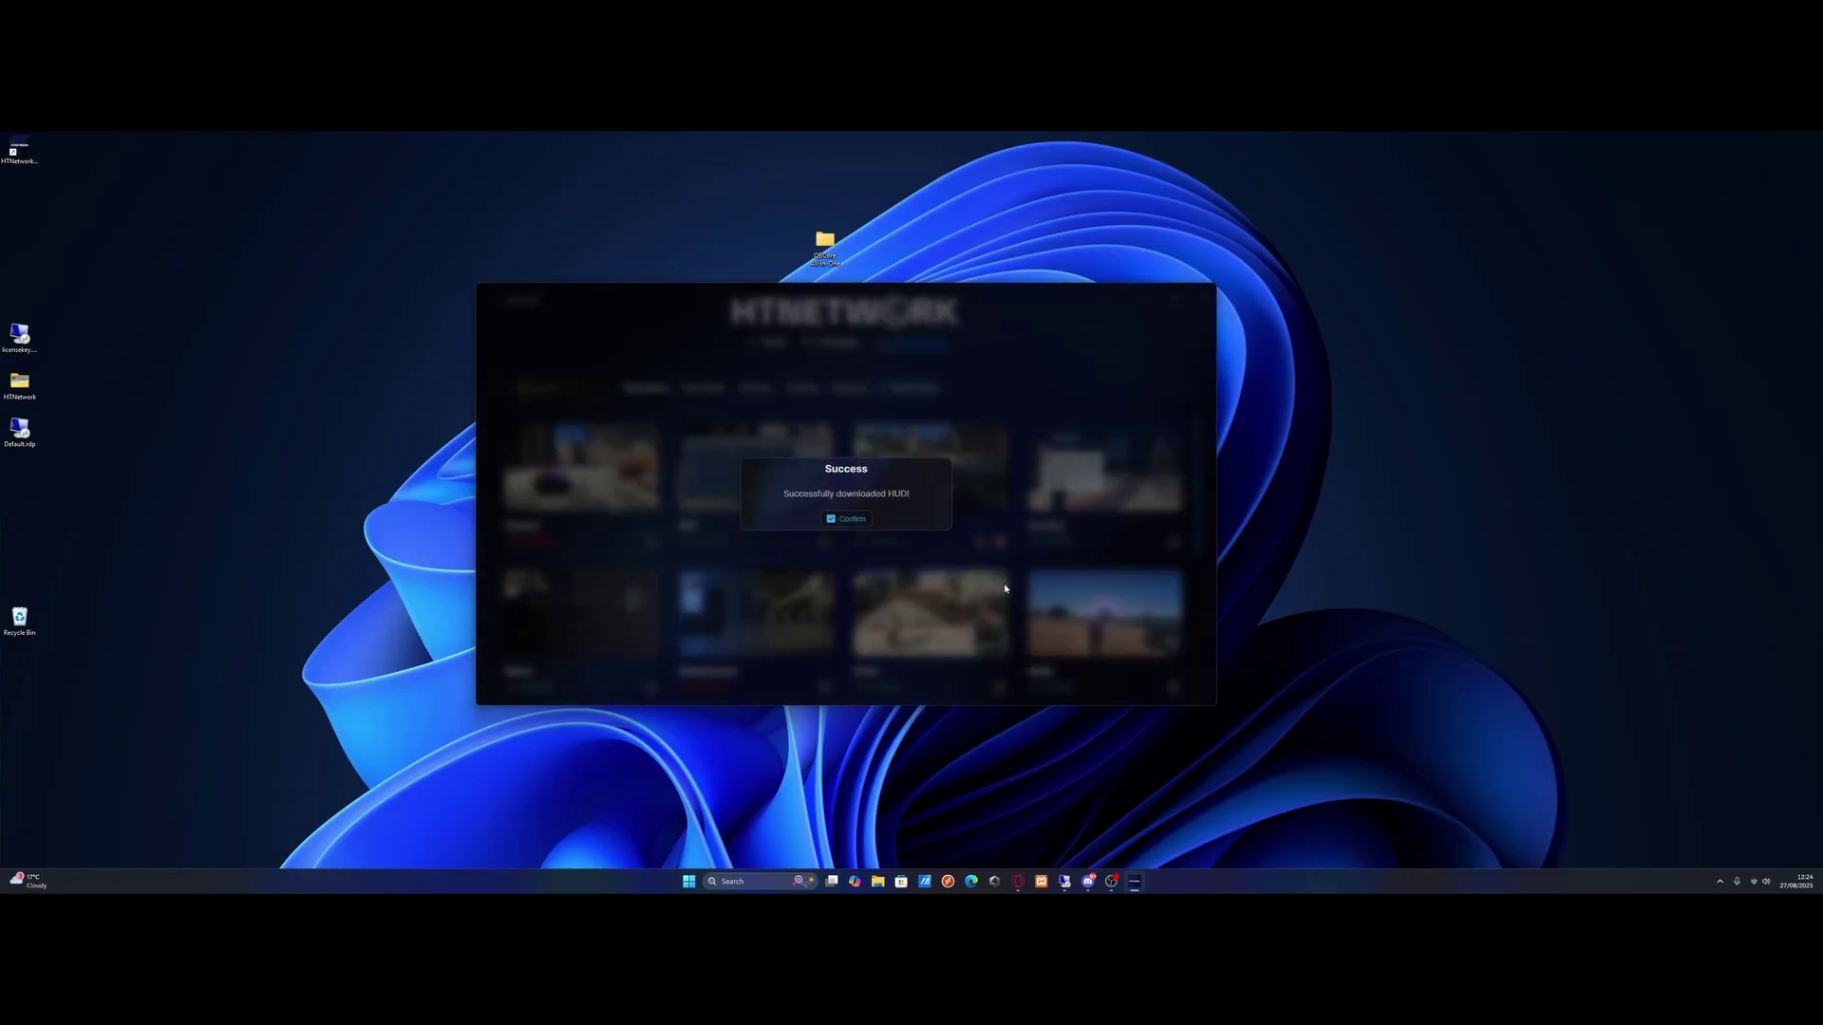
pyautogui.click(848, 518)
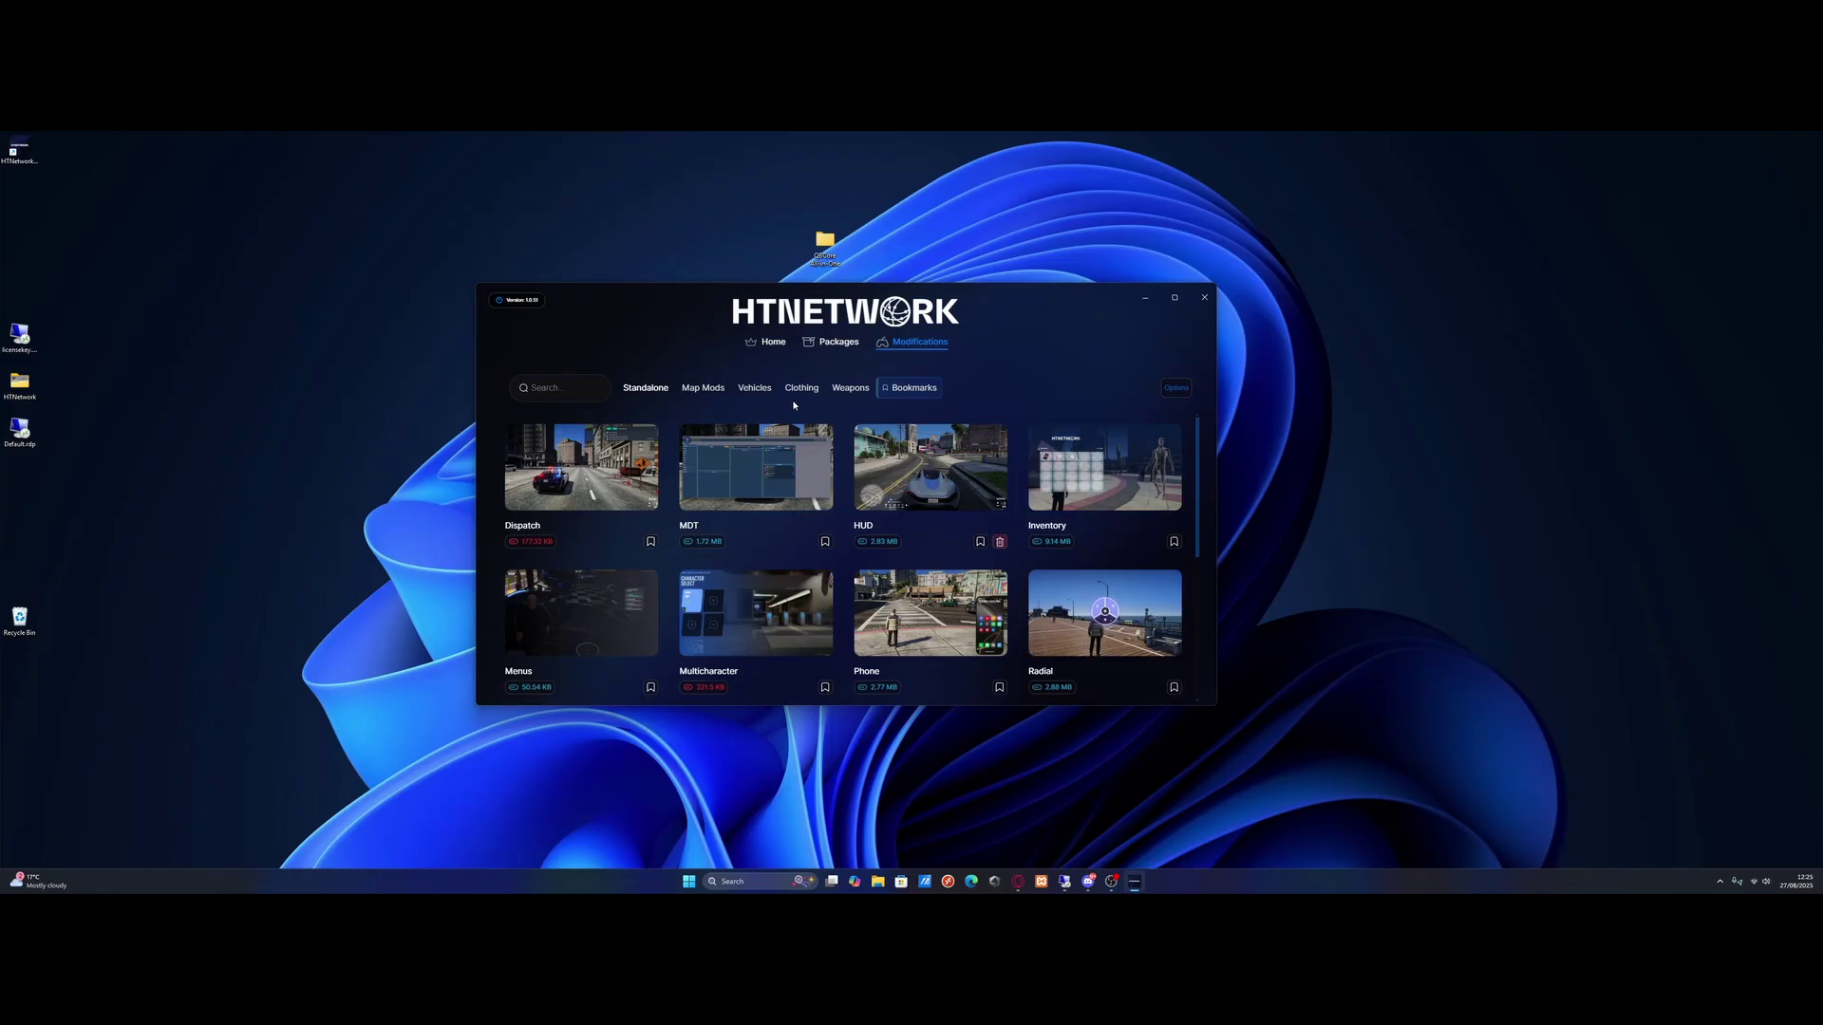
# - Delete the downloaded HUD mod, bookmark it, and show the Bookmarks list
pyautogui.click(1000, 541)
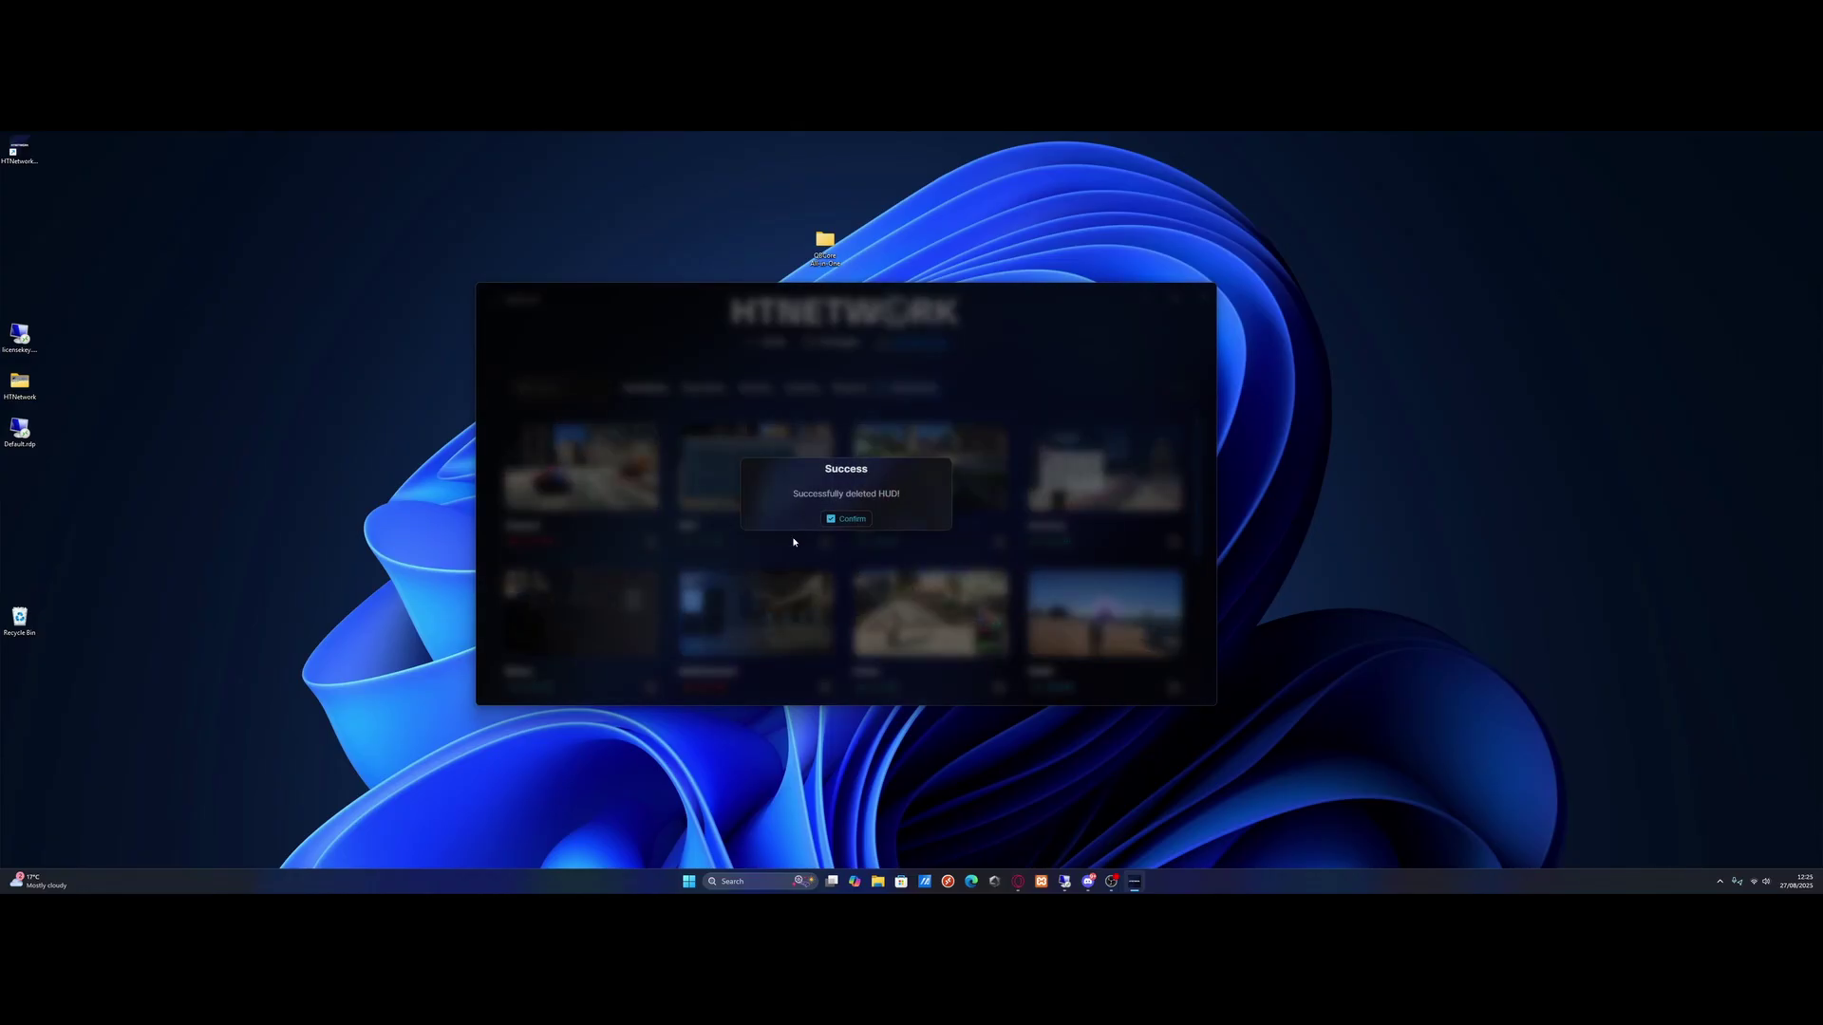
pyautogui.click(837, 519)
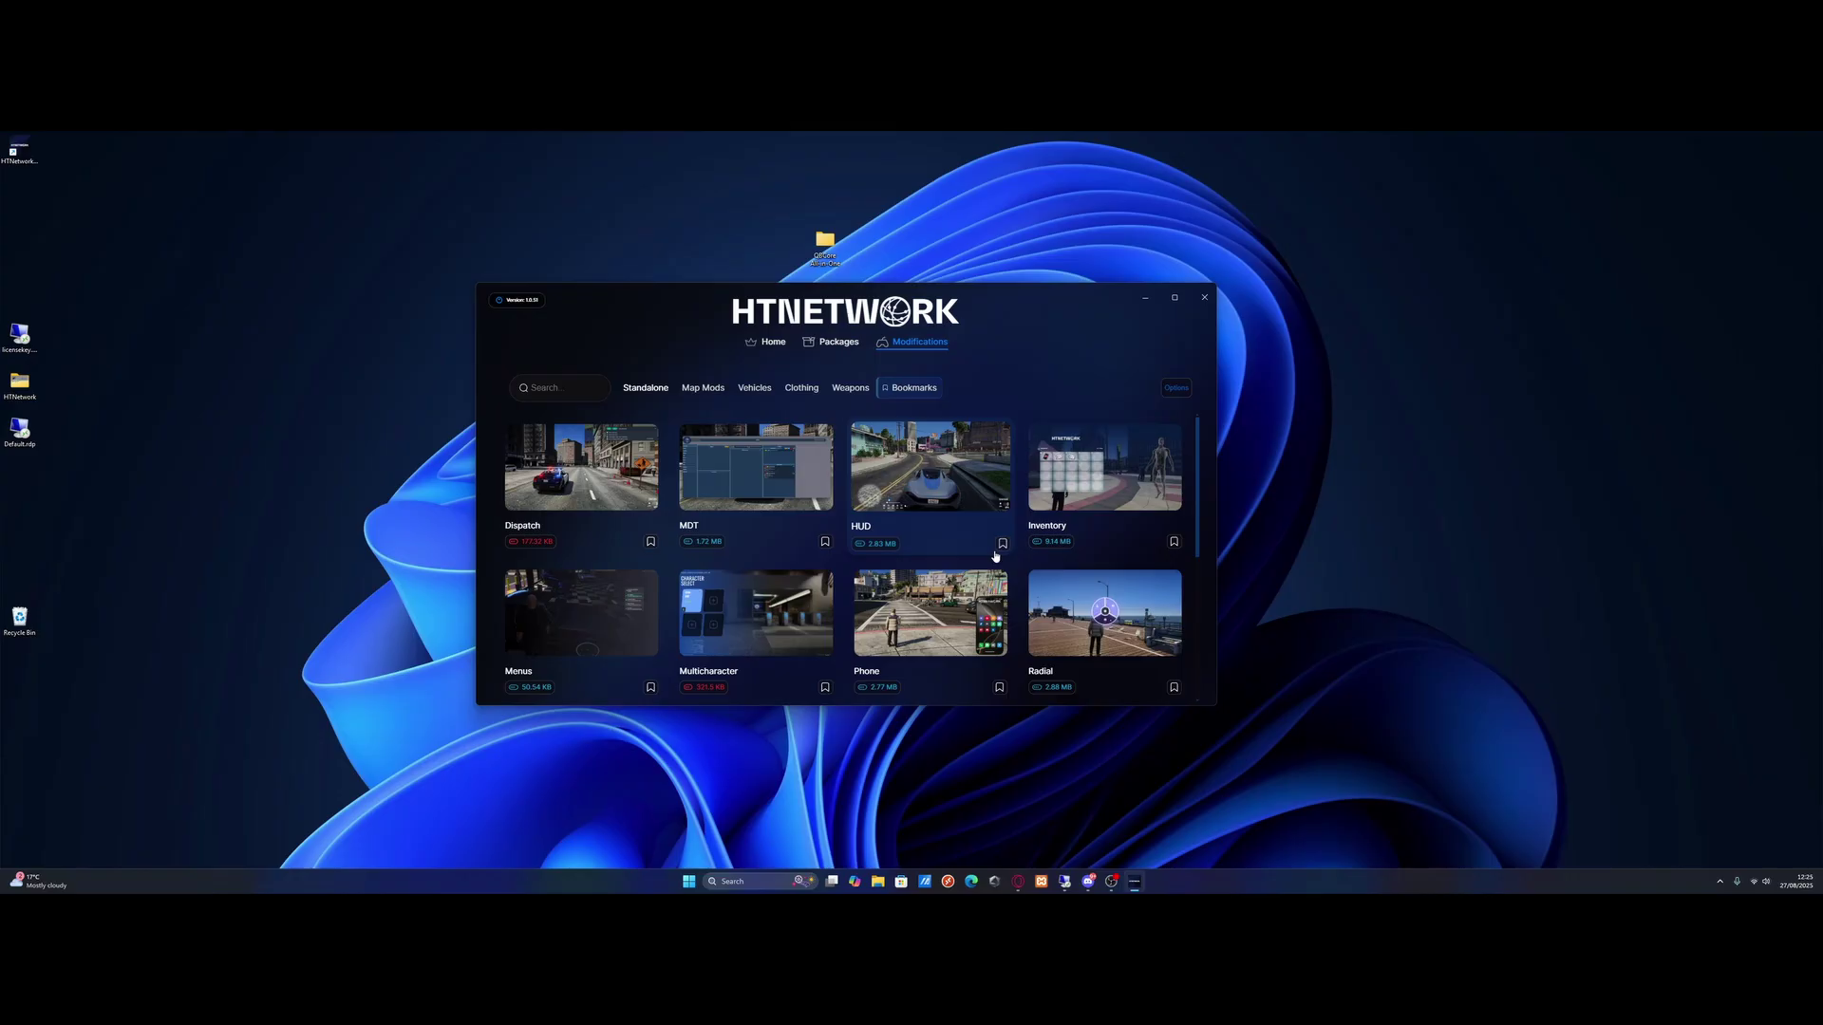
pyautogui.click(1000, 543)
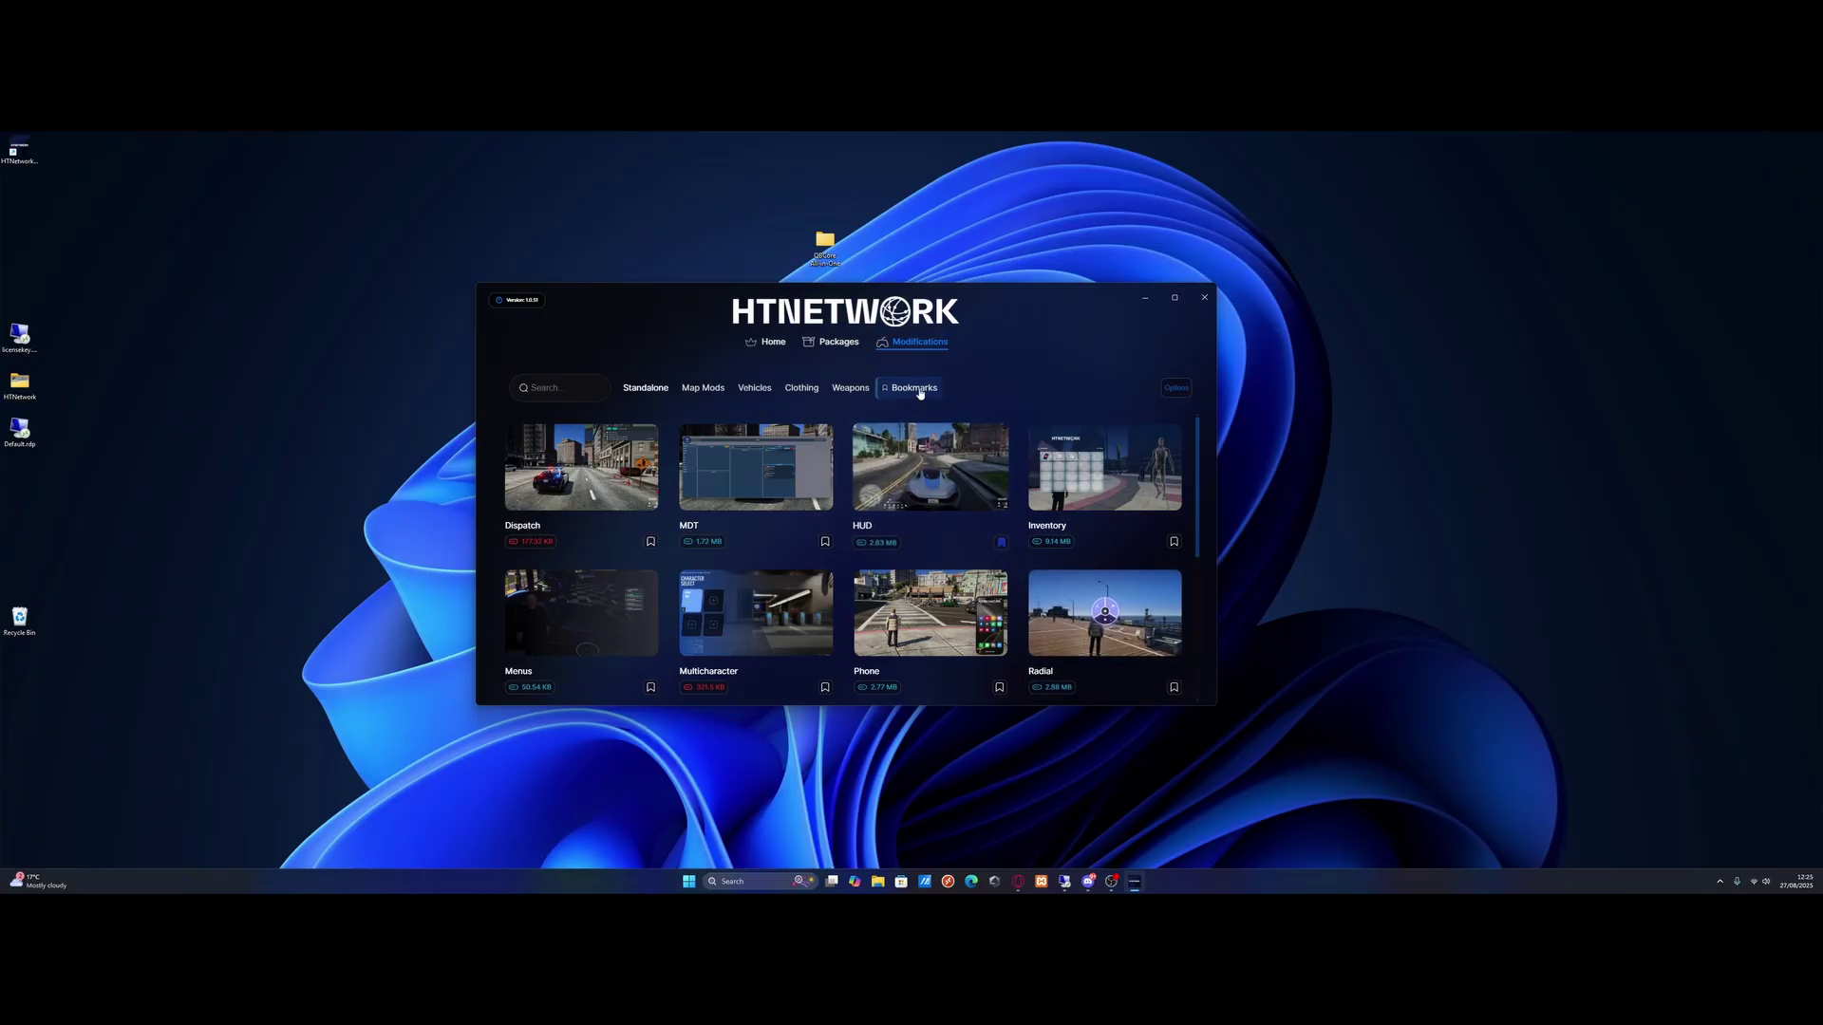
pyautogui.click(917, 390)
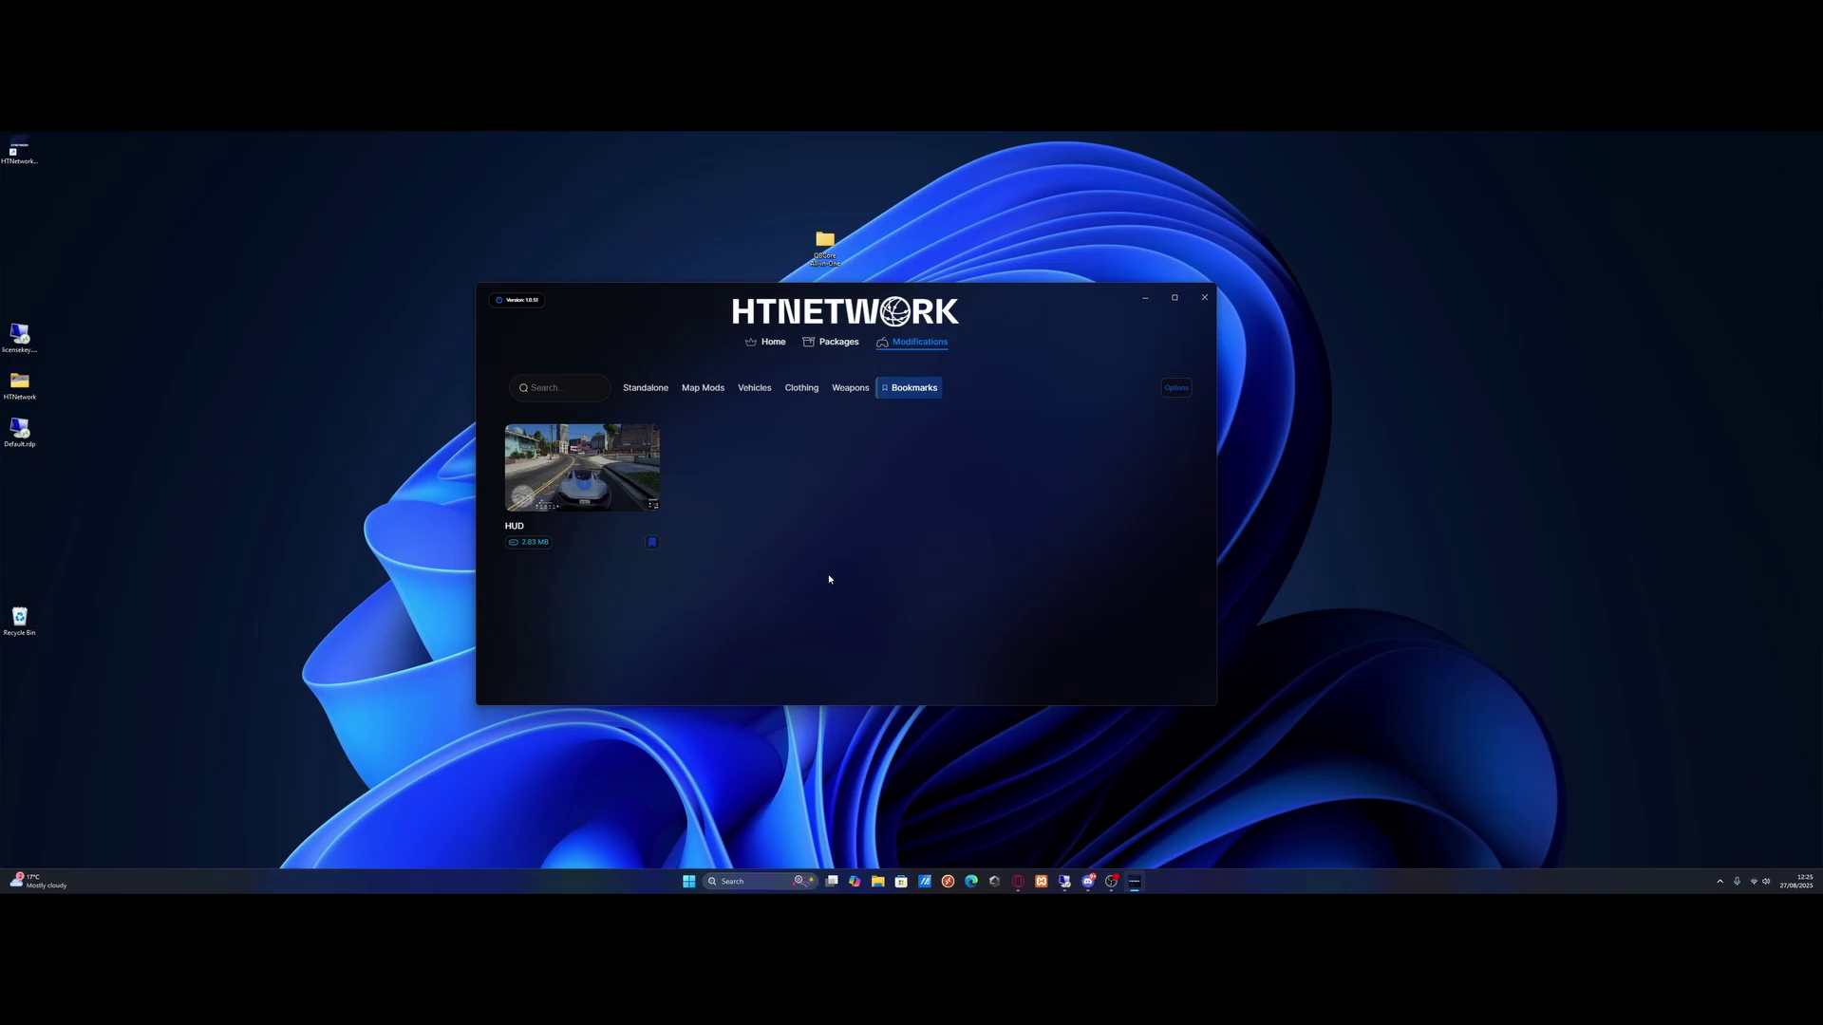
# - Reveal the Options server actions and Install All 64 mods at once
pyautogui.click(655, 389)
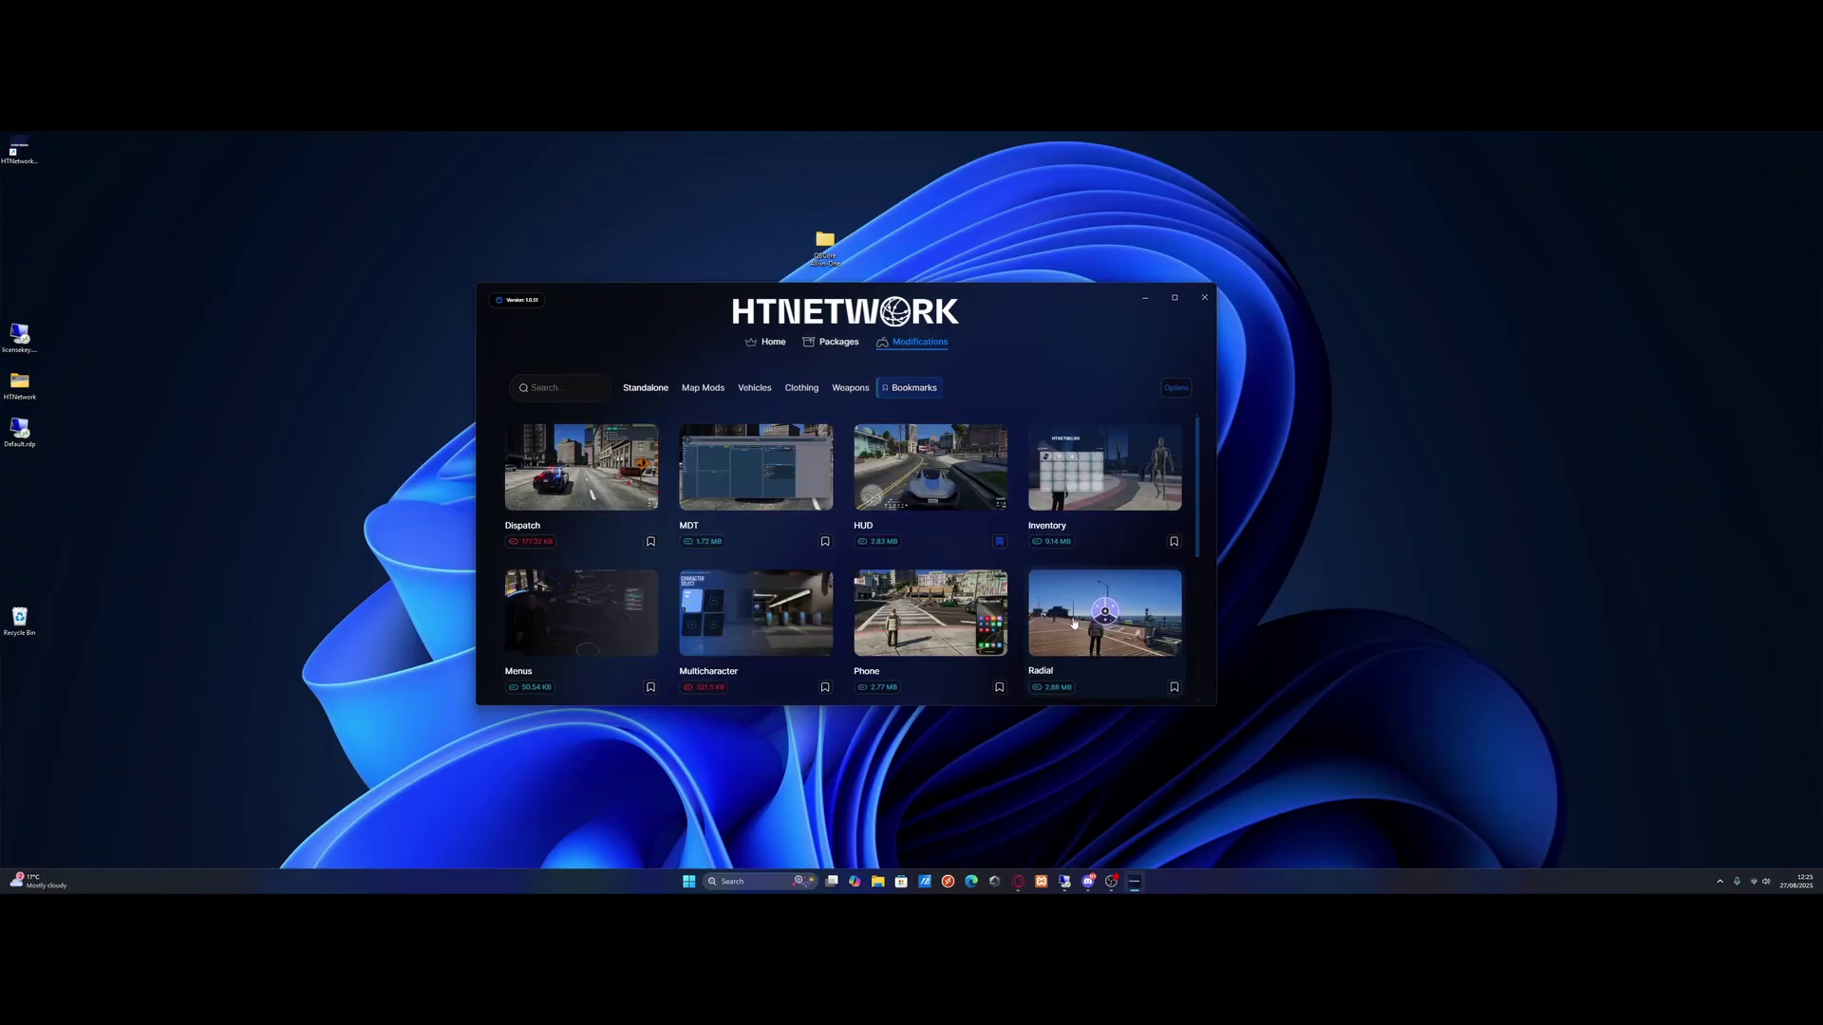
pyautogui.scroll(-5, 940, 529)
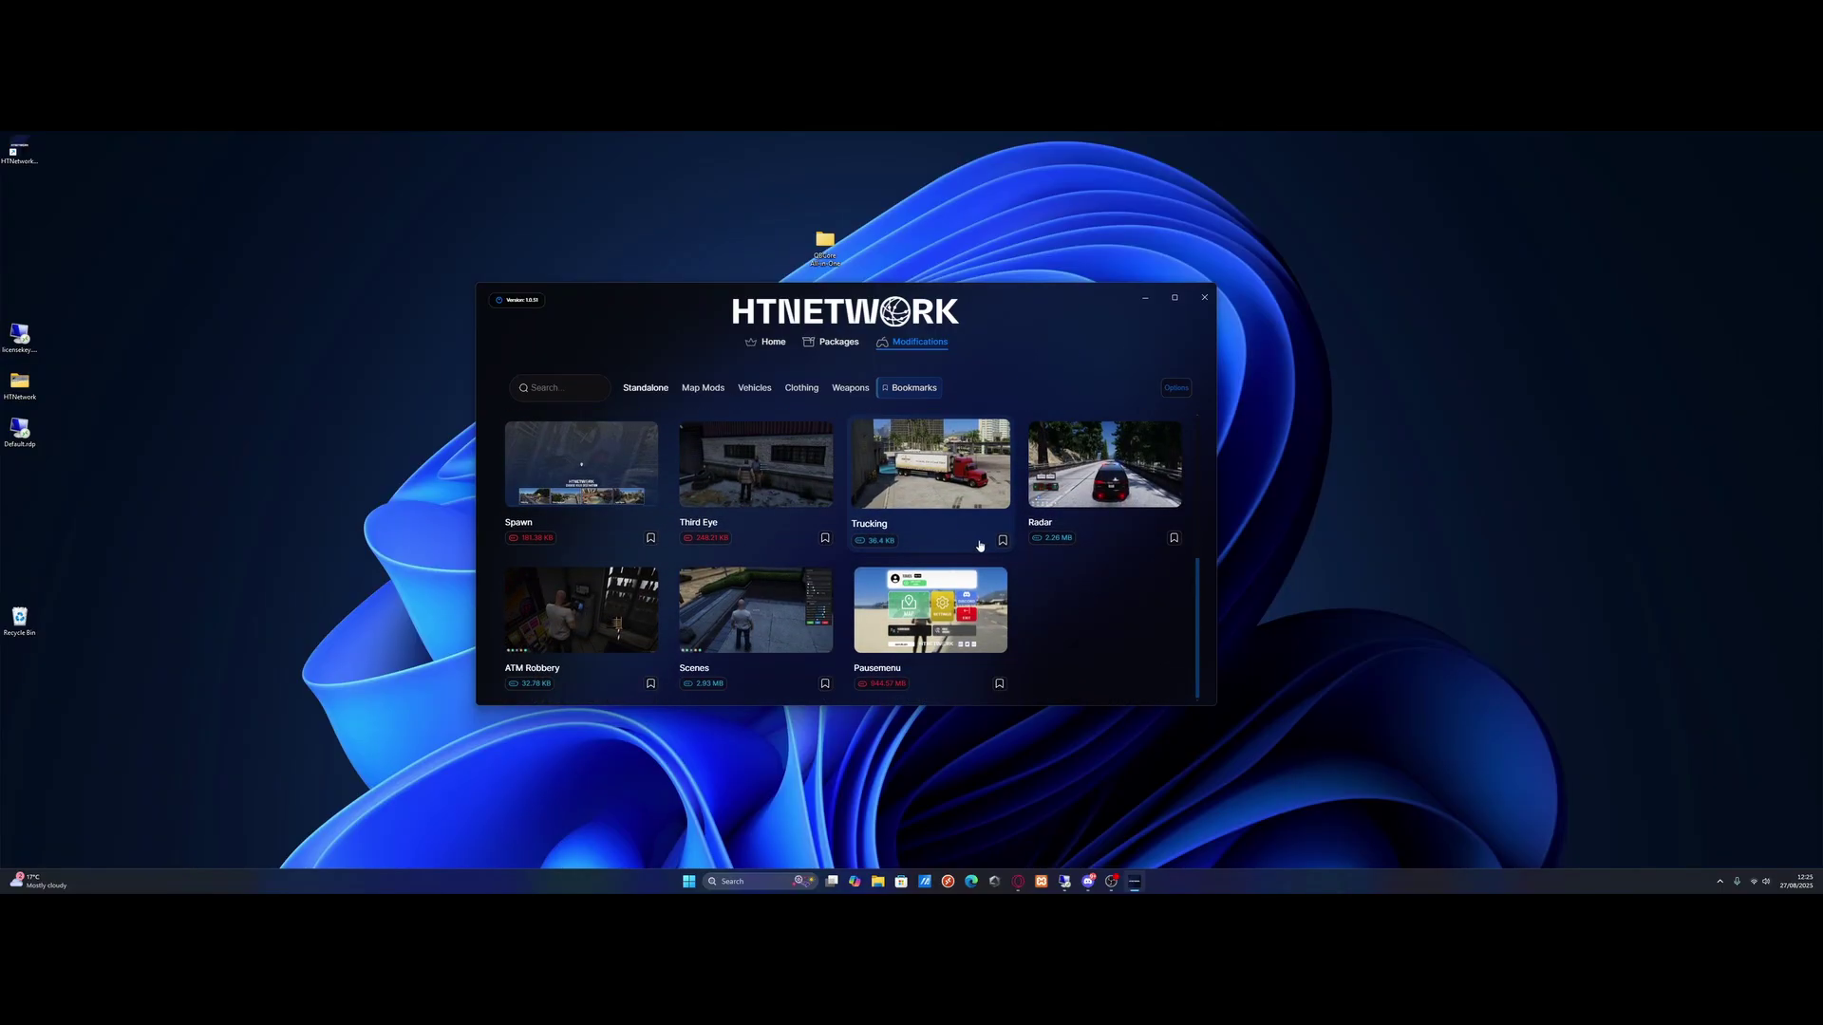
pyautogui.scroll(5, 940, 529)
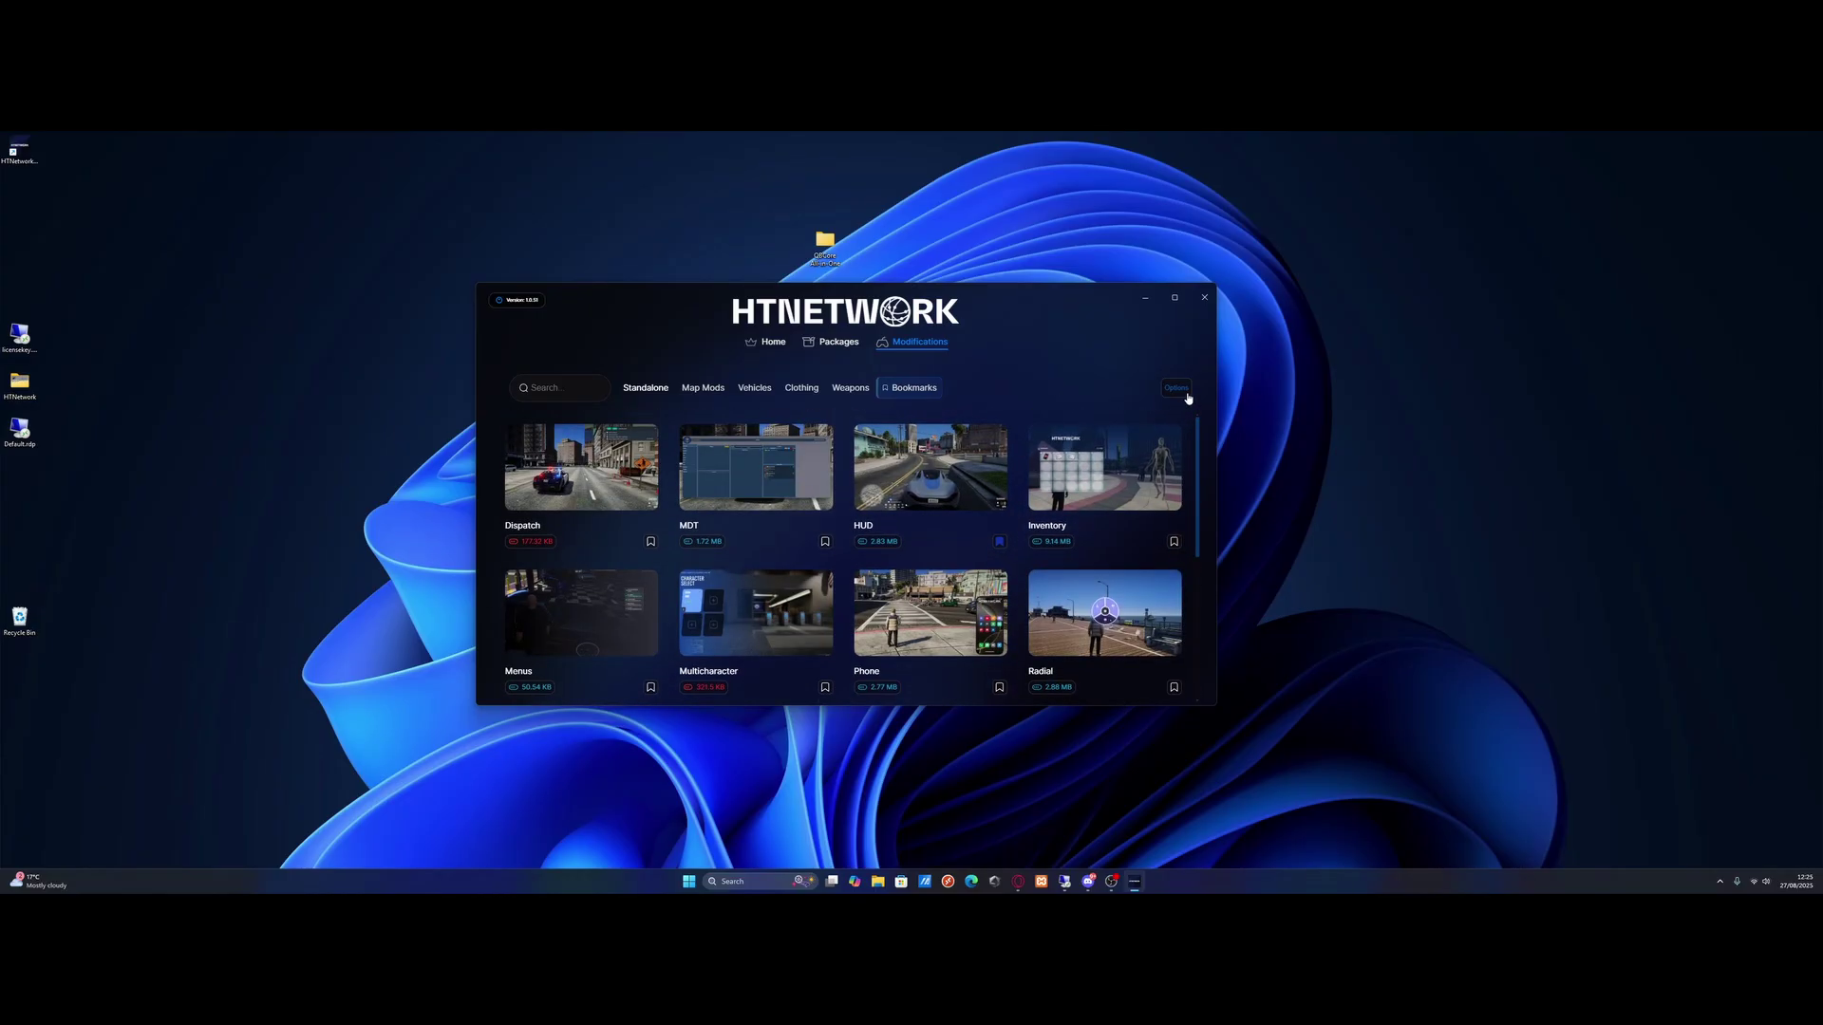
pyautogui.click(1187, 396)
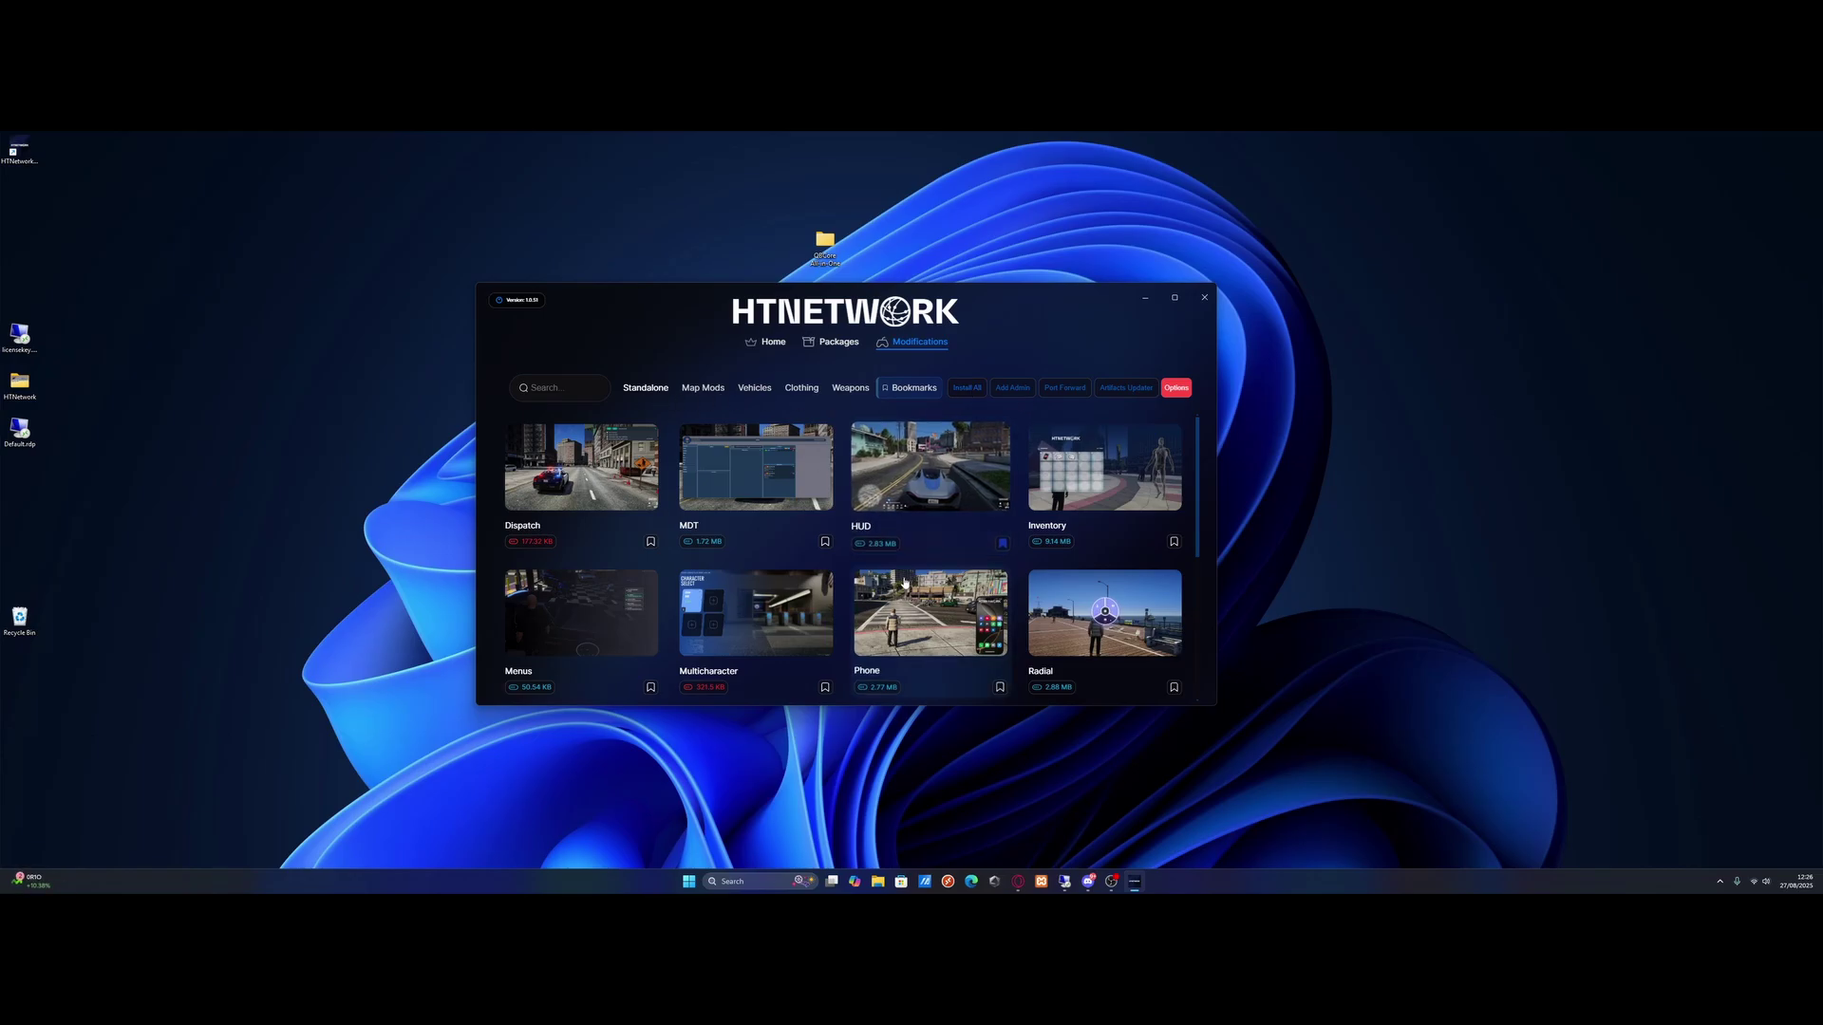
pyautogui.click(970, 387)
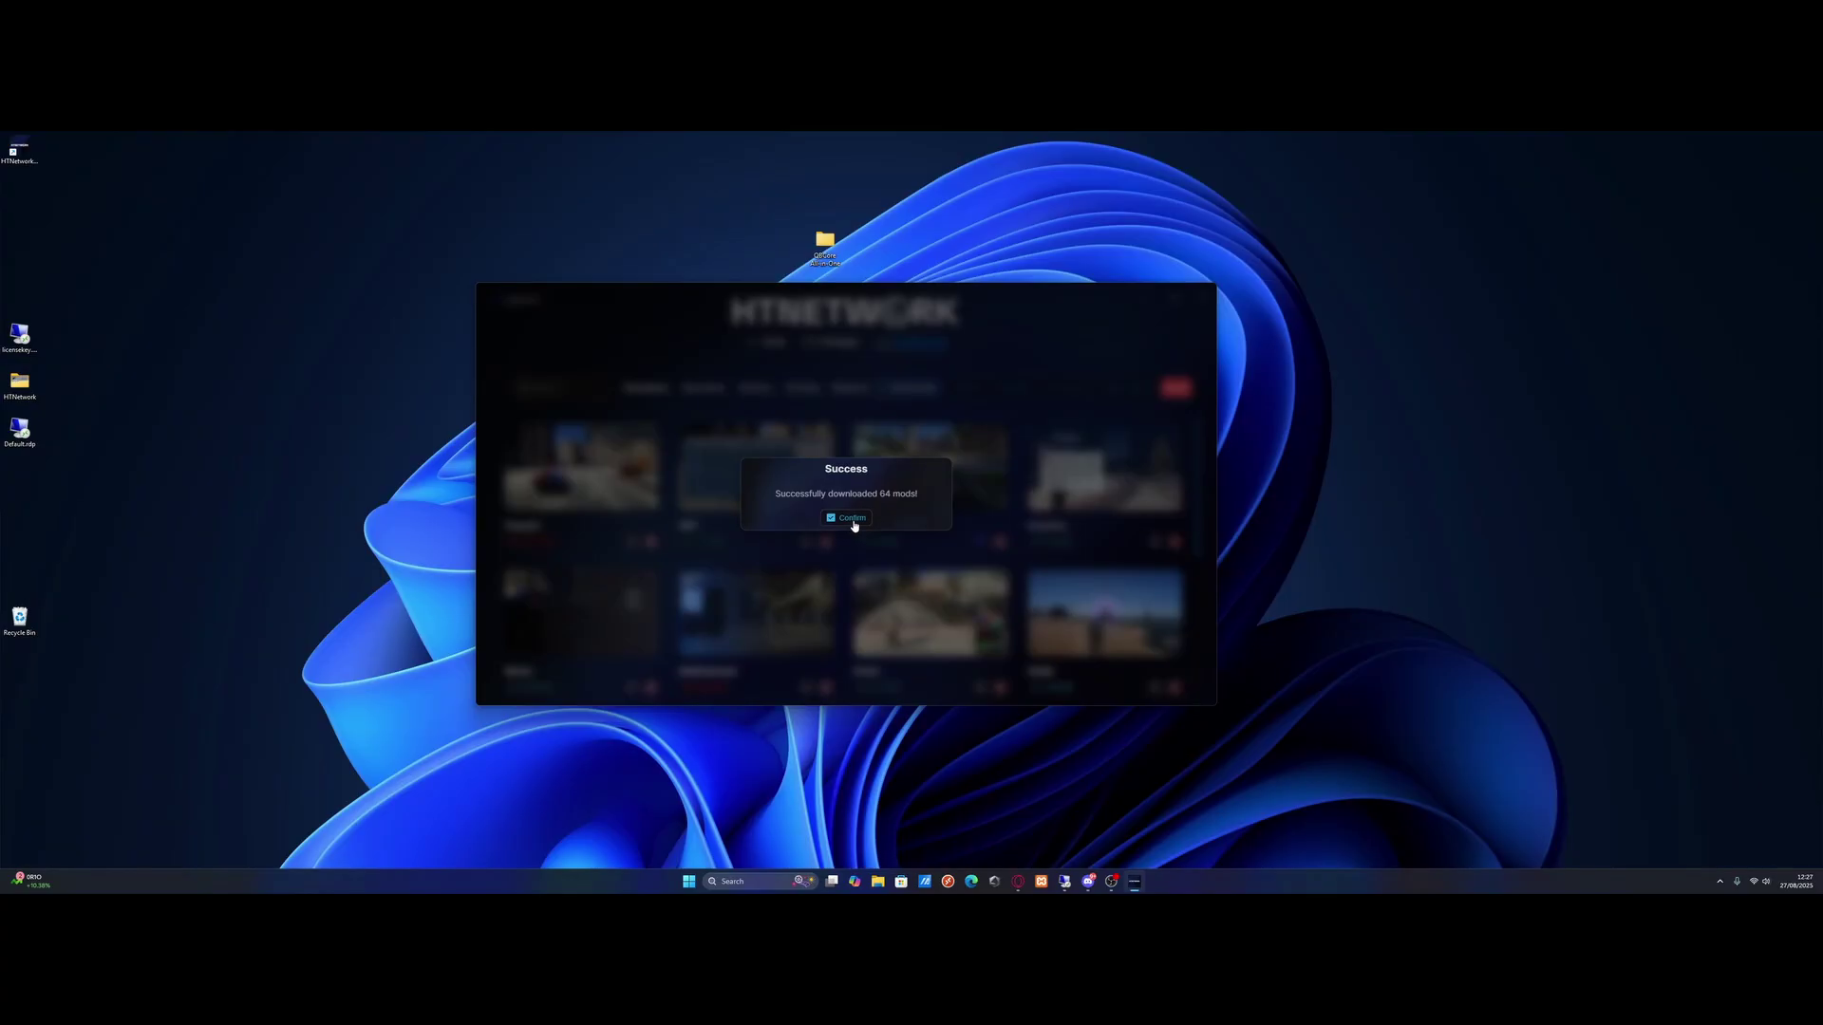
# - Dismiss the 64-mod success message, then open and close the Add Admin prompt
pyautogui.click(853, 525)
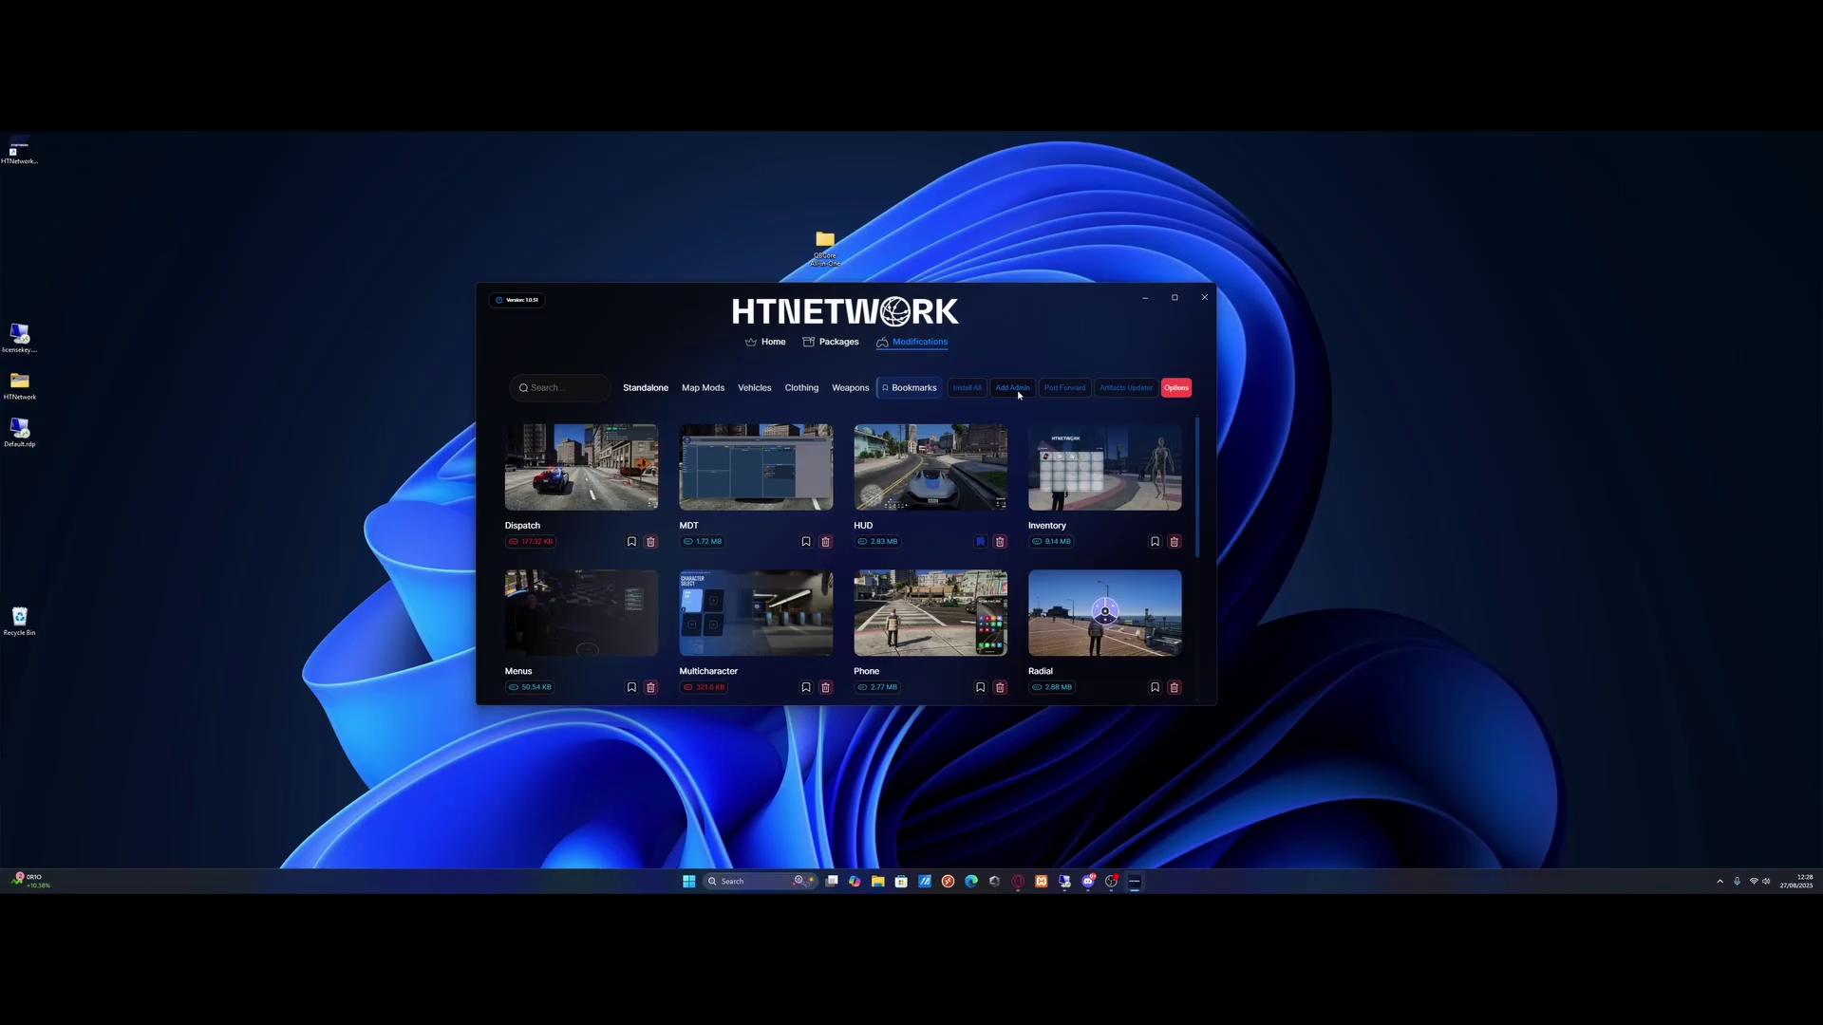
pyautogui.click(1019, 394)
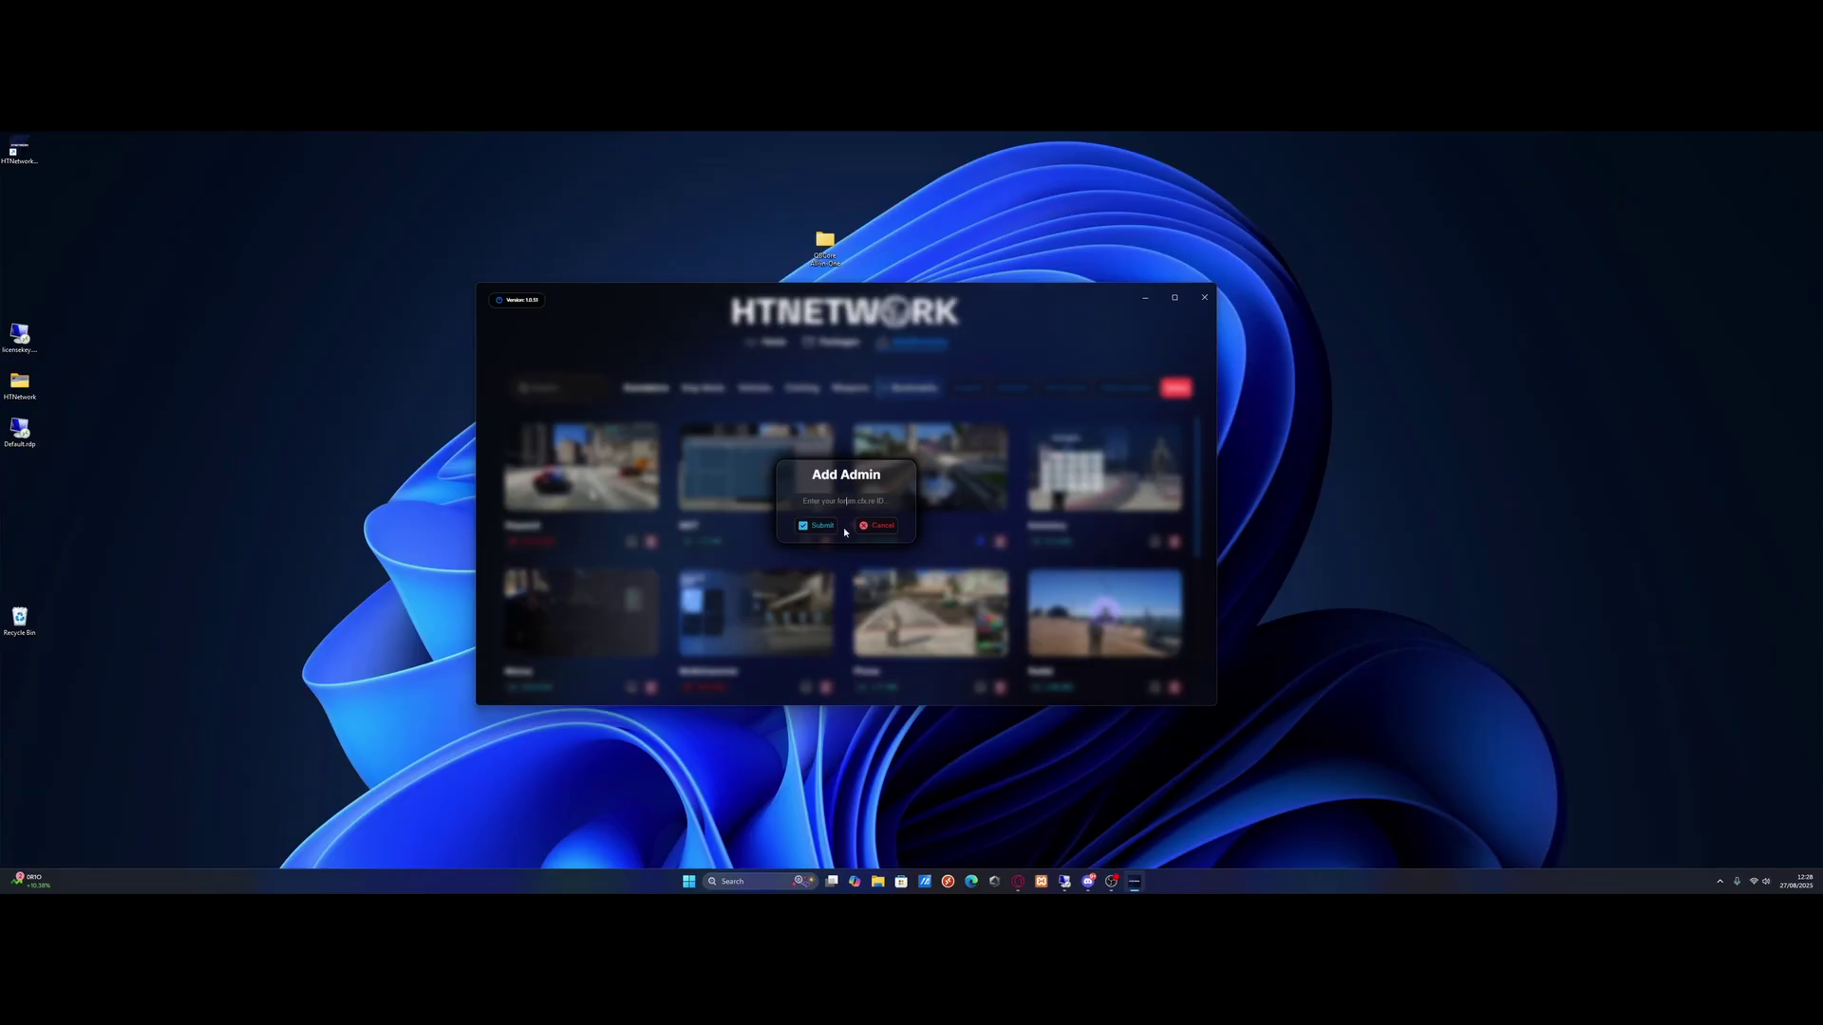
pyautogui.click(872, 526)
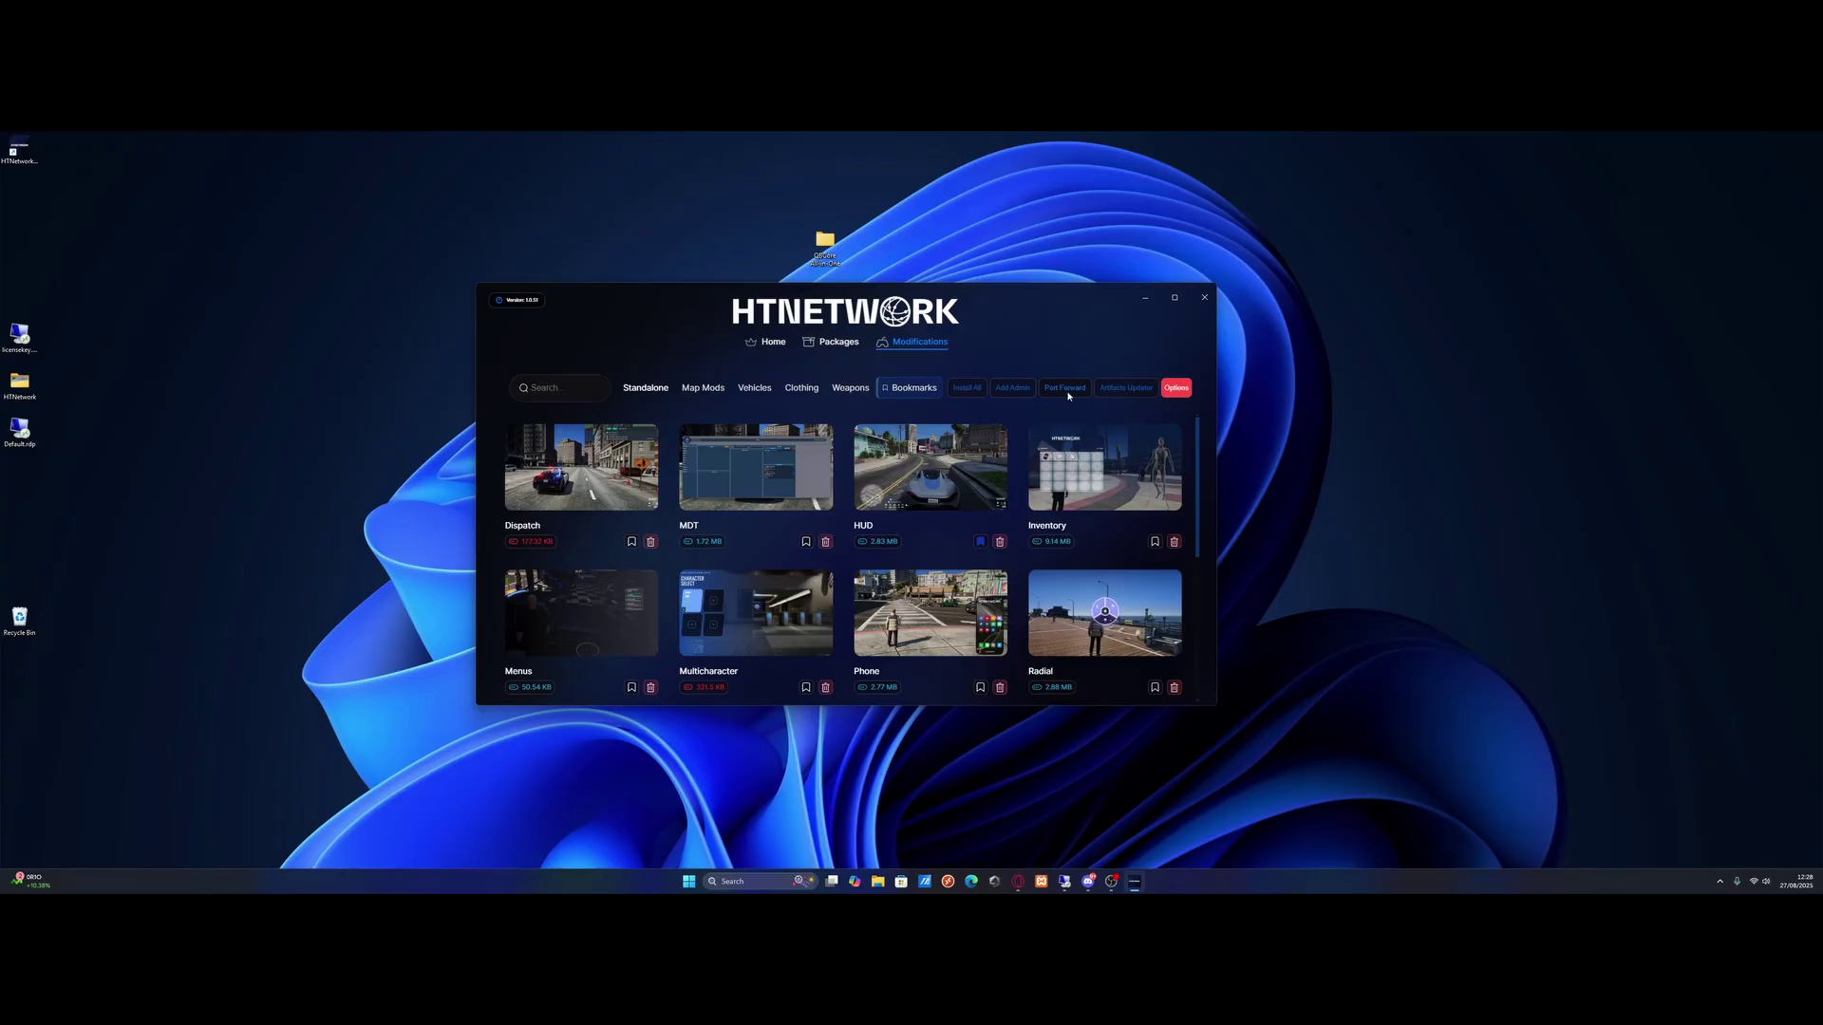
# - Run the Artifacts Updater and acknowledge its success message
pyautogui.click(1126, 389)
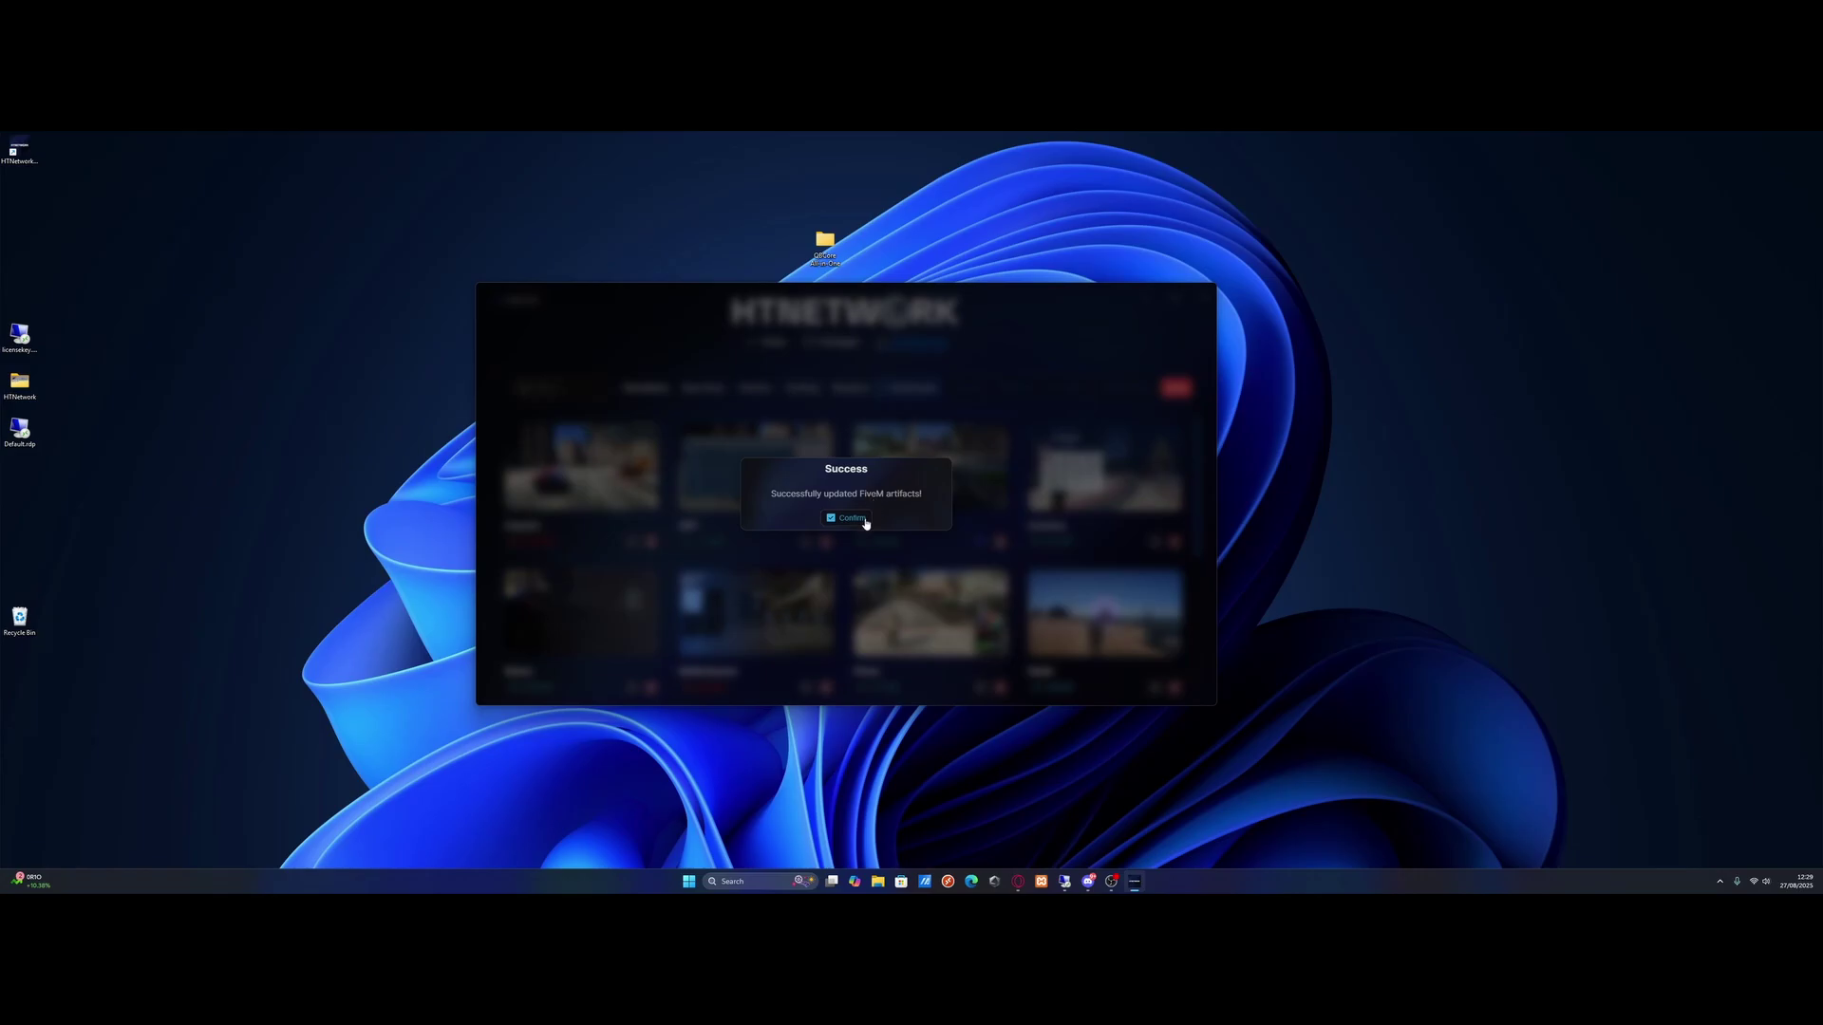
pyautogui.click(865, 520)
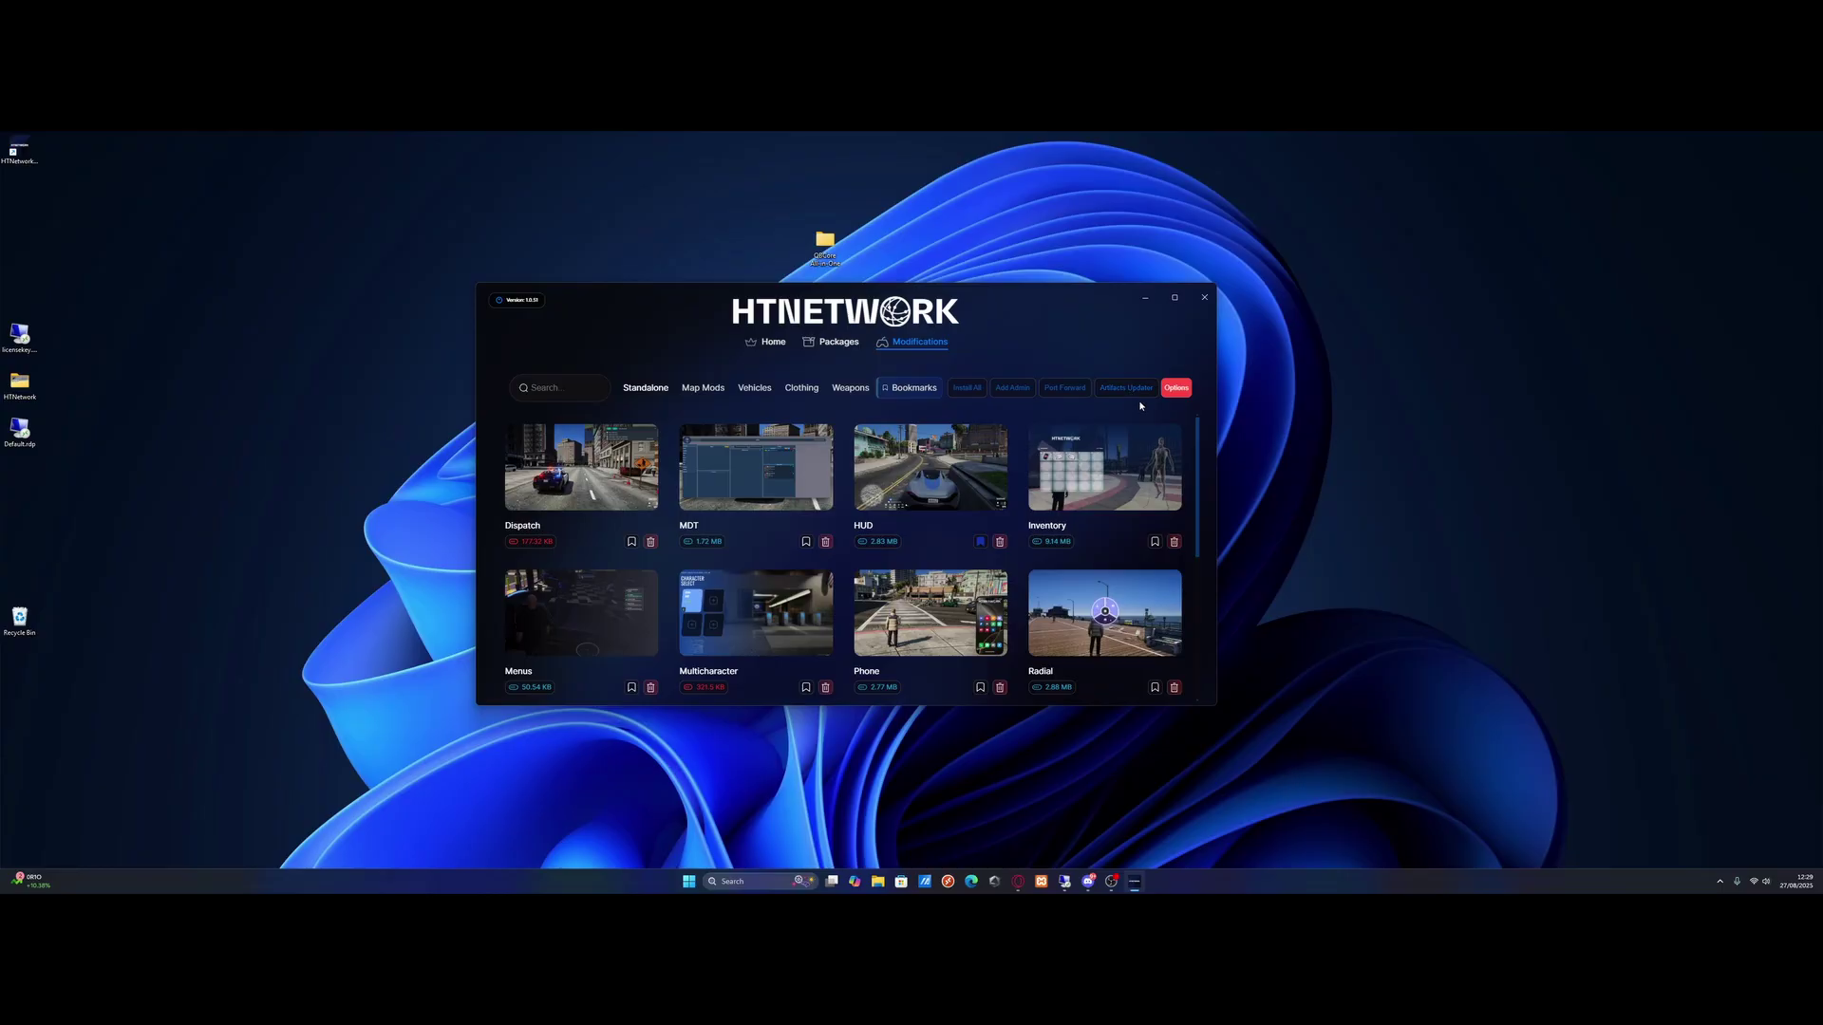
# - Close HTNetwork and open server.cfg from QBCore All-in-One > server-data
pyautogui.click(1201, 299)
pyautogui.moveTo(825, 242); pyautogui.dragTo(866, 429)
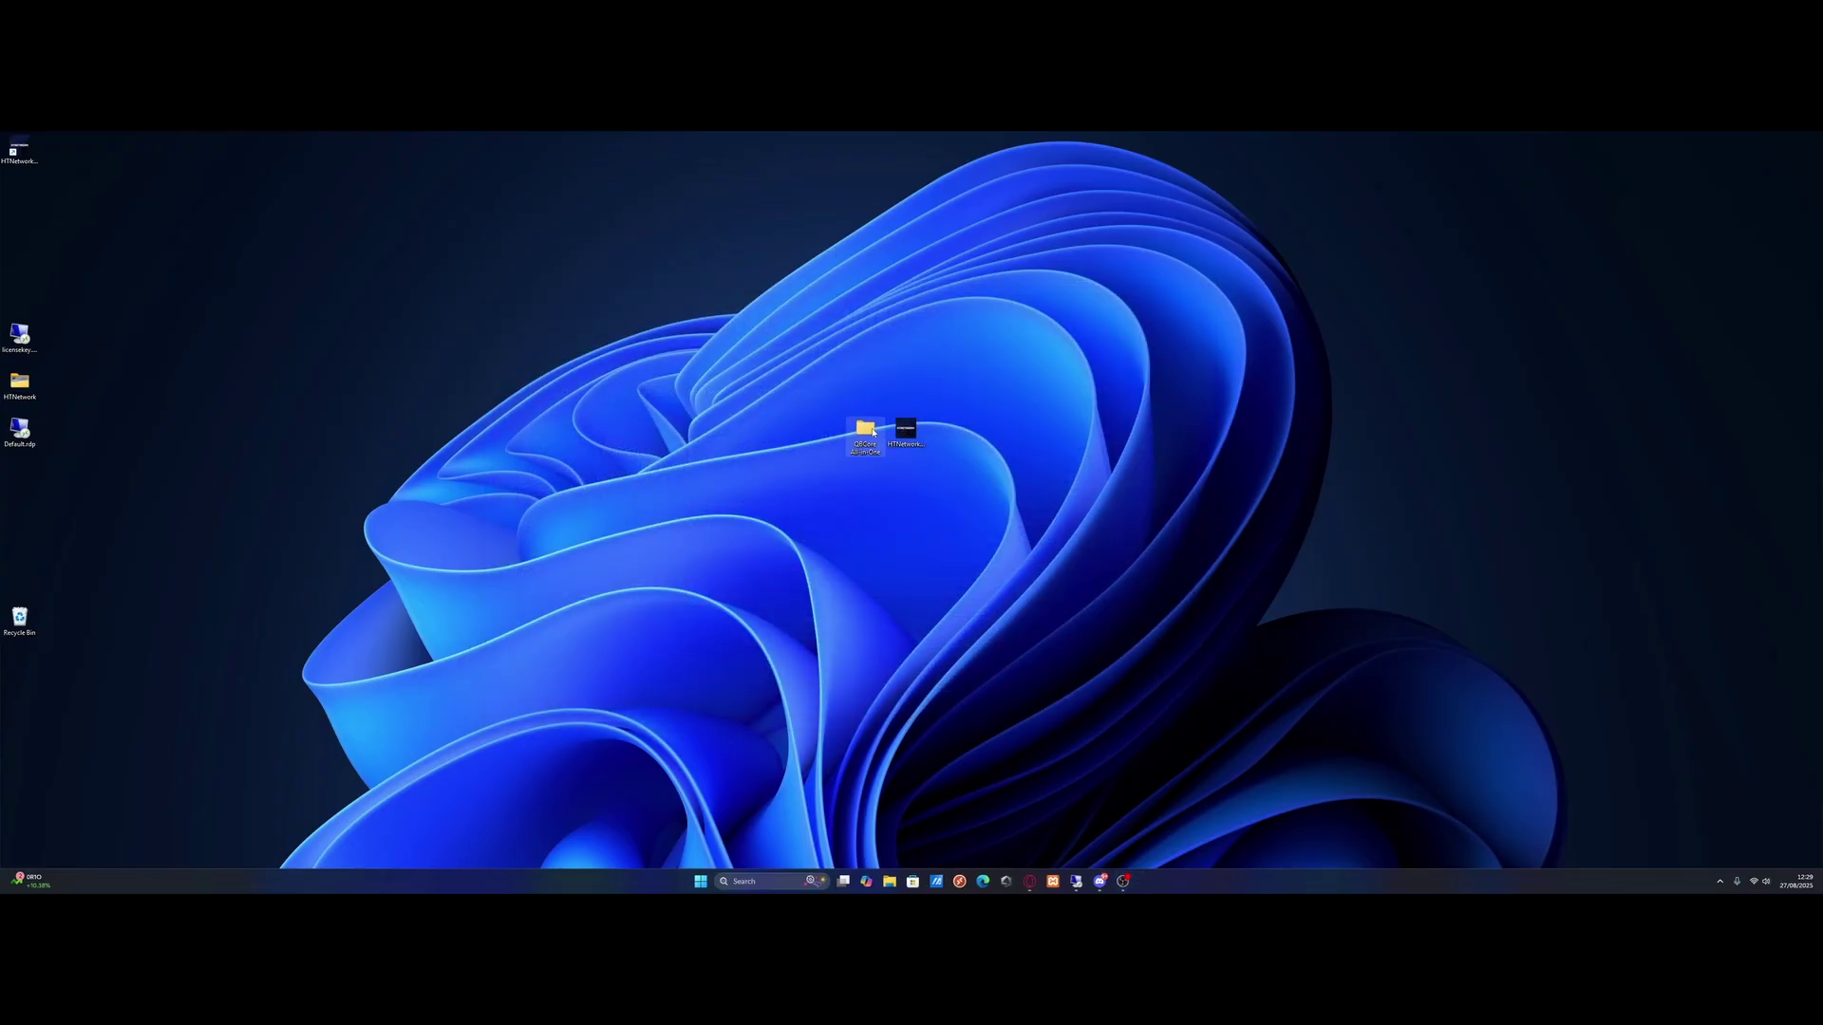
pyautogui.doubleClick(866, 429)
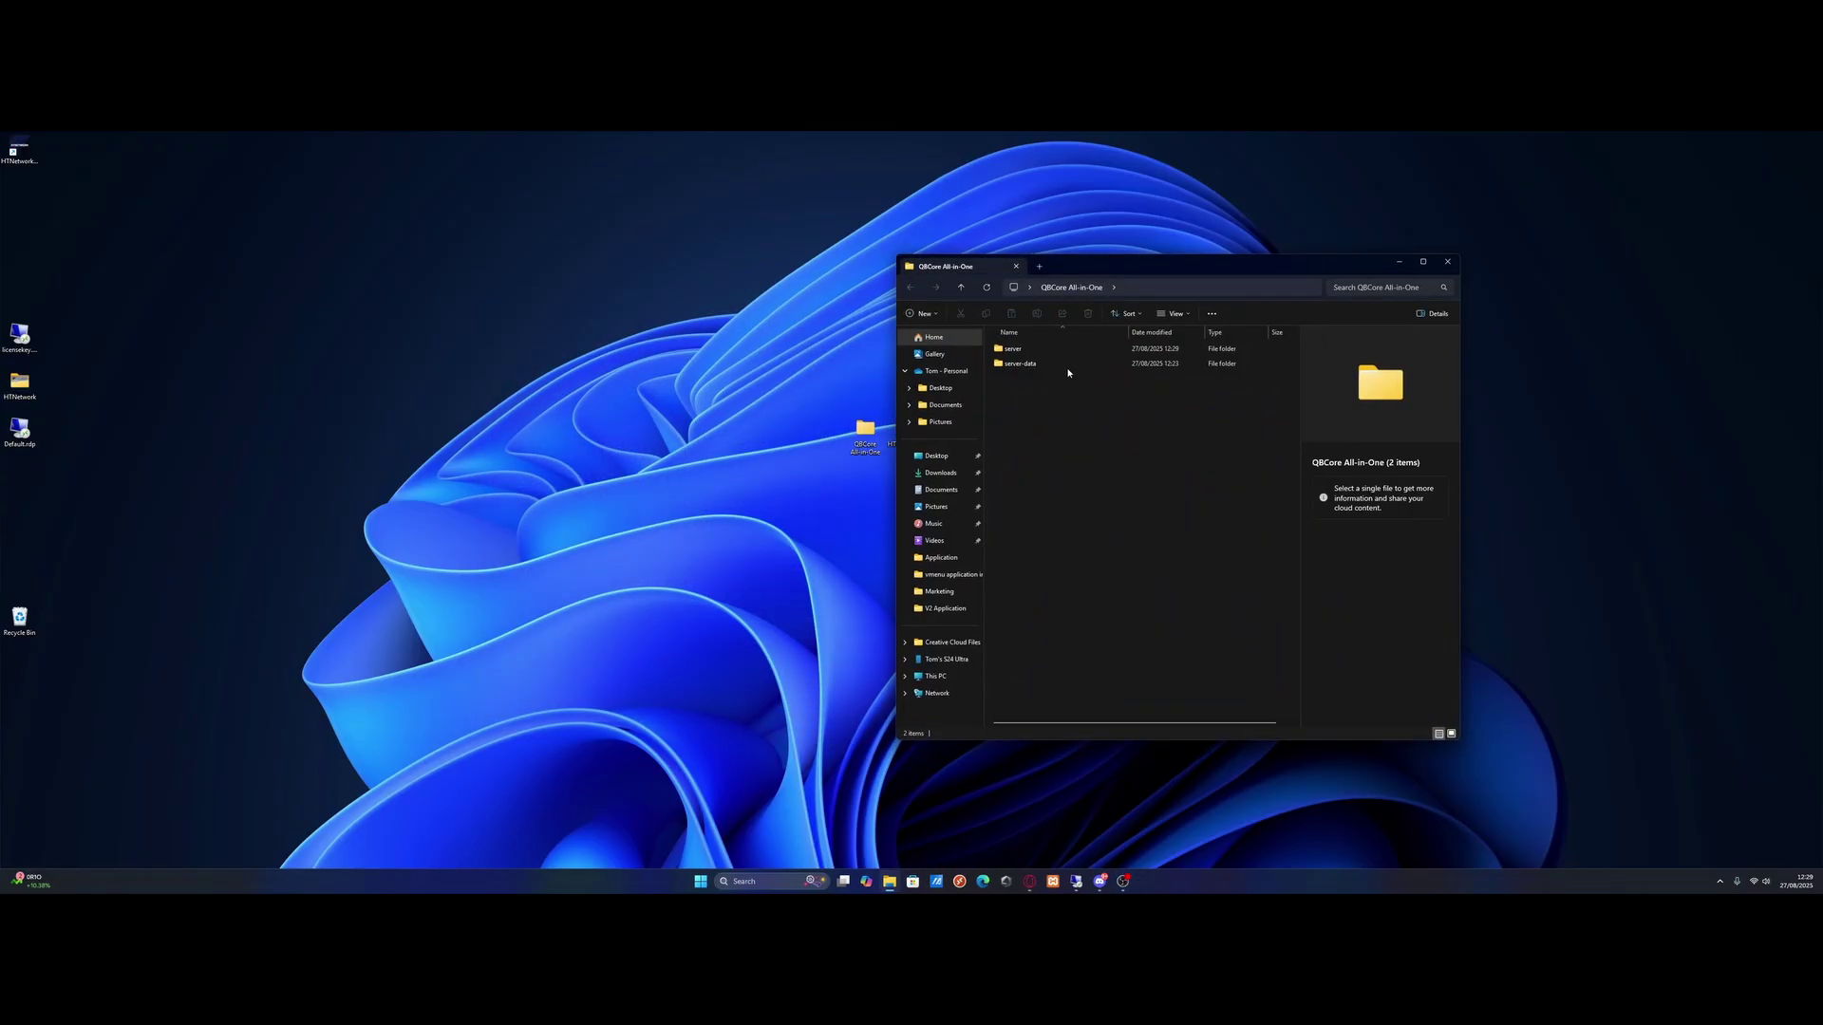
pyautogui.doubleClick(1067, 367)
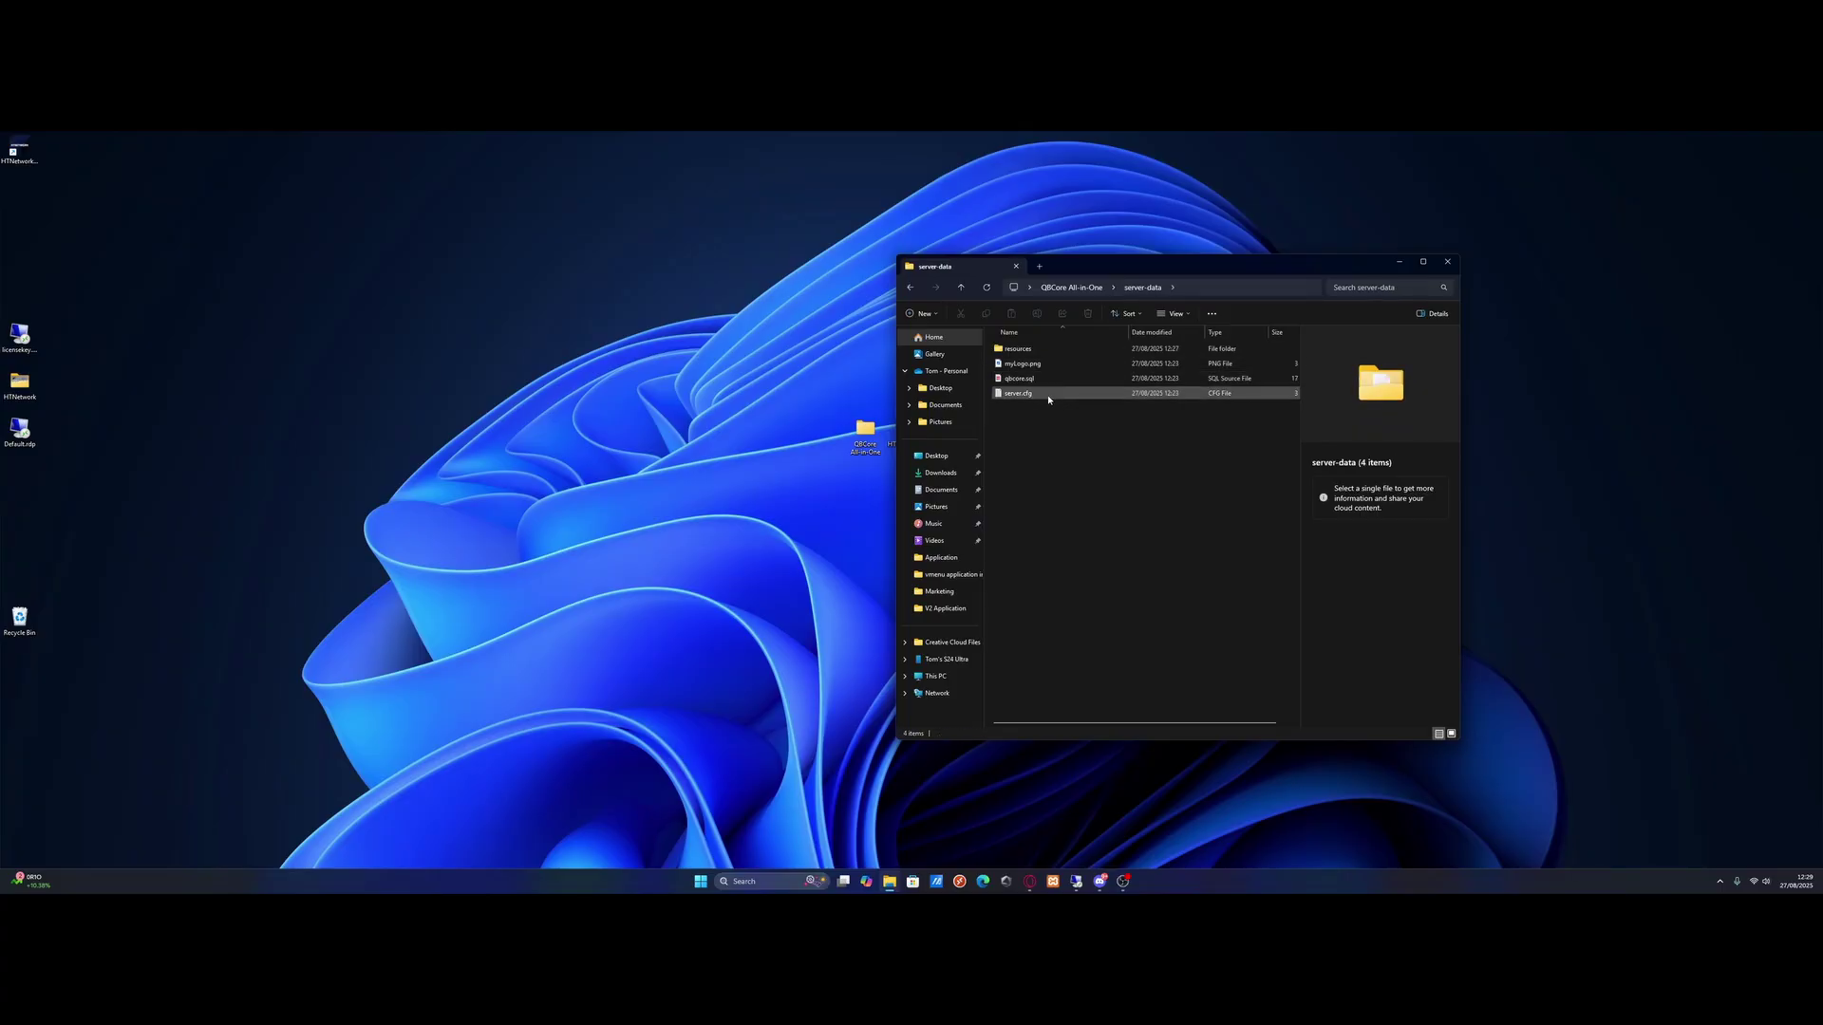
pyautogui.doubleClick(1049, 397)
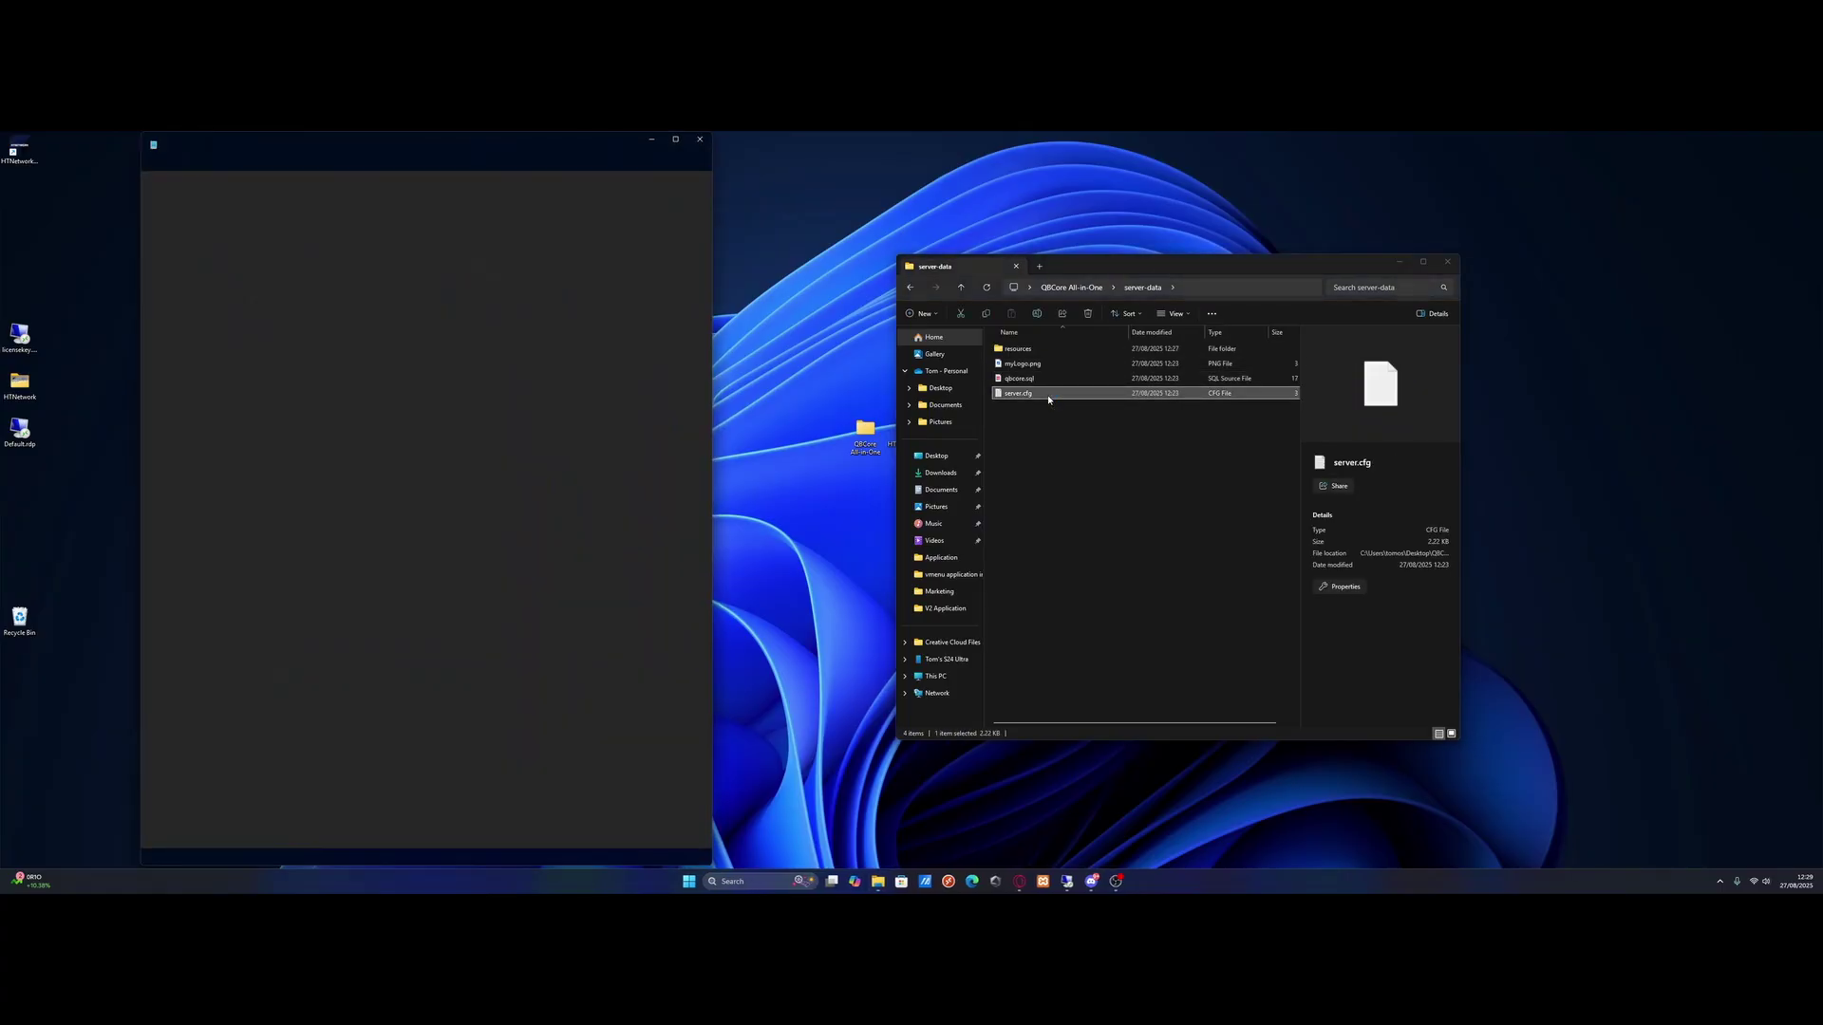
# - Place Notepad beside the file list and put the cursor in the empty sv_licenseKey value
pyautogui.moveTo(648, 154); pyautogui.dragTo(891, 150)
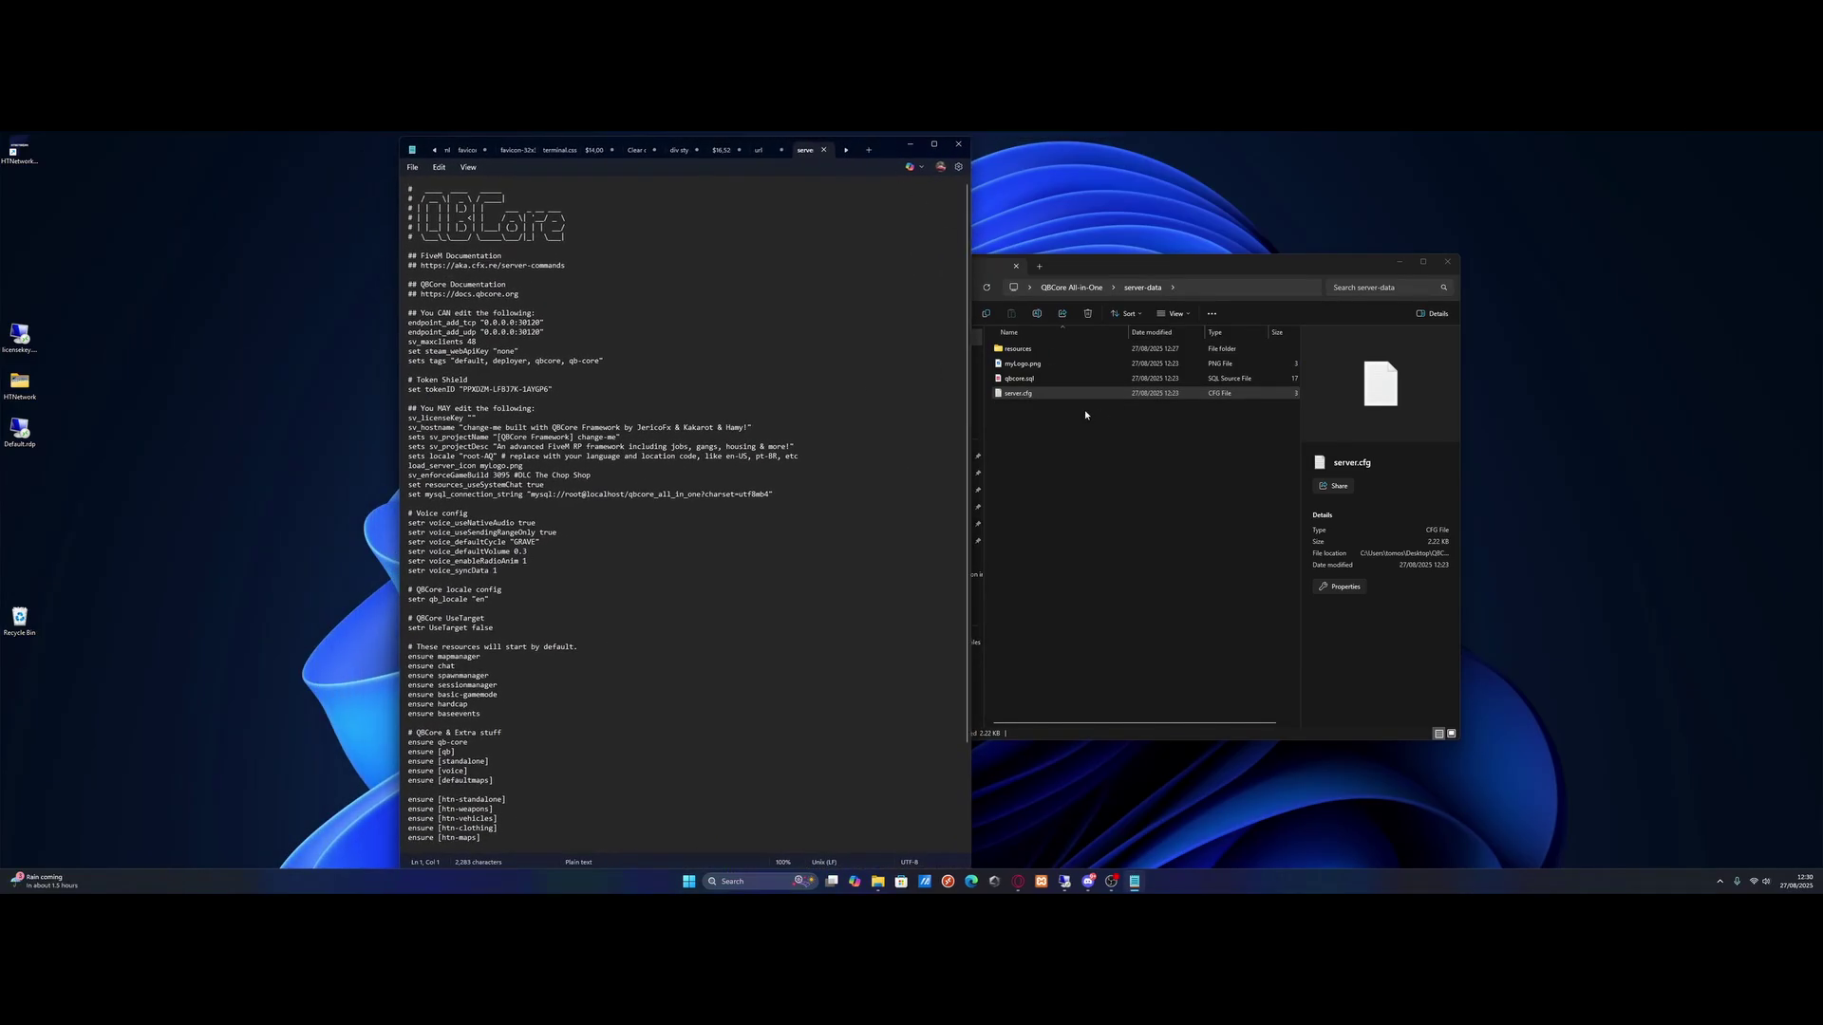
pyautogui.scroll(-2, 552, 373)
pyautogui.scroll(-2, 546, 371)
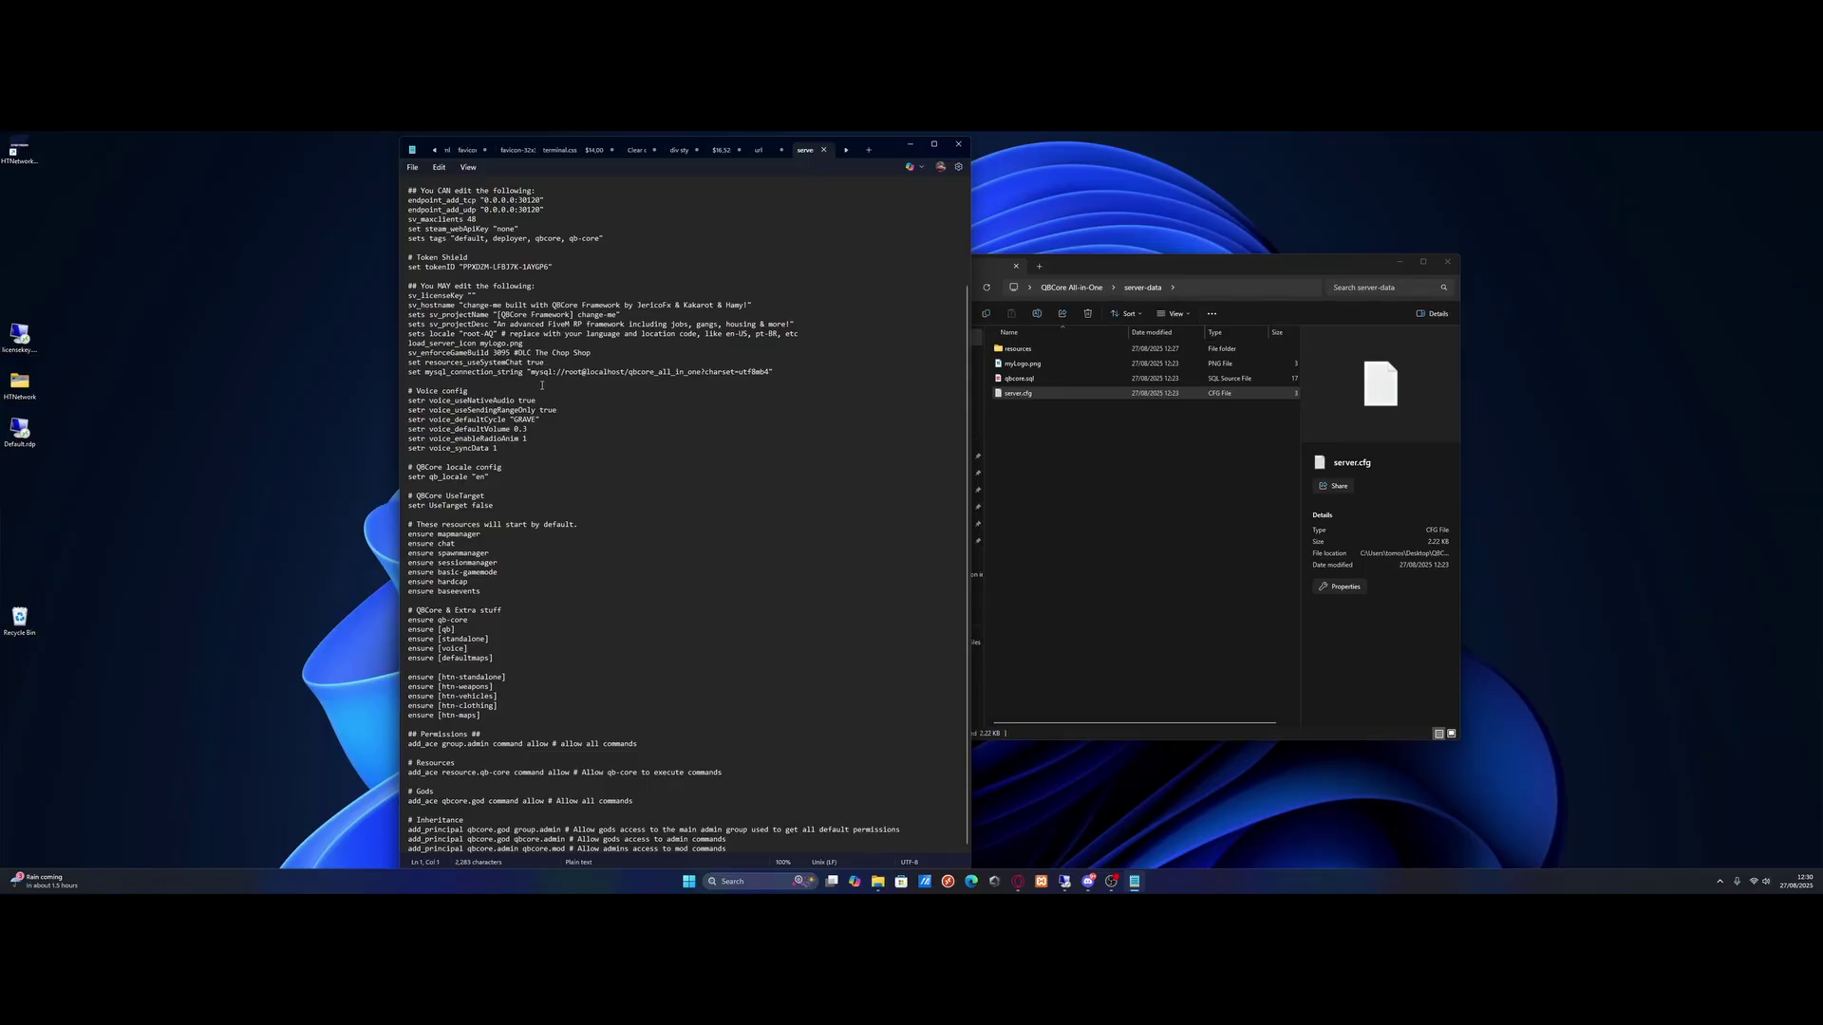
pyautogui.scroll(4, 666, 497)
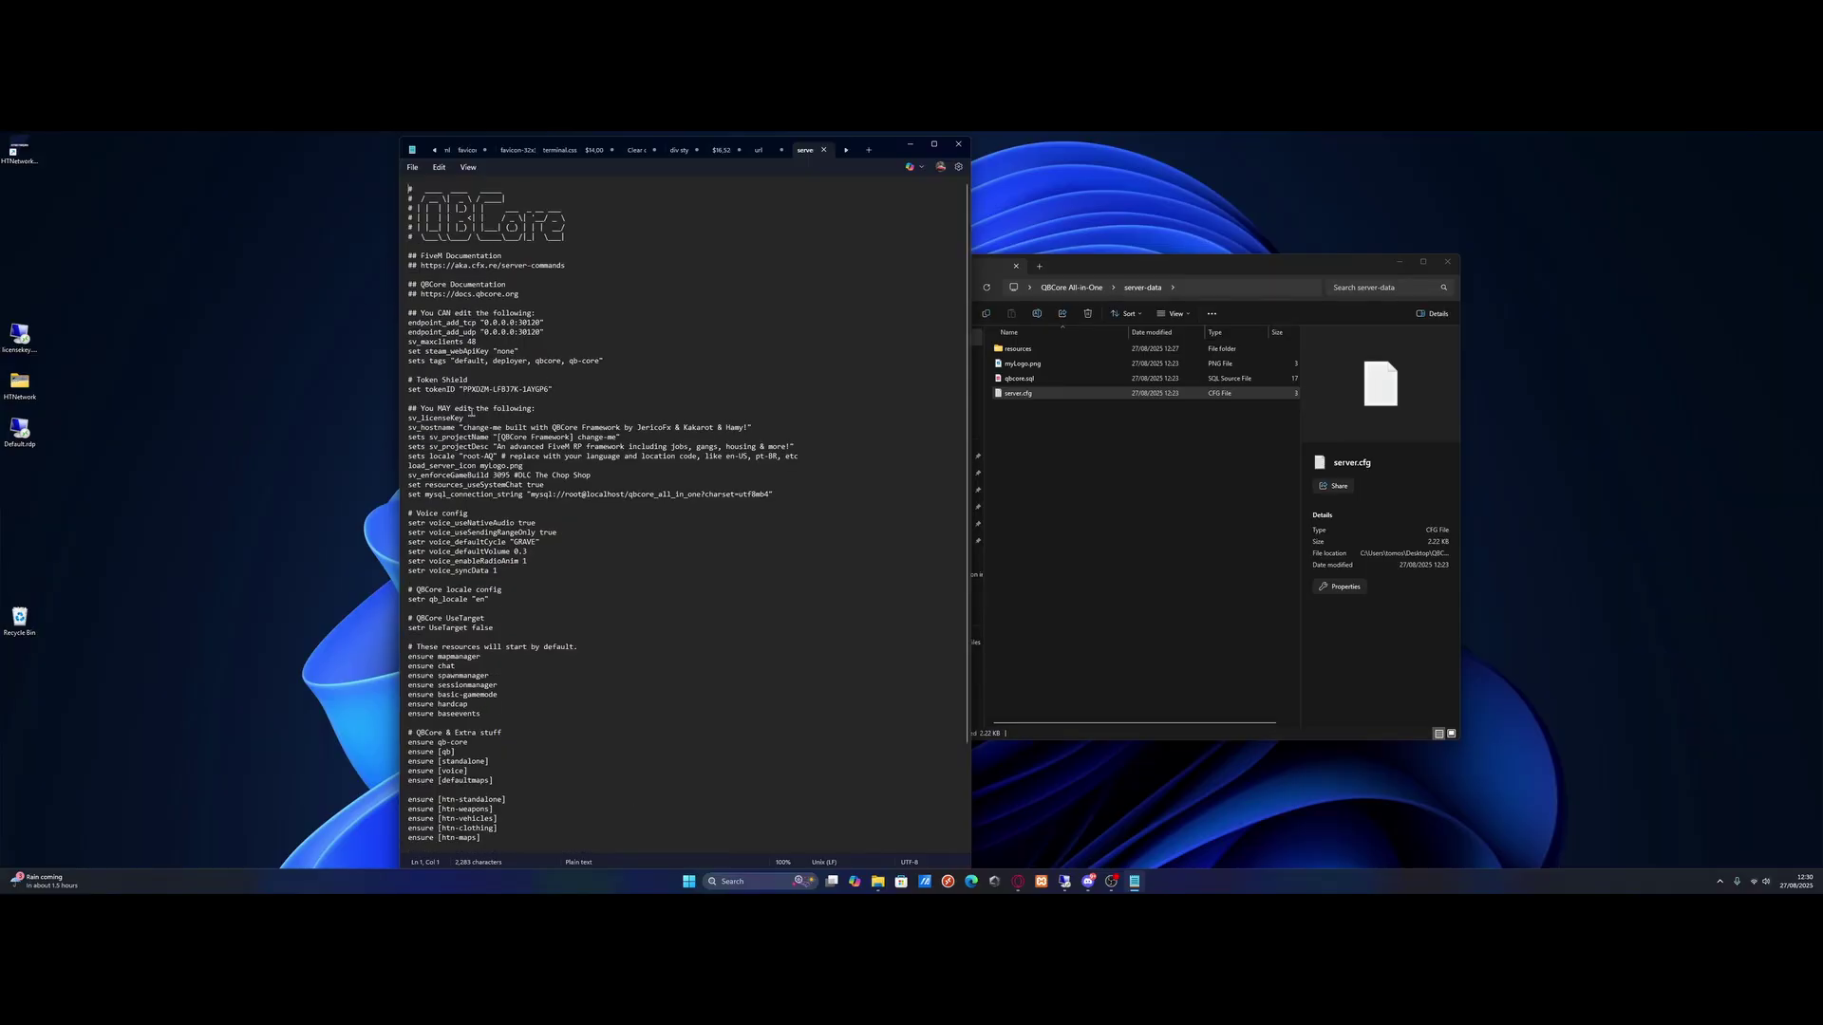
pyautogui.click(472, 418)
# - Paste the license key into sv_licenseKey, save server.cfg, and close Notepad
pyautogui.hotkey('ctrl', 'v')
pyautogui.hotkey('ctrl', 's')
pyautogui.click(412, 167)
pyautogui.click(958, 145)
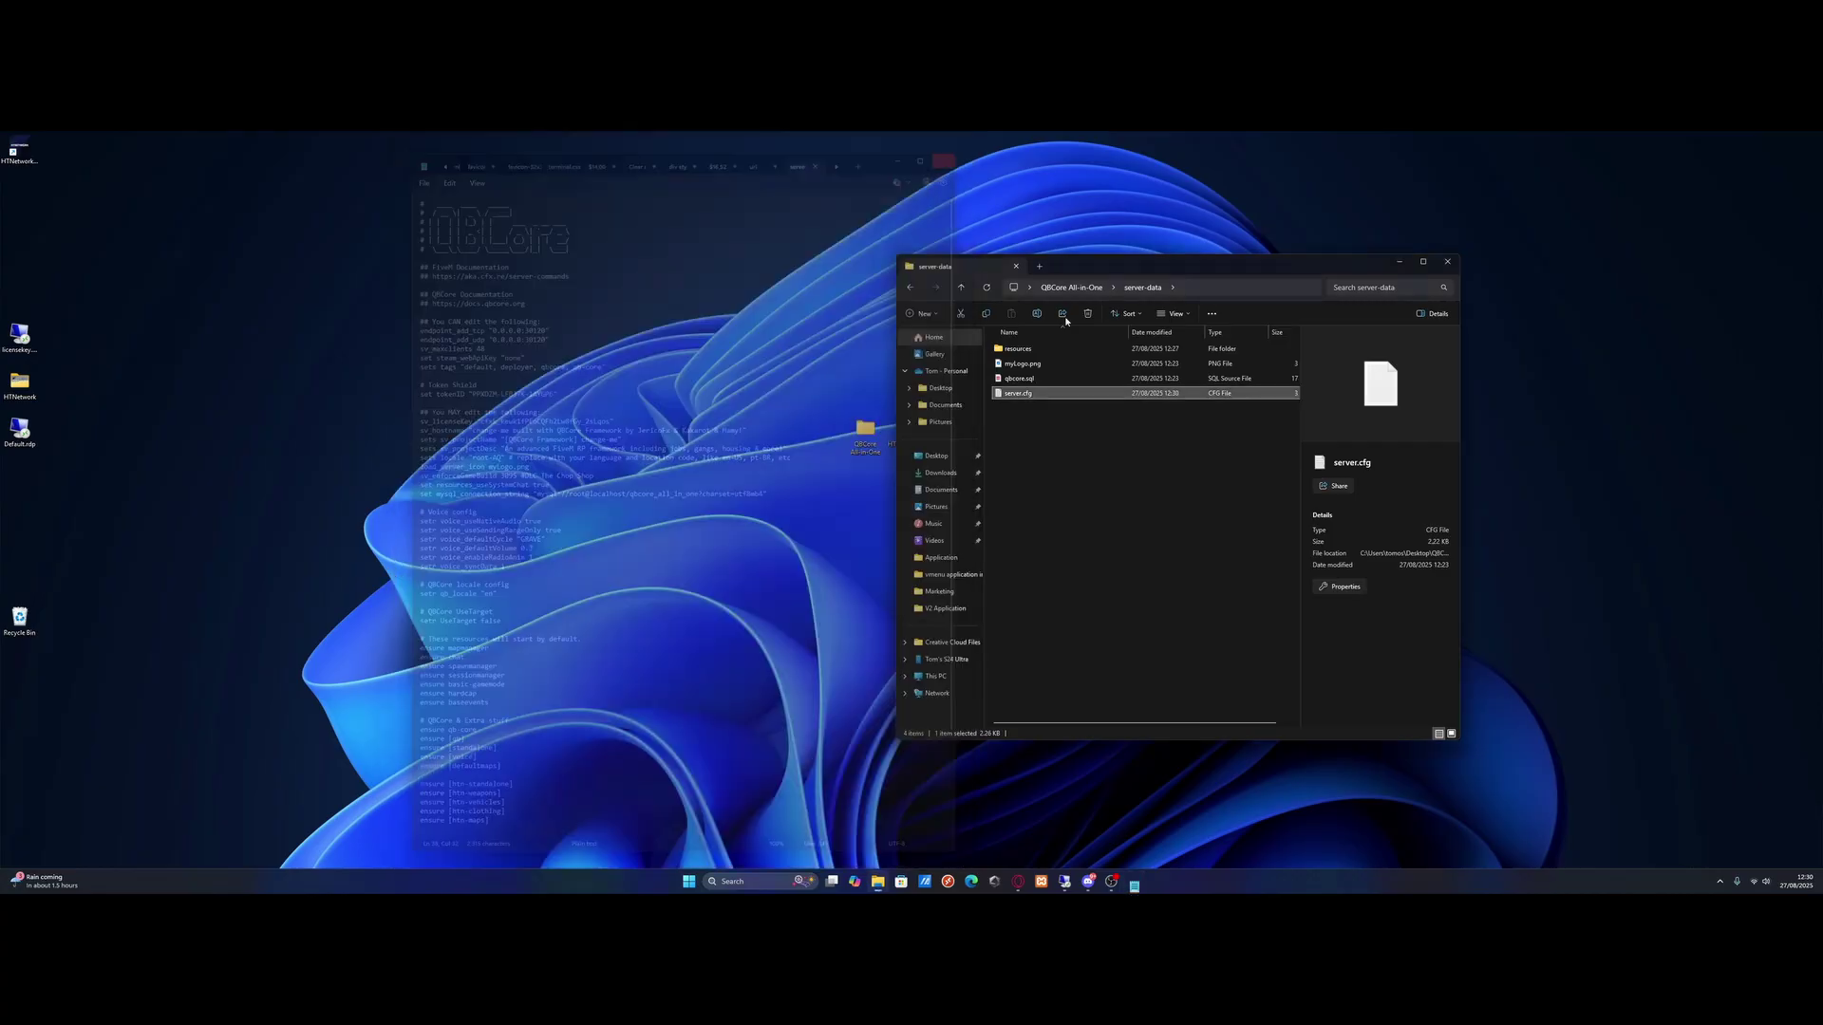
pyautogui.click(1155, 507)
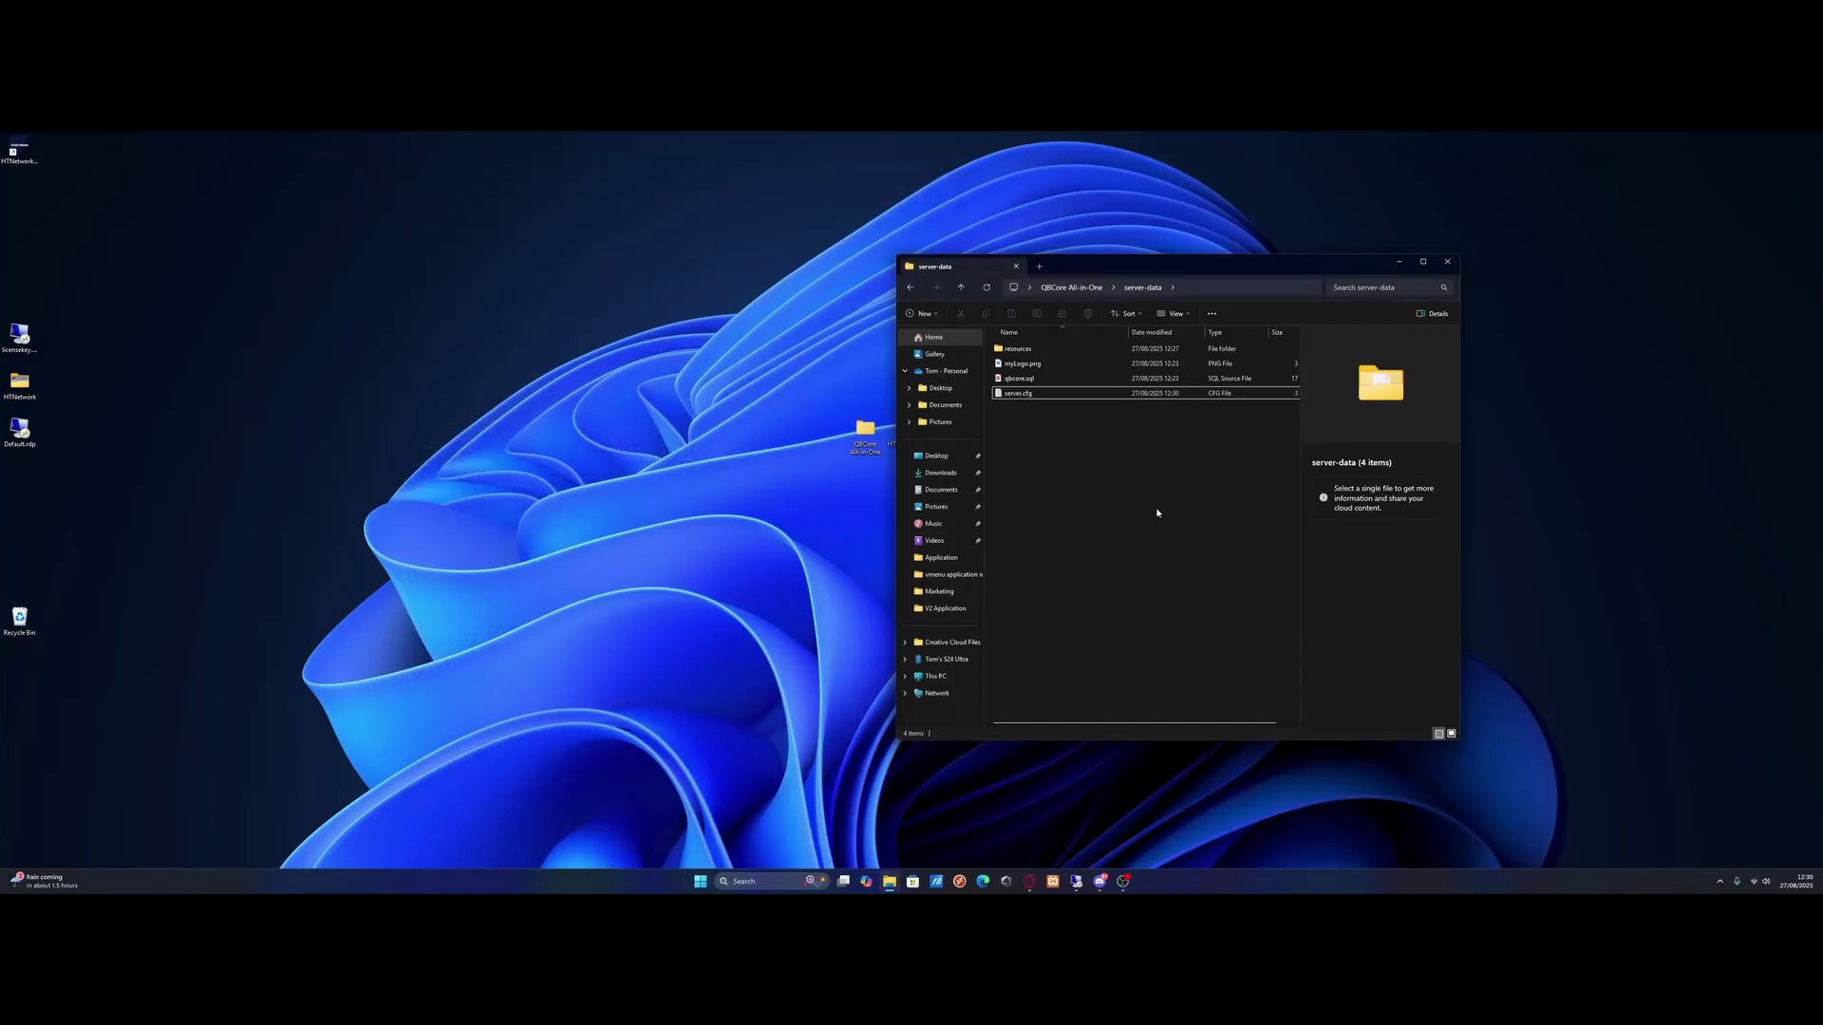
# - Go back to QBCore All-in-One and launch FXServer.exe from its server folder
pyautogui.click(1089, 287)
pyautogui.click(1097, 433)
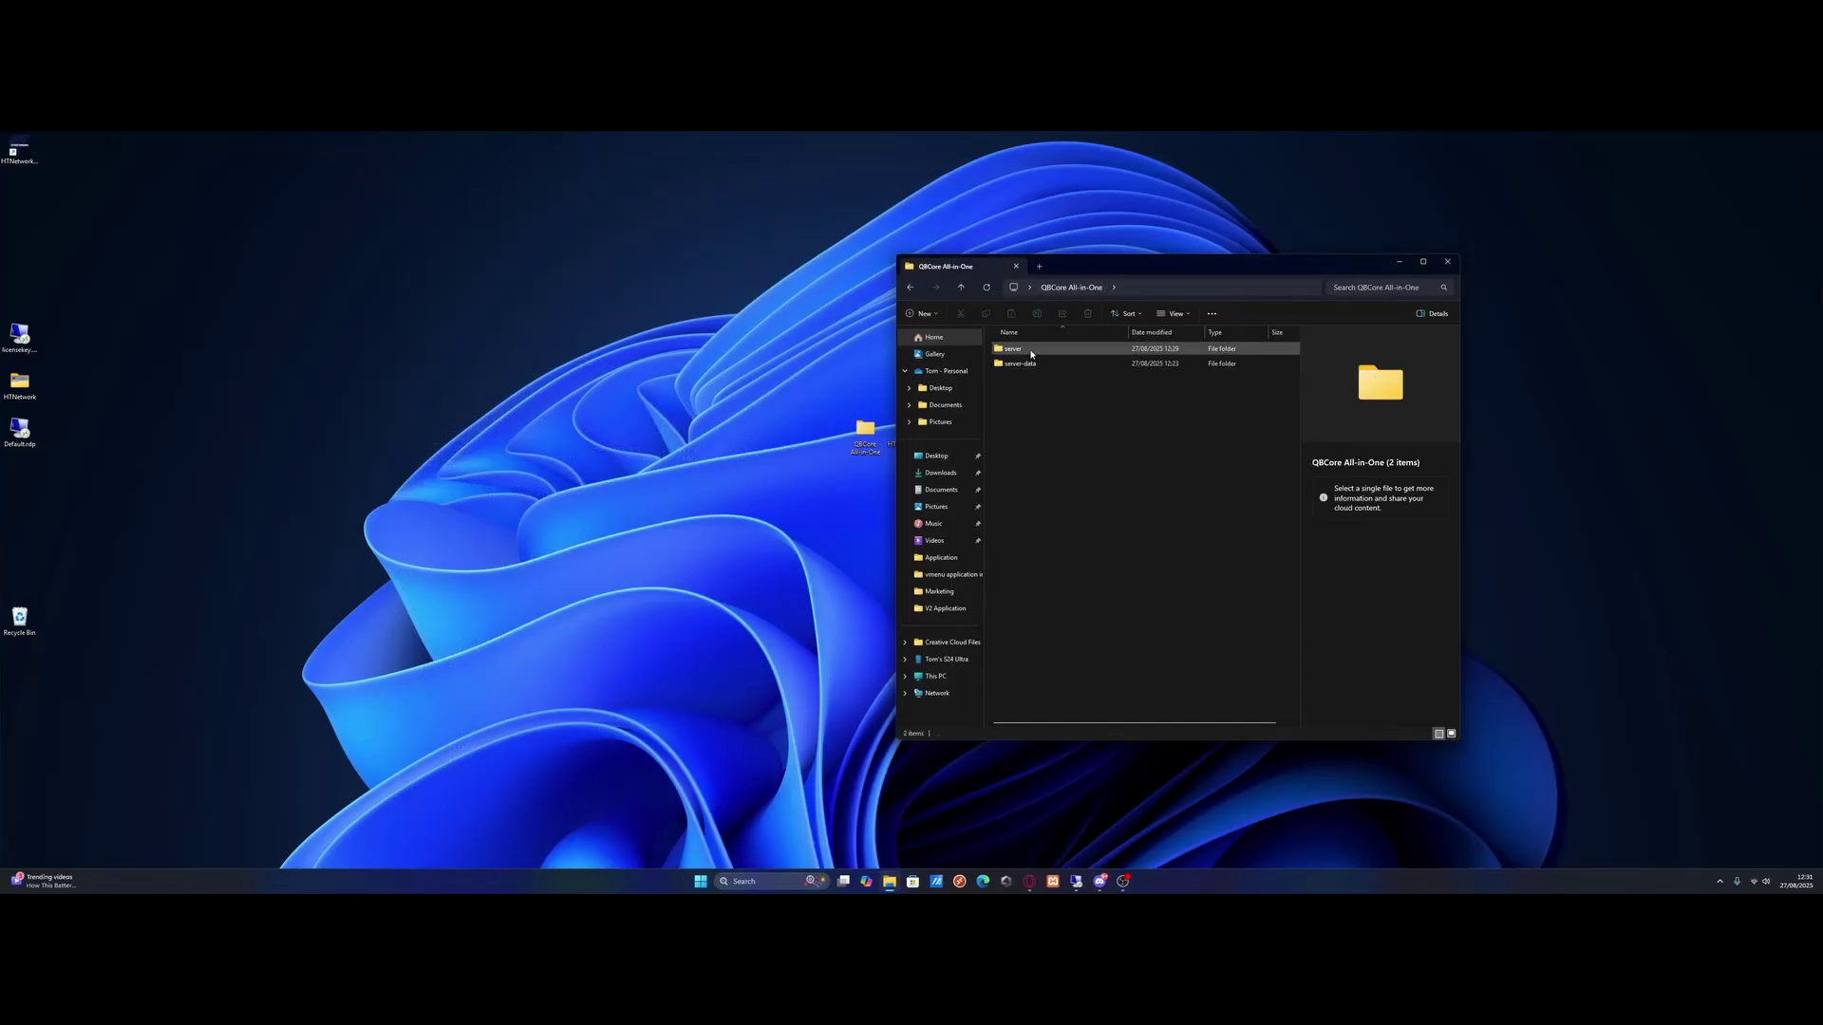
pyautogui.doubleClick(1032, 353)
pyautogui.scroll(-5, 1049, 389)
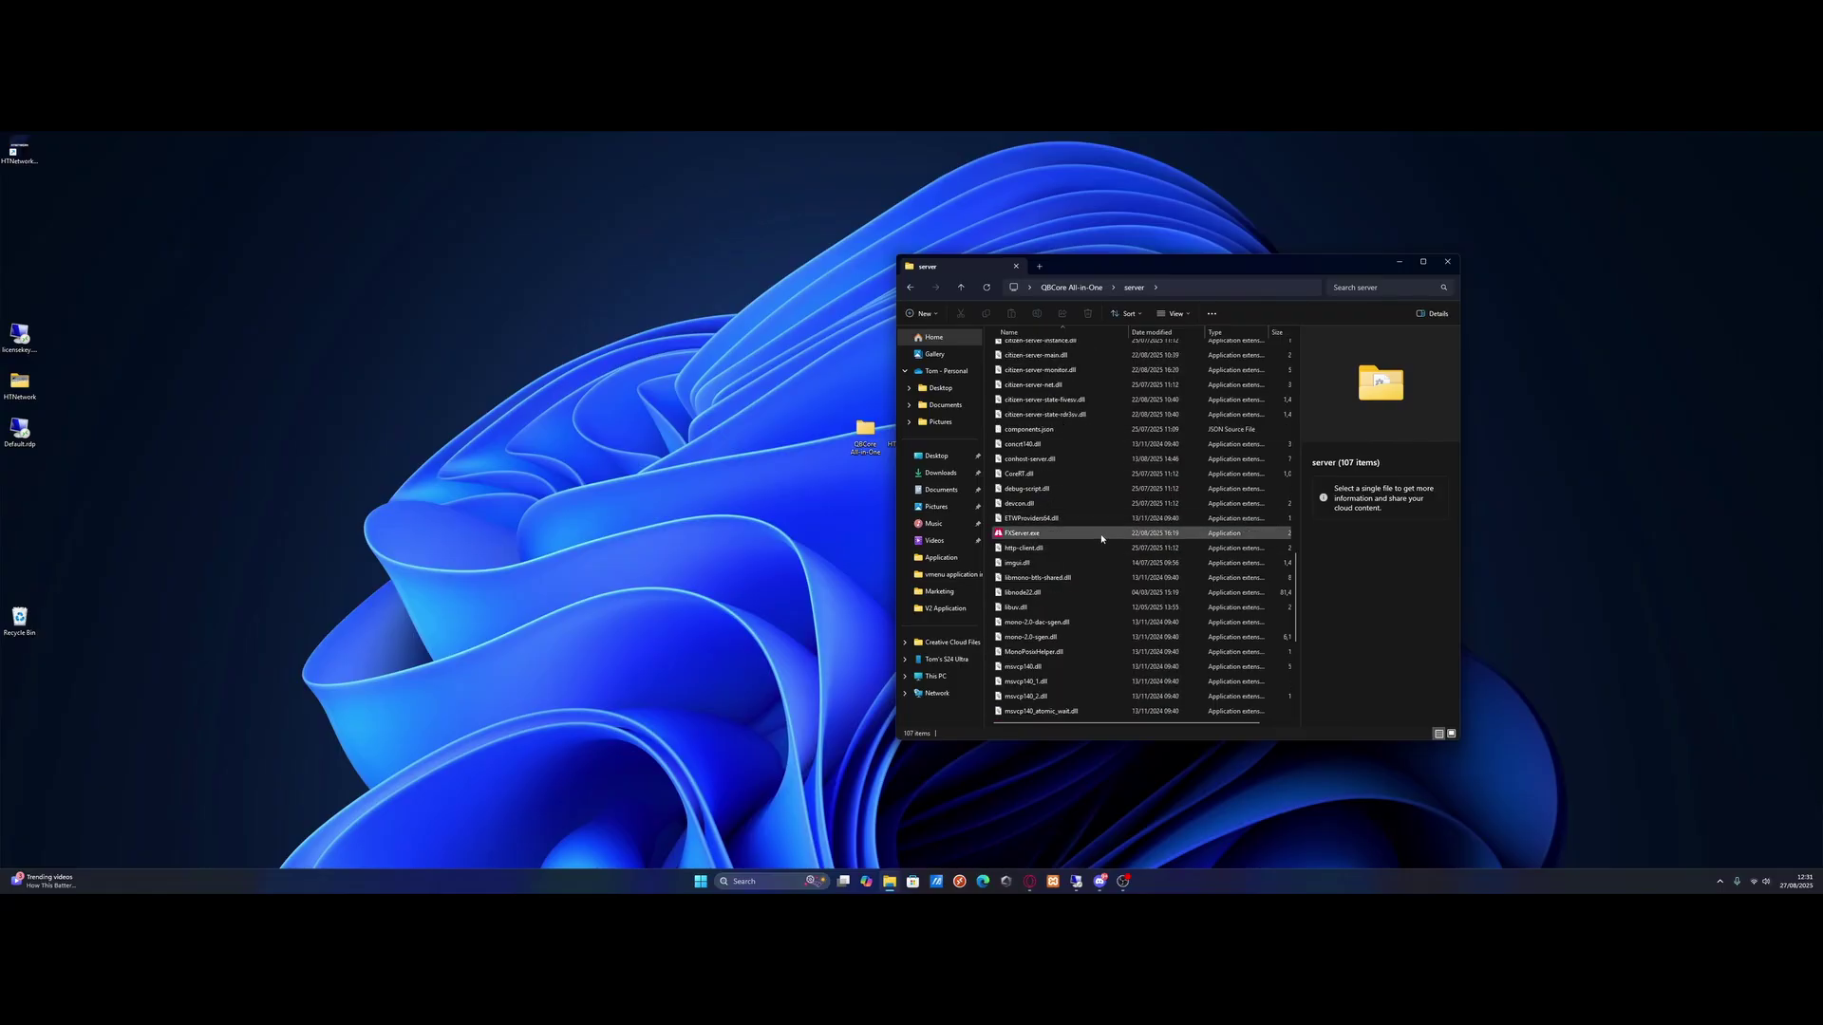
pyautogui.doubleClick(1101, 535)
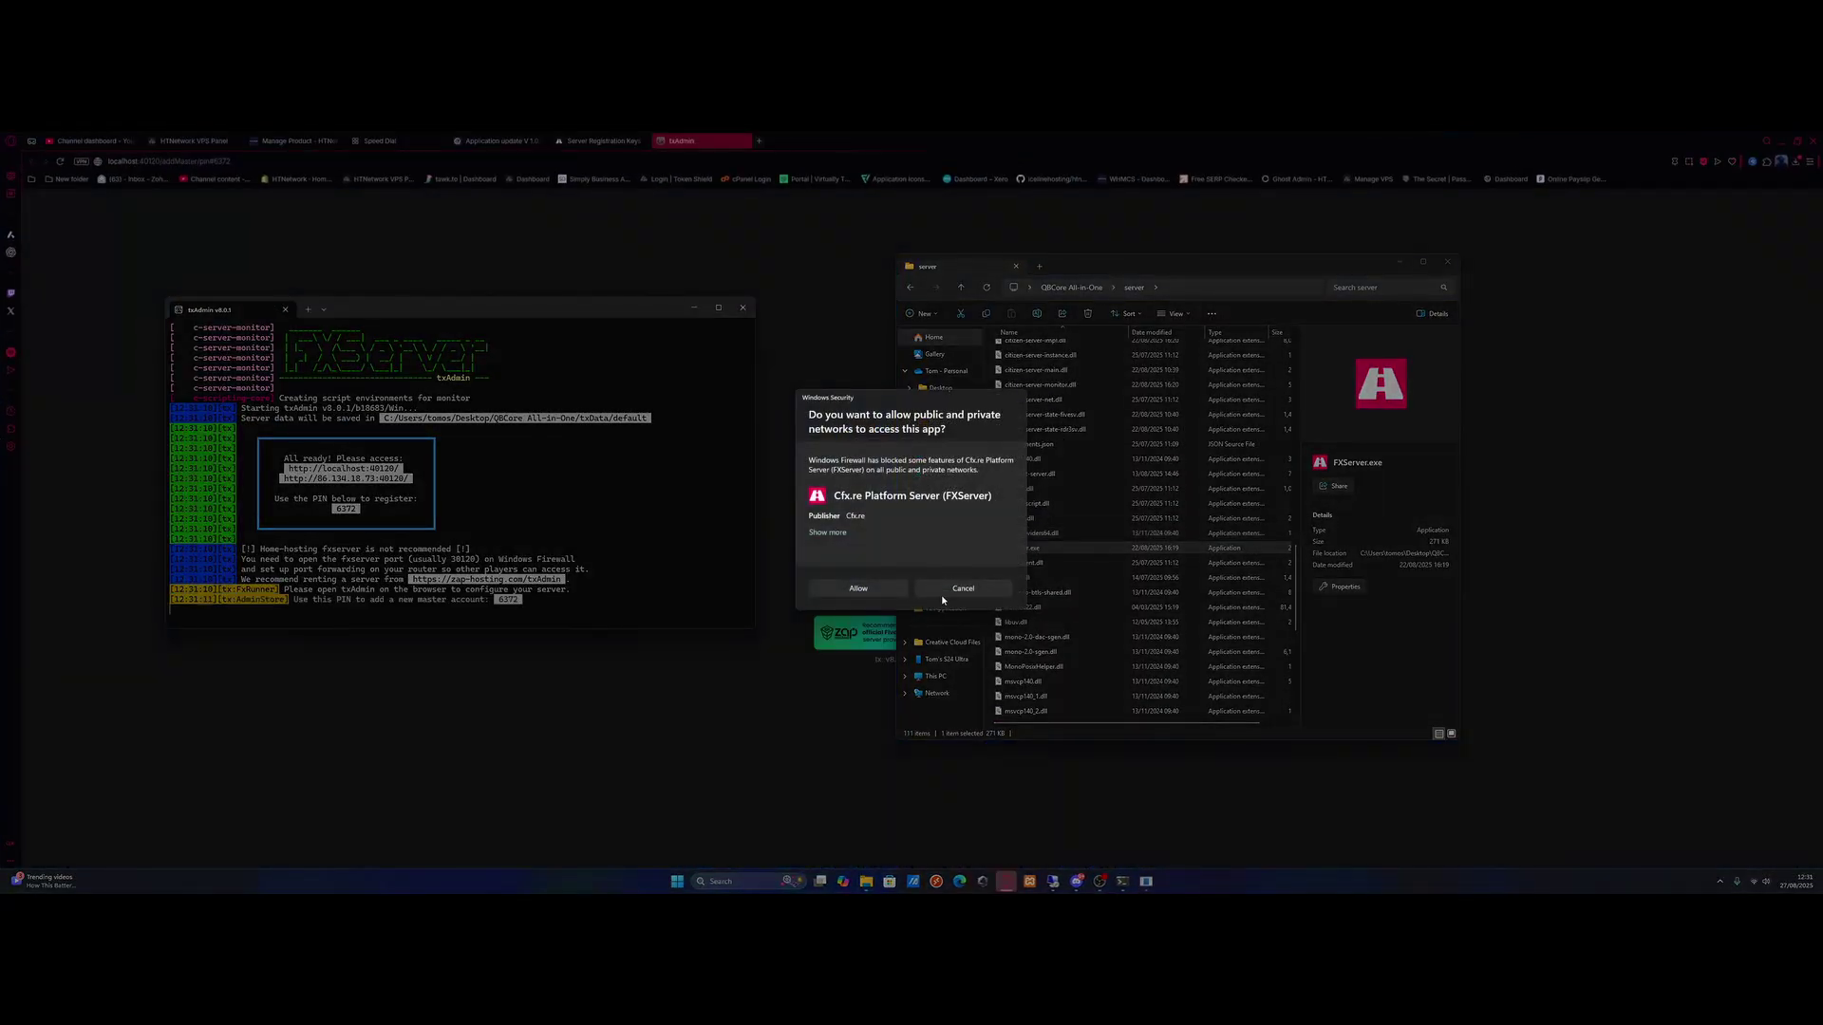
# - Dismiss the firewall prompt and link the Cfx.re account to txAdmin with the PIN
pyautogui.click(858, 588)
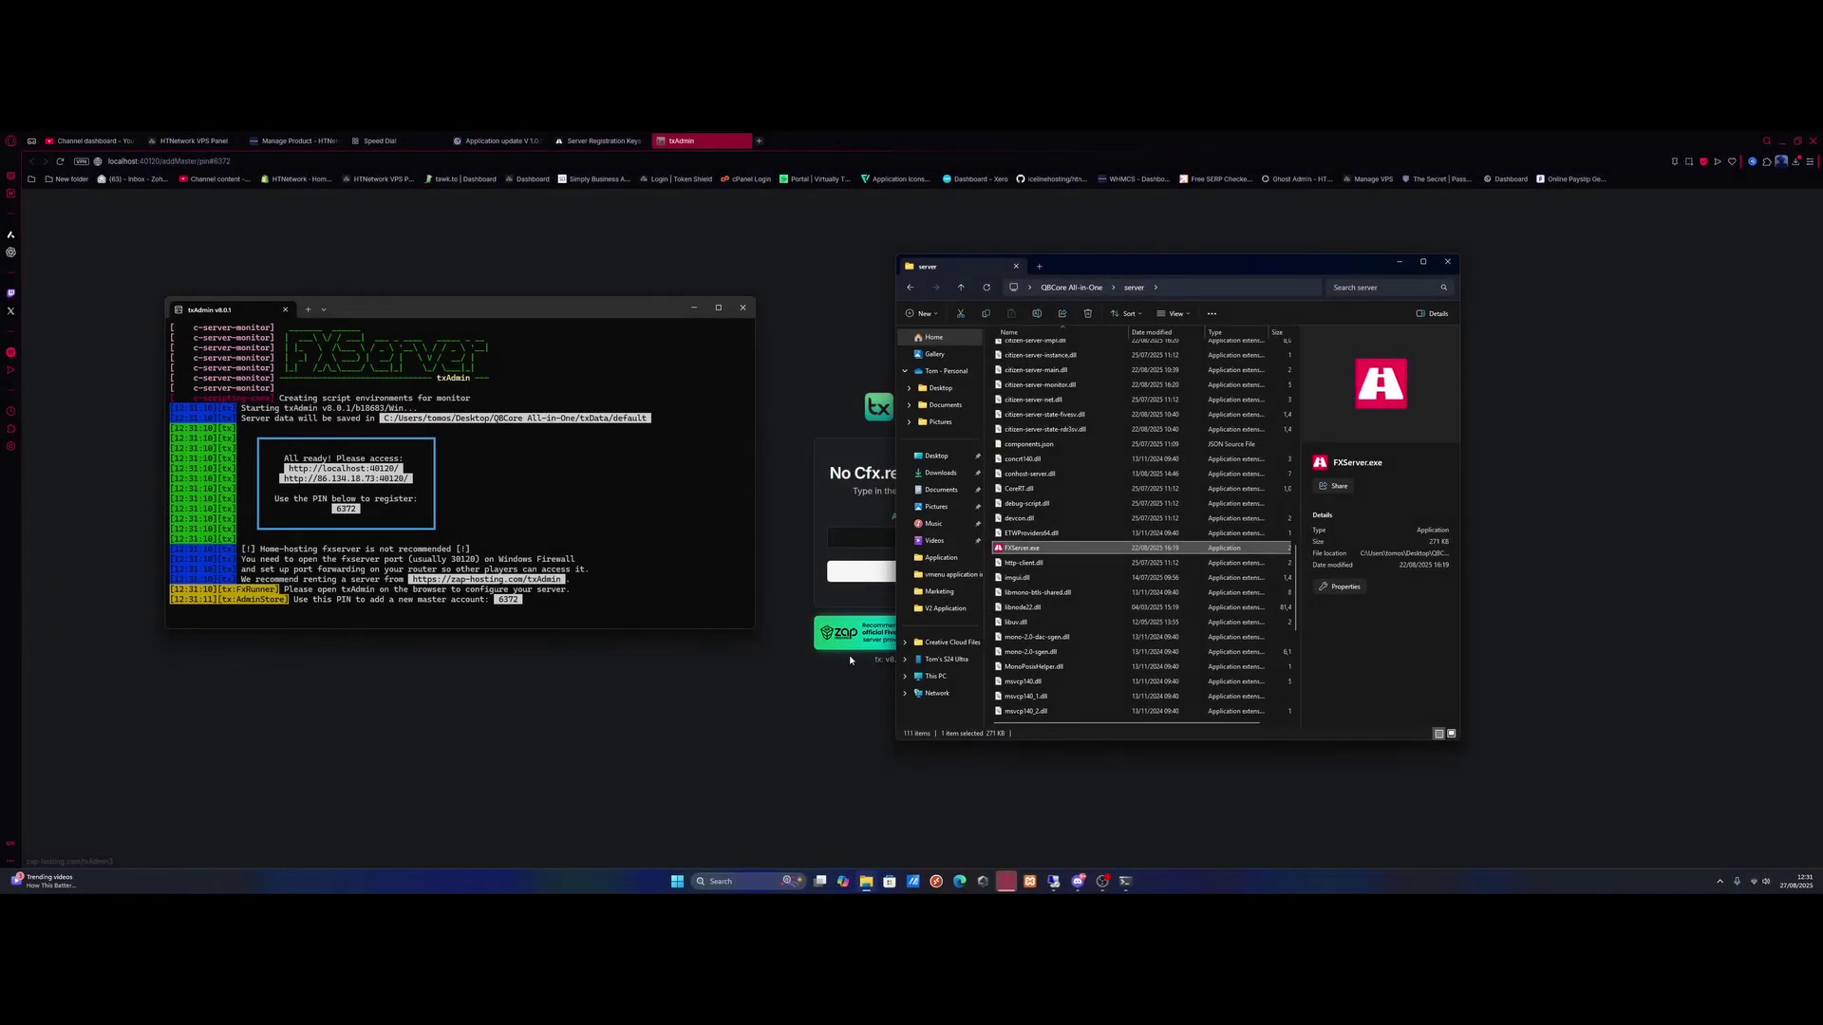
pyautogui.click(773, 644)
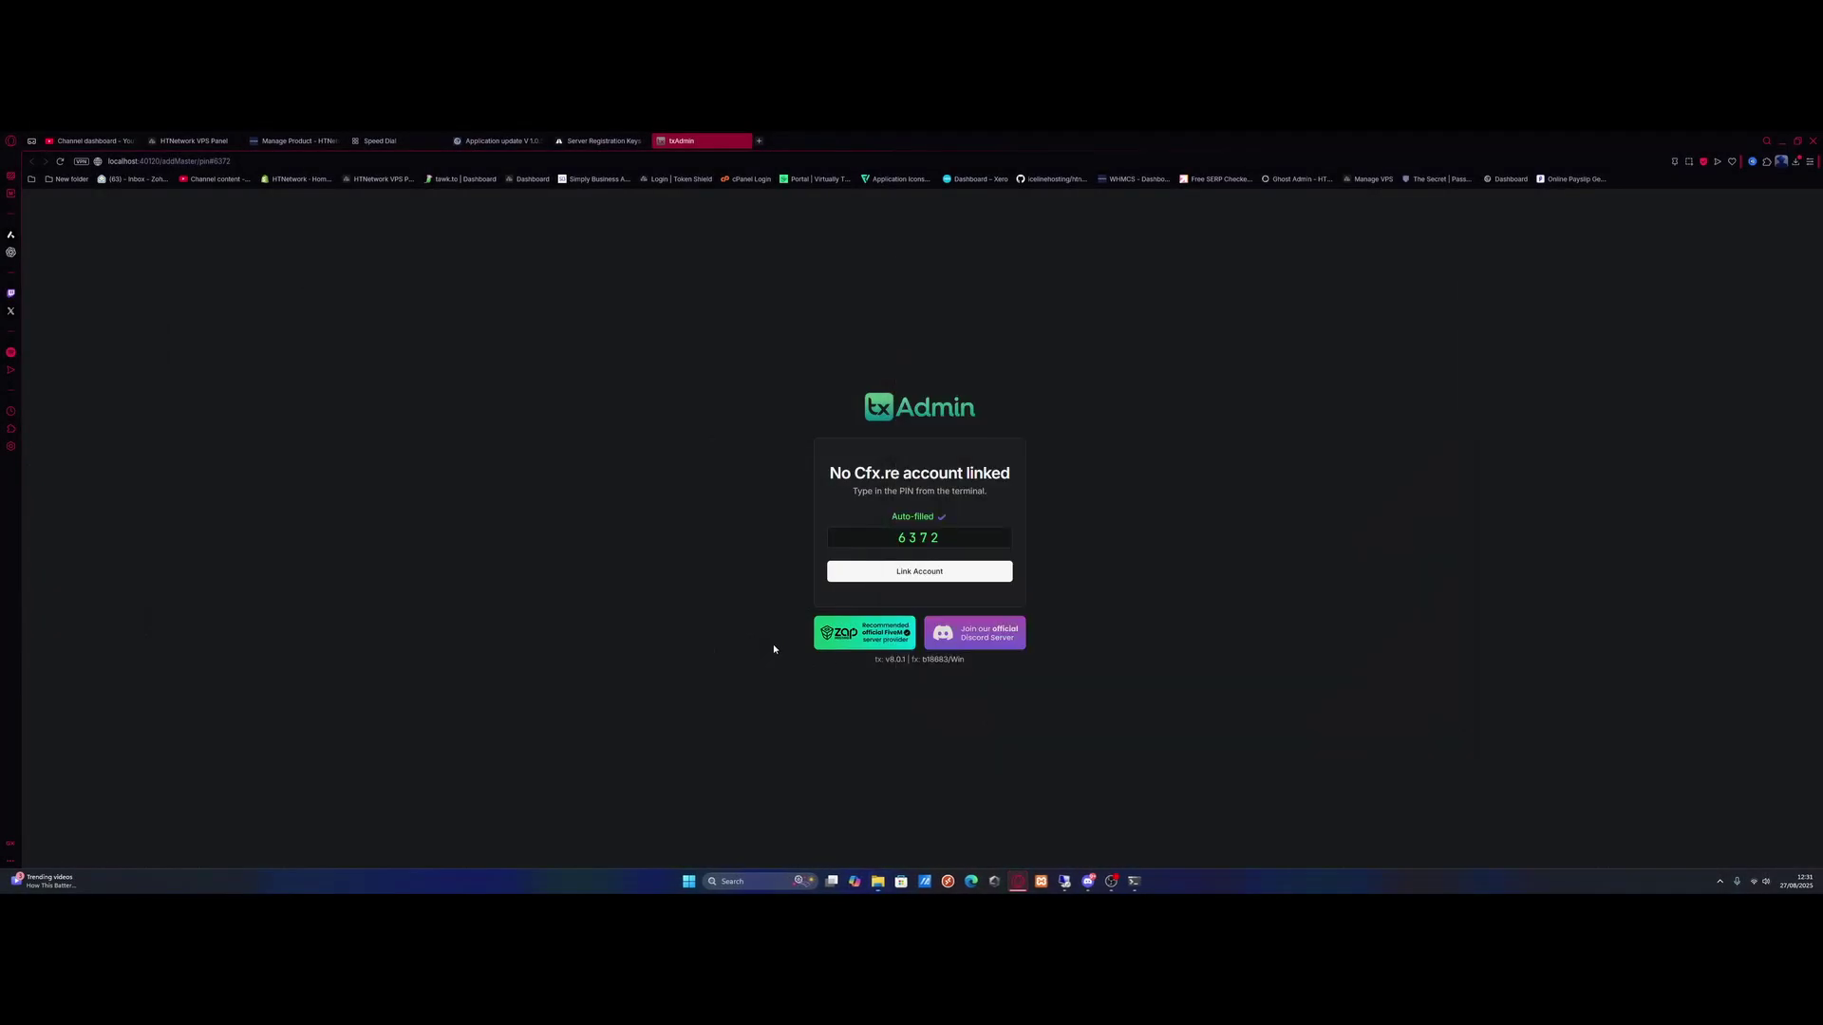
pyautogui.click(929, 574)
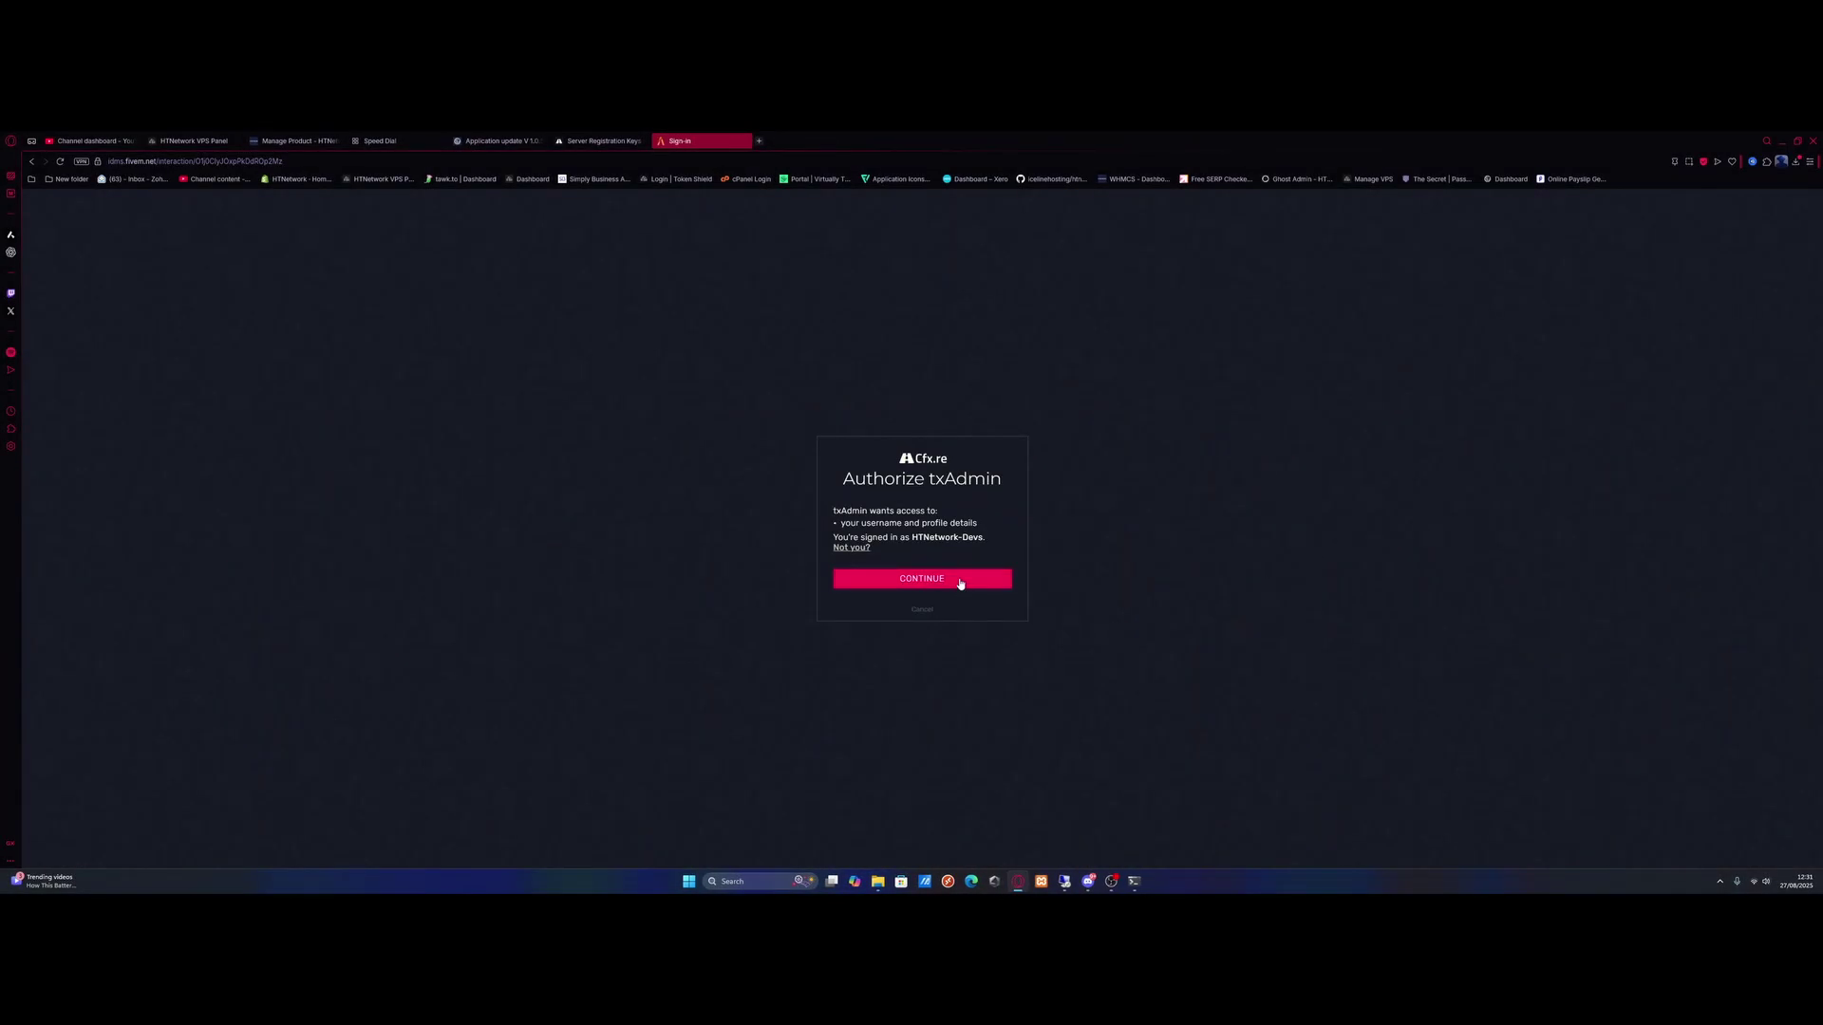
pyautogui.click(959, 581)
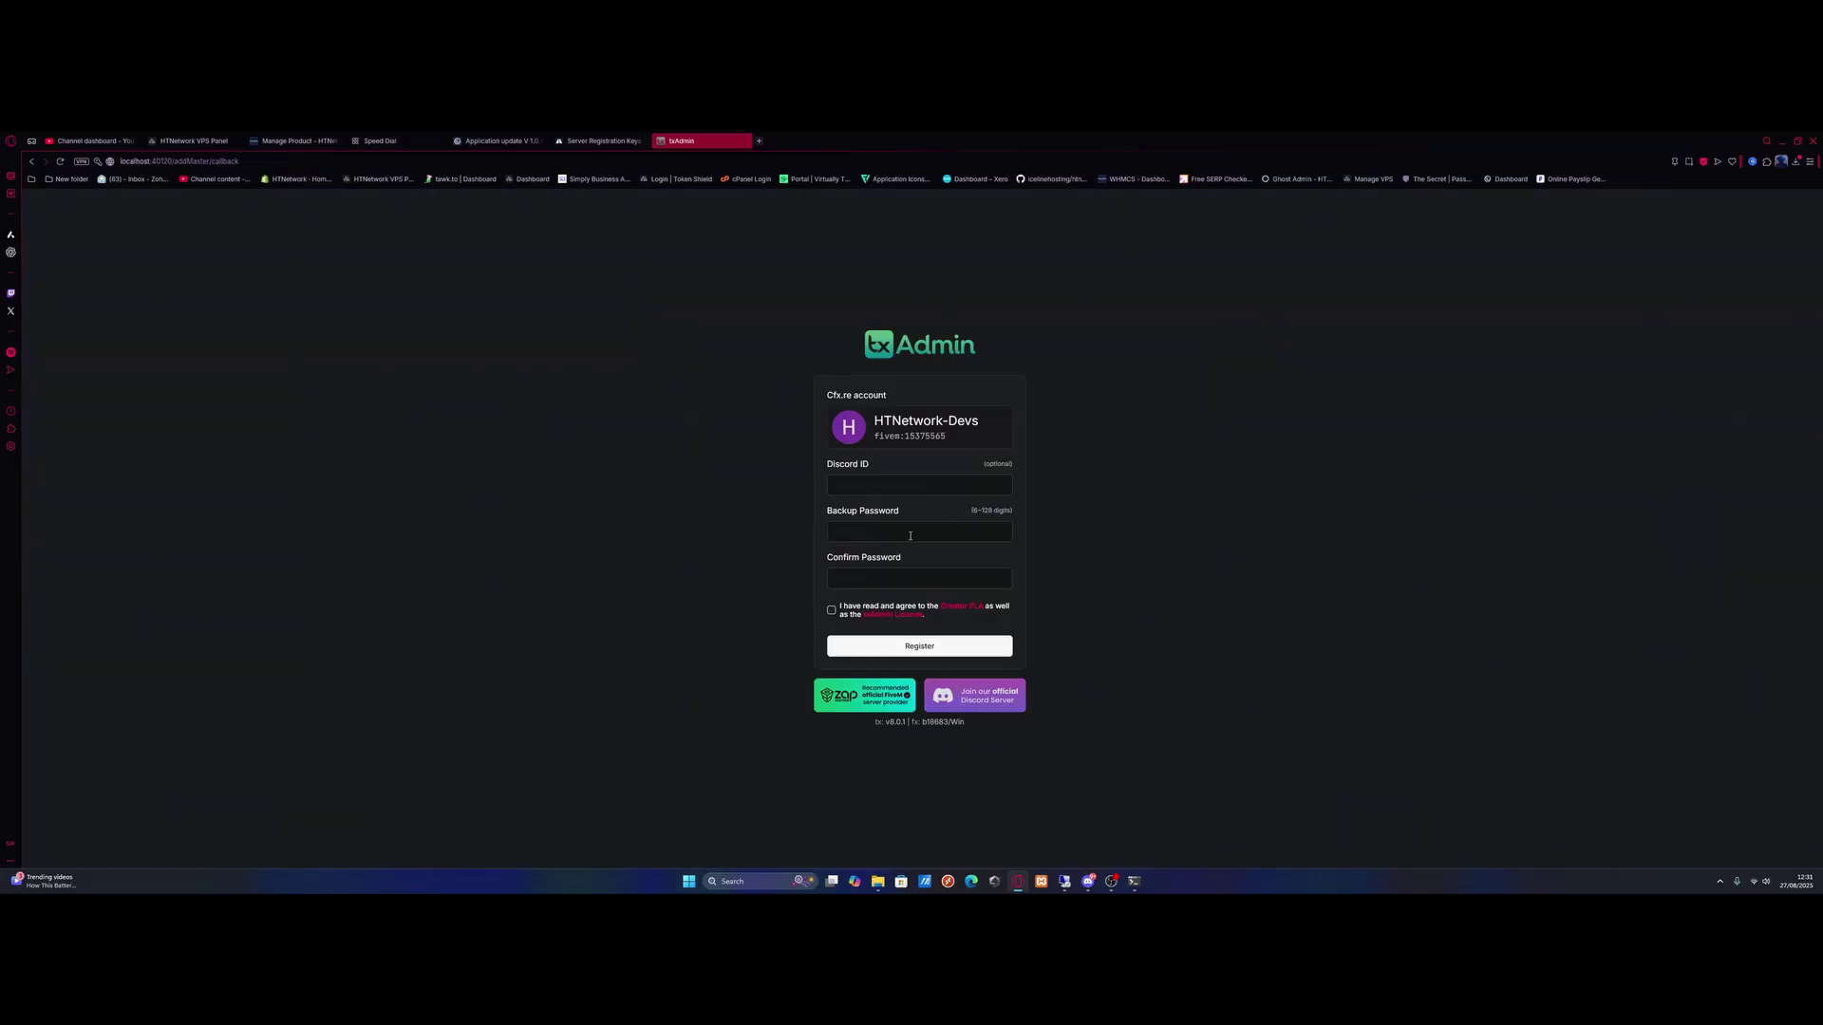
# - Enter and confirm a backup password, accept the terms, and register the master admin
pyautogui.click(909, 535)
pyautogui.write('••')
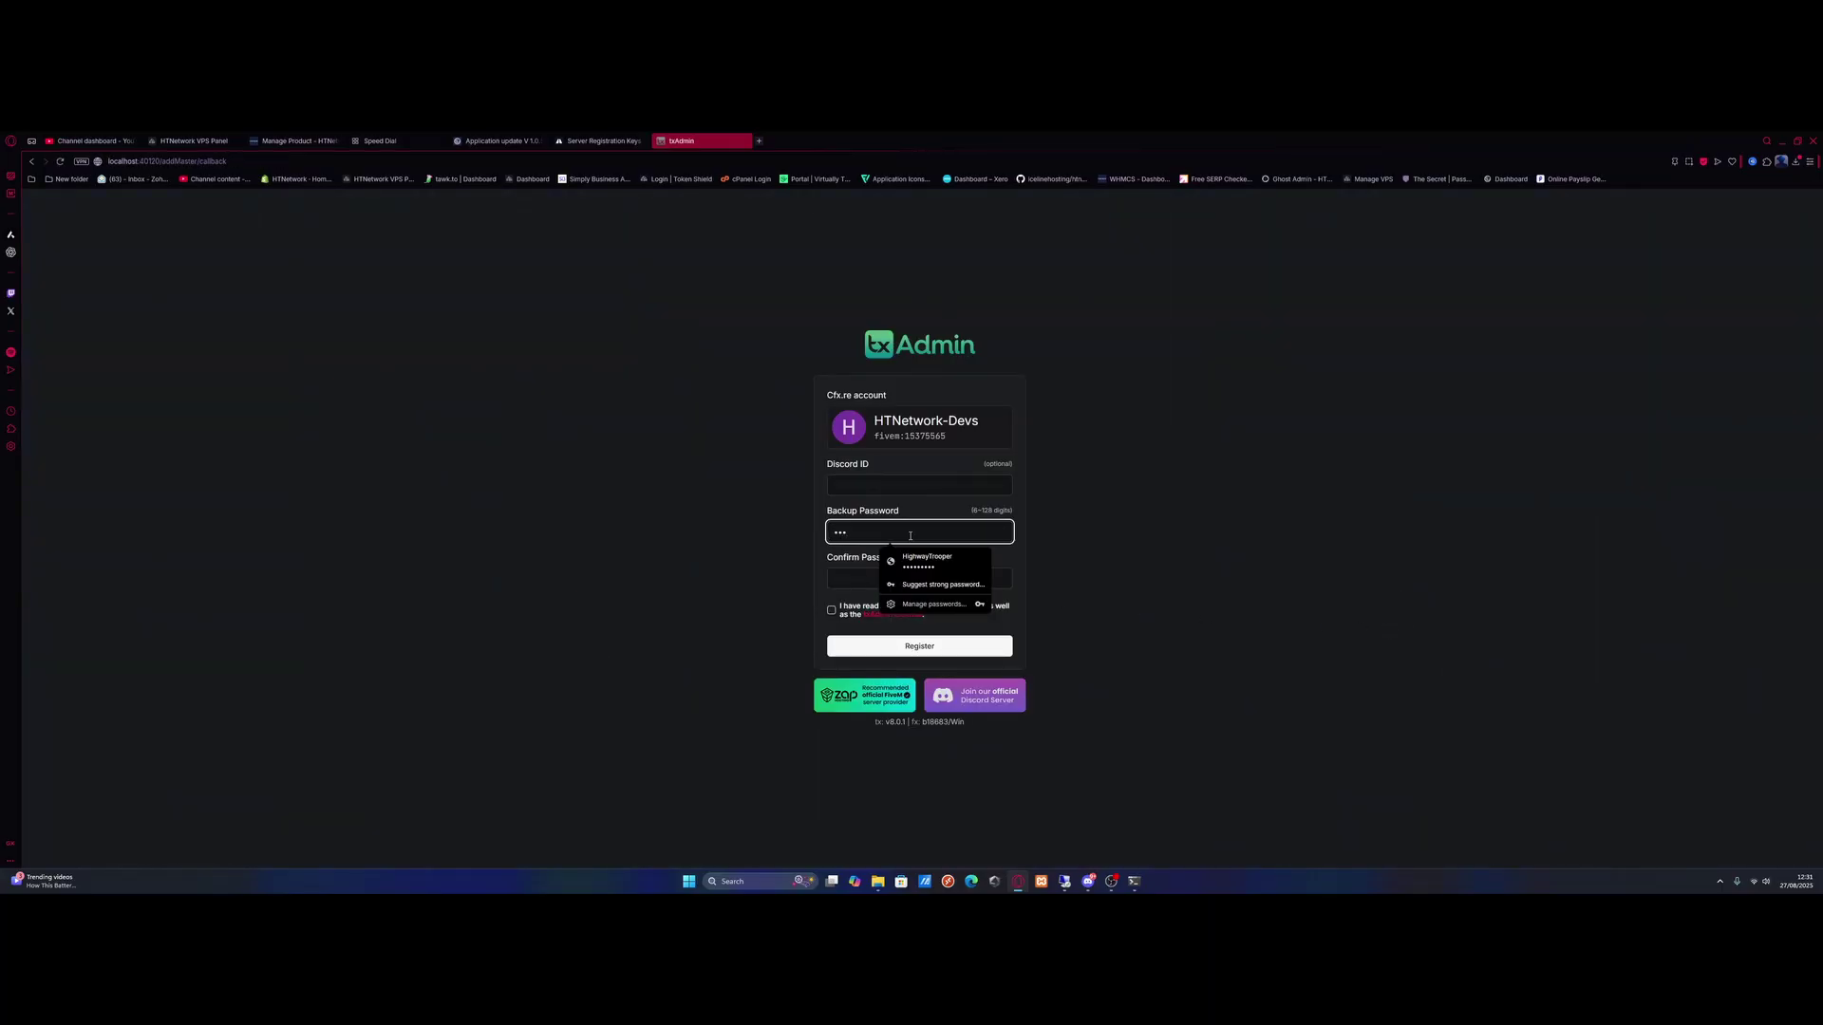
pyautogui.click(857, 576)
pyautogui.hotkey('ctrl', 'v')
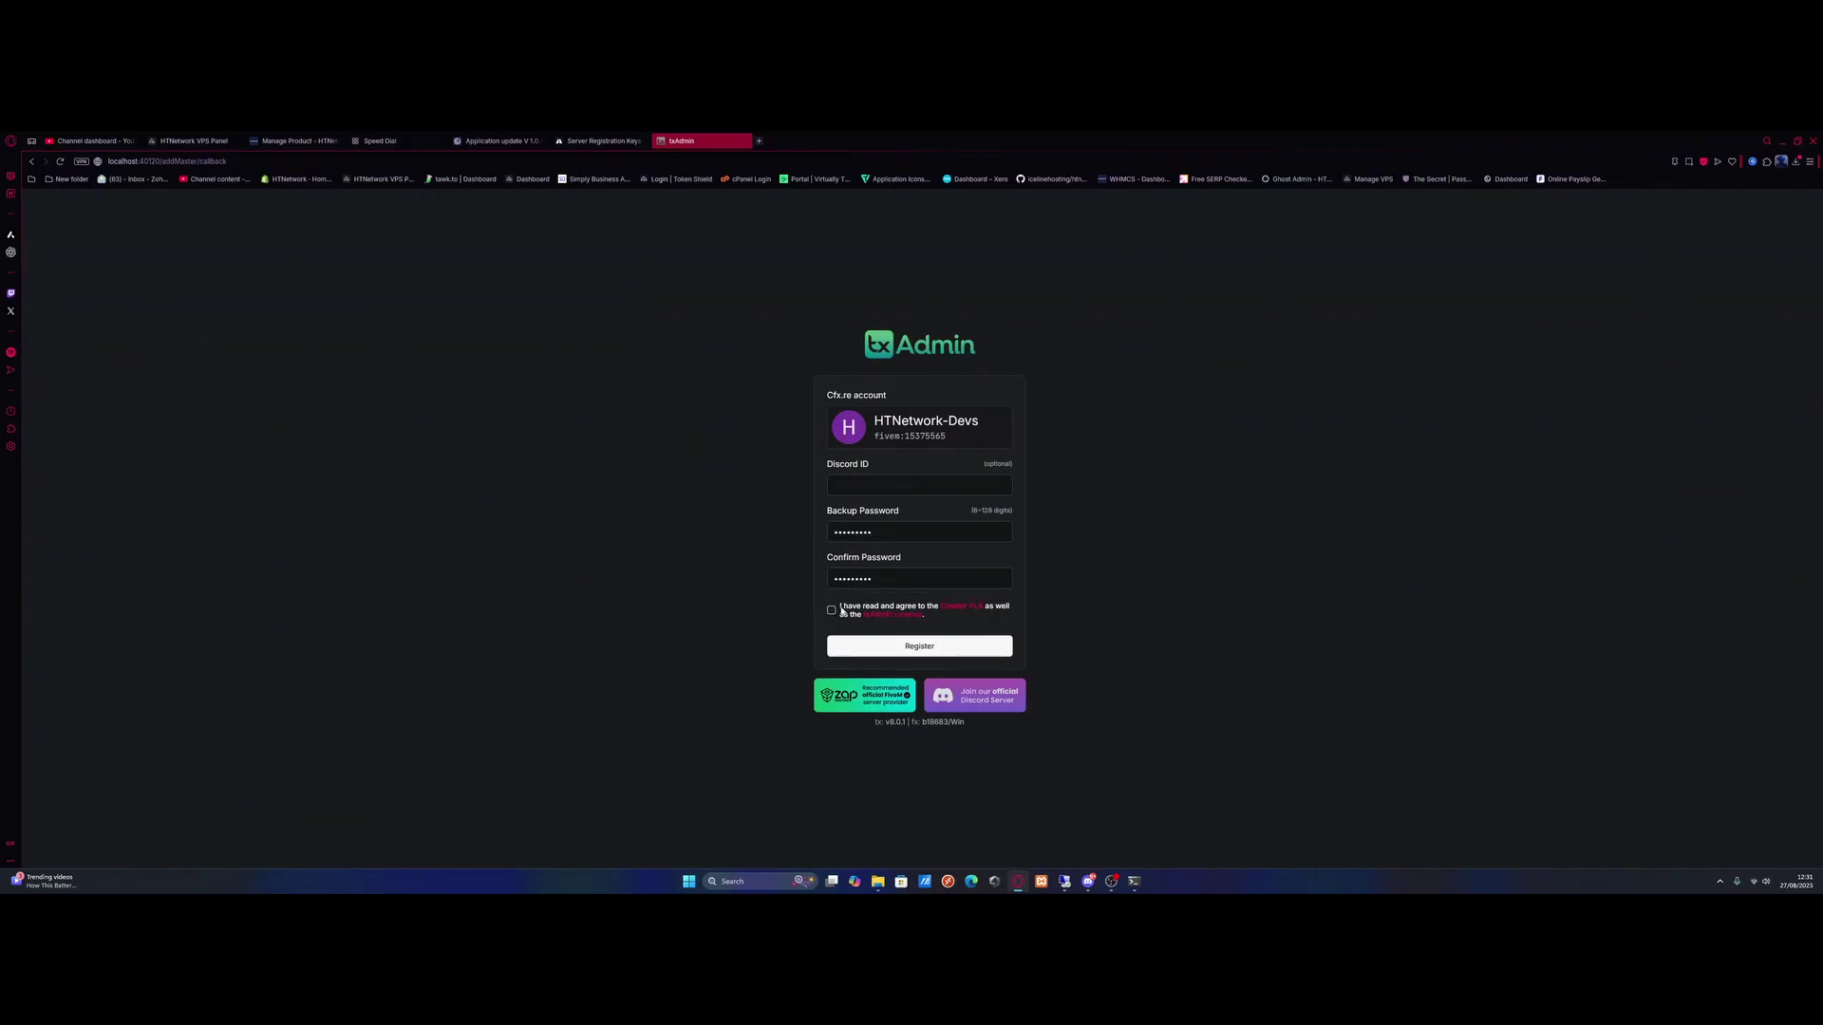
pyautogui.click(831, 610)
pyautogui.click(919, 645)
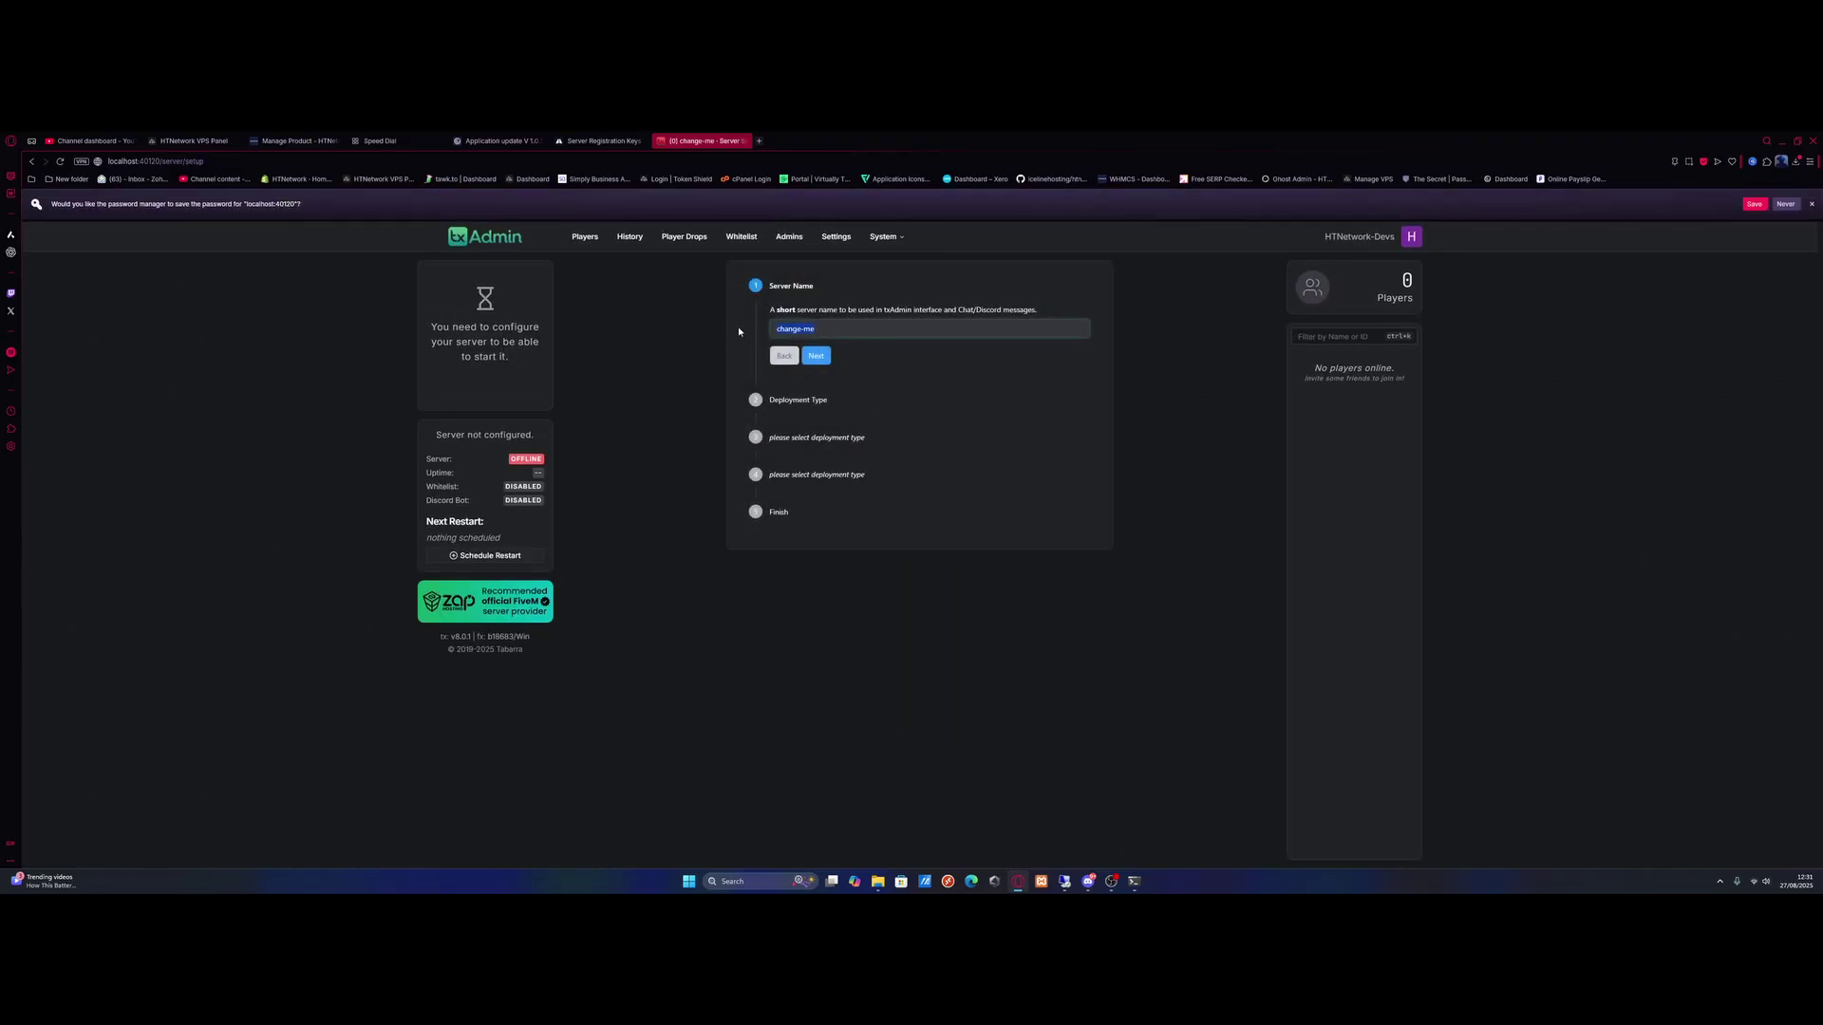
# - Enter 'HTNetwork' as the server name and pick Existing Server Data as the deployment type
pyautogui.write('HTNetwork')
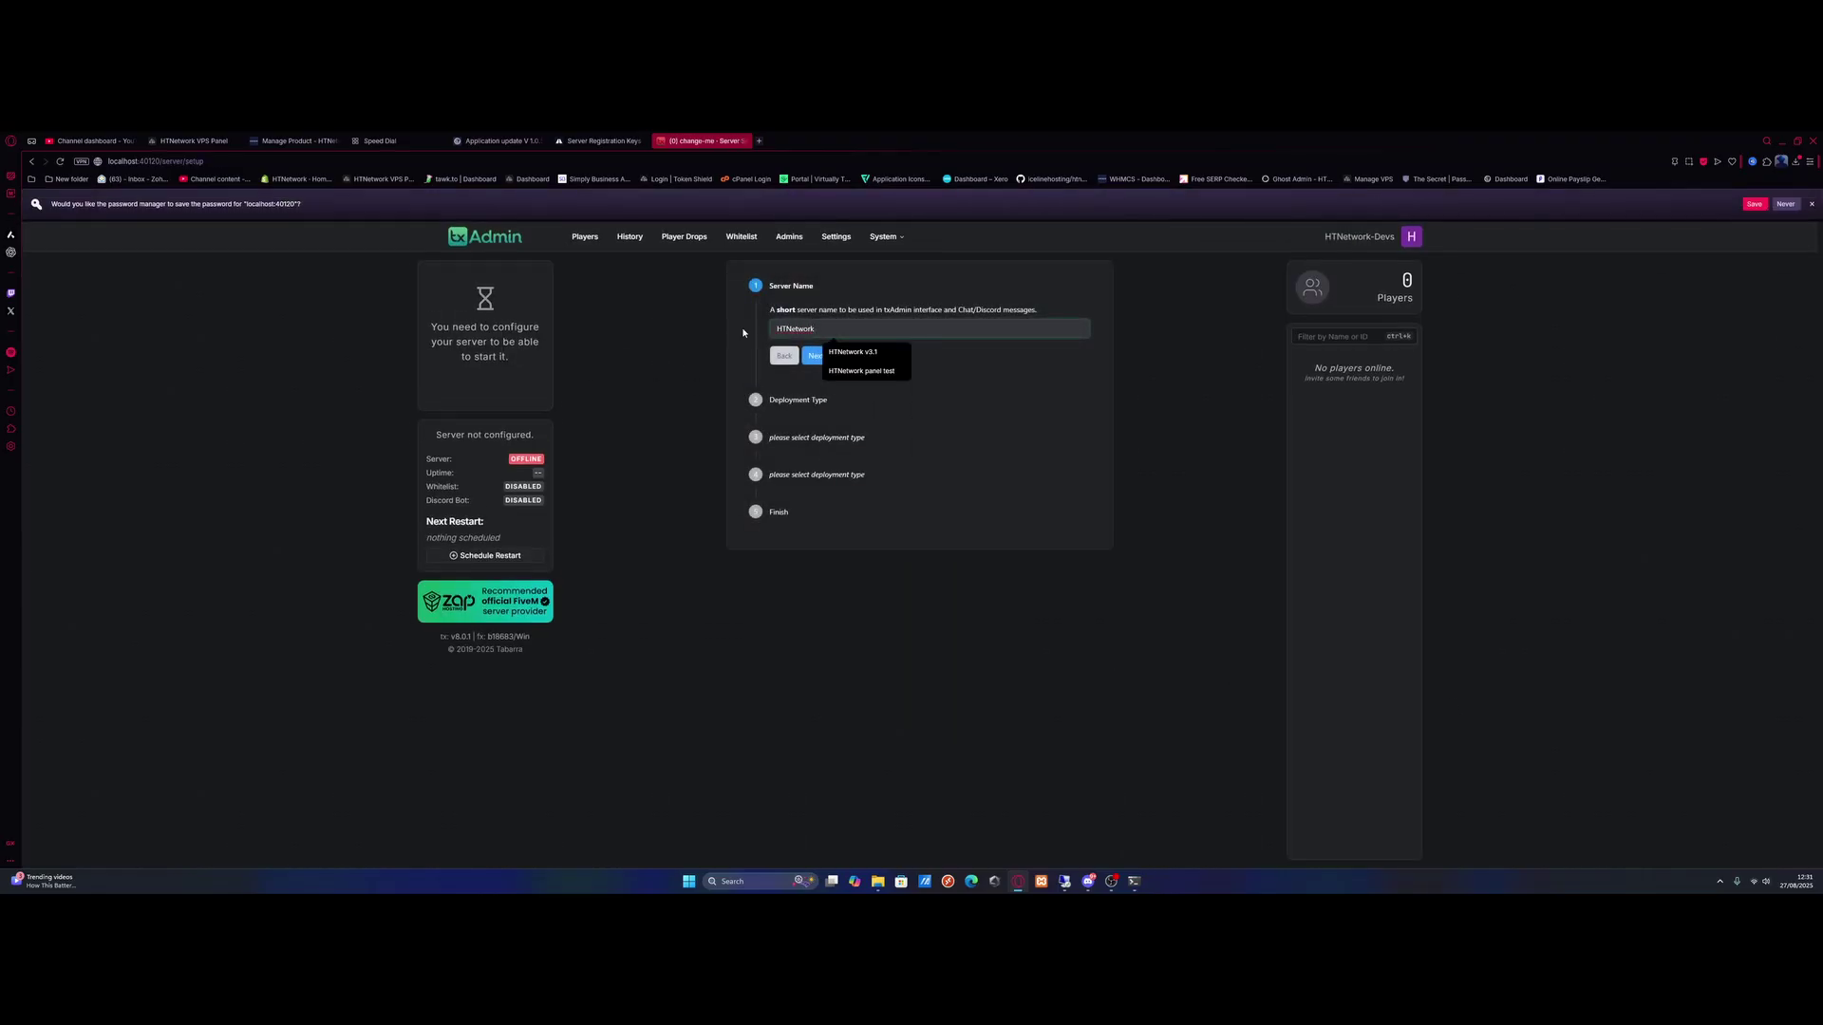
pyautogui.click(813, 356)
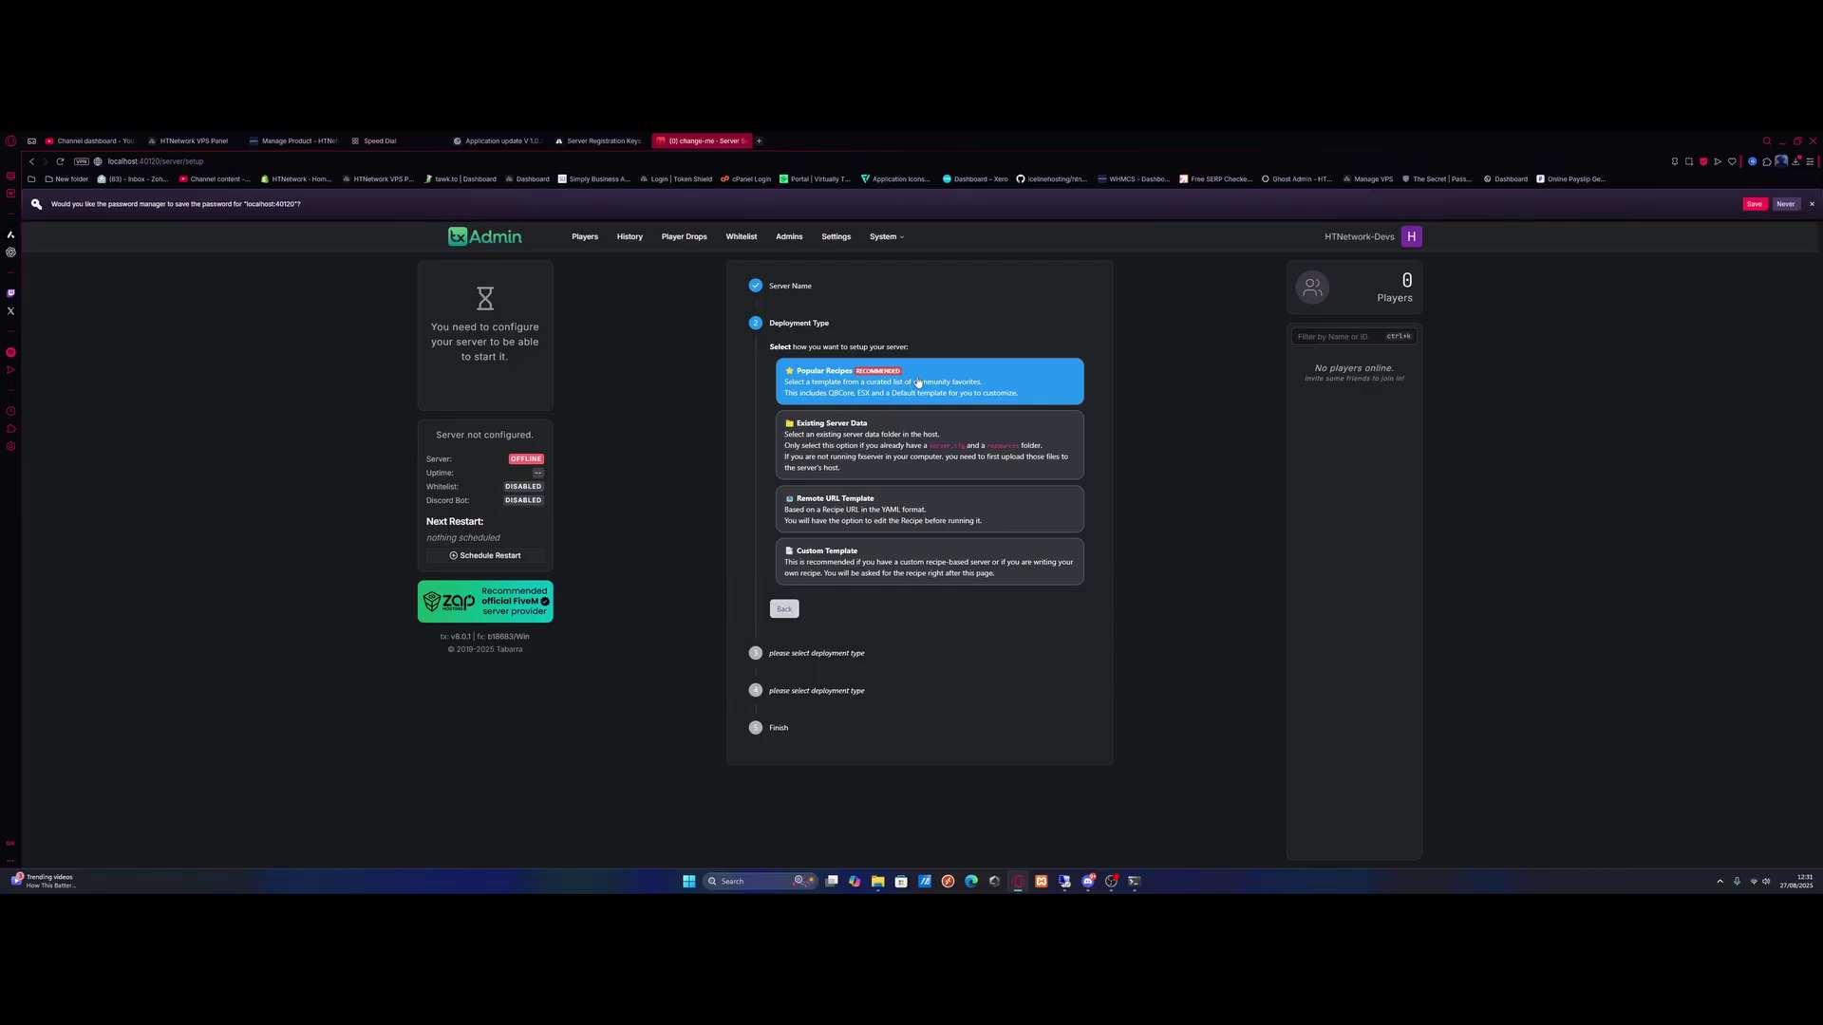
pyautogui.click(926, 437)
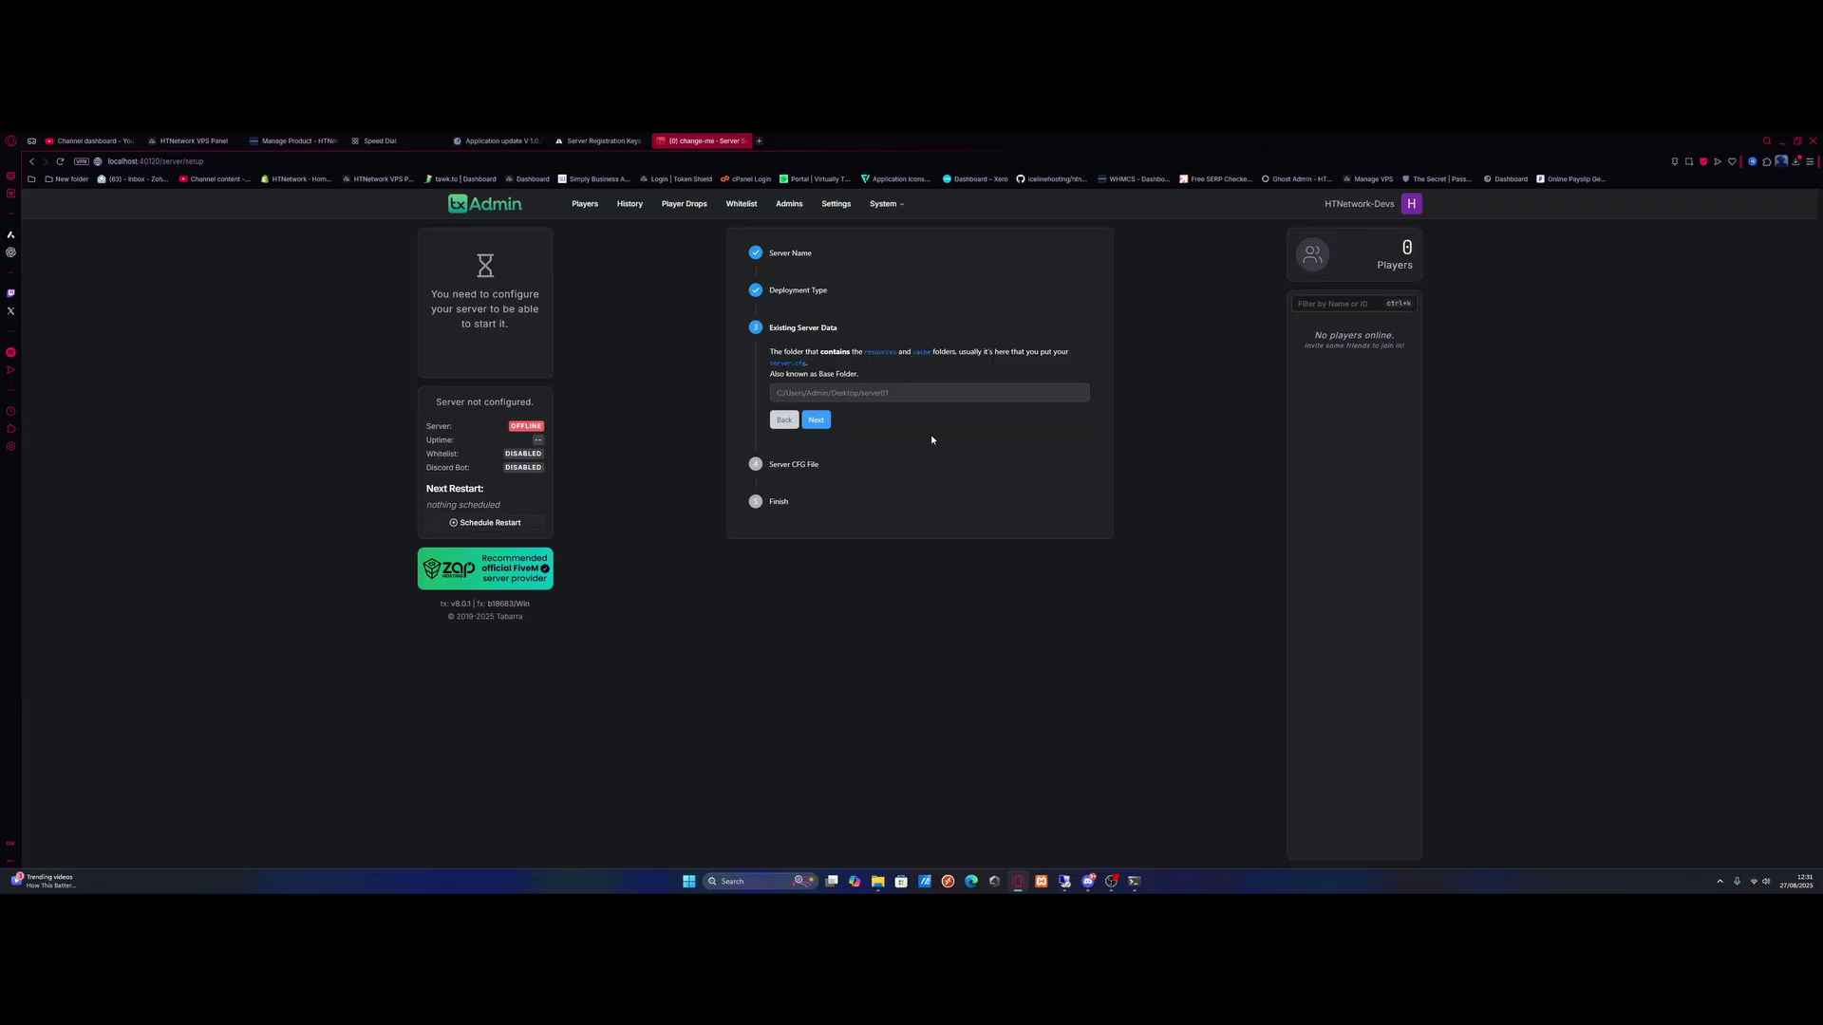
pyautogui.moveTo(877, 882)
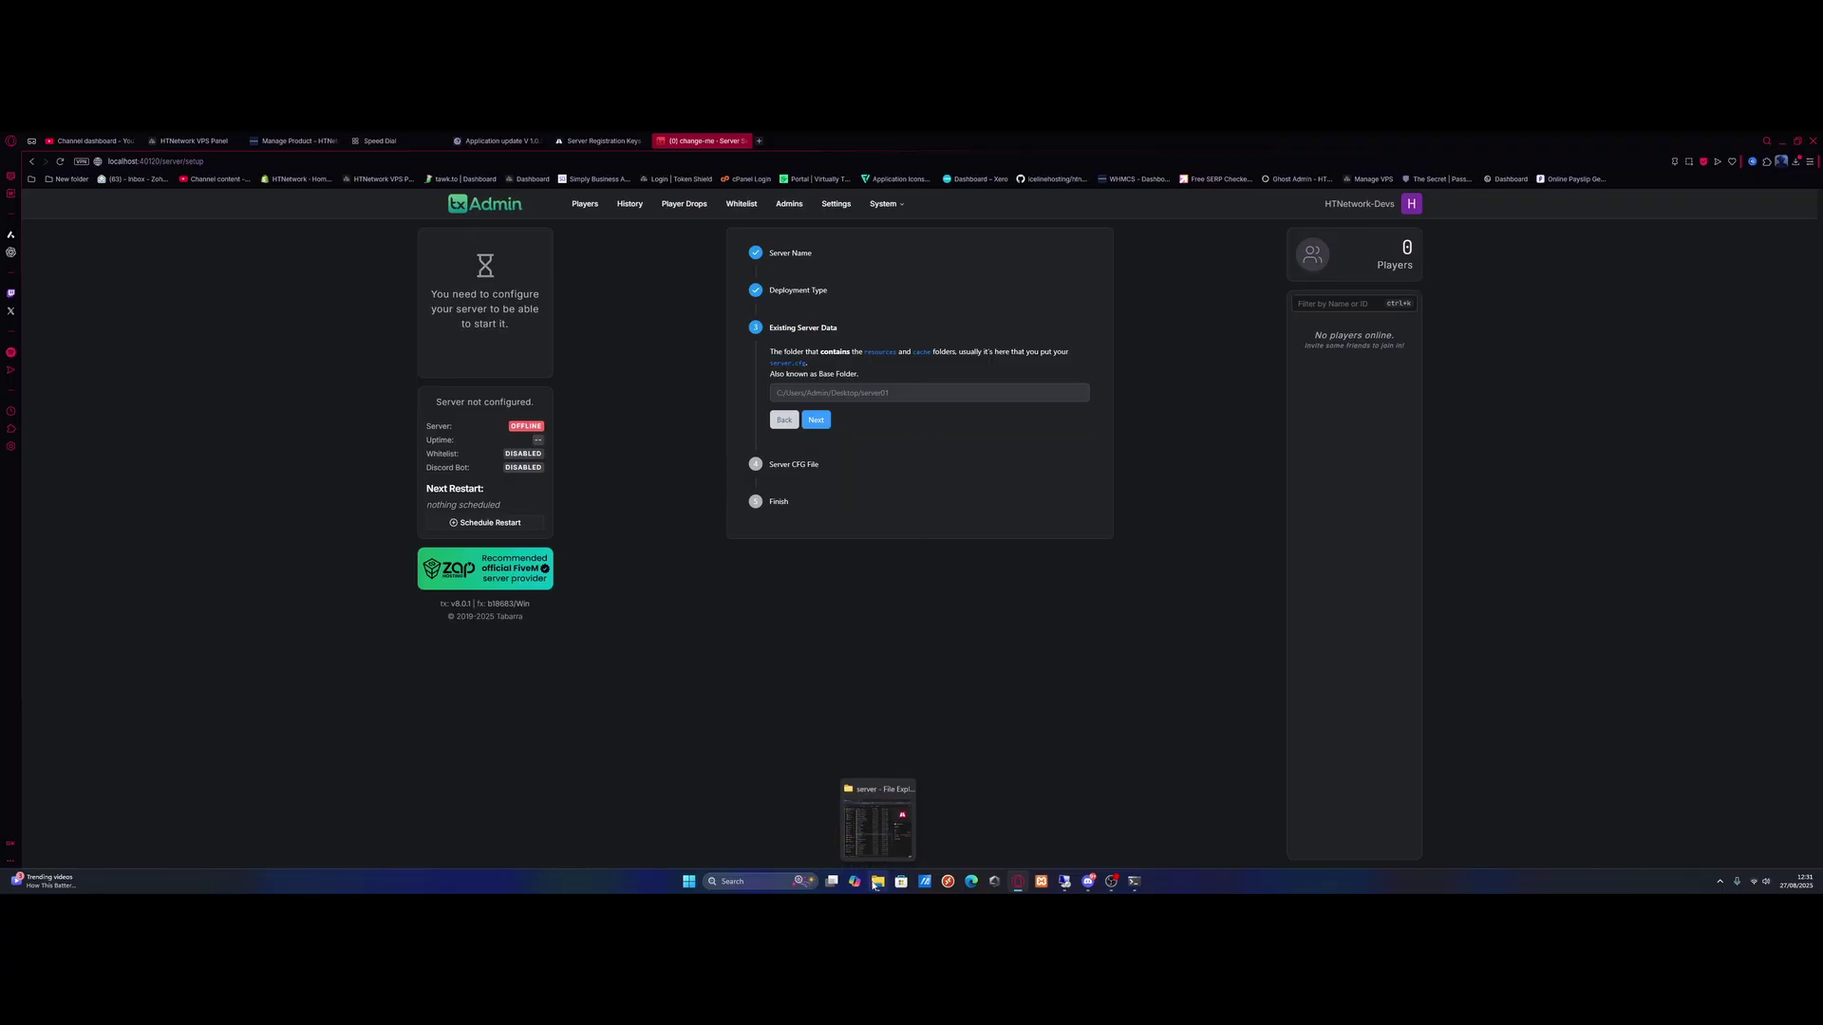
# - In File Explorer, go up to QBCore All-in-One and open its server-data folder
pyautogui.click(878, 819)
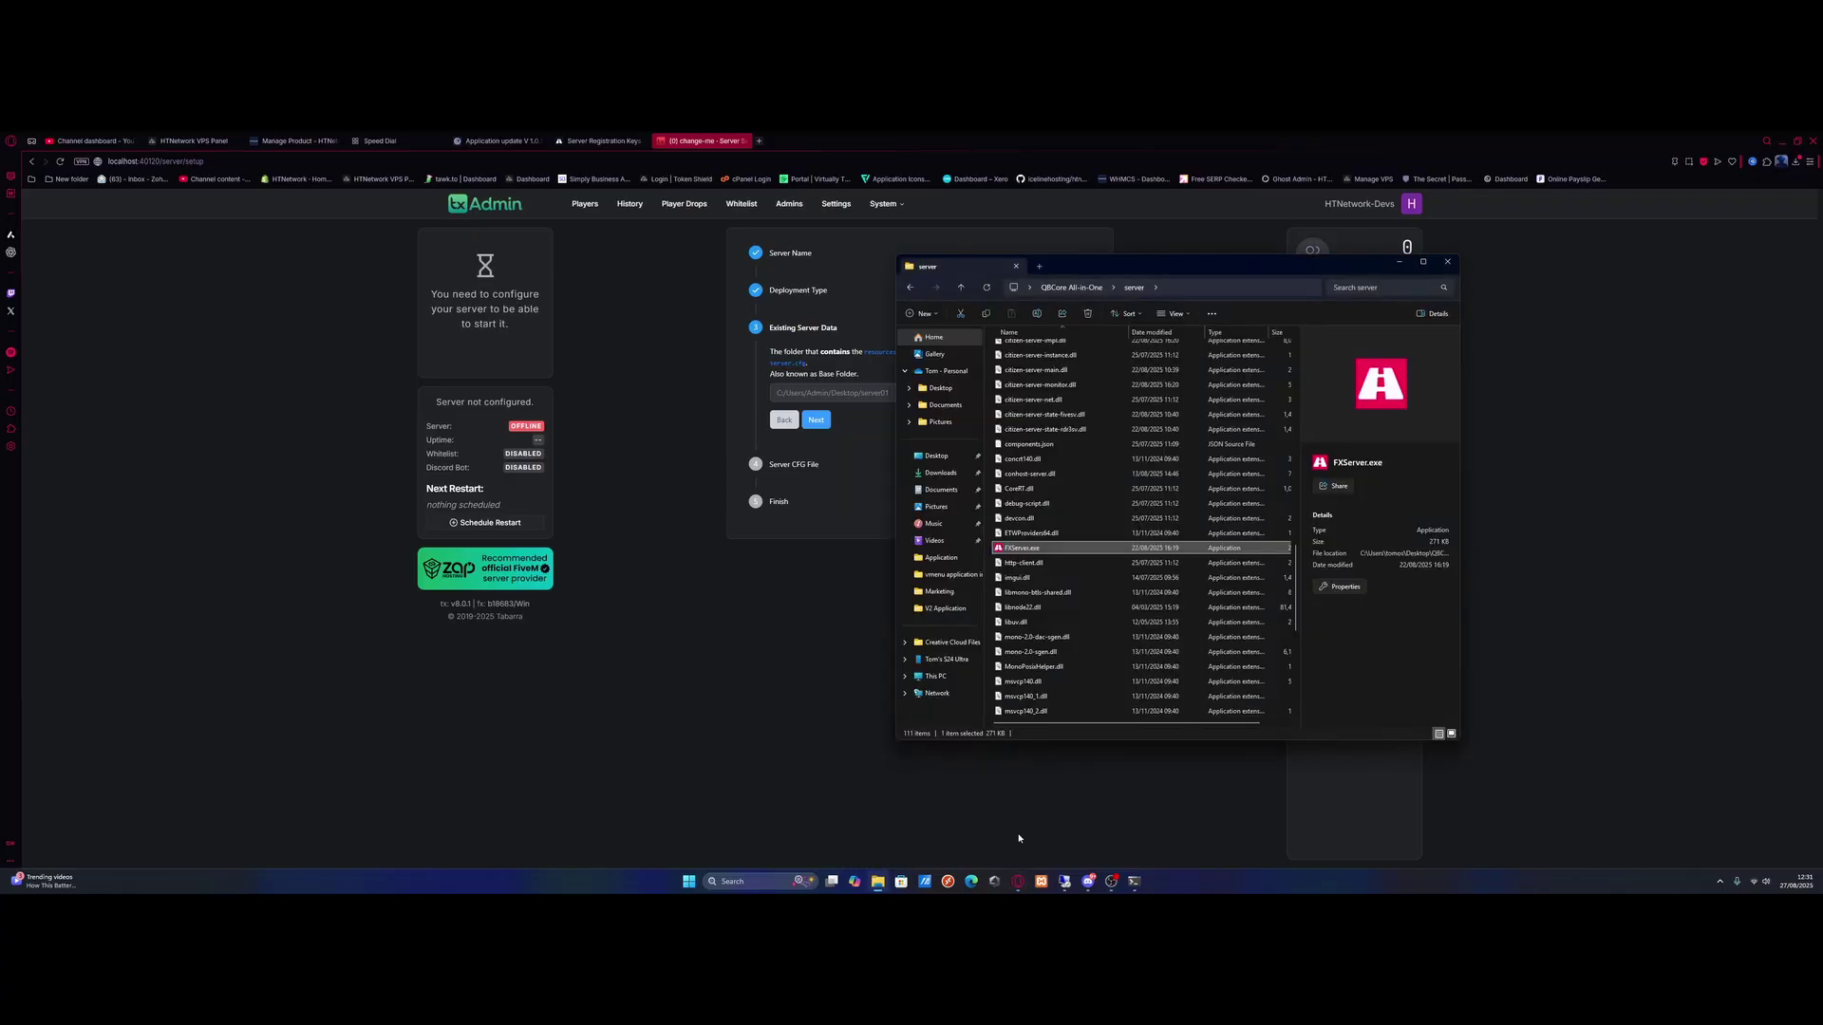
pyautogui.click(1077, 288)
pyautogui.click(1091, 364)
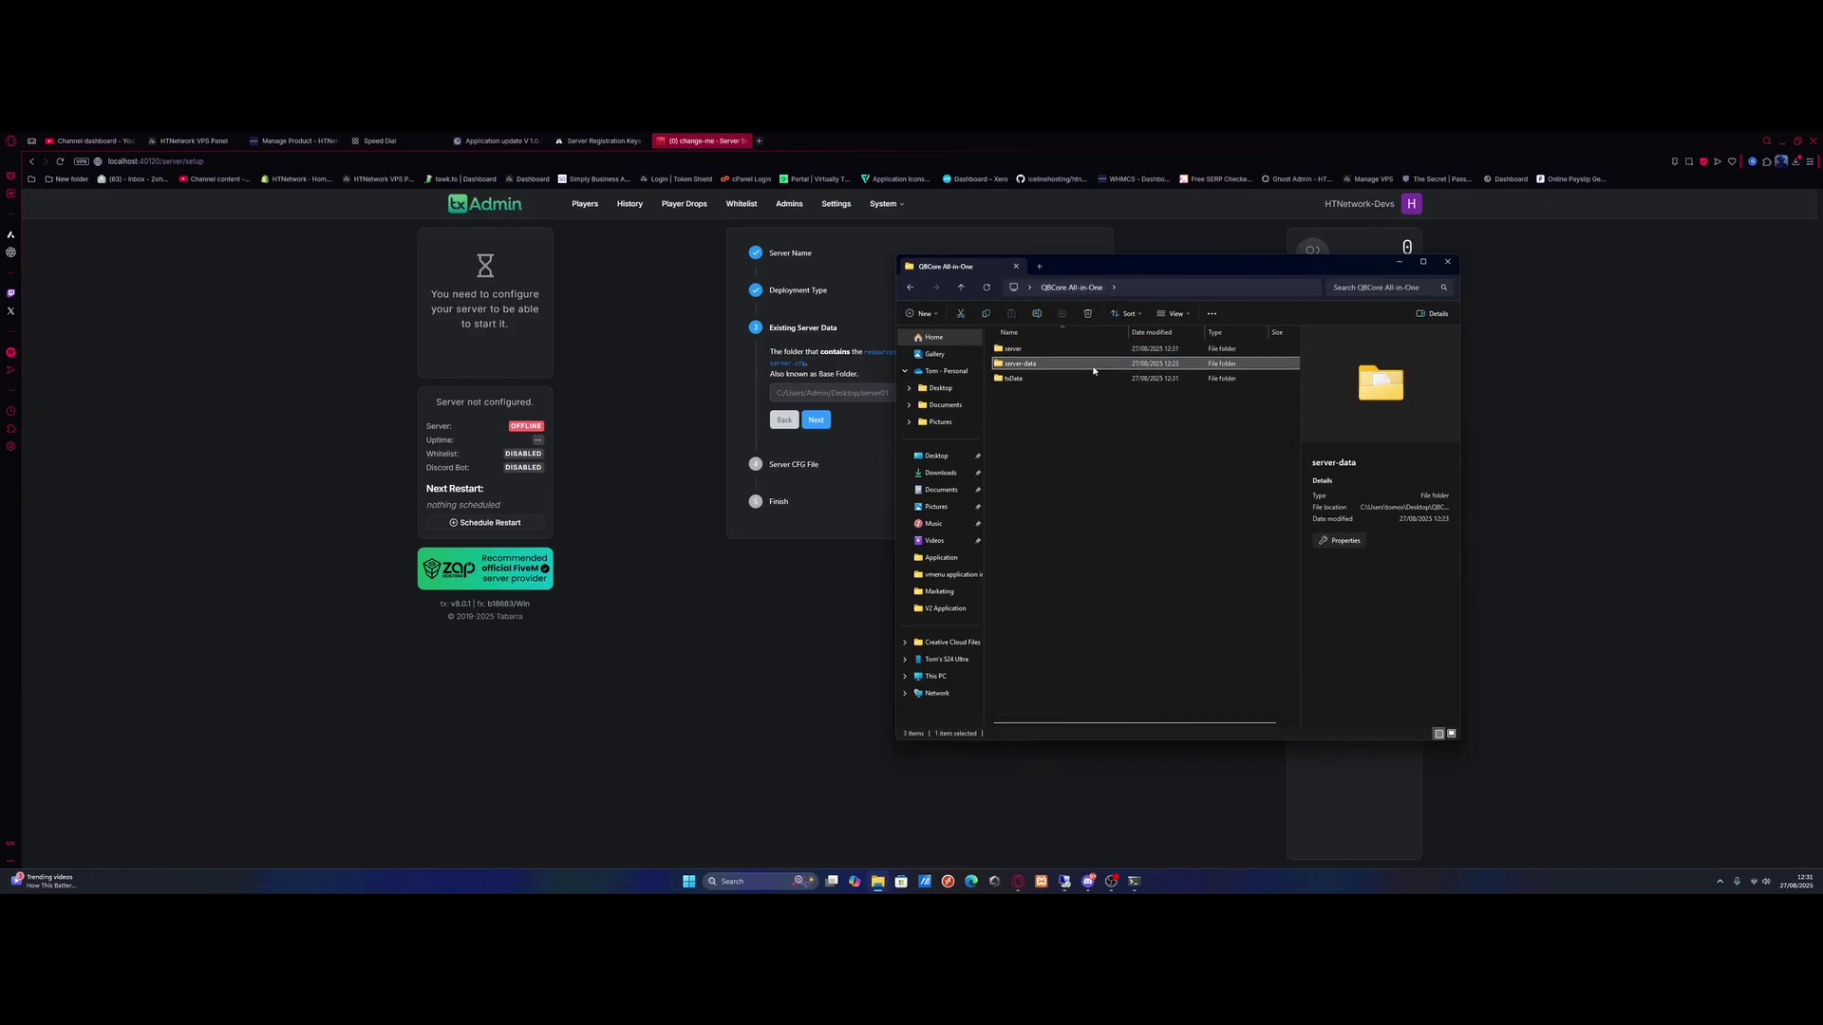
pyautogui.doubleClick(1093, 369)
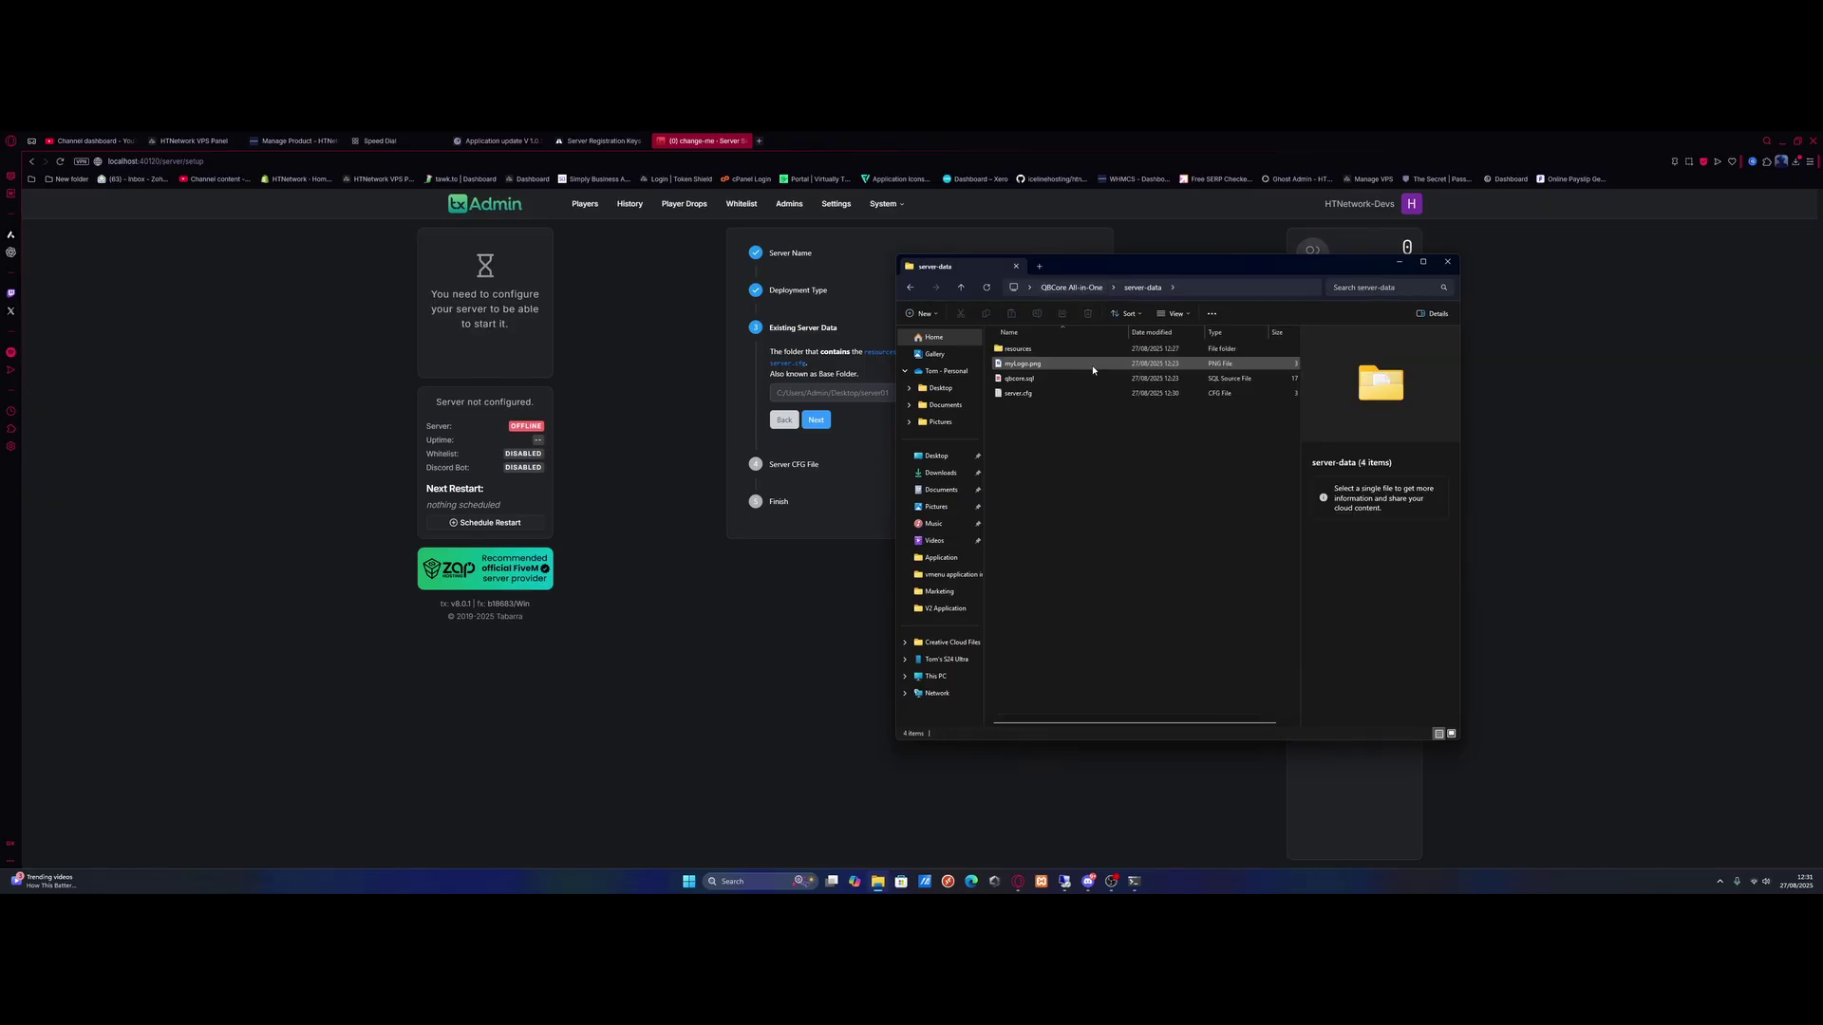
# - Copy the server-data folder path as text and minimize Explorer
pyautogui.moveTo(1186, 273); pyautogui.dragTo(1019, 302)
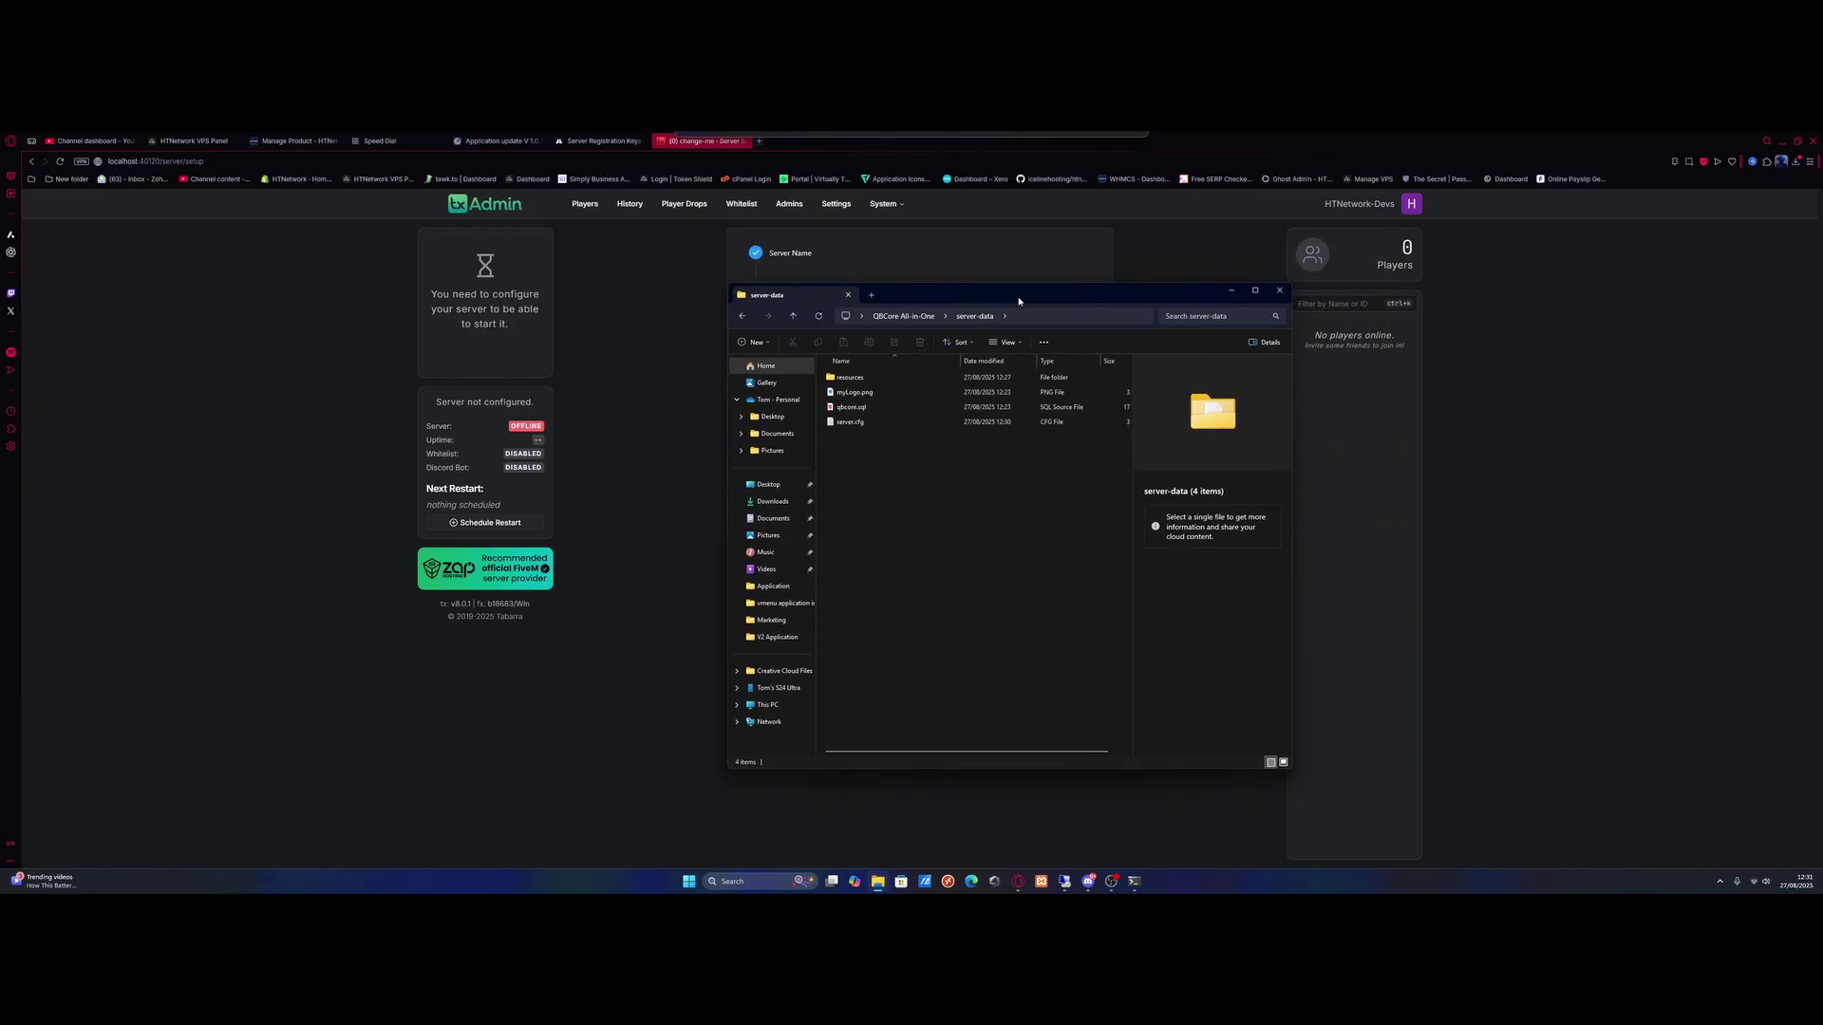
pyautogui.rightClick(1035, 315)
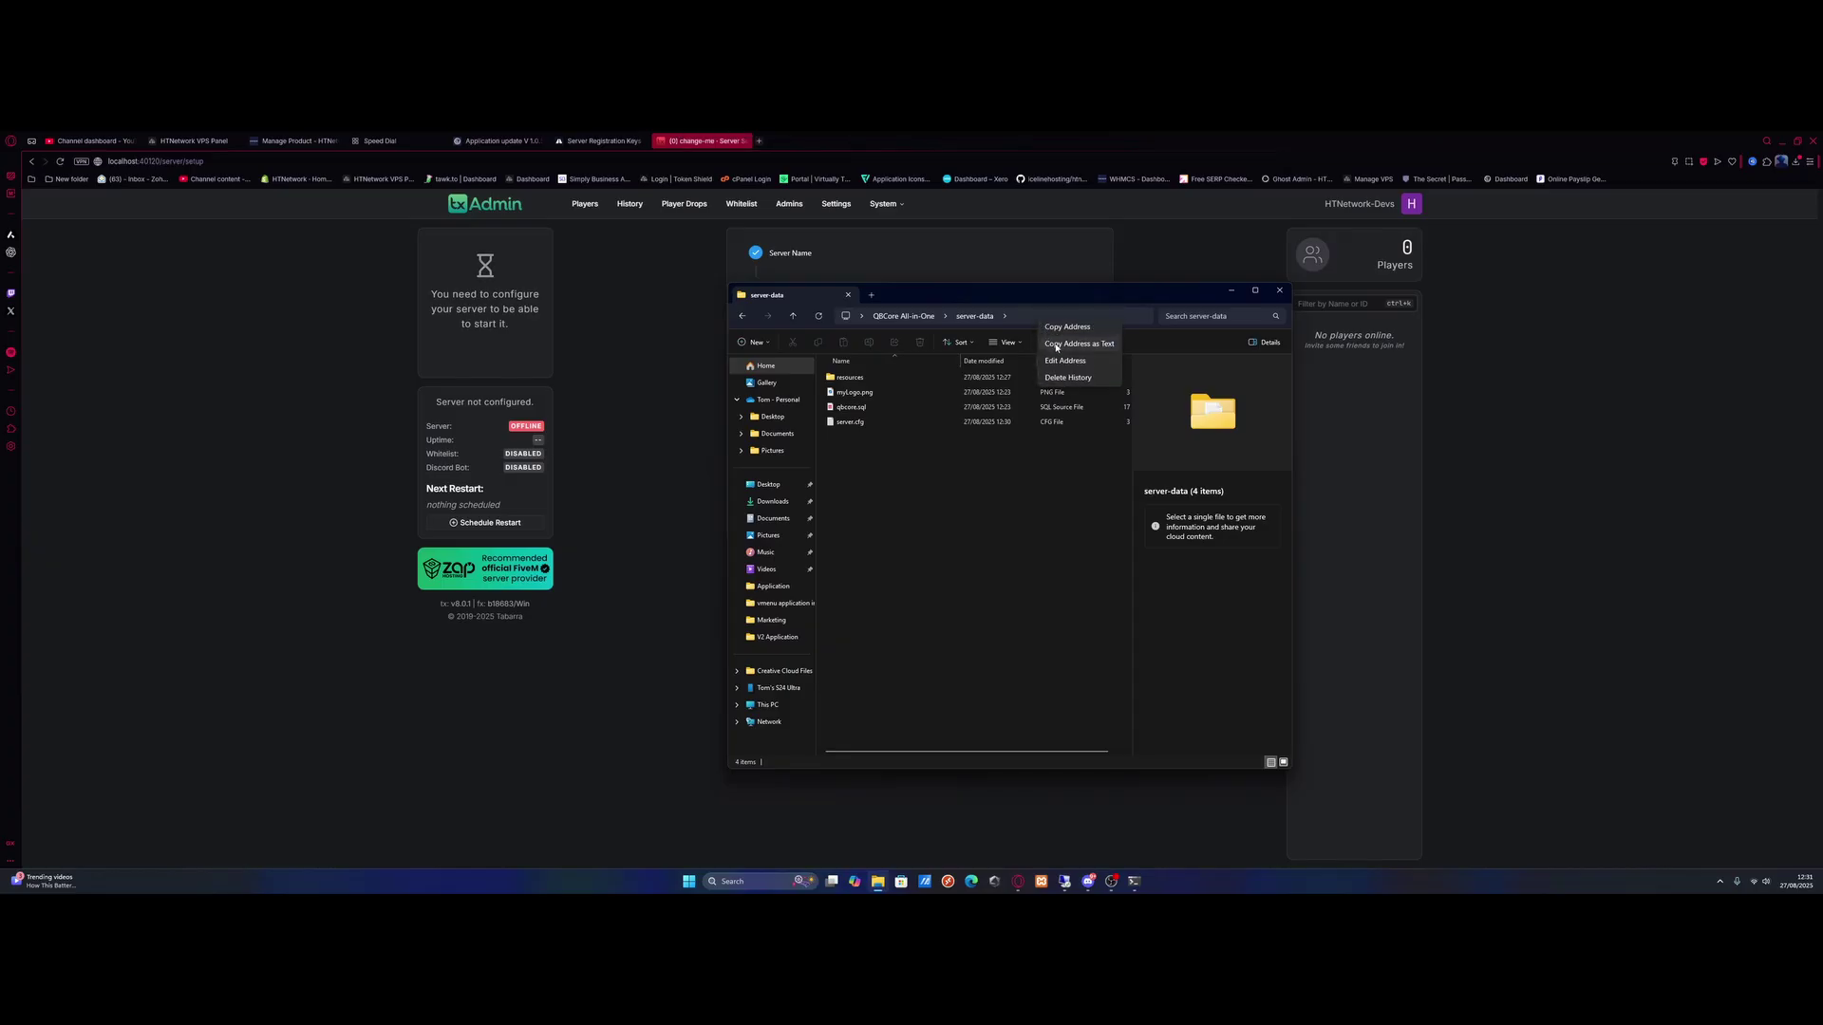
pyautogui.click(1055, 346)
pyautogui.click(1228, 291)
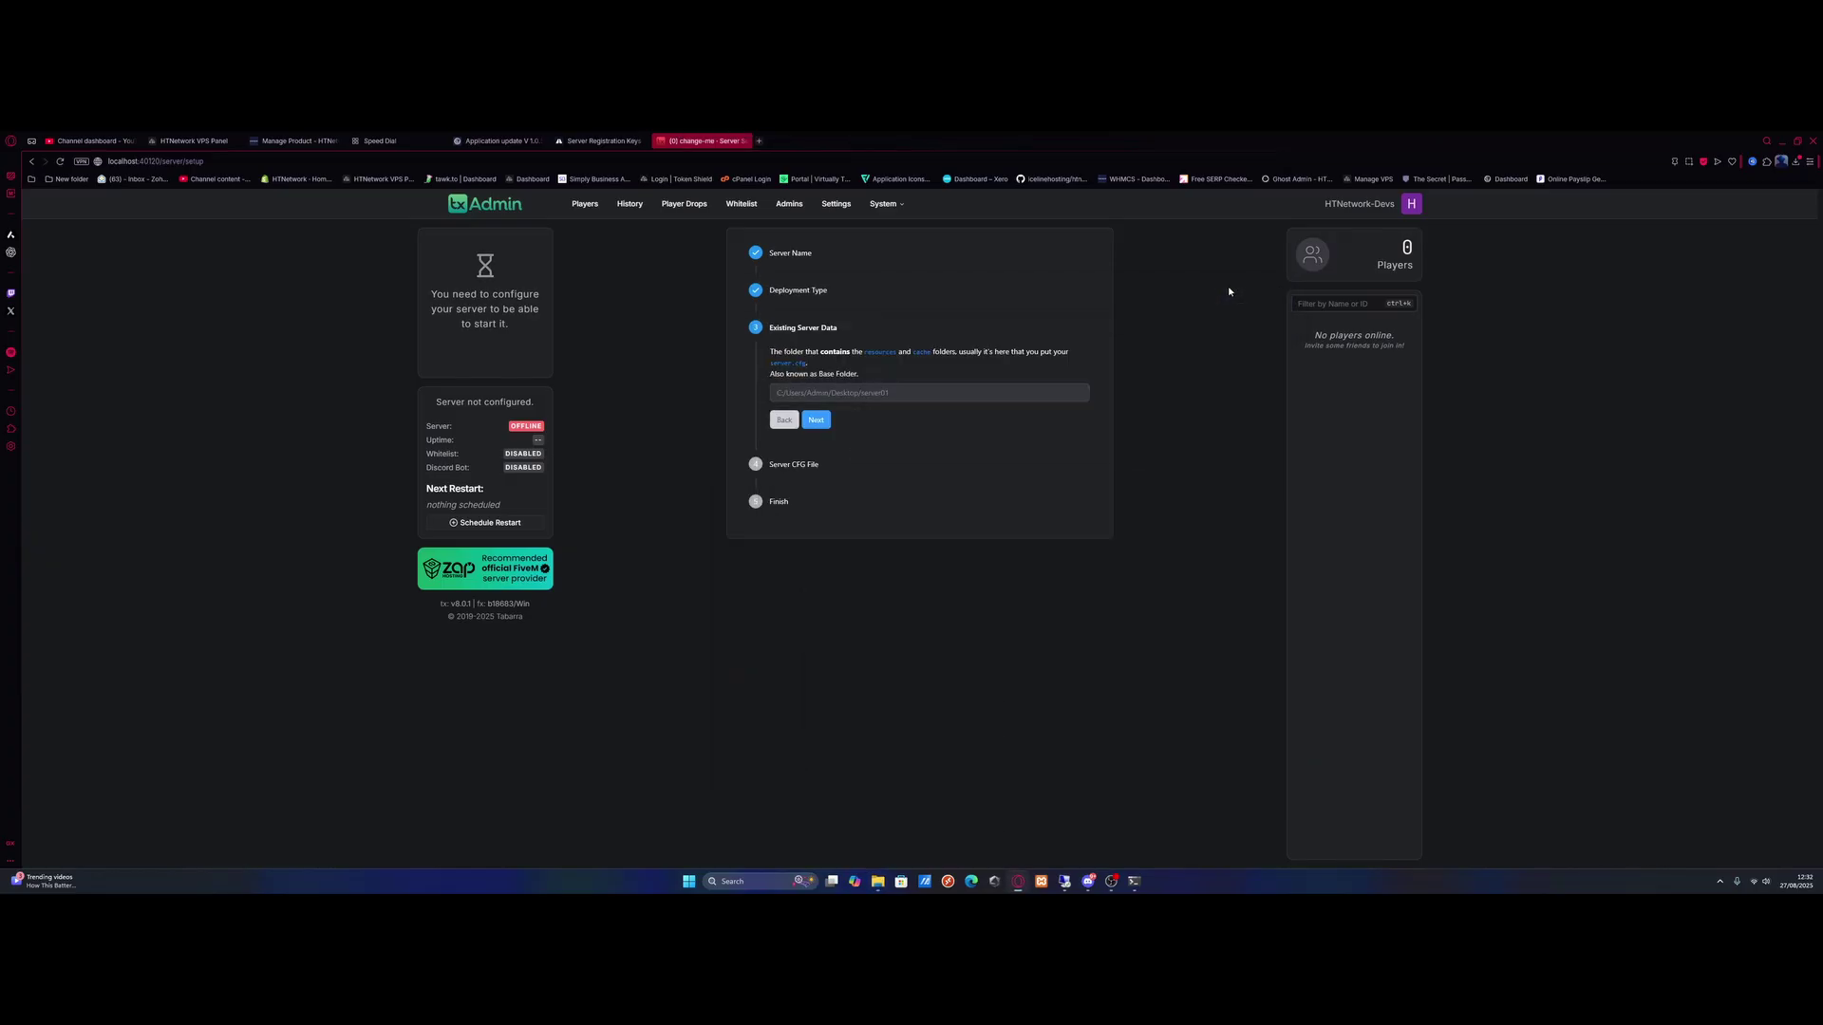
# - Paste the server-data path as Base Folder, accept the detected server.cfg, and Save & Start Server
pyautogui.click(878, 398)
pyautogui.hotkey('ctrl', 'v')
pyautogui.press('Return')
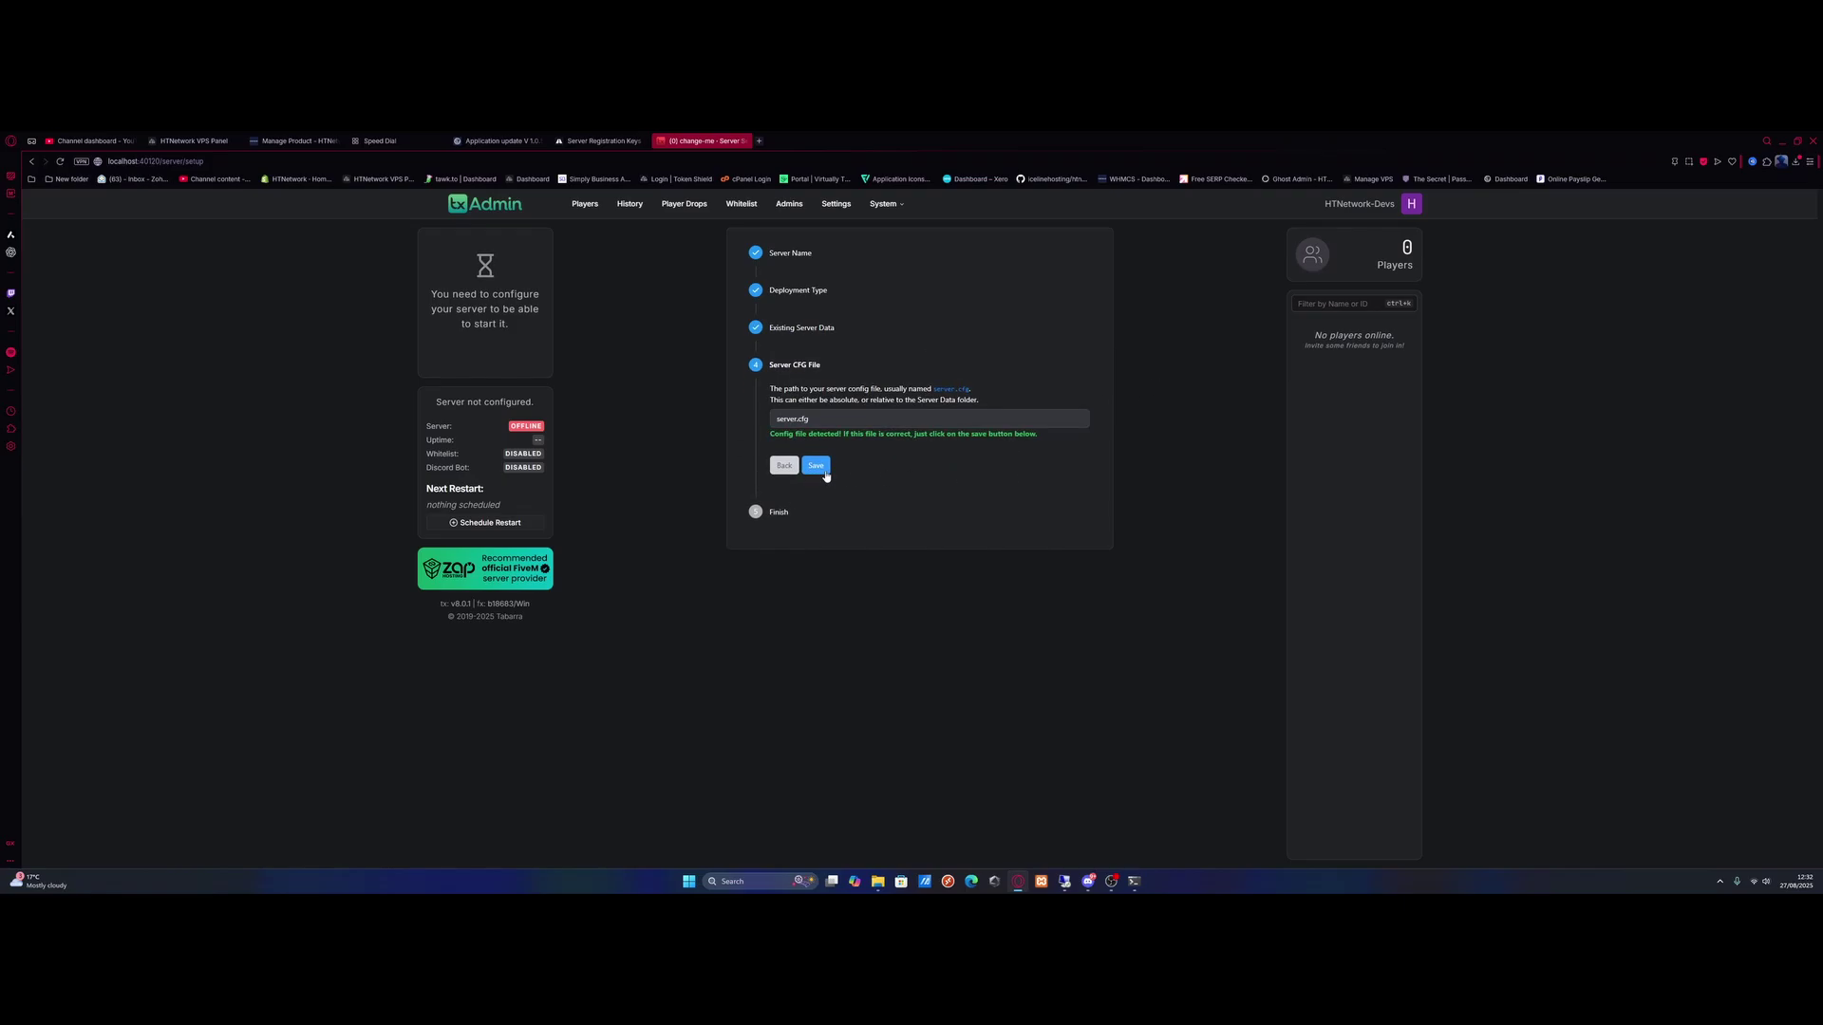
pyautogui.click(822, 469)
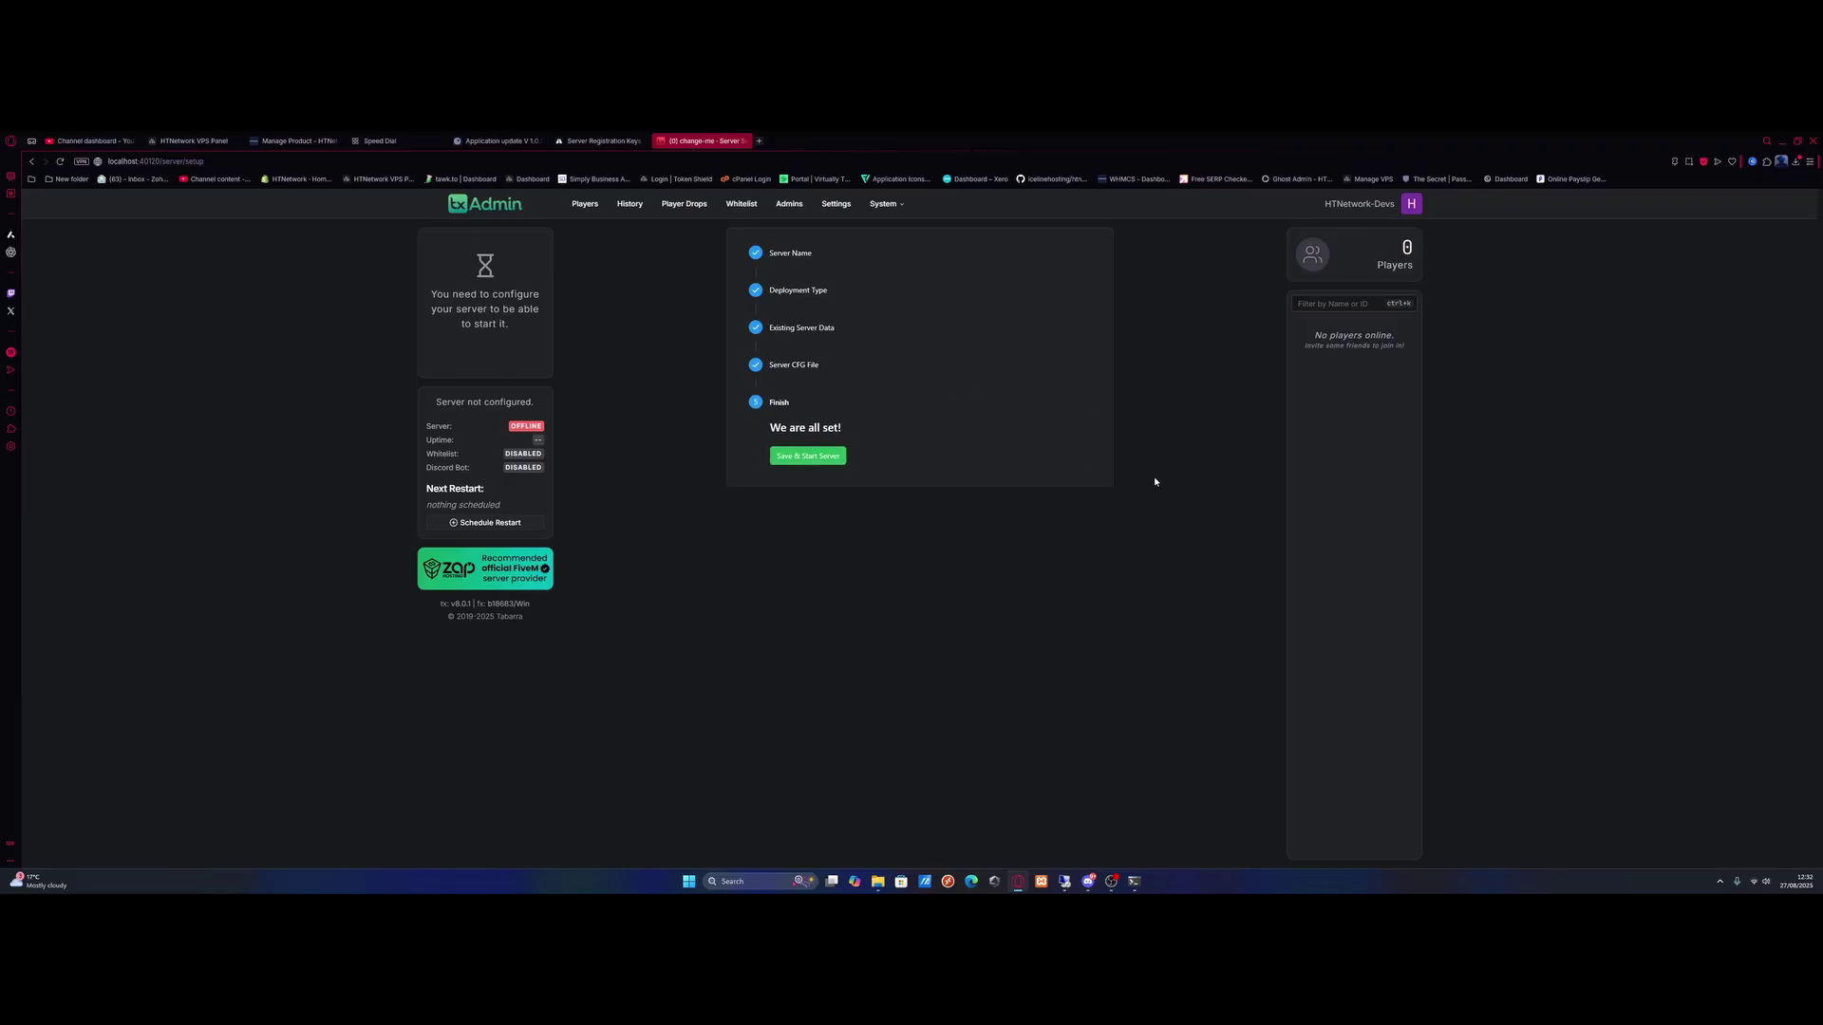
pyautogui.click(800, 458)
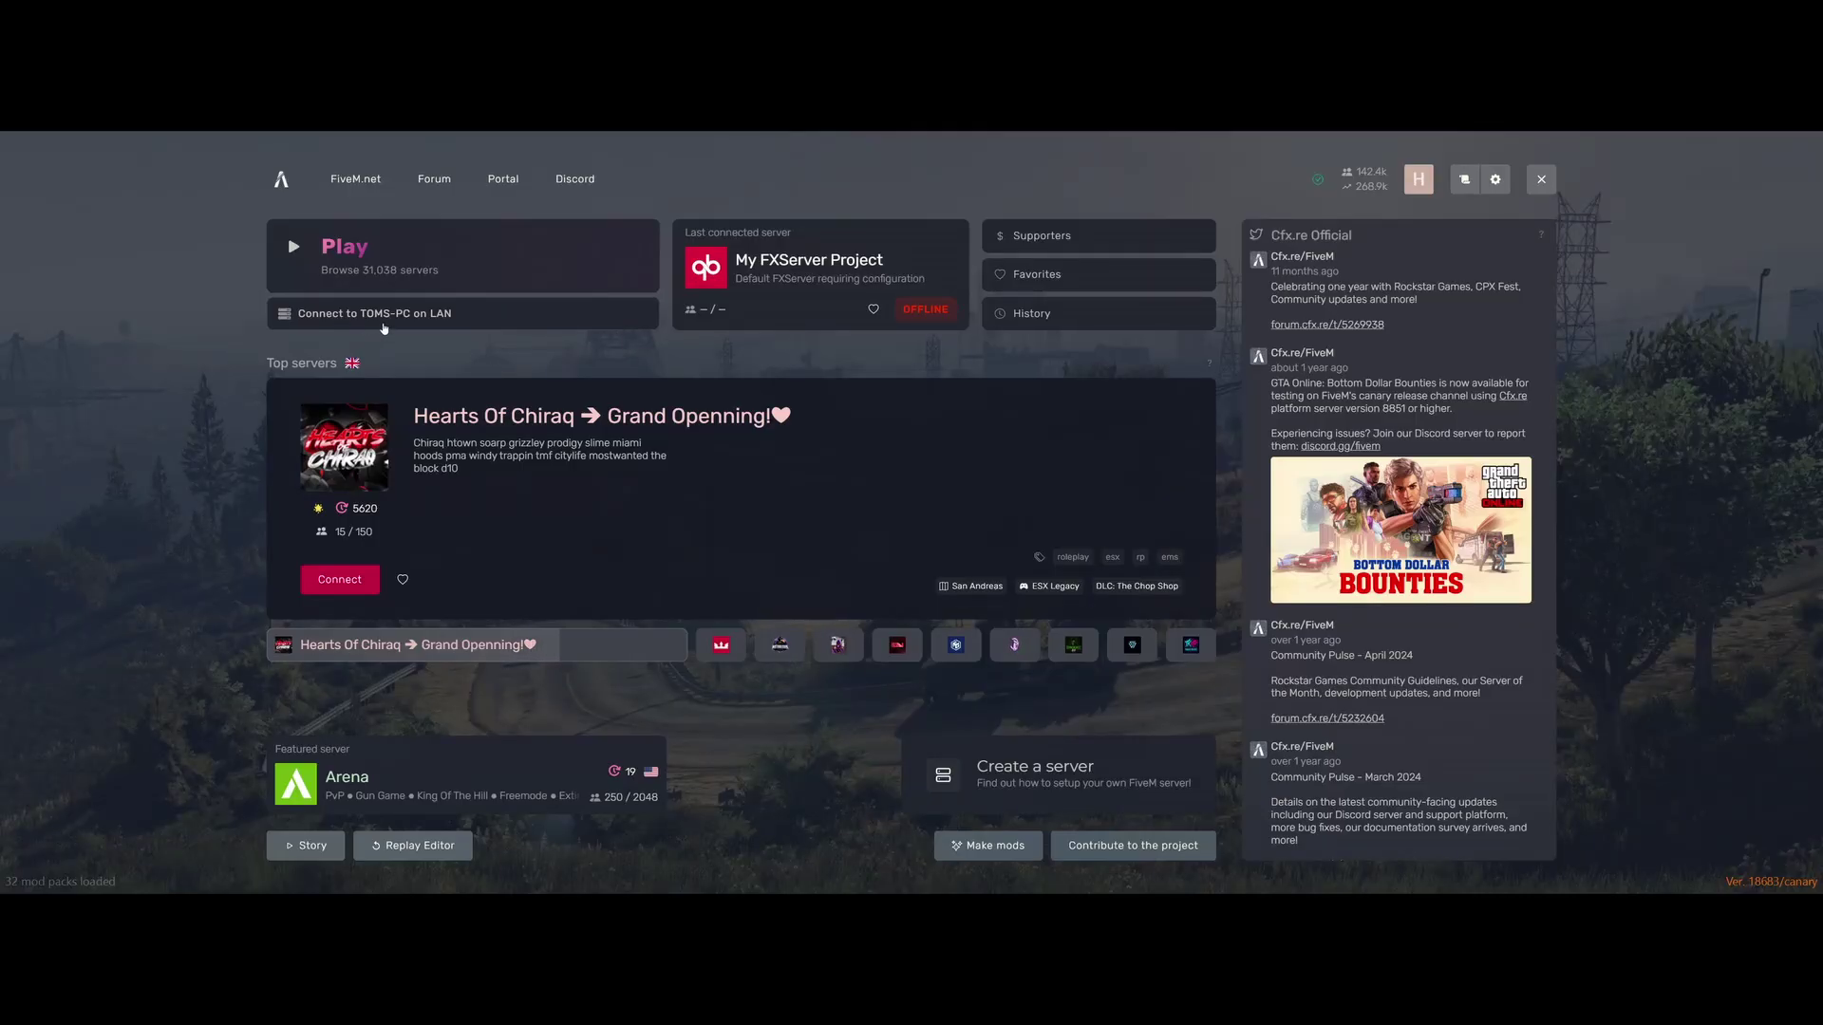
# - Join the local server with 'connect localhost' in the F8 console
pyautogui.press('F8')
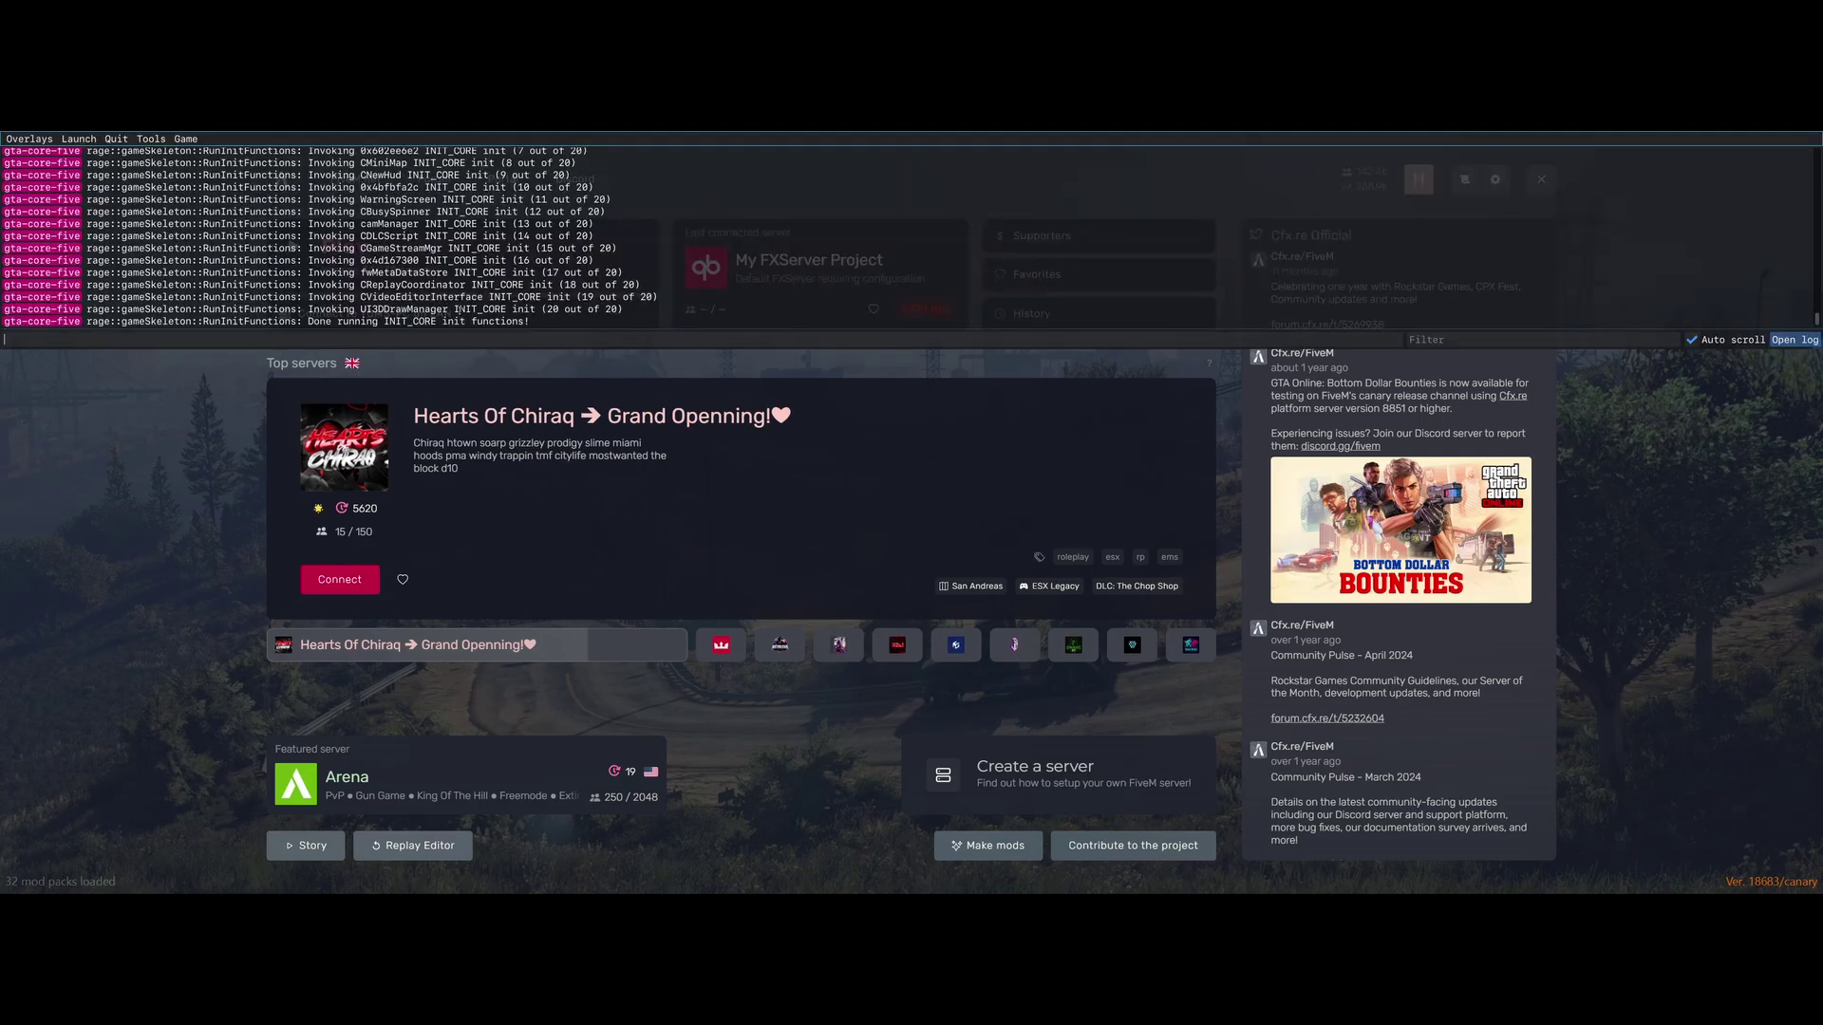
pyautogui.write('connect locals')
pyautogui.press('BackSpace')
pyautogui.press('BackSpace')
pyautogui.press('BackSpace')
pyautogui.press('BackSpace')
pyautogui.press('BackSpace')
pyautogui.press('BackSpace')
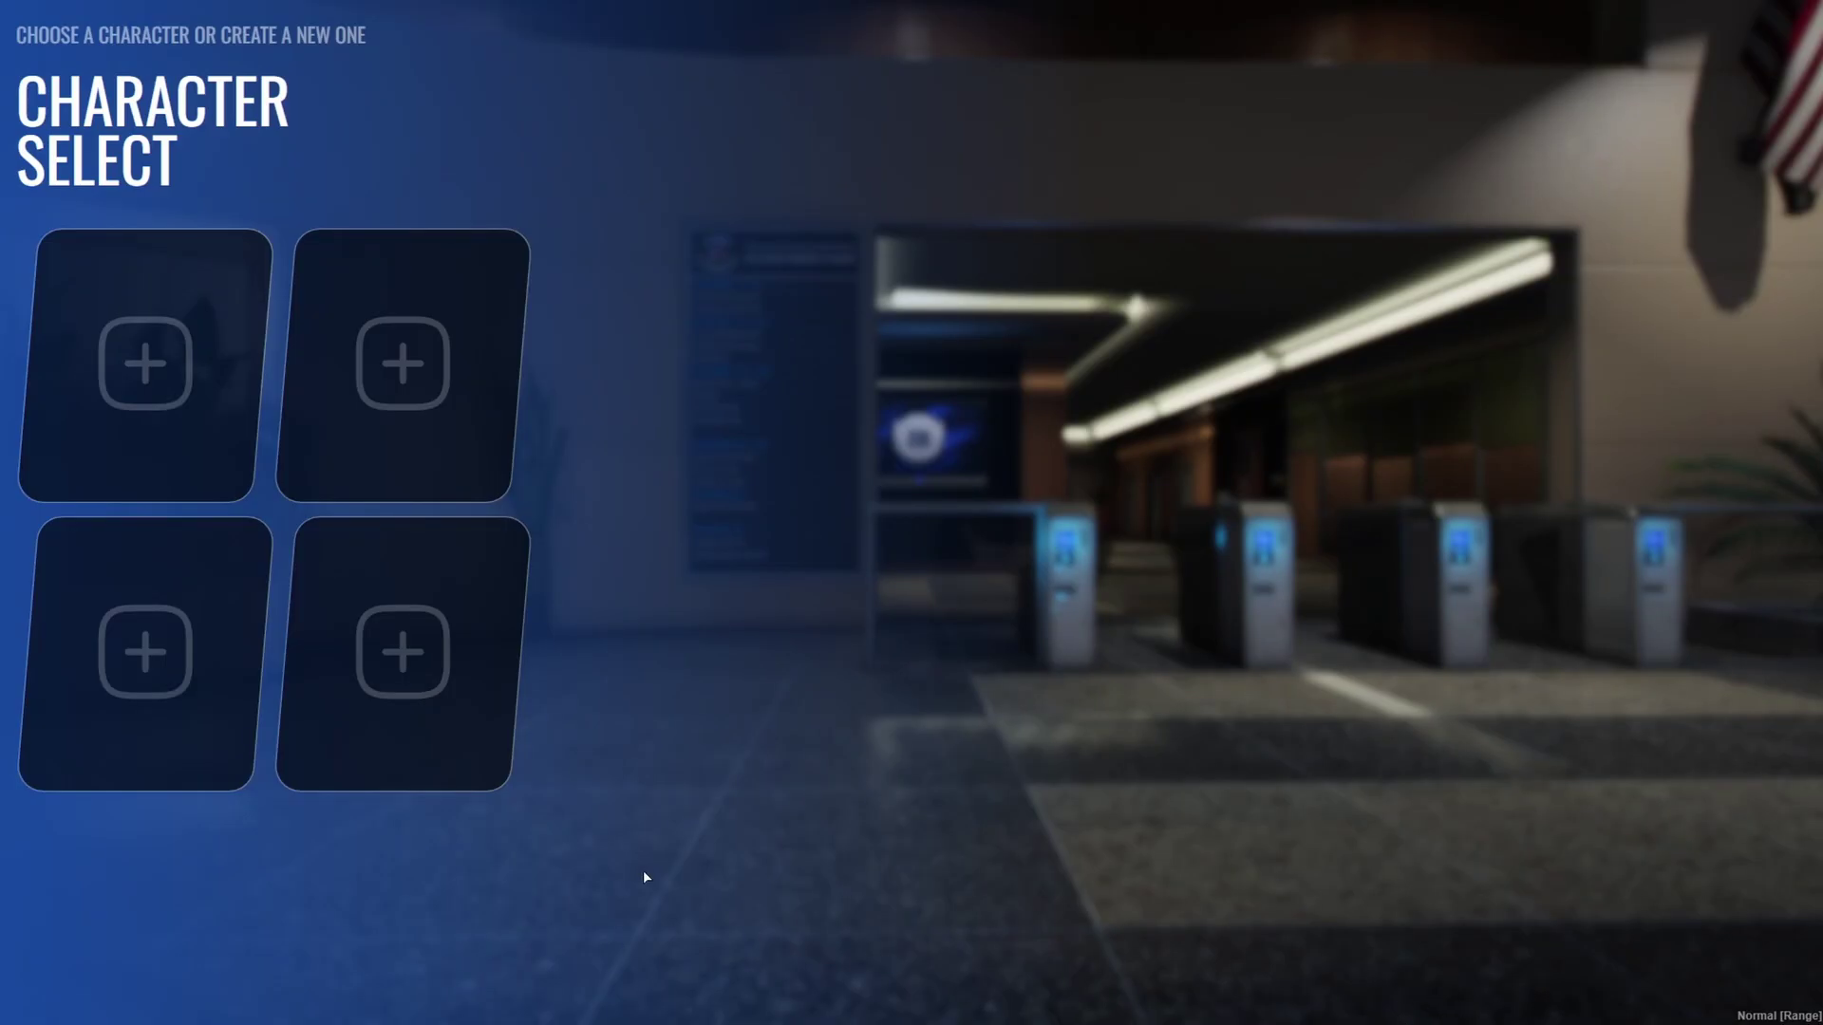
# - Create character HIGHWAY TROOPER, born 03/23/1999, male, with British nationality
pyautogui.click(146, 350)
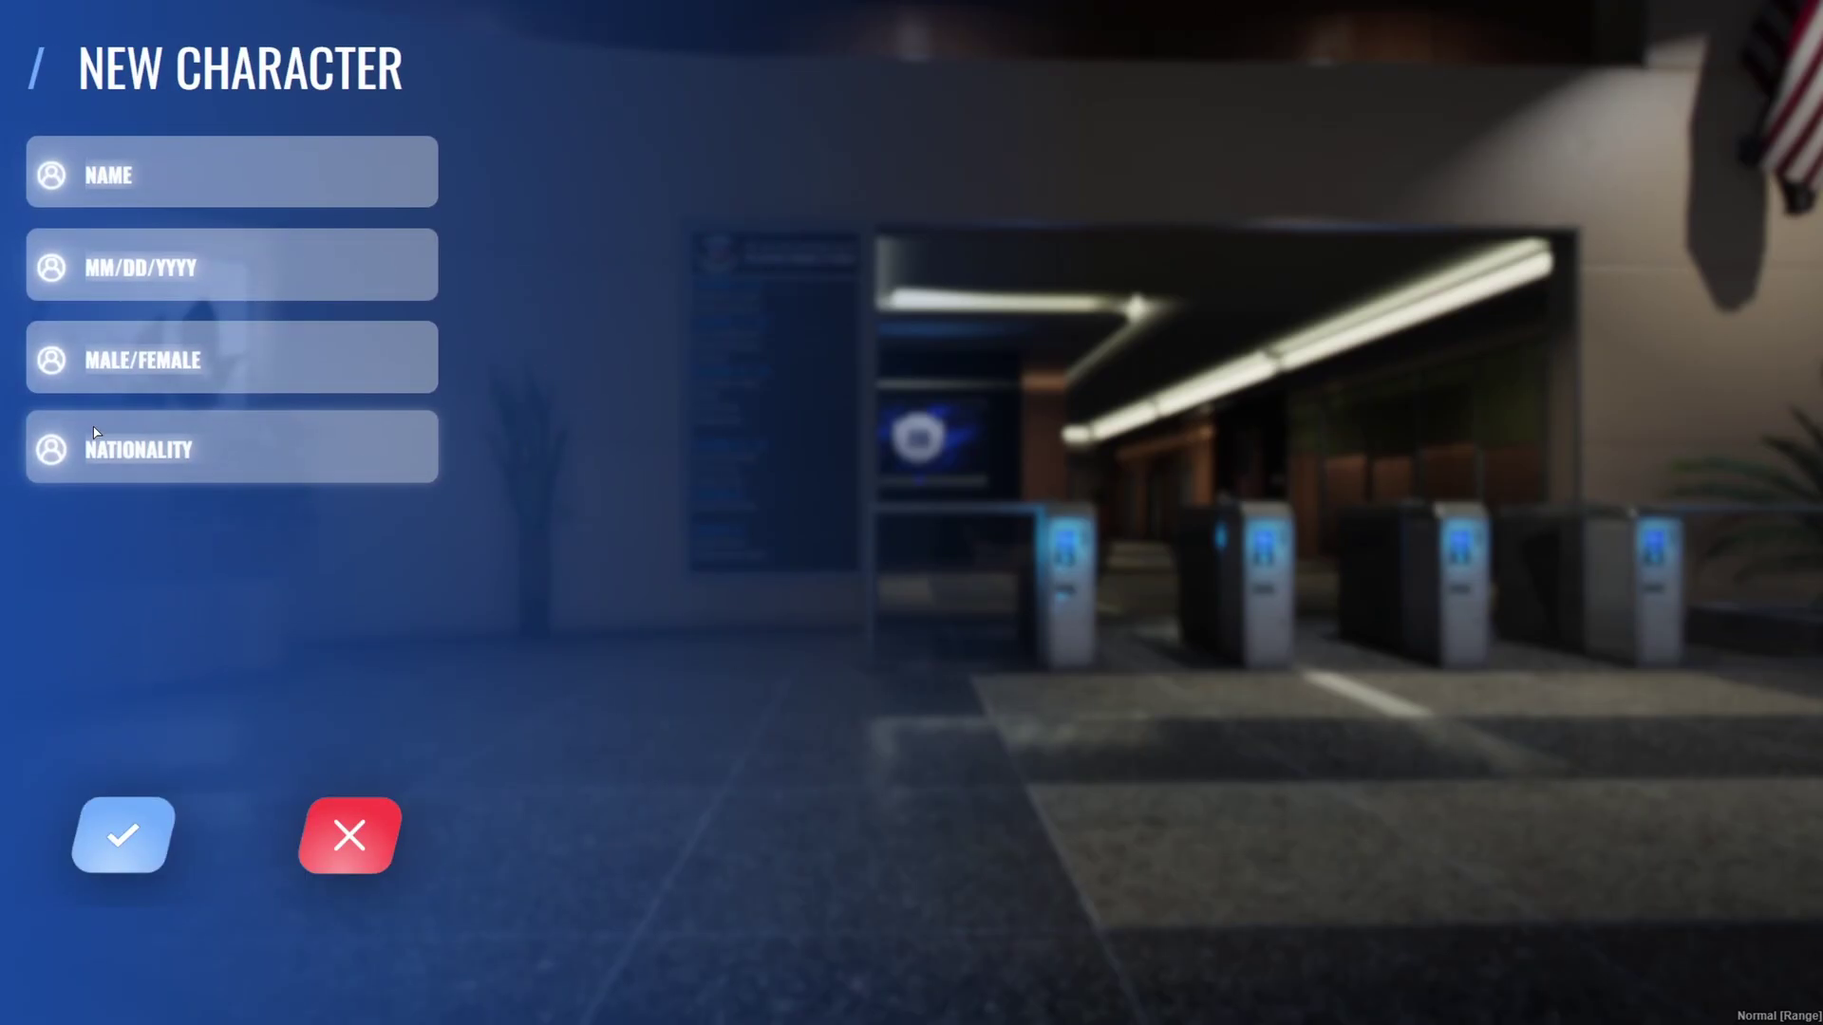
pyautogui.write('HIGHWAY TROOPER')
pyautogui.press('Tab')
pyautogui.write('03/23')
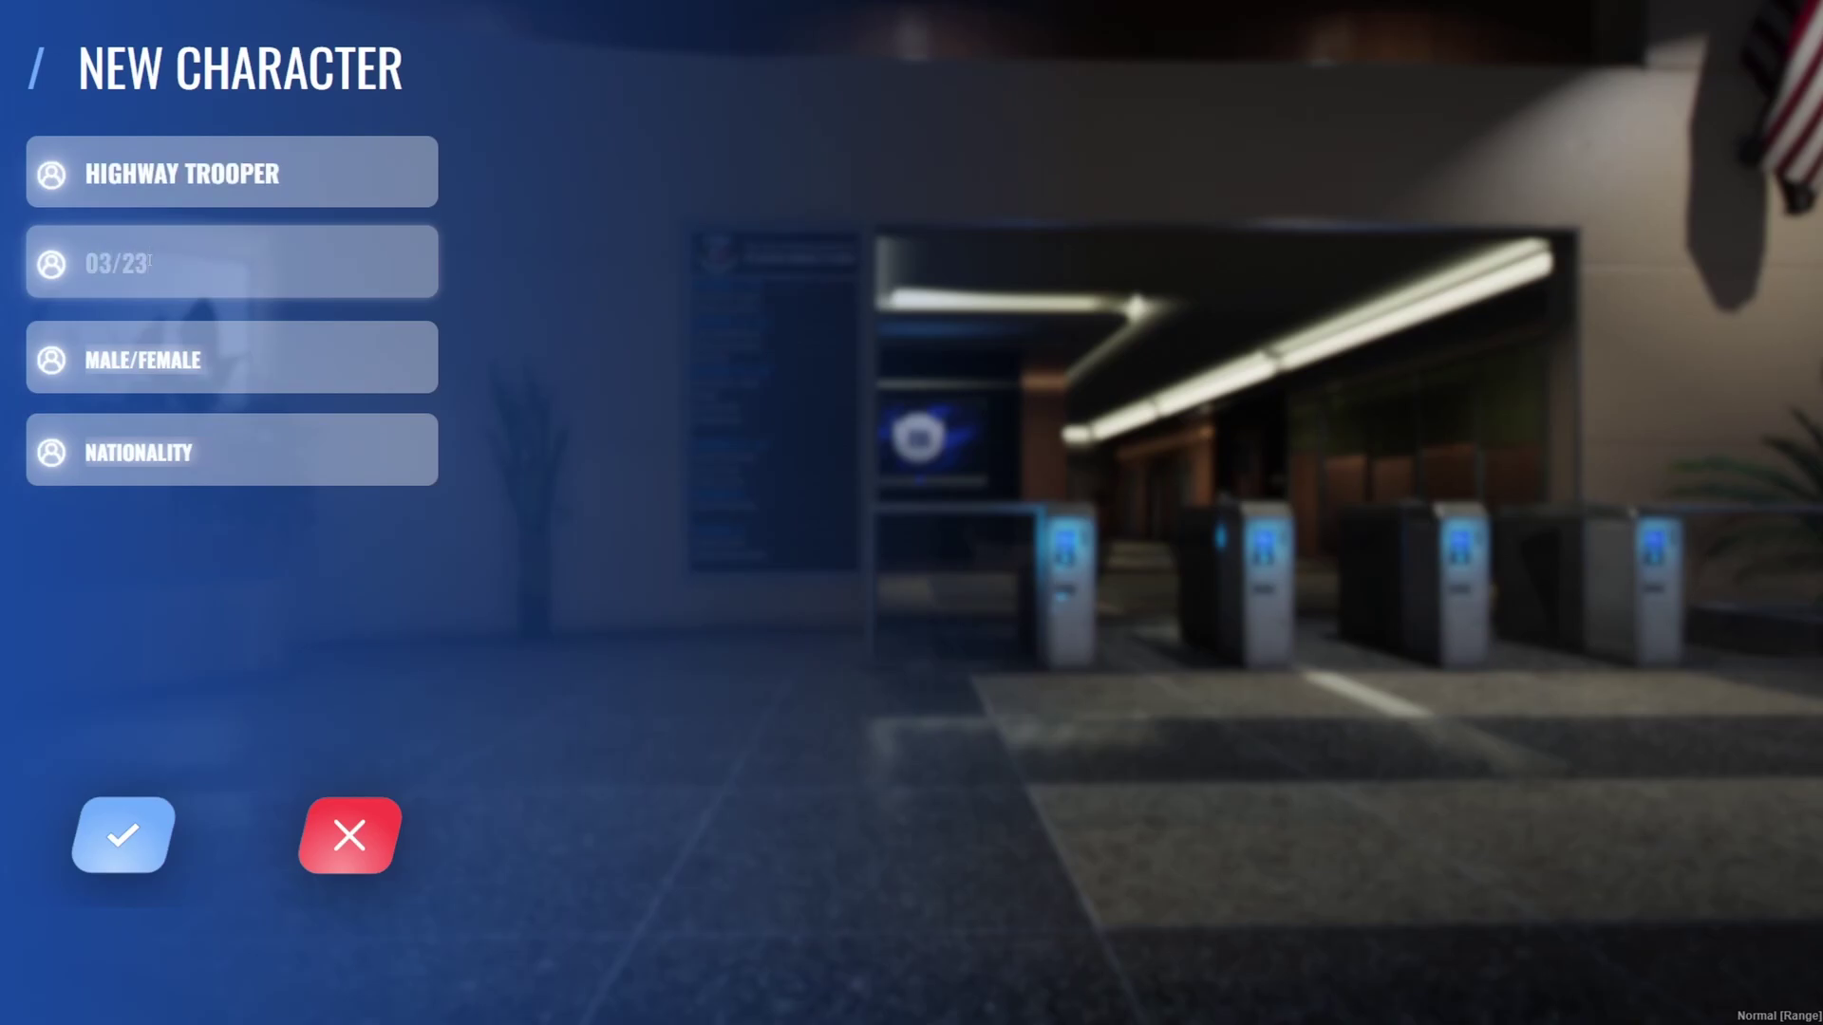
pyautogui.write('/1999')
pyautogui.click(179, 360)
pyautogui.write('MALE')
pyautogui.click(210, 439)
pyautogui.write('BRITISH')
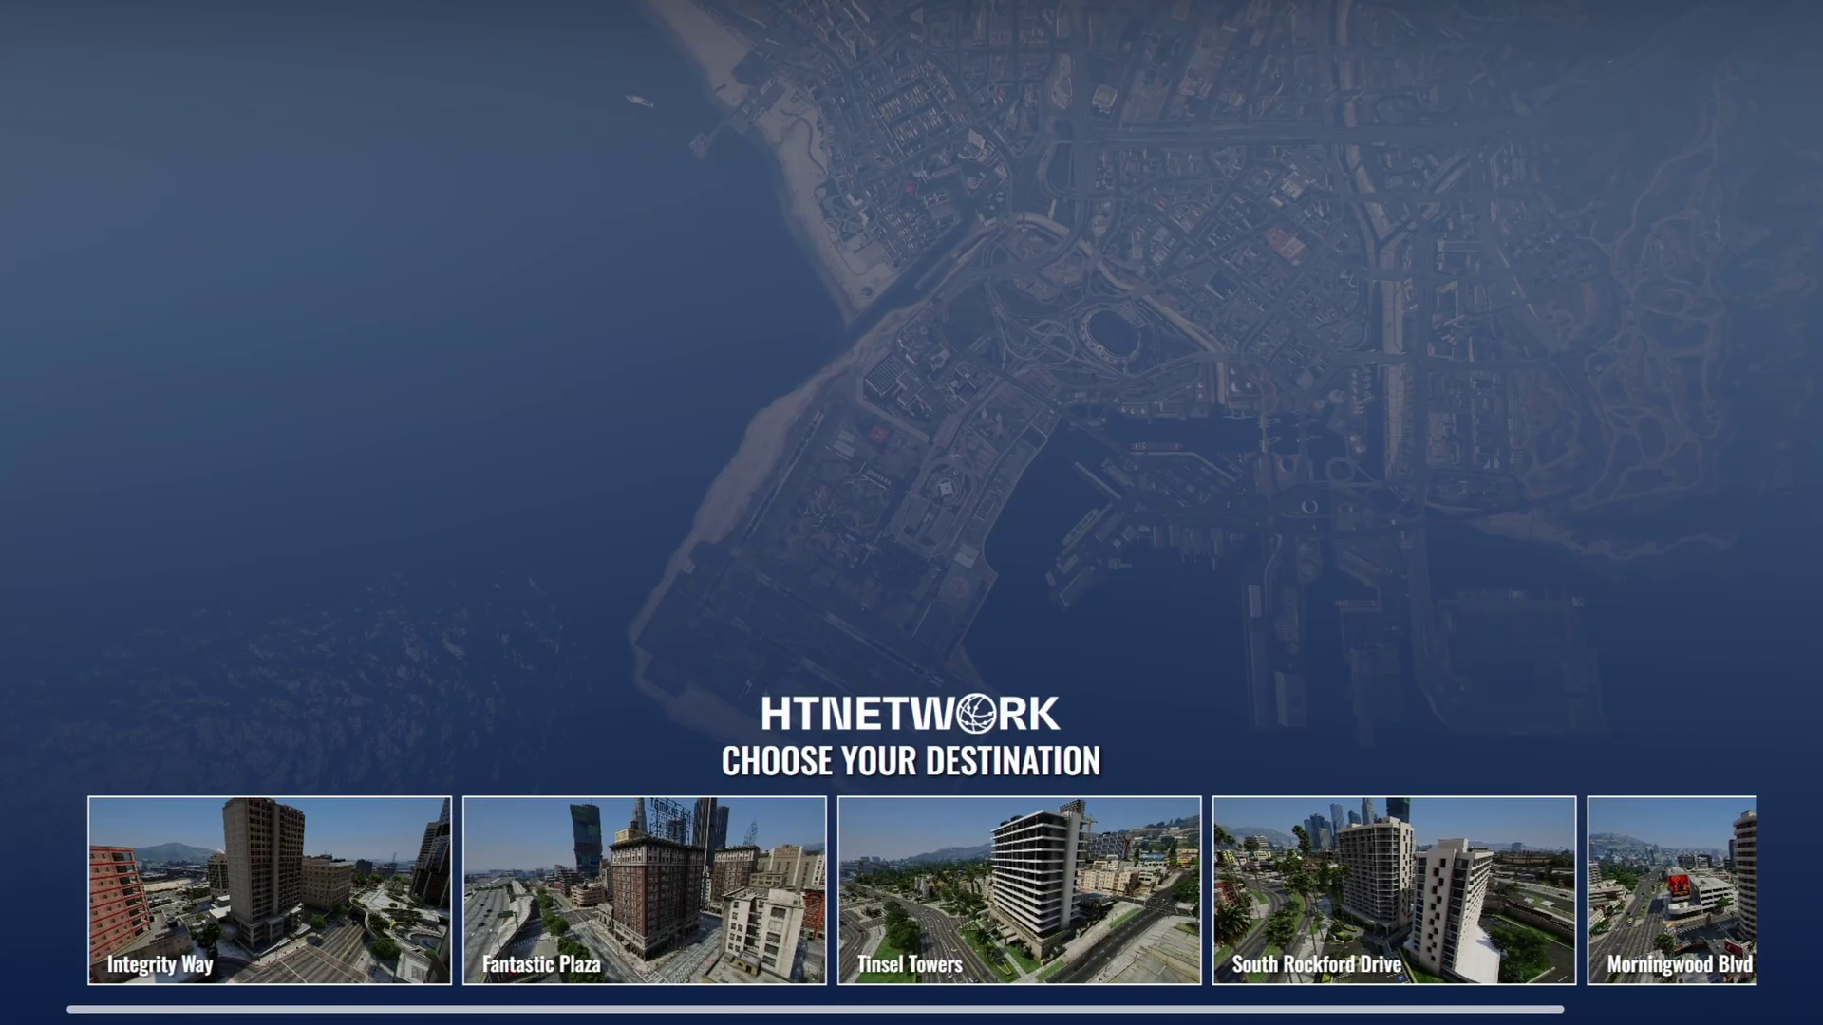
# - Scroll the destination carousel and spawn at Tinsel Towers
pyautogui.moveTo(1408, 1020); pyautogui.dragTo(1244, 1014)
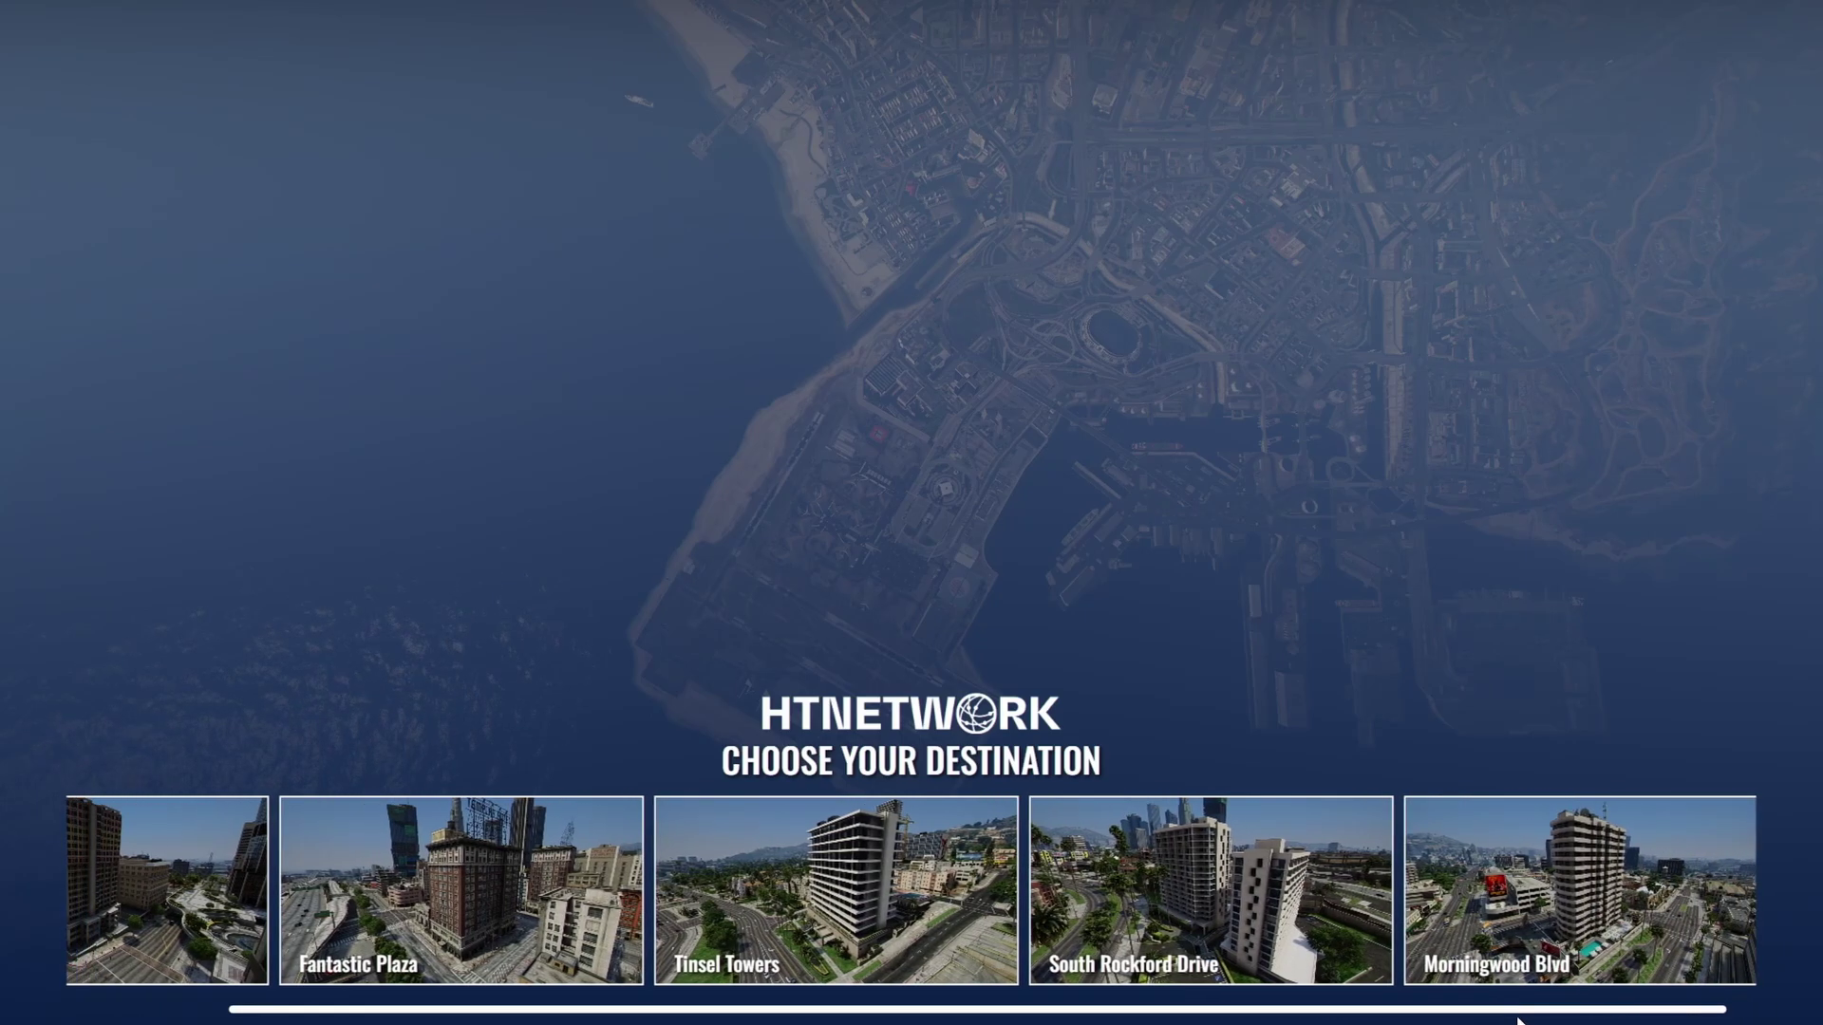
pyautogui.click(1019, 892)
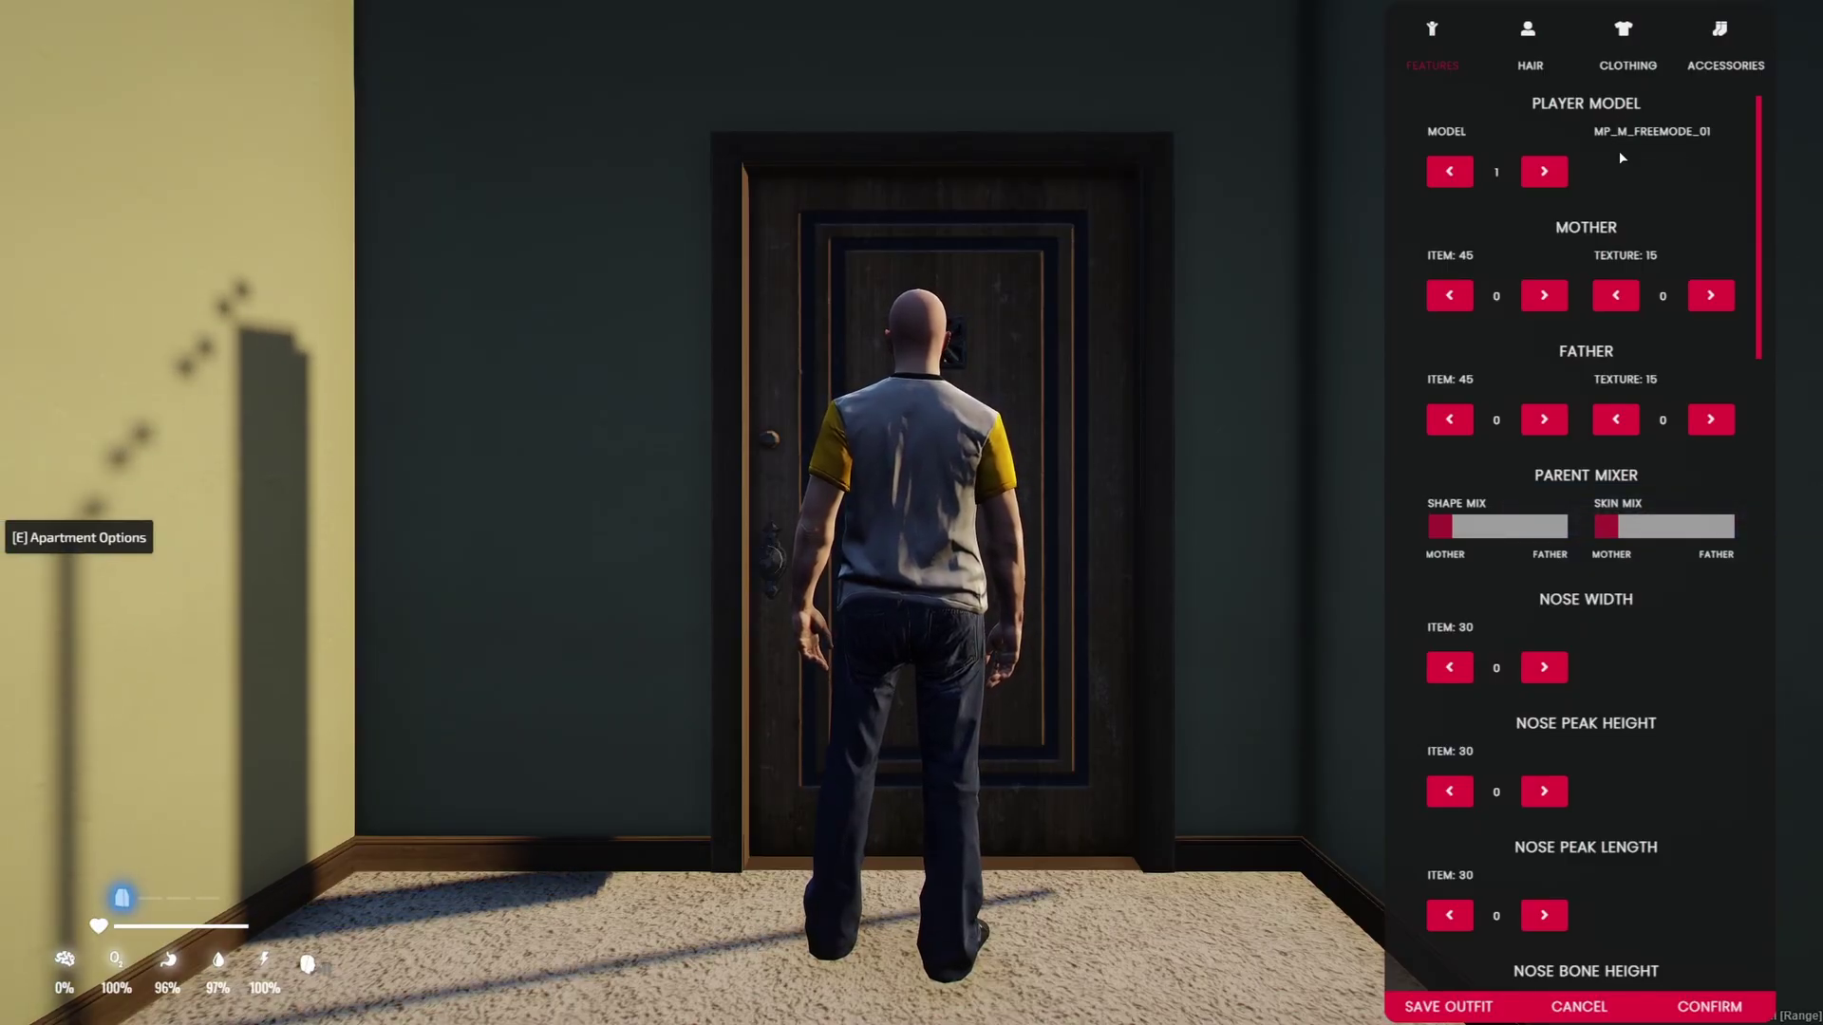
# - Confirm the character's appearance, leave the apartment via its door options, and walk toward the stairs
pyautogui.scroll(-2, 1513, 582)
pyautogui.scroll(-3, 1613, 712)
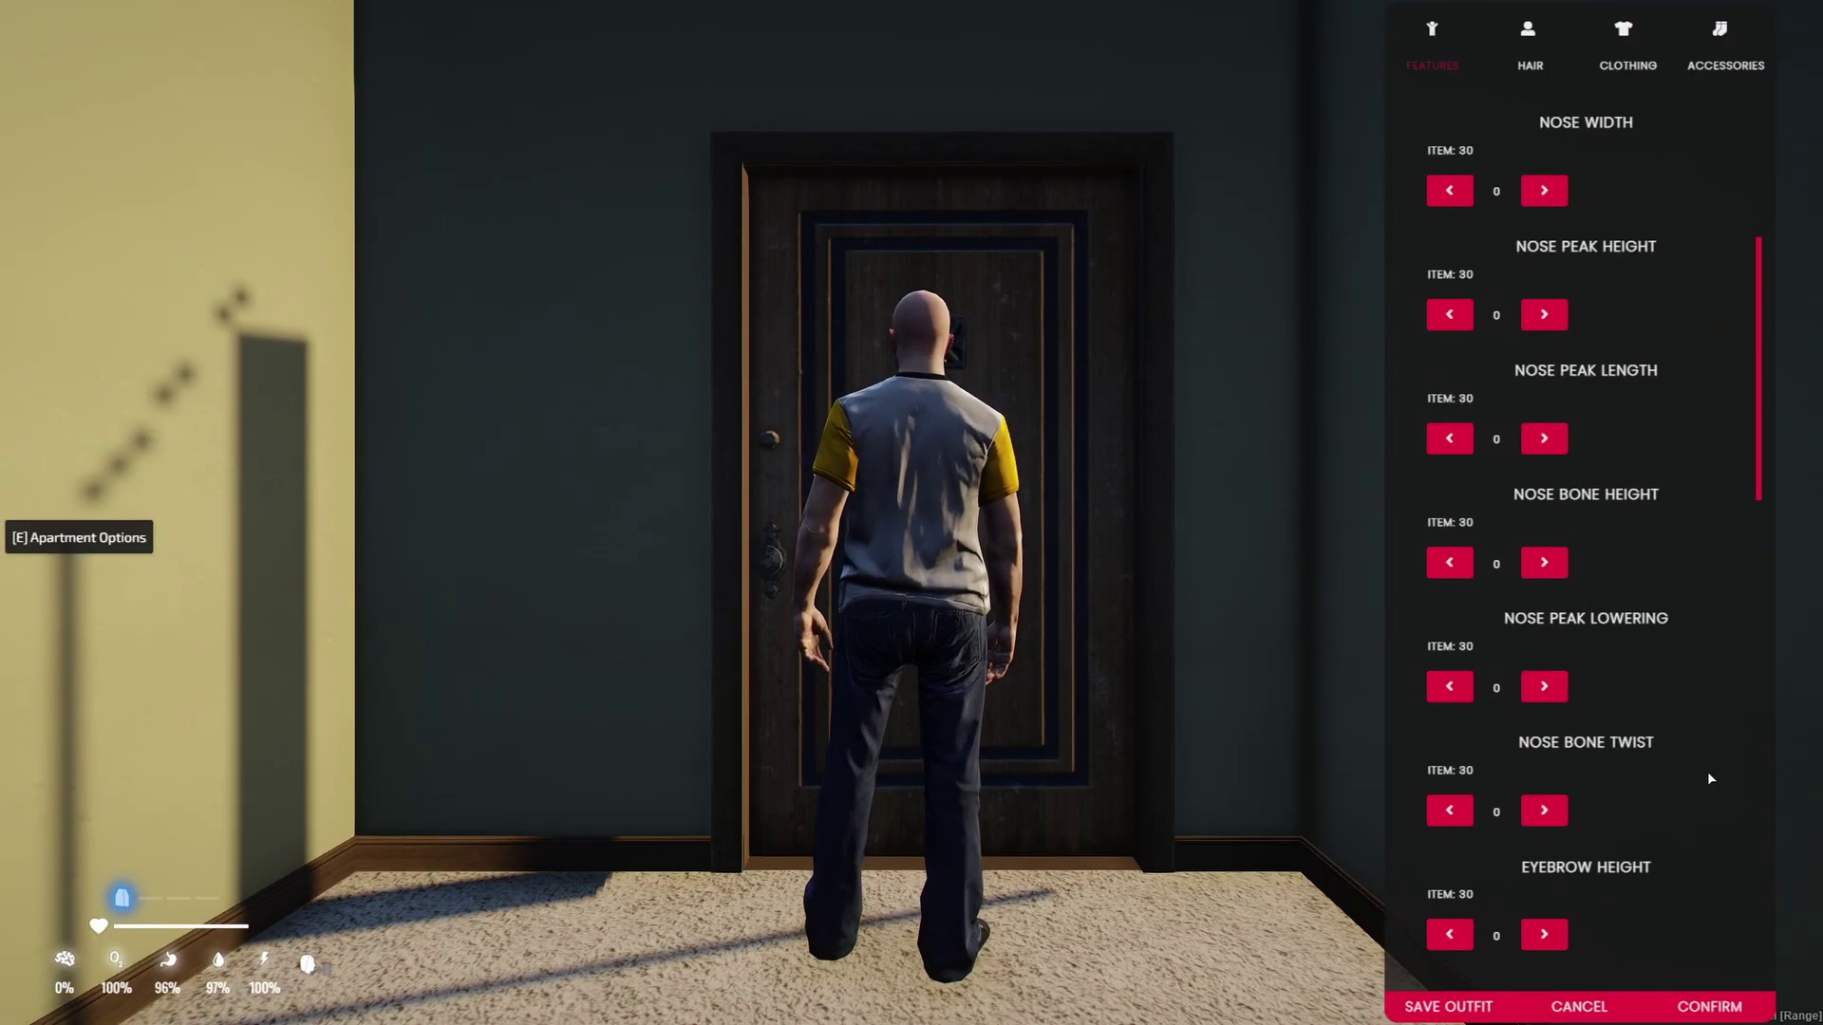
pyautogui.click(1696, 1008)
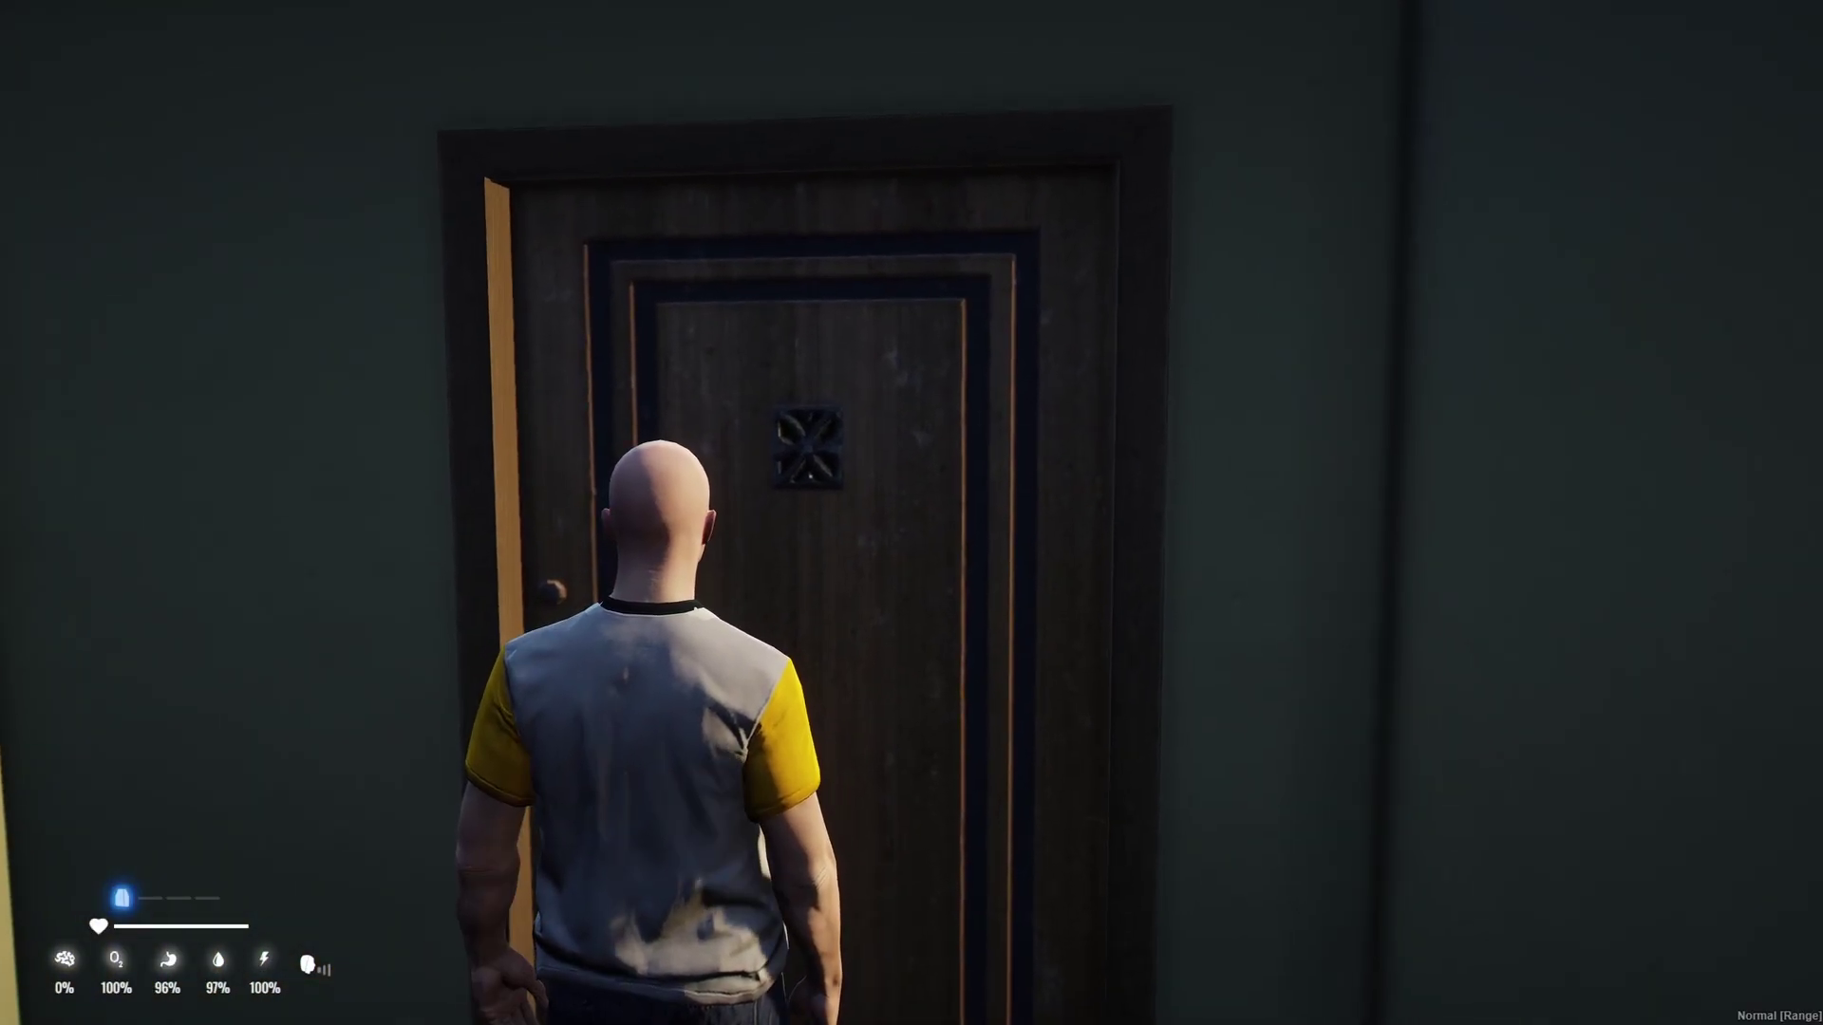
pyautogui.press('e')
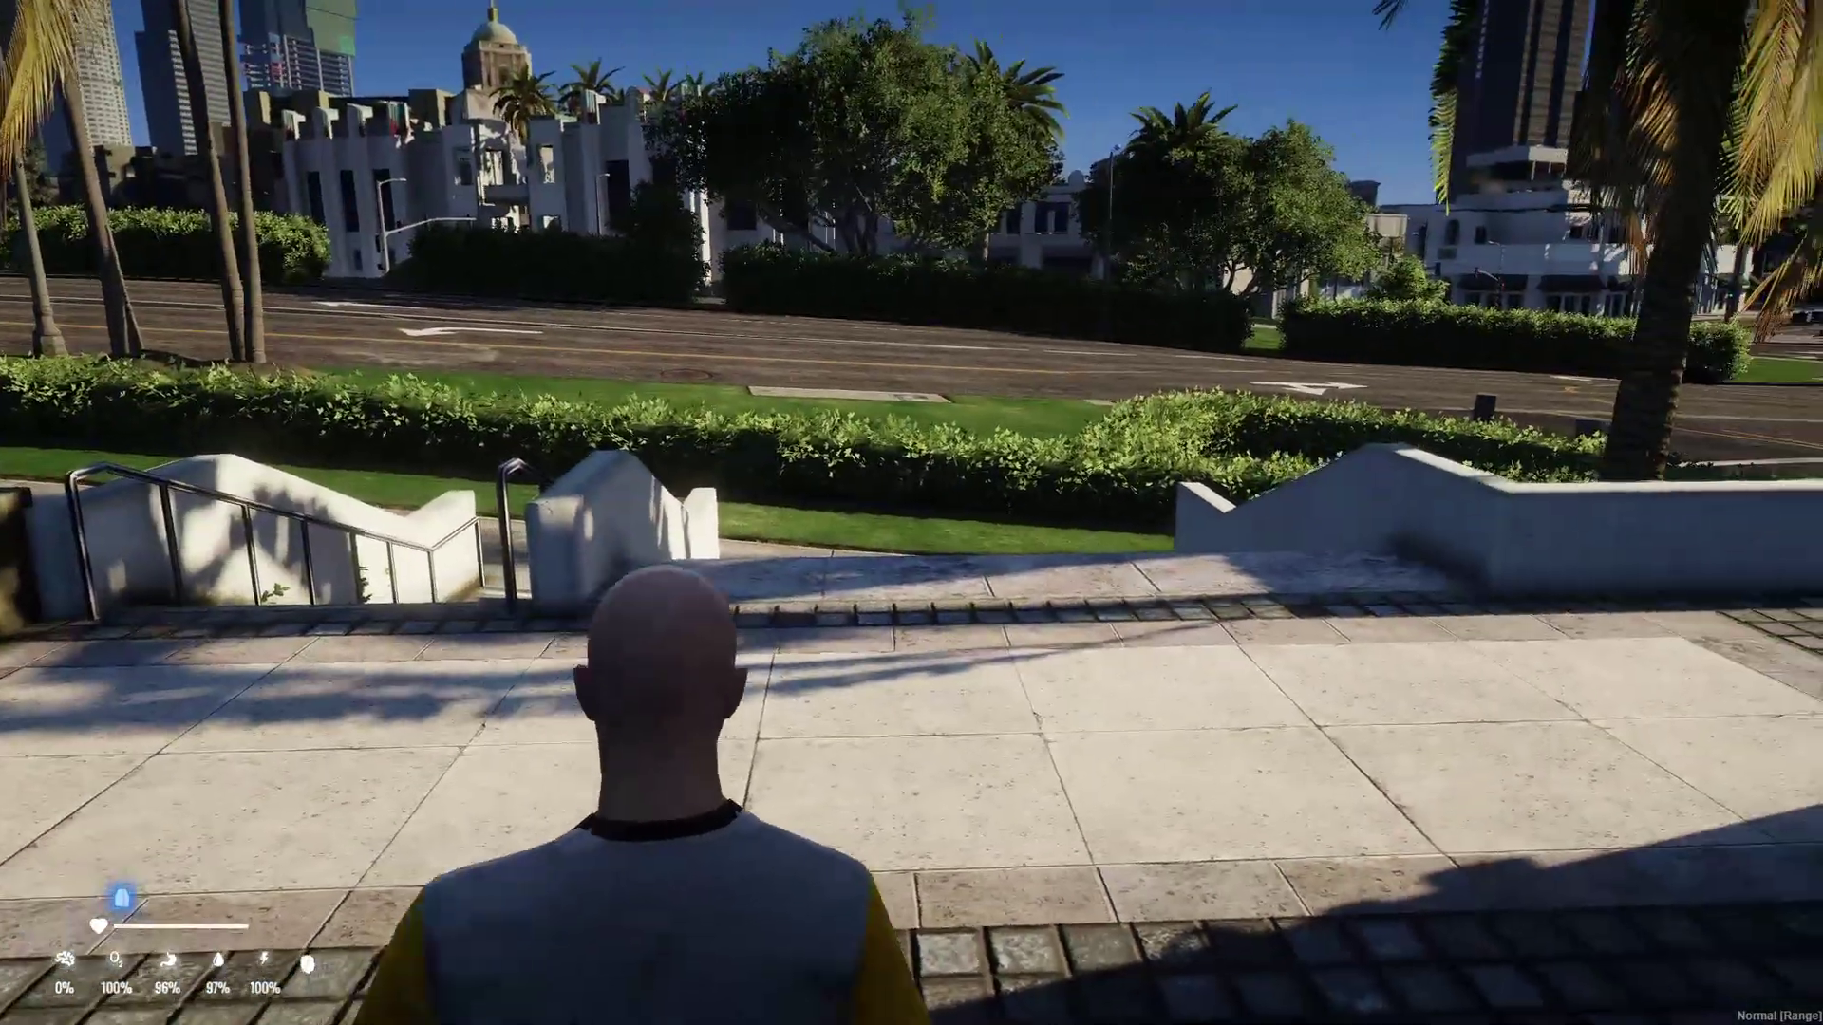
pyautogui.press('w')
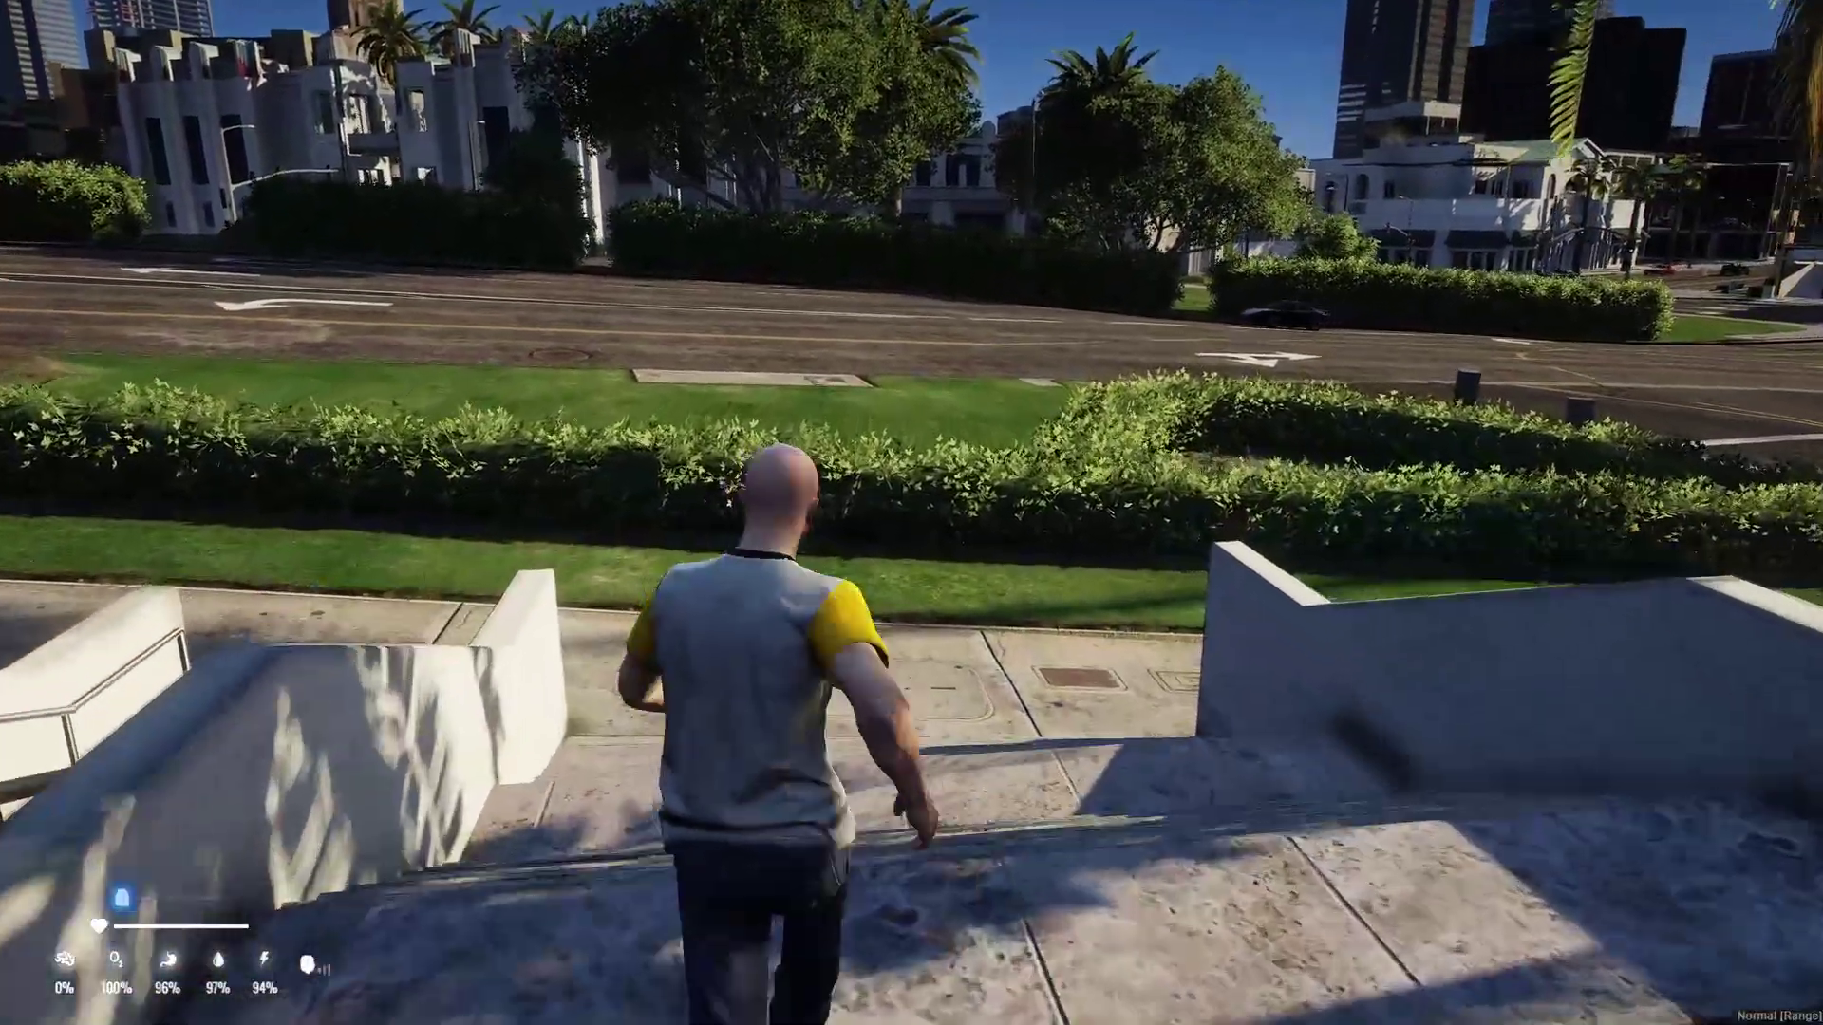
# - View the full city map from the HTNETWORK pause menu, then return to the game
pyautogui.press('Escape')
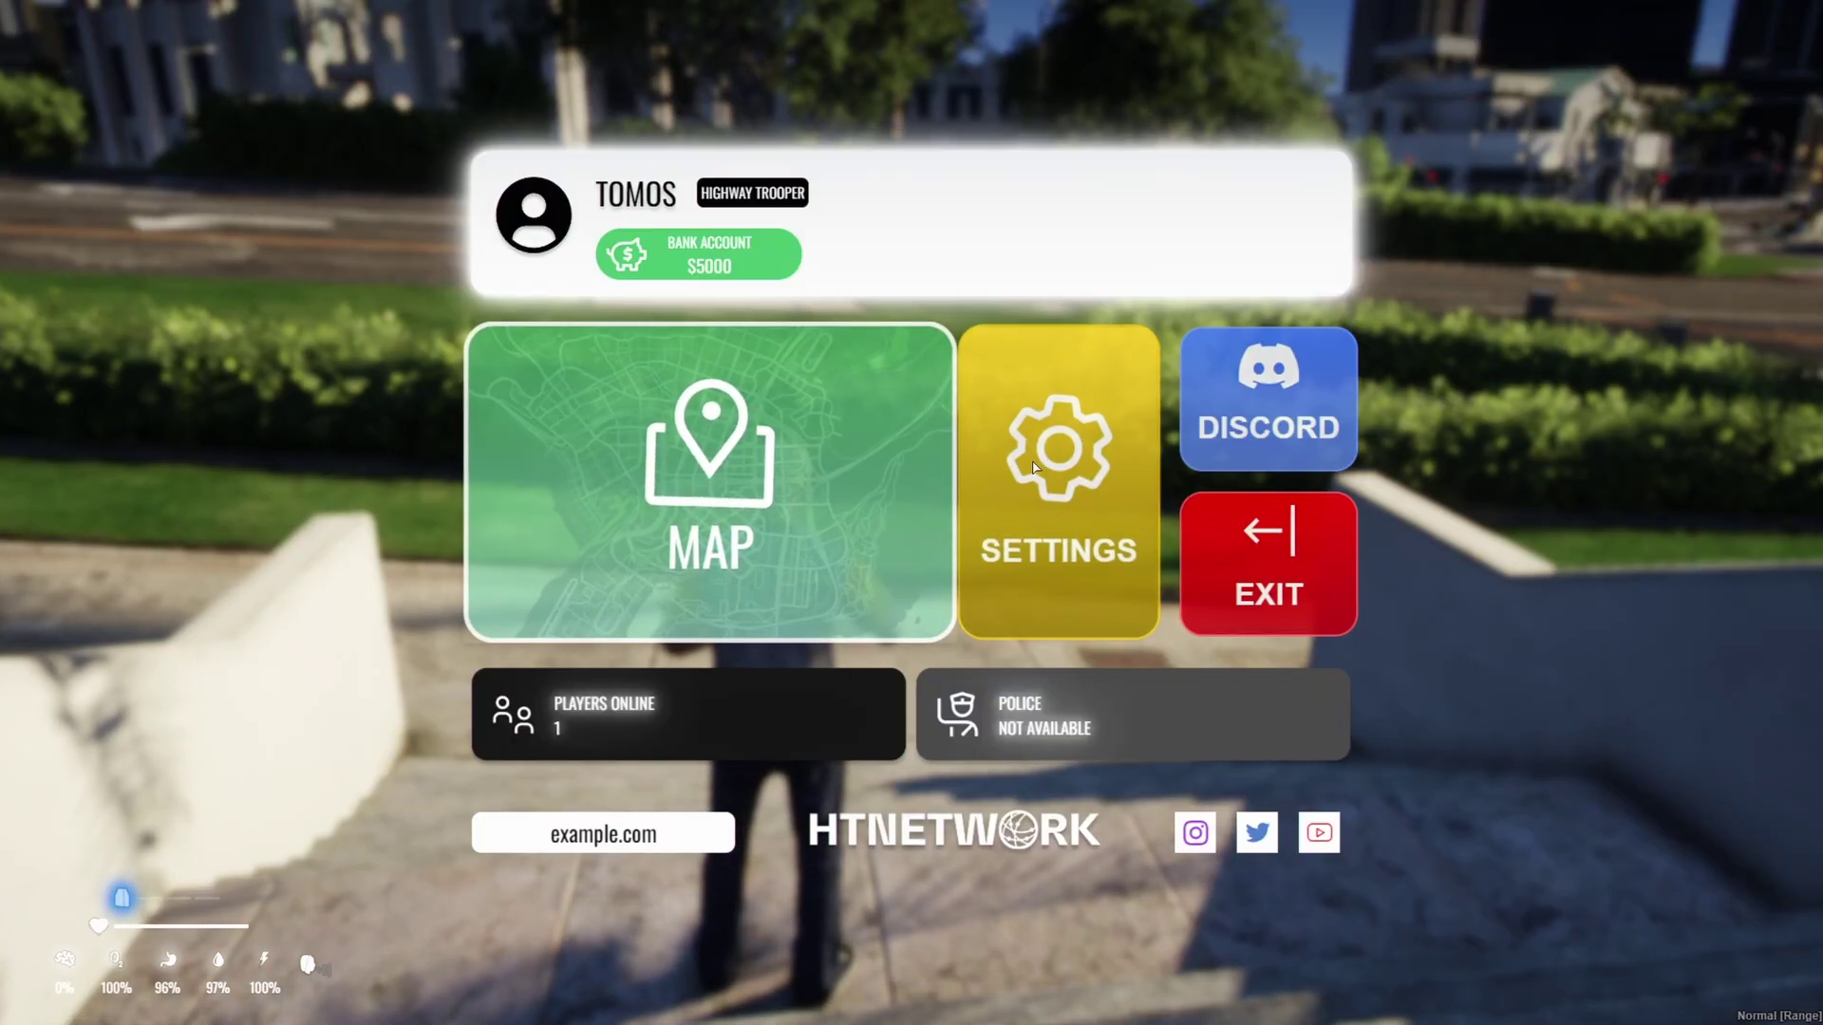
pyautogui.click(816, 503)
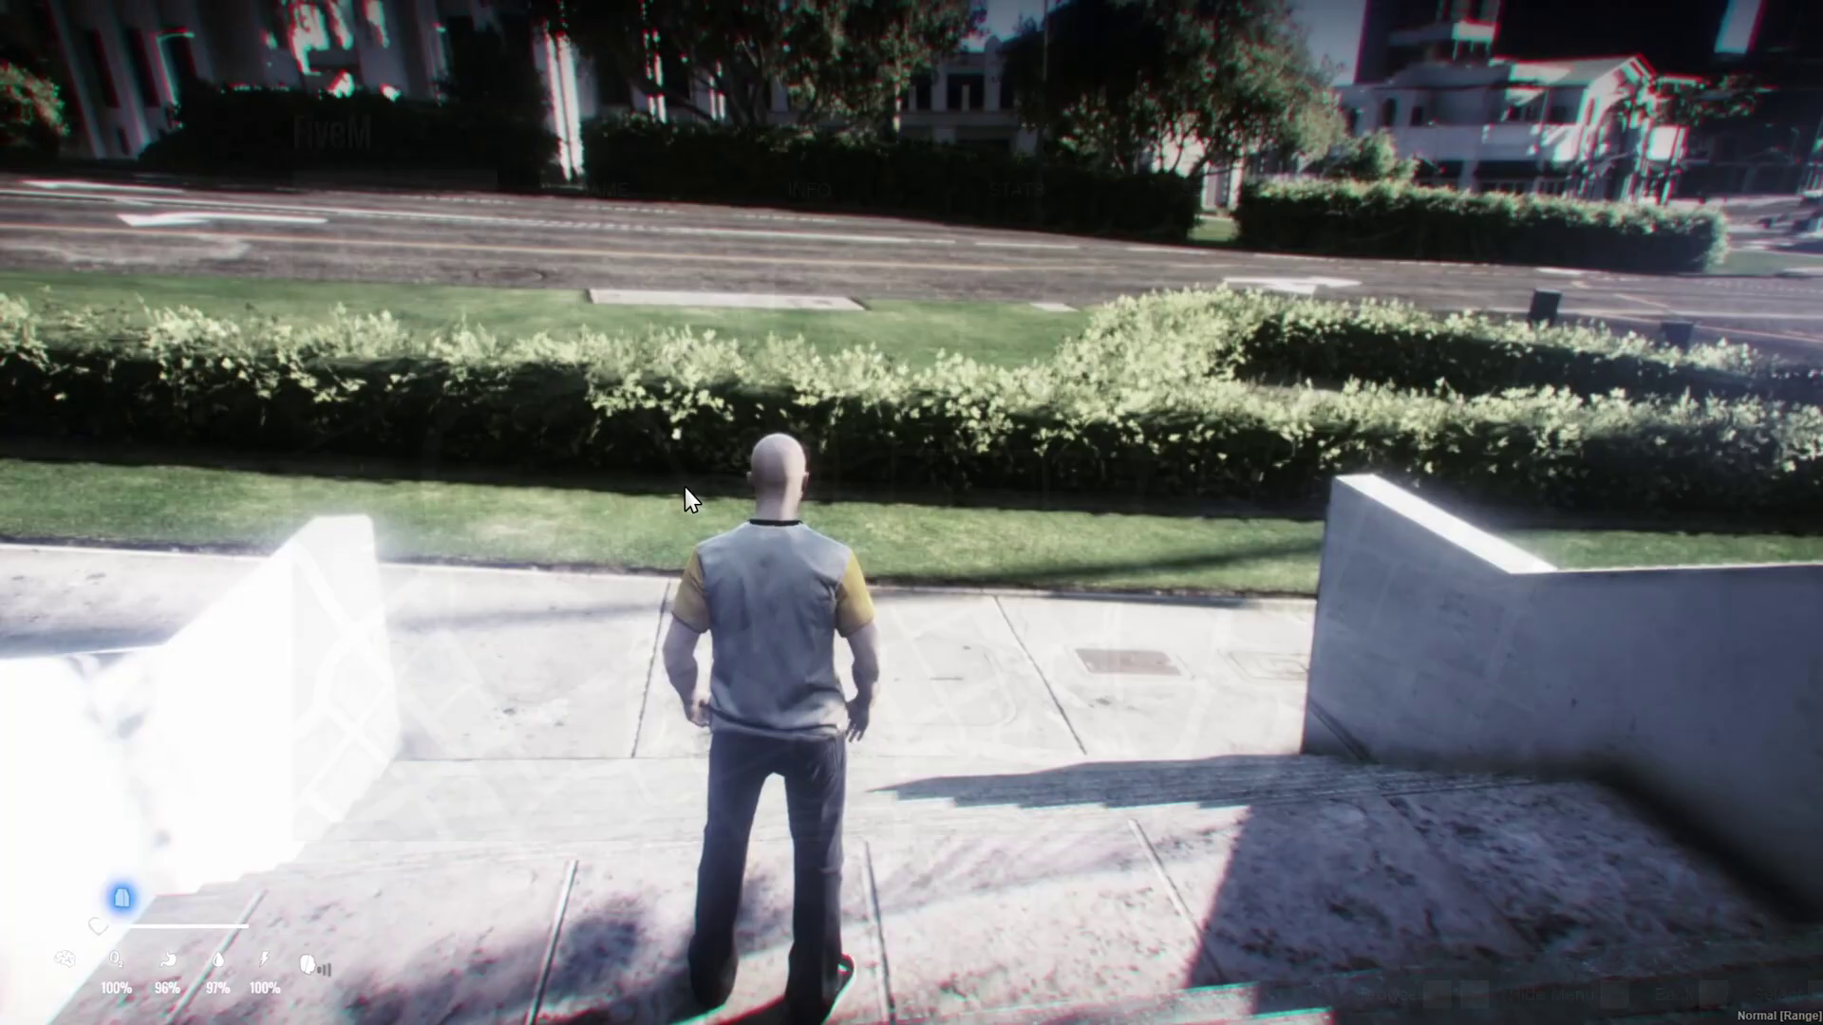
pyautogui.click(813, 492)
pyautogui.scroll(-5, 932, 500)
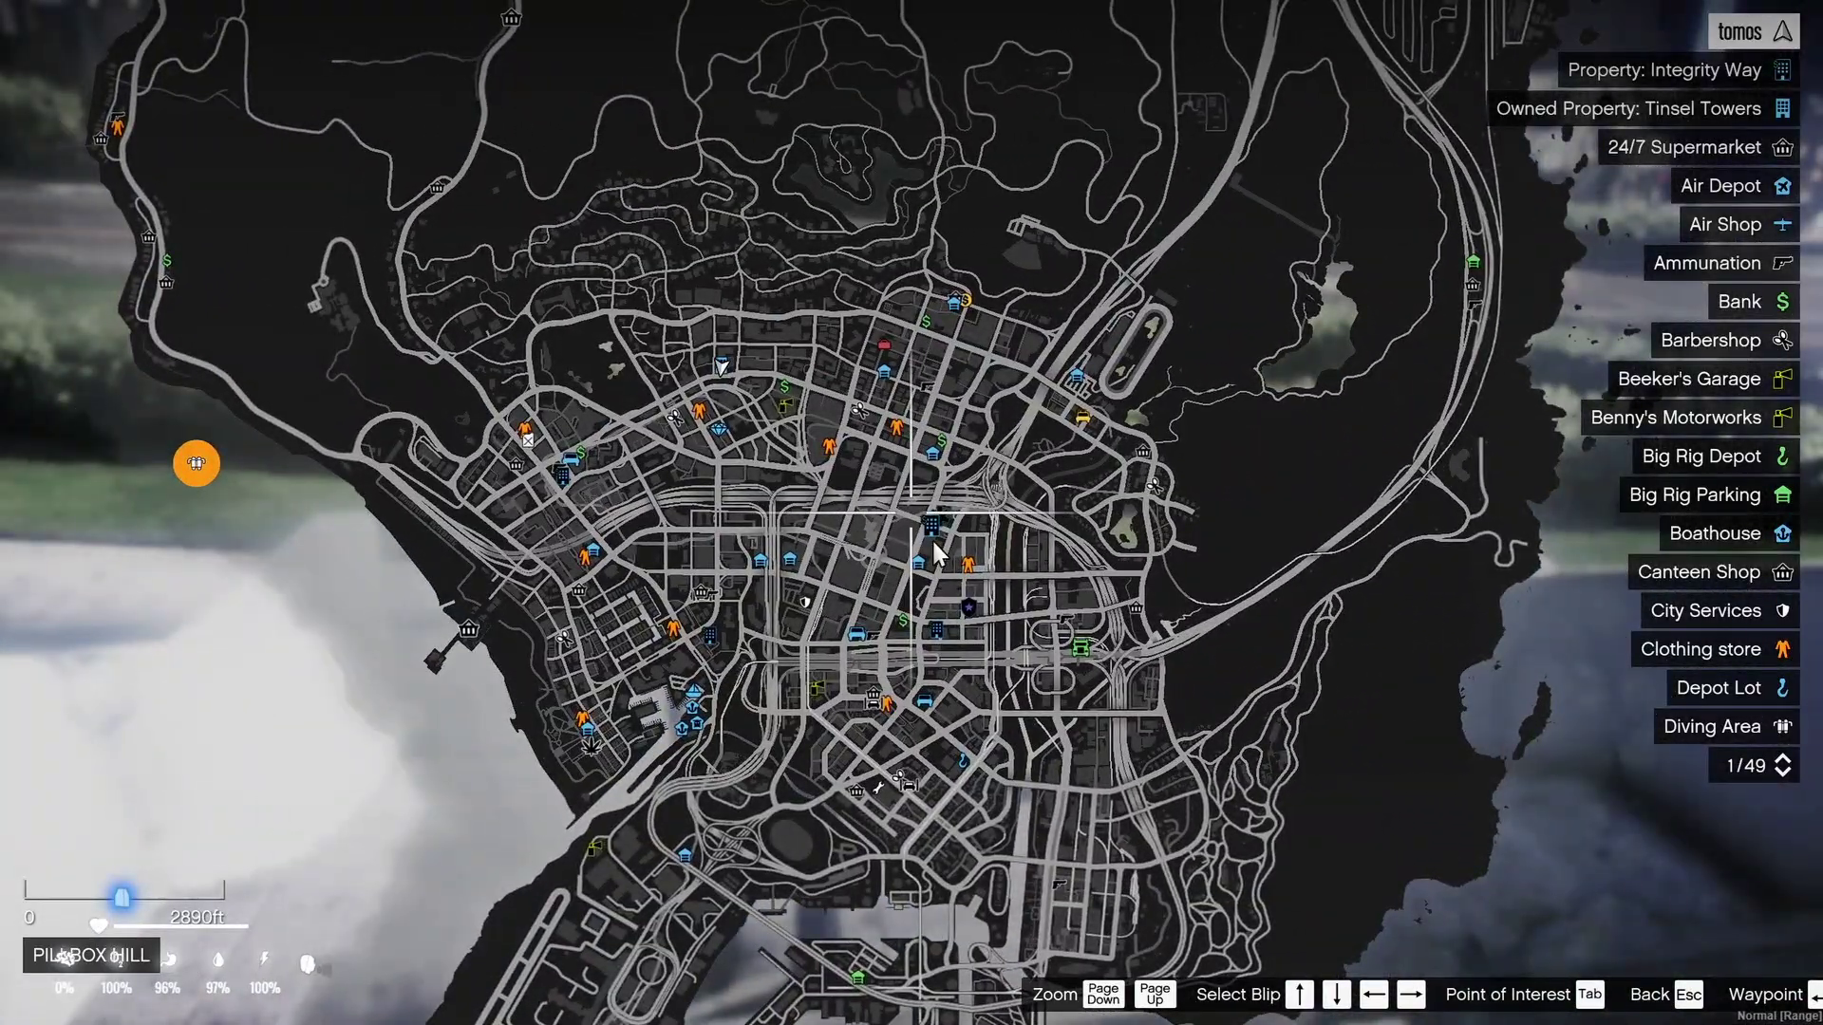
pyautogui.press('Escape')
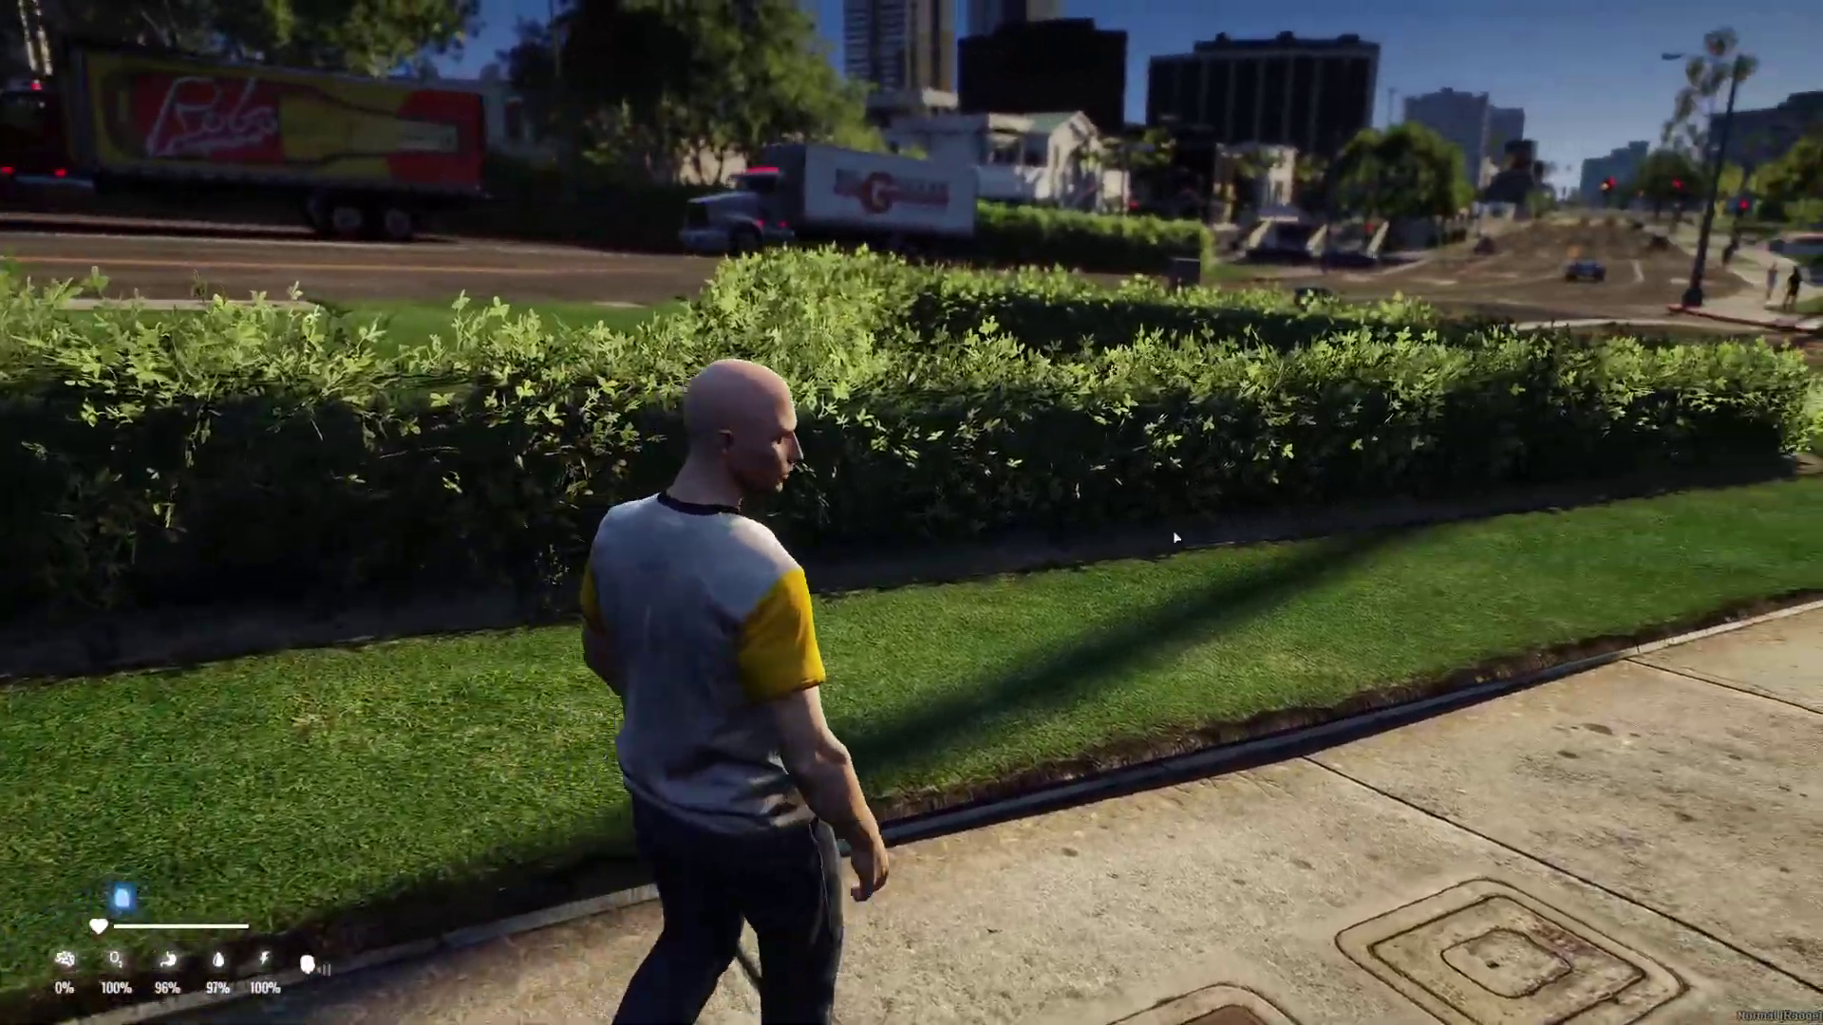
# - Check the inventory and HTNetwork phone, then sprint the character along the sidewalk
pyautogui.press('Tab')
pyautogui.press('Escape')
pyautogui.press('m')
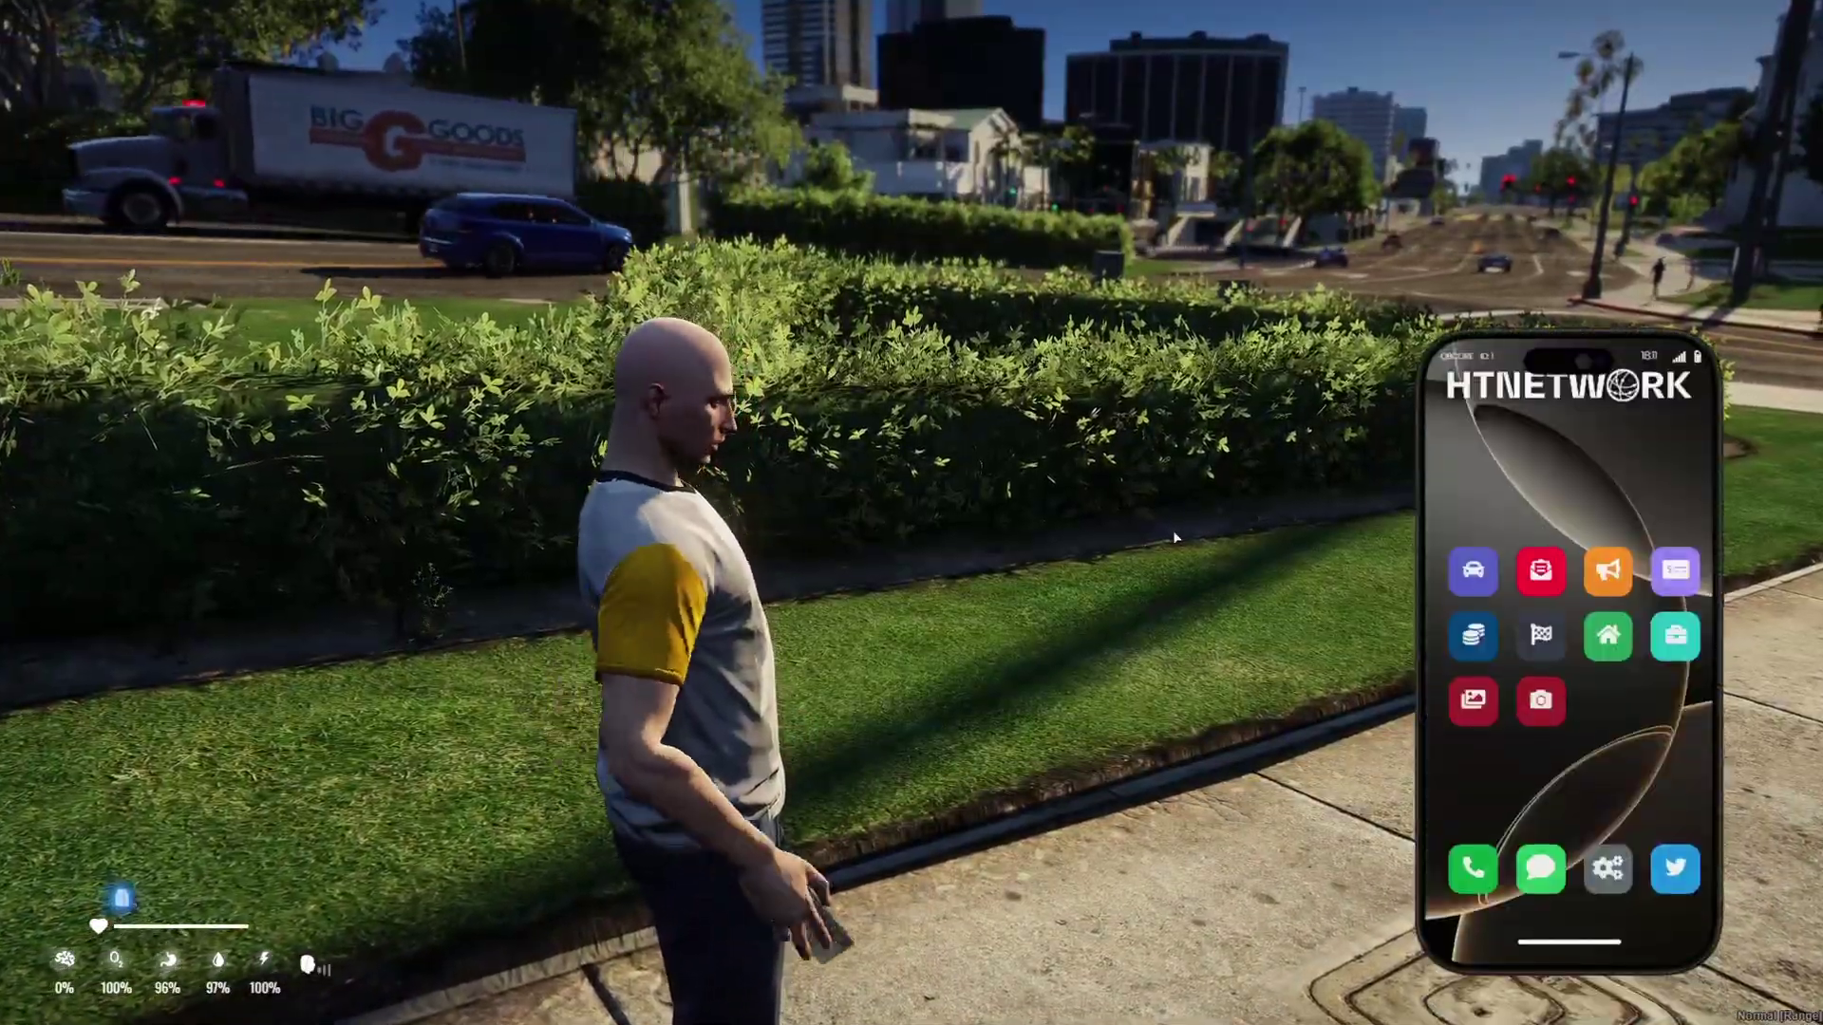
pyautogui.press('Escape')
pyautogui.press('w')
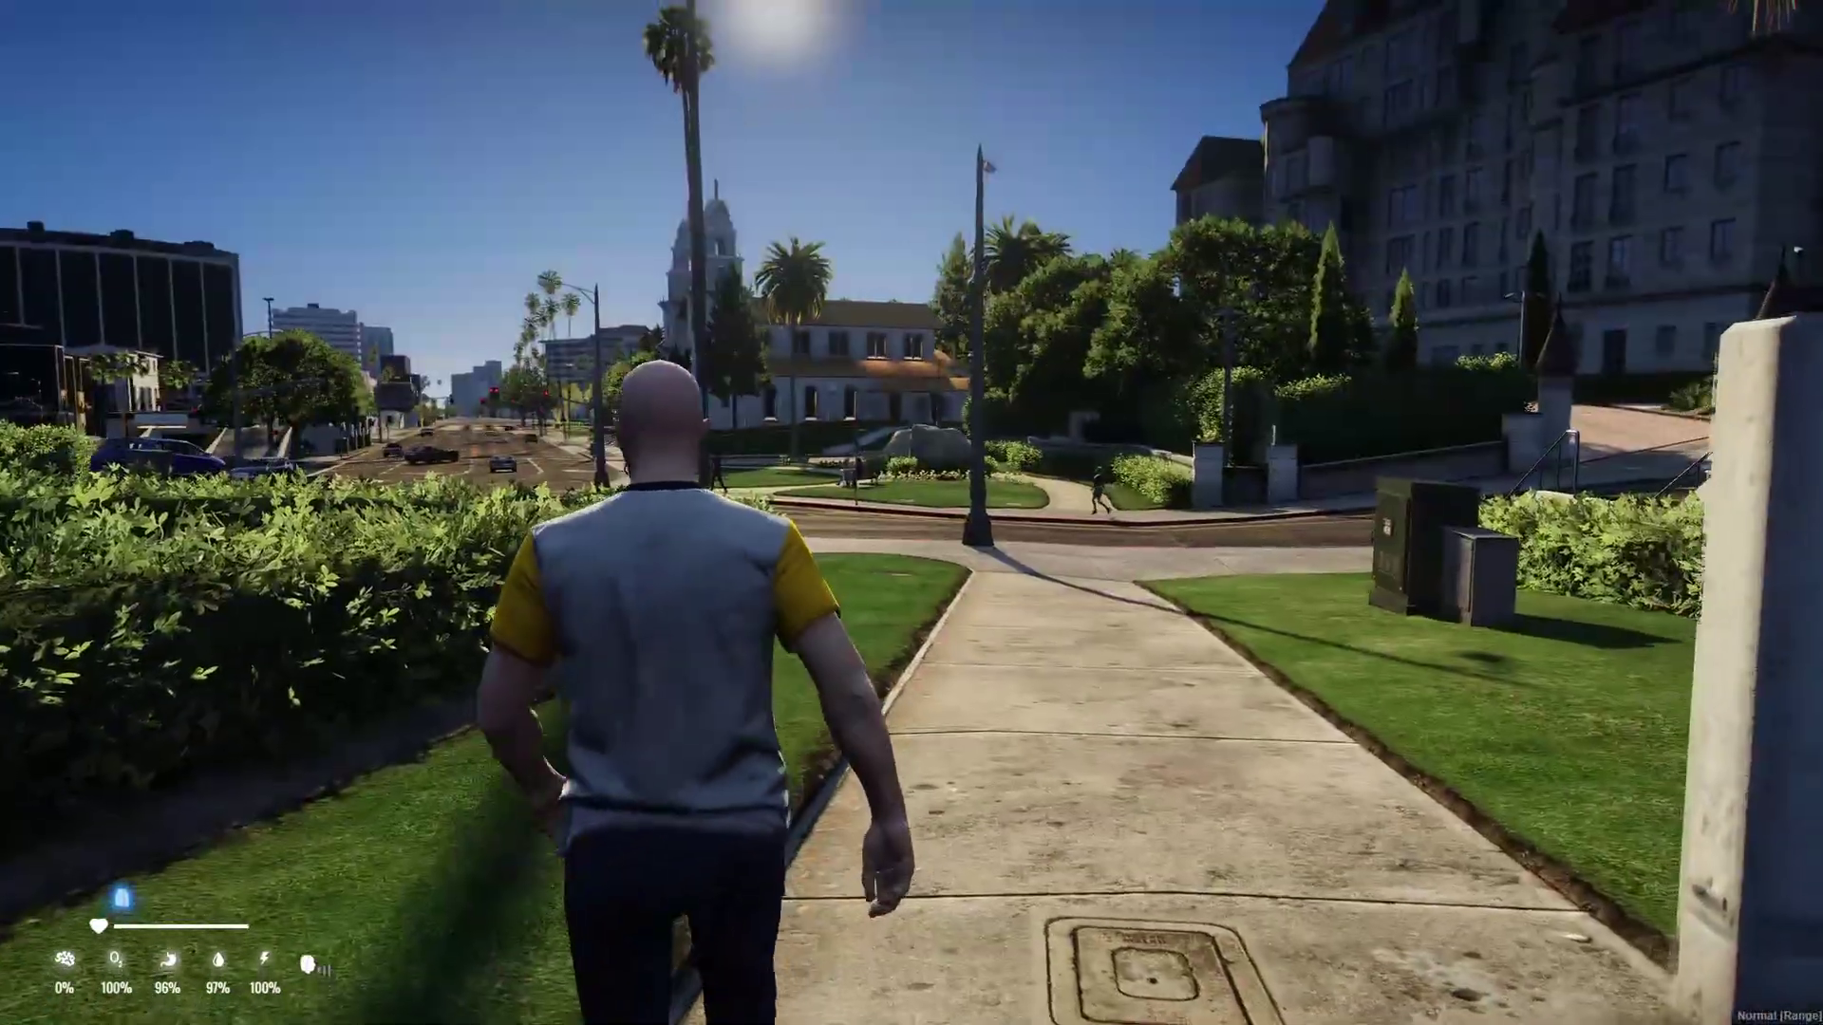
pyautogui.press('shift')
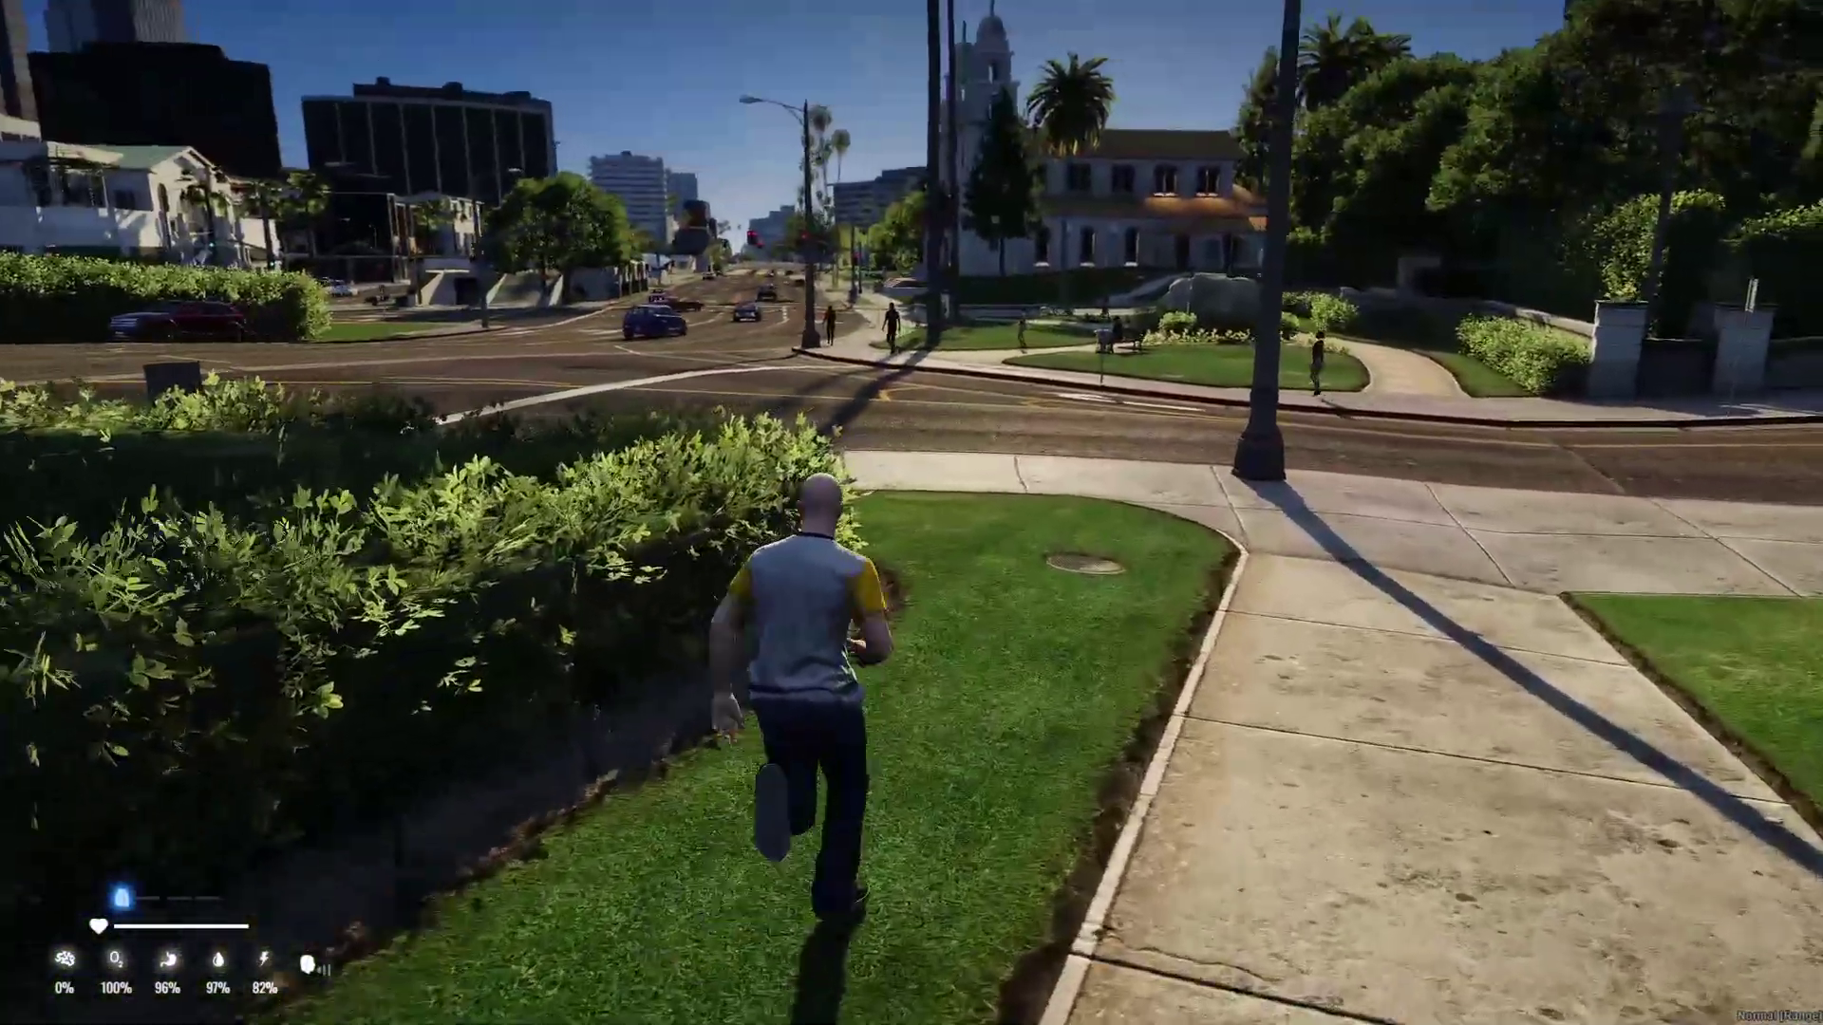